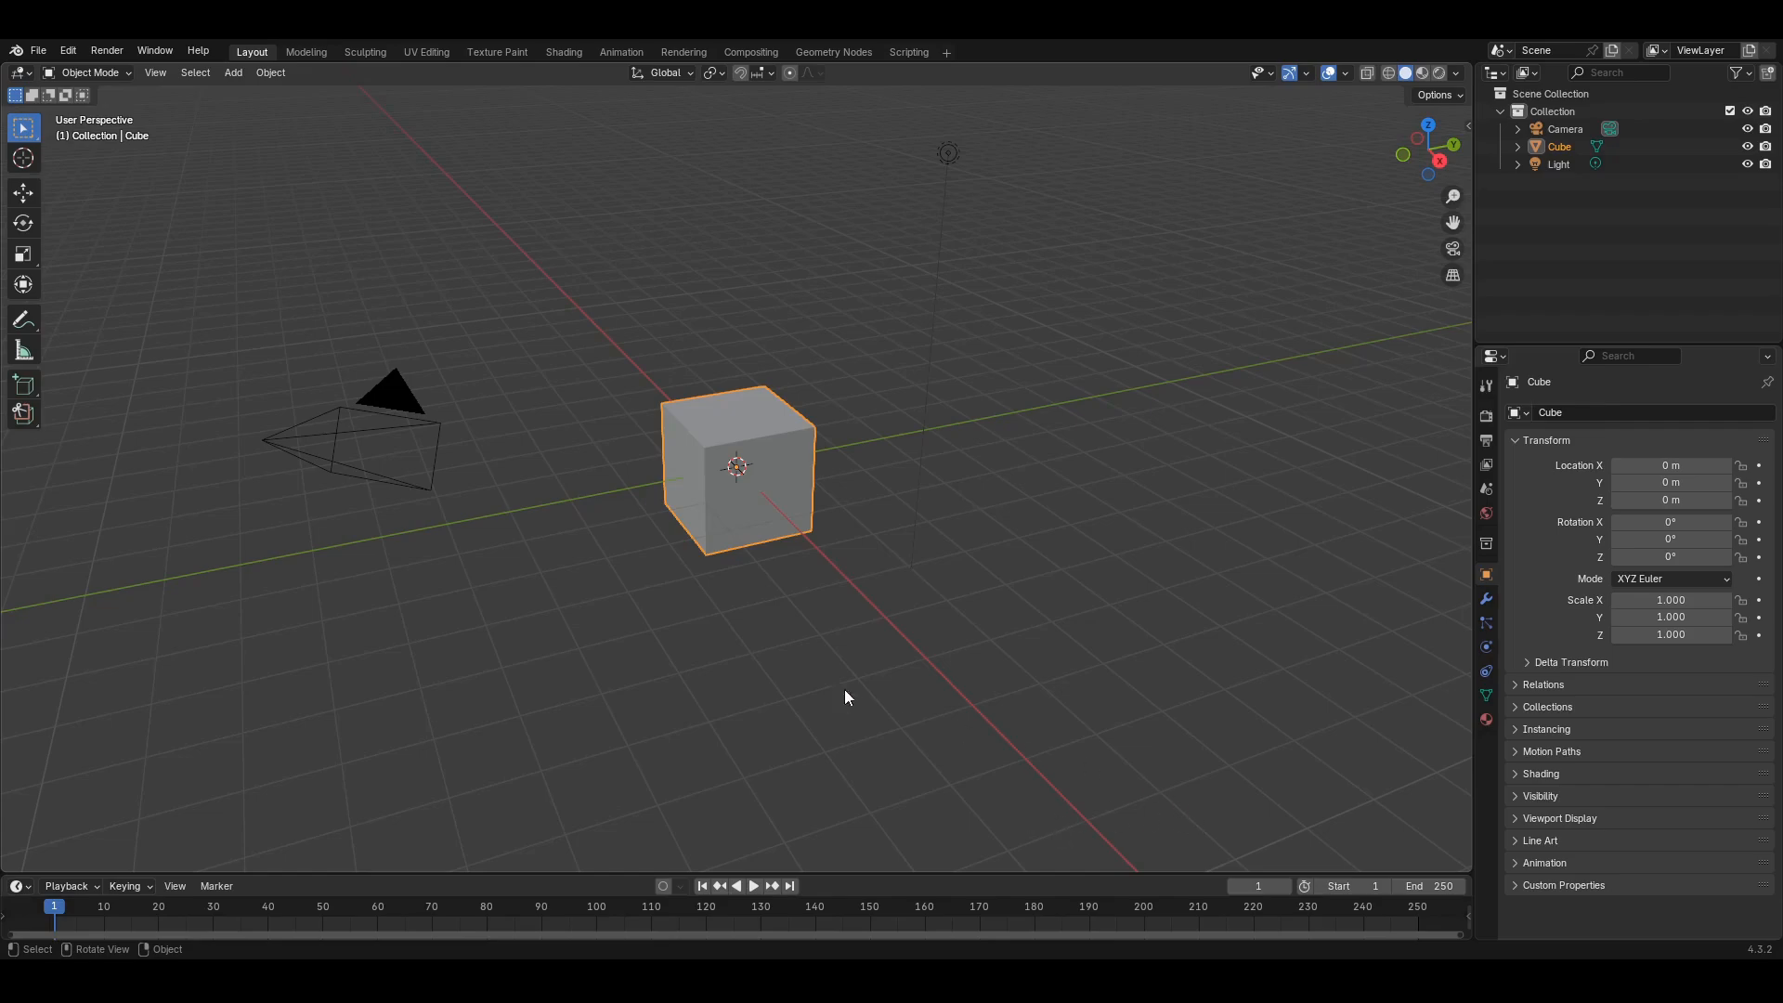
- Delete the default light and camera, then select the remaining cube
middle_drag(844, 689, 866, 649)
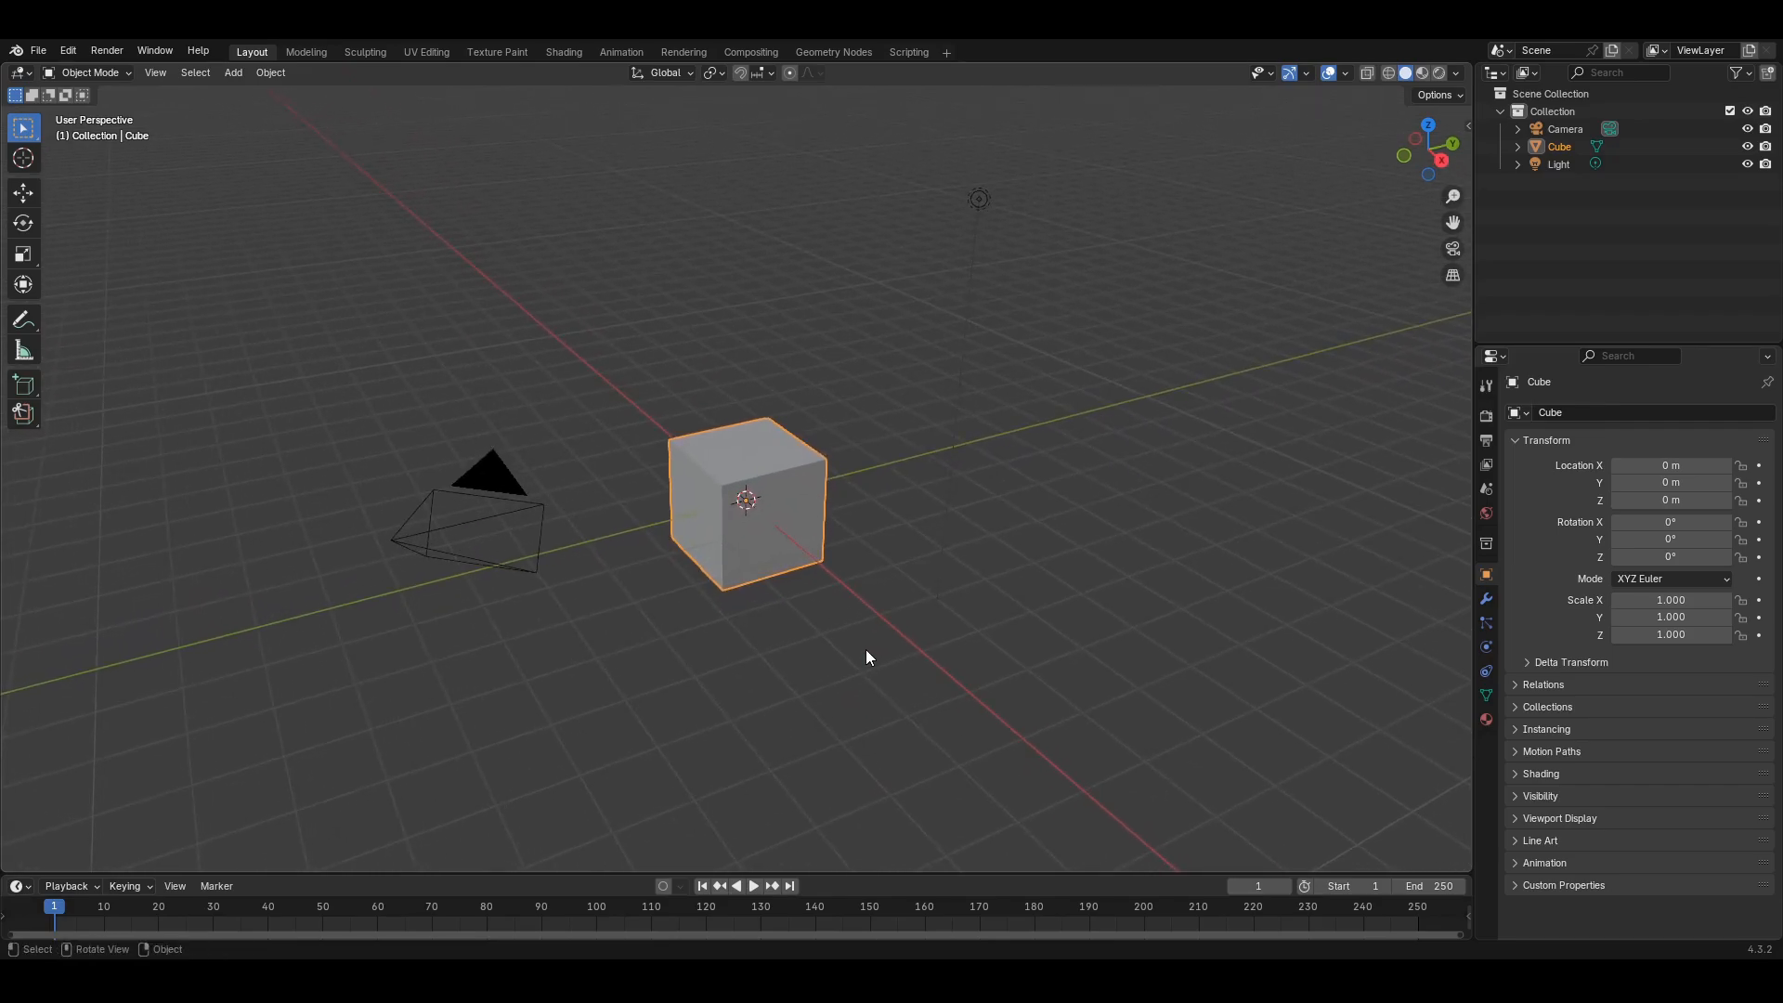
click(993, 215)
key(Delete)
click(501, 529)
key(Delete)
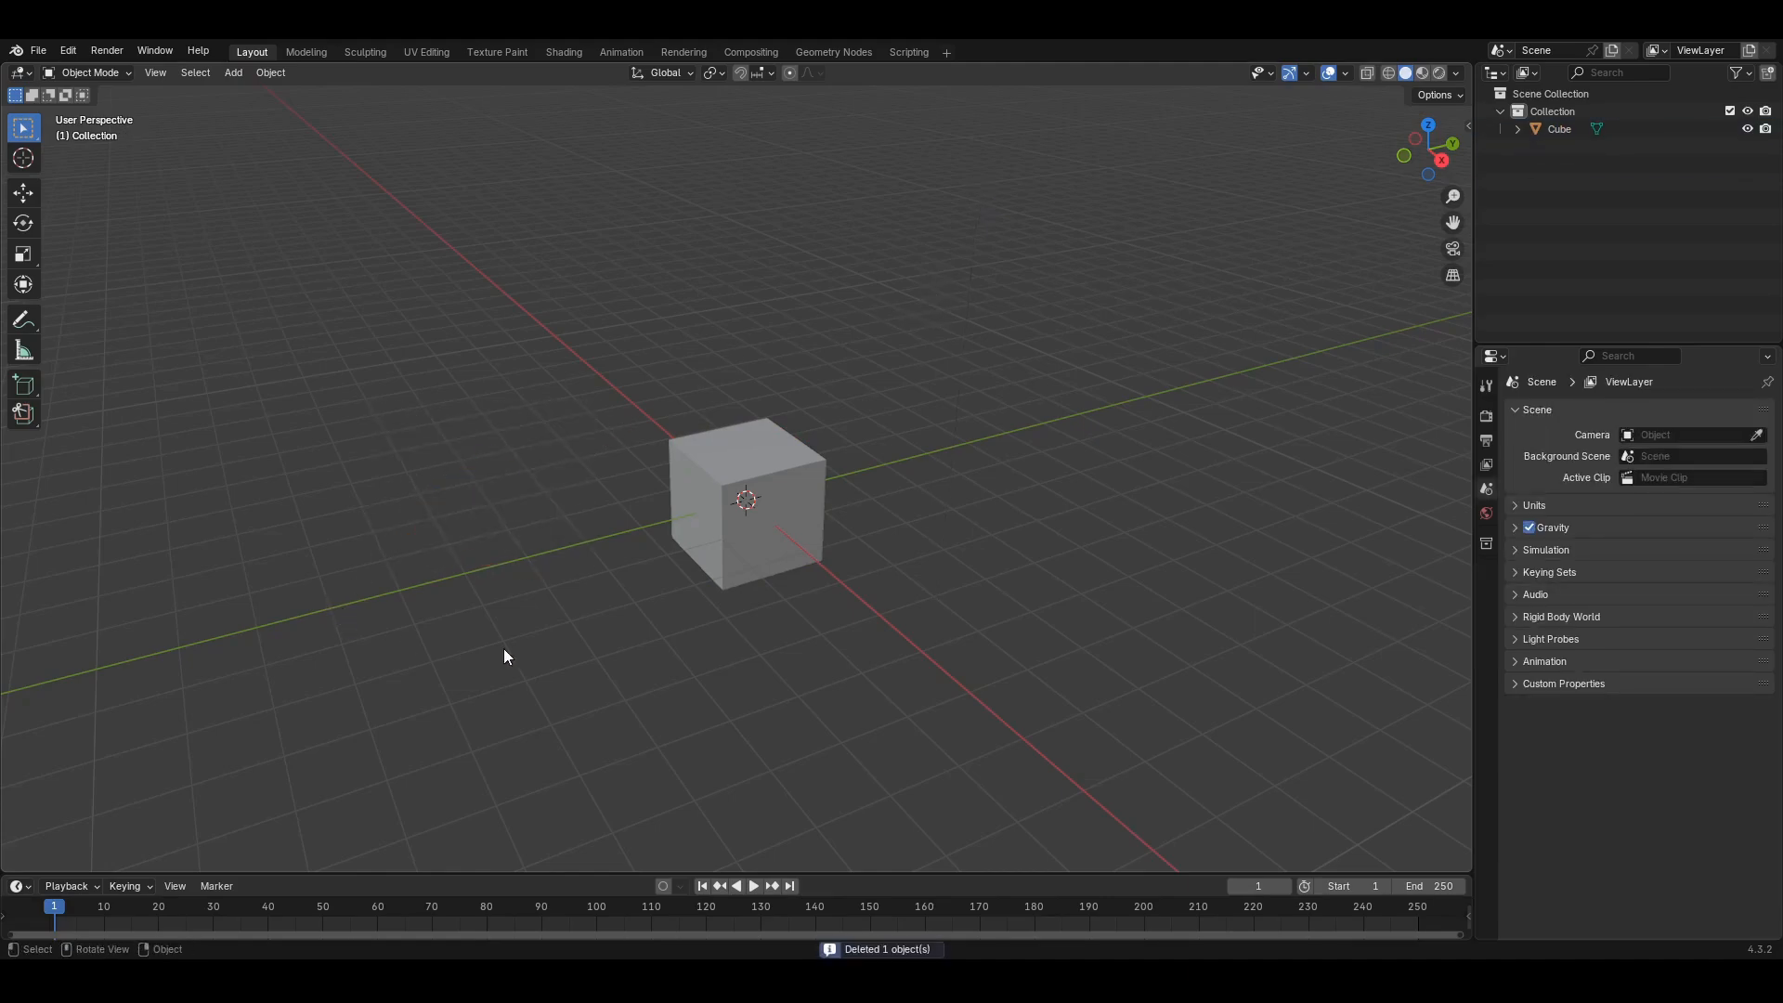
middle_drag(924, 571, 827, 483)
click(819, 461)
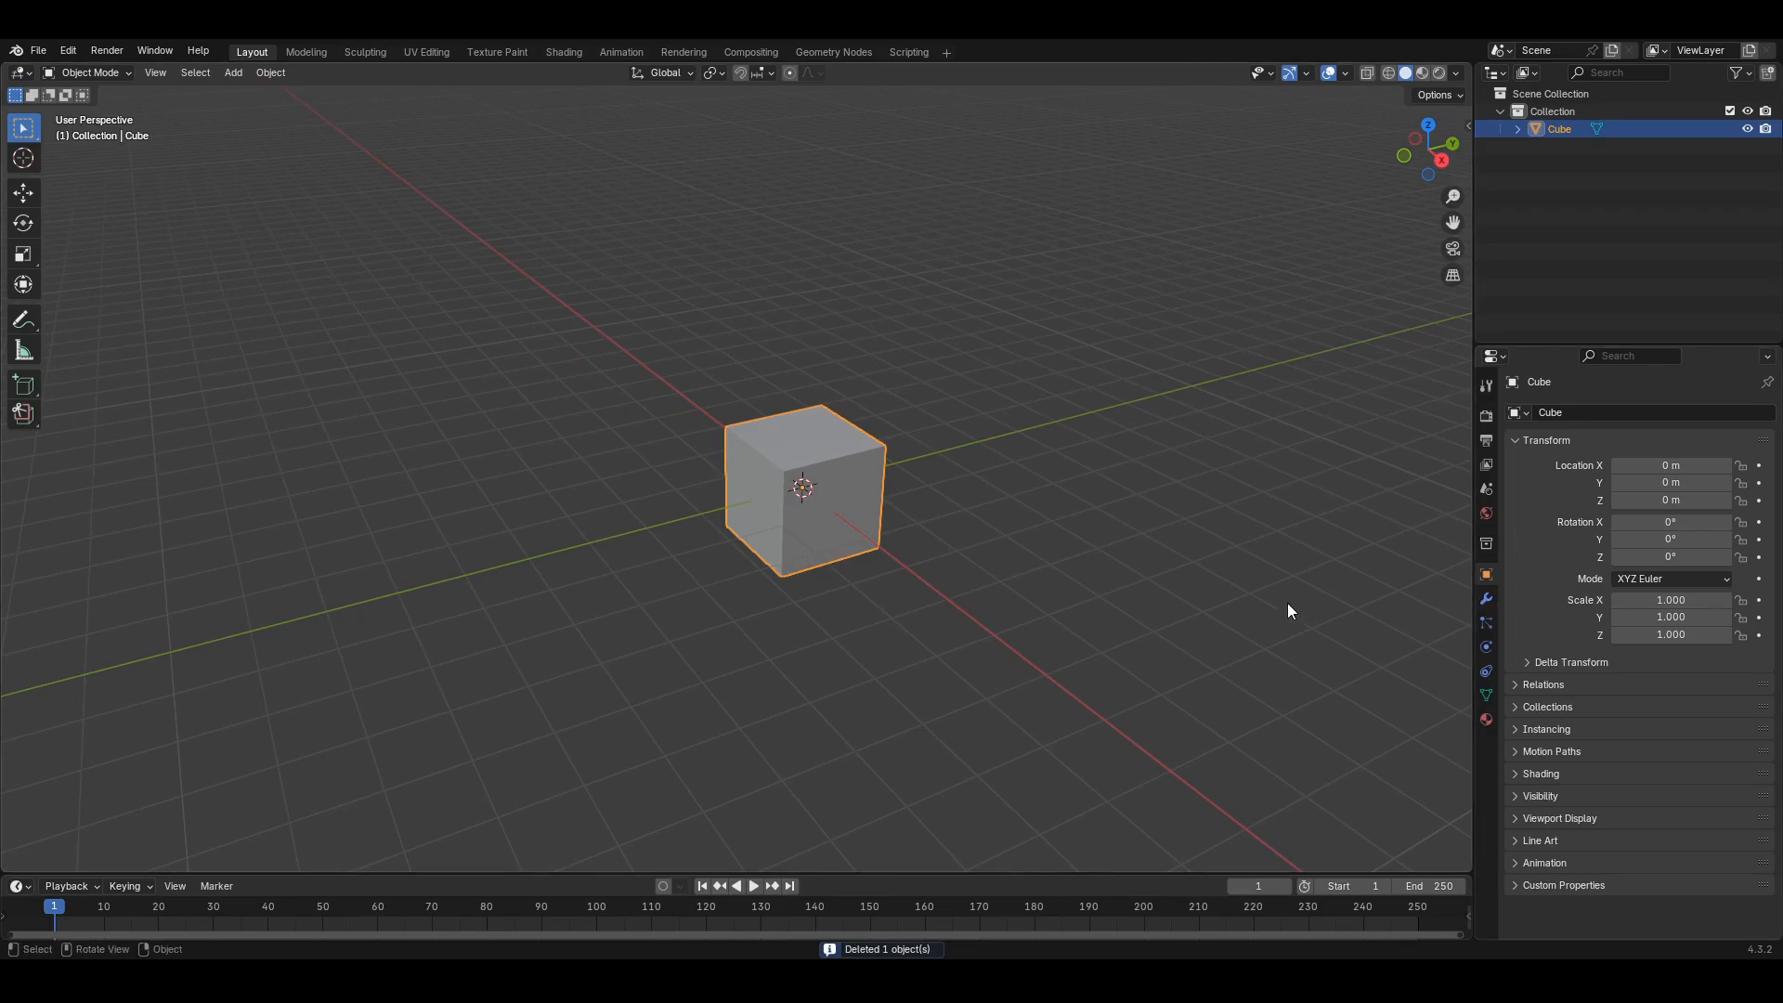
- Add a Subdivision Surface modifier to the cube
click(1486, 599)
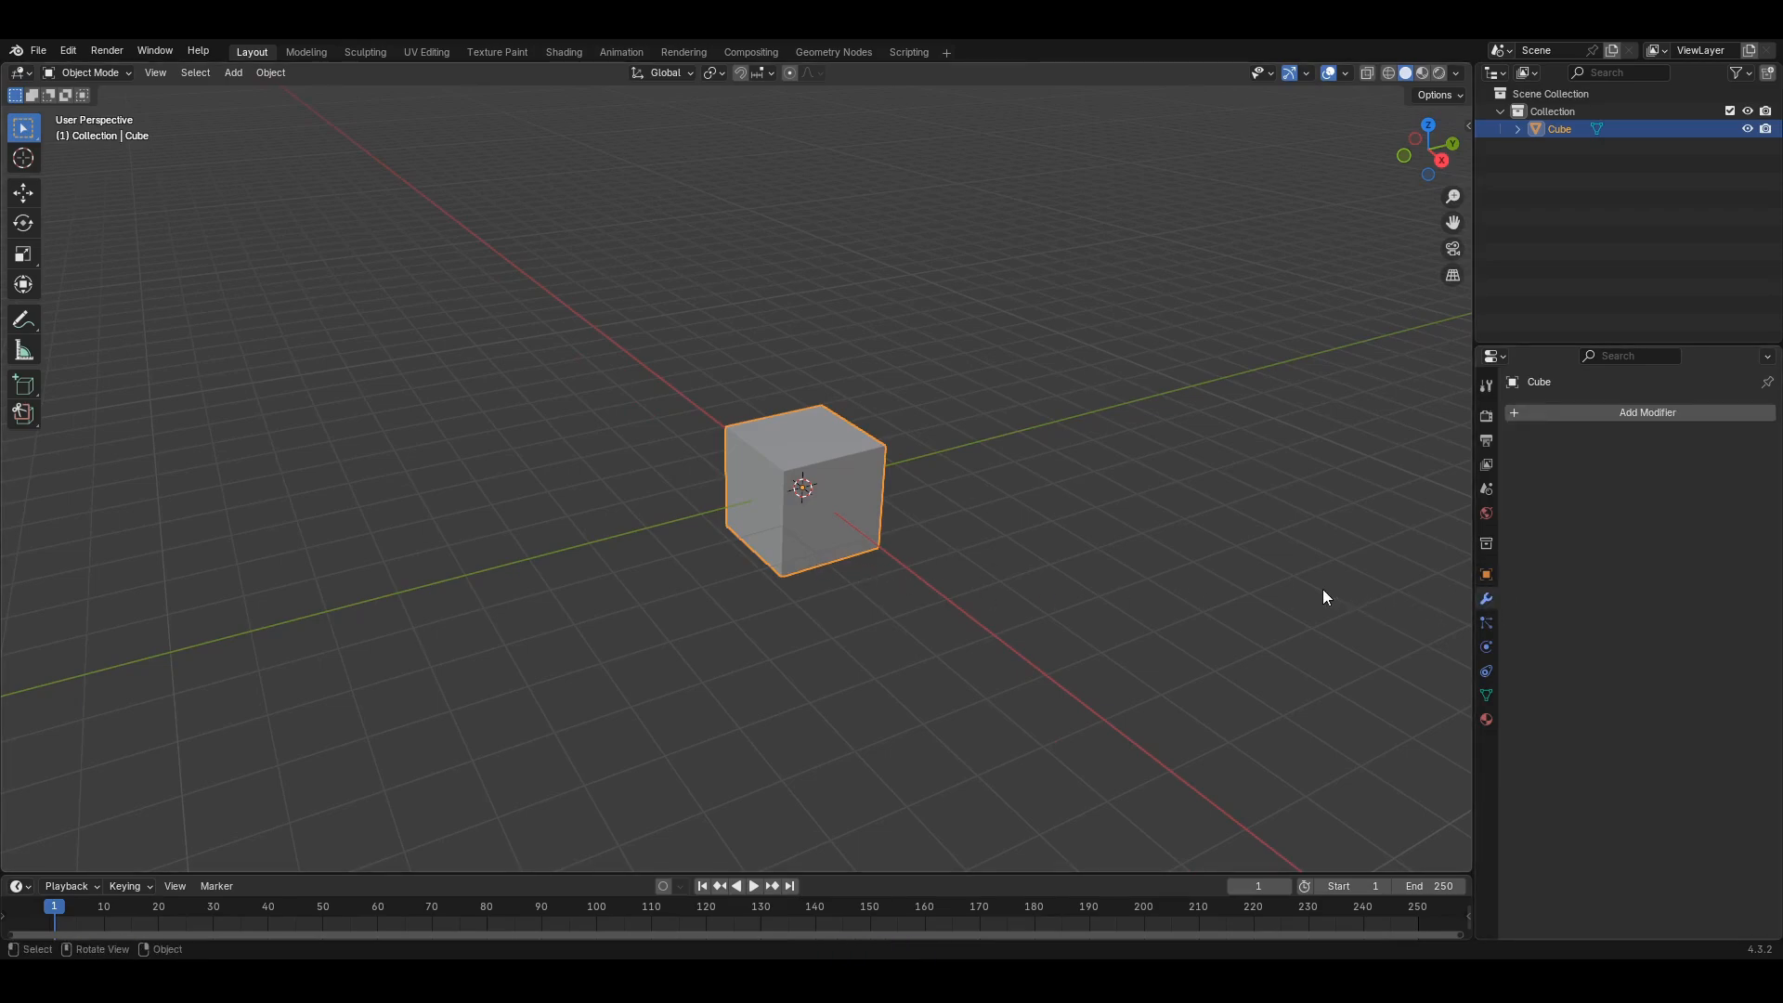
click(1571, 411)
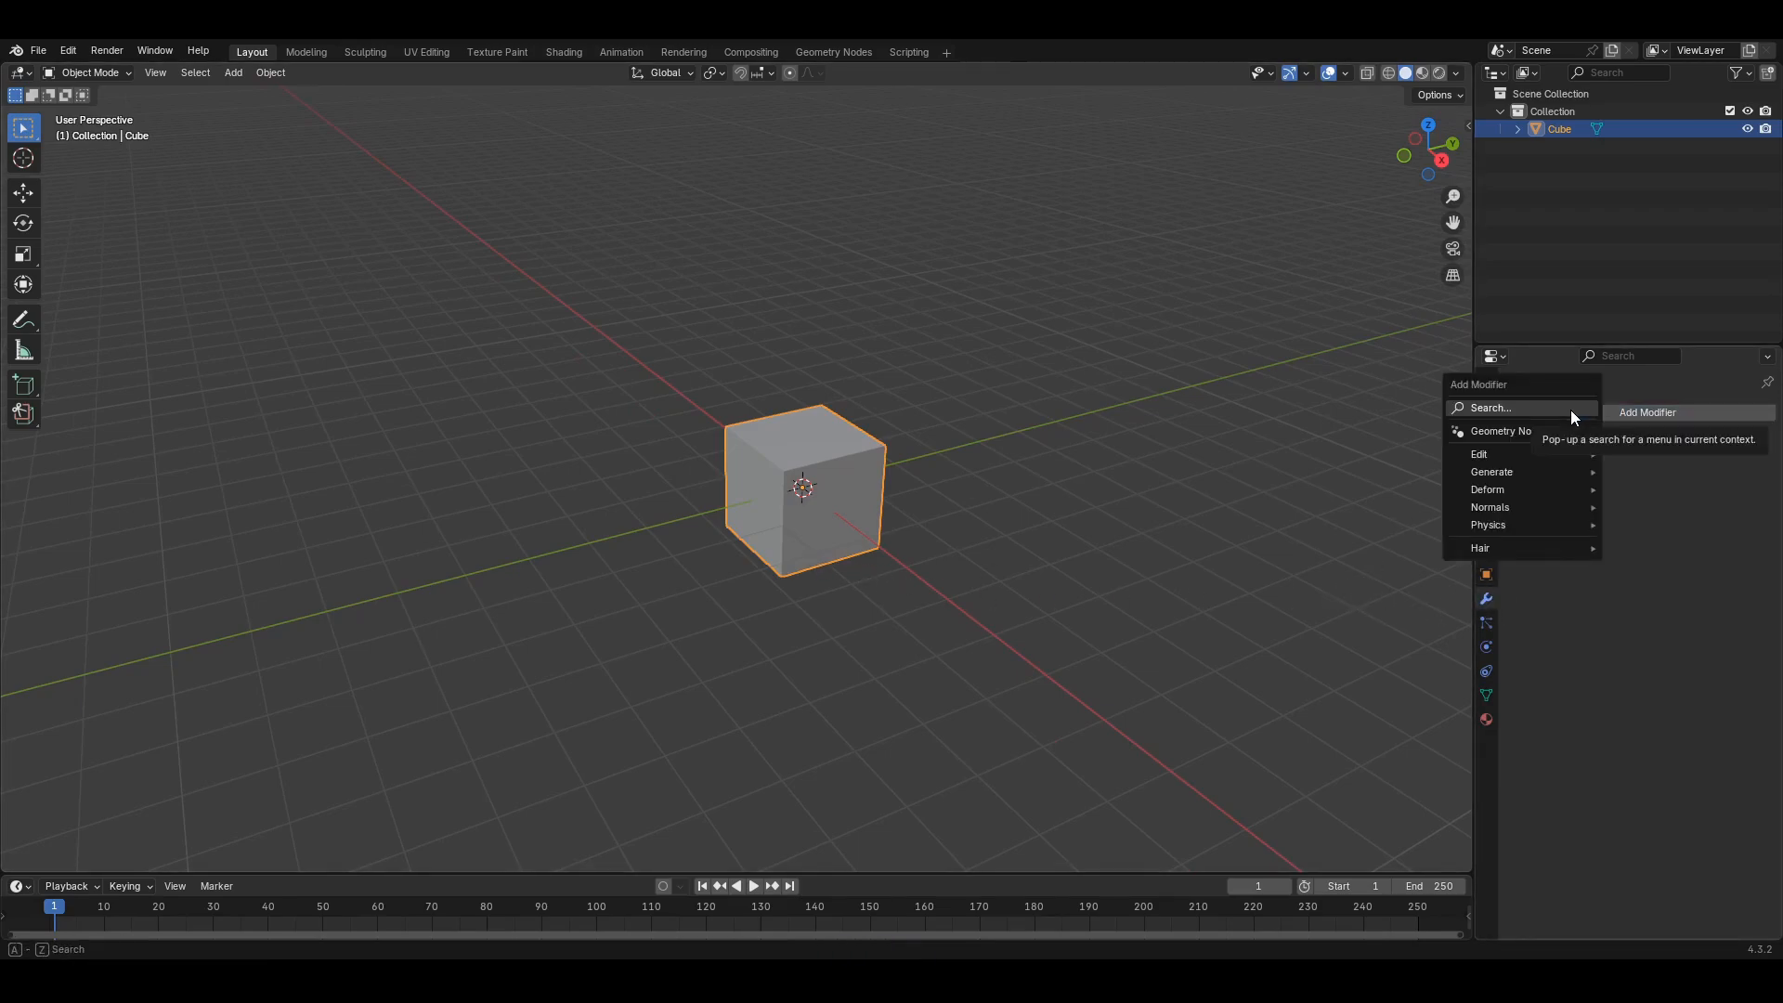
click(1580, 409)
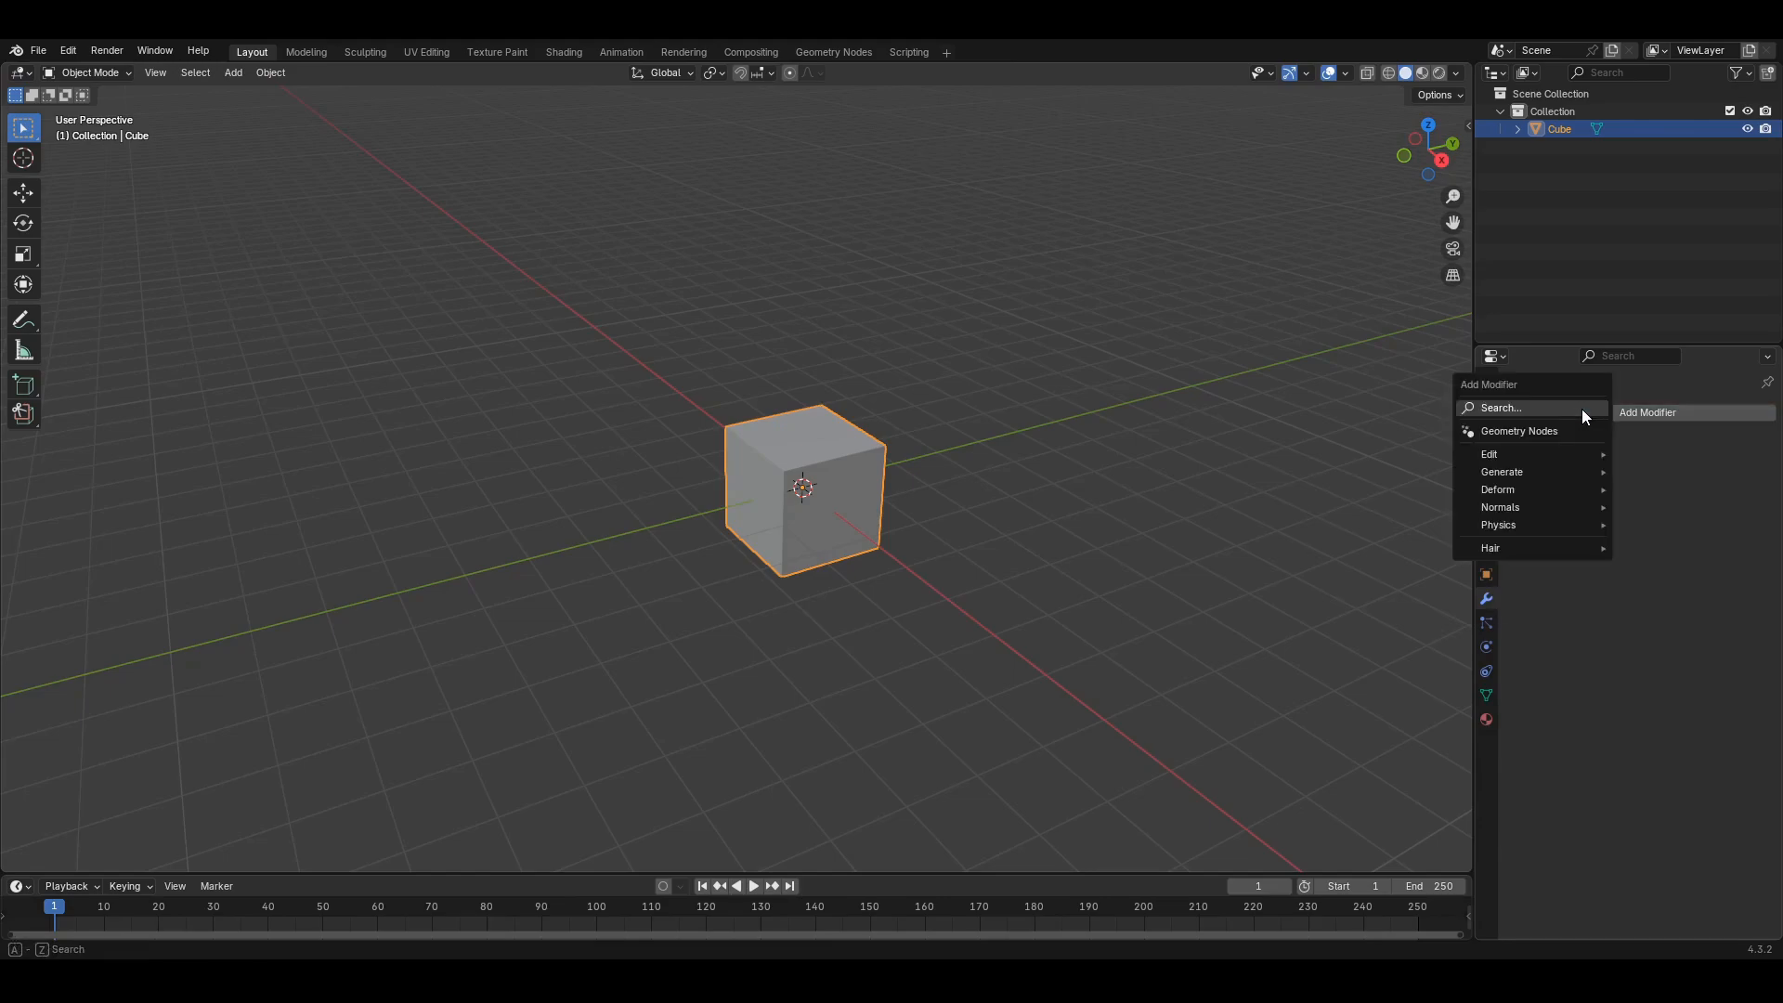
click(1581, 408)
text(su)
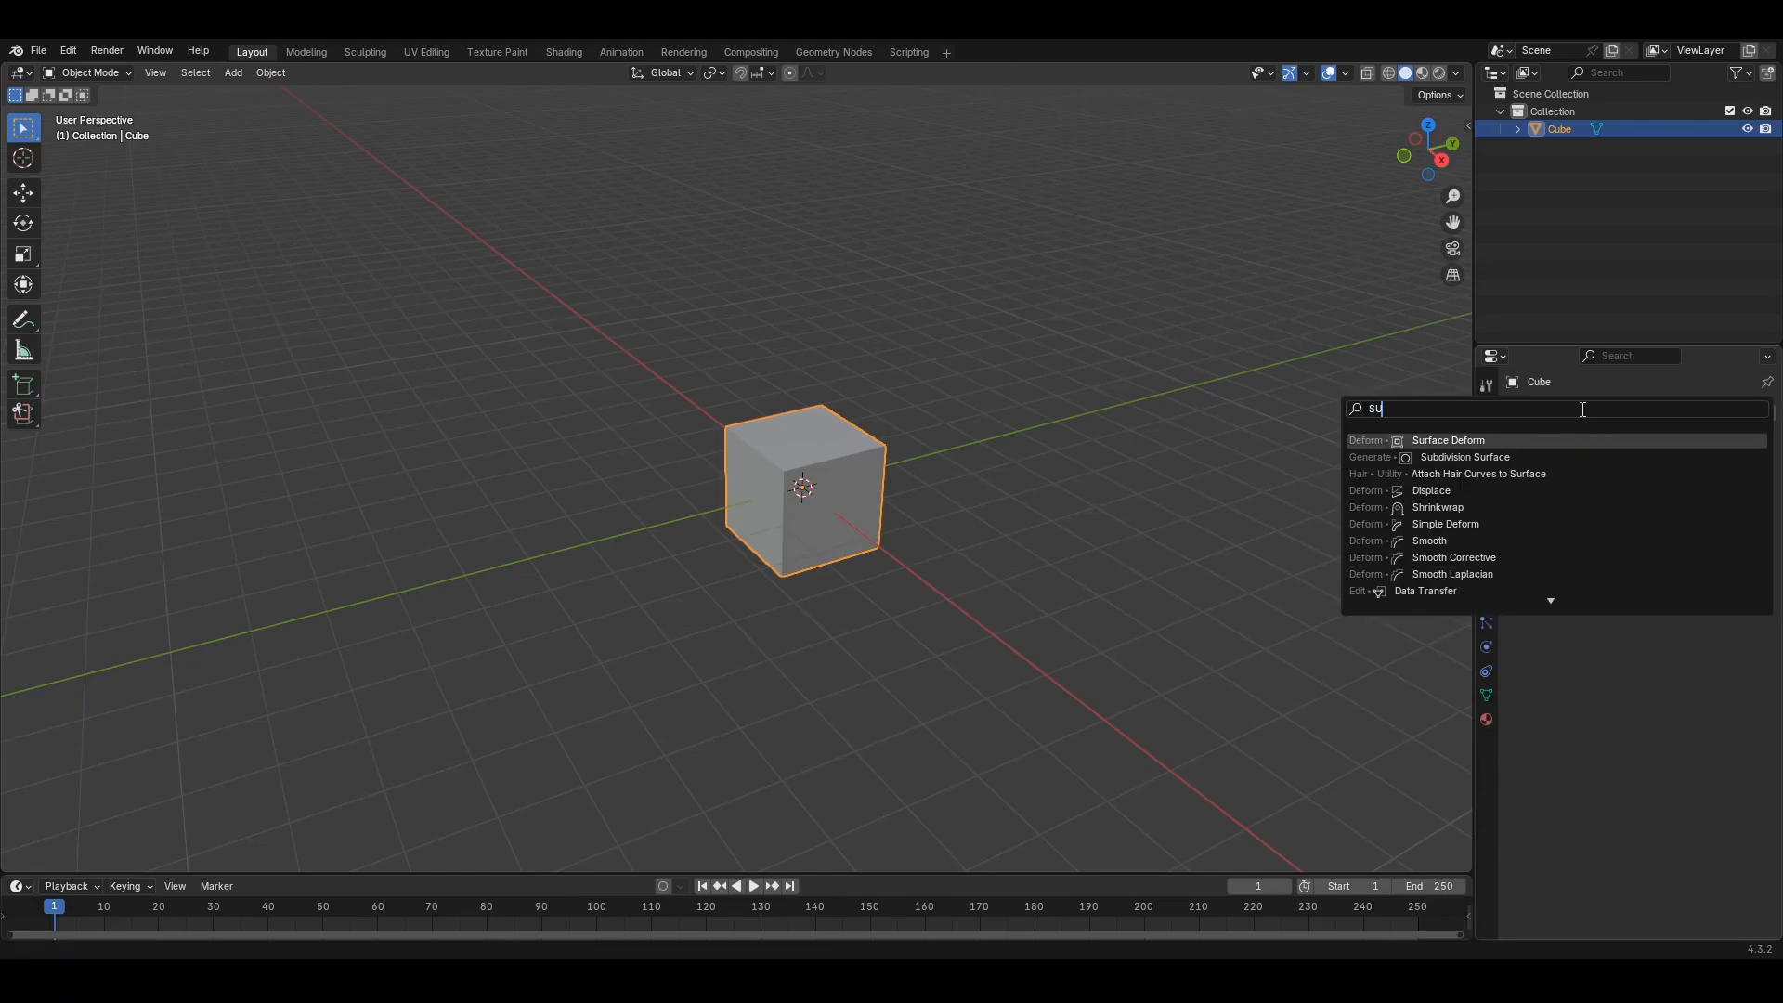
key(BackSpace)
click(1594, 439)
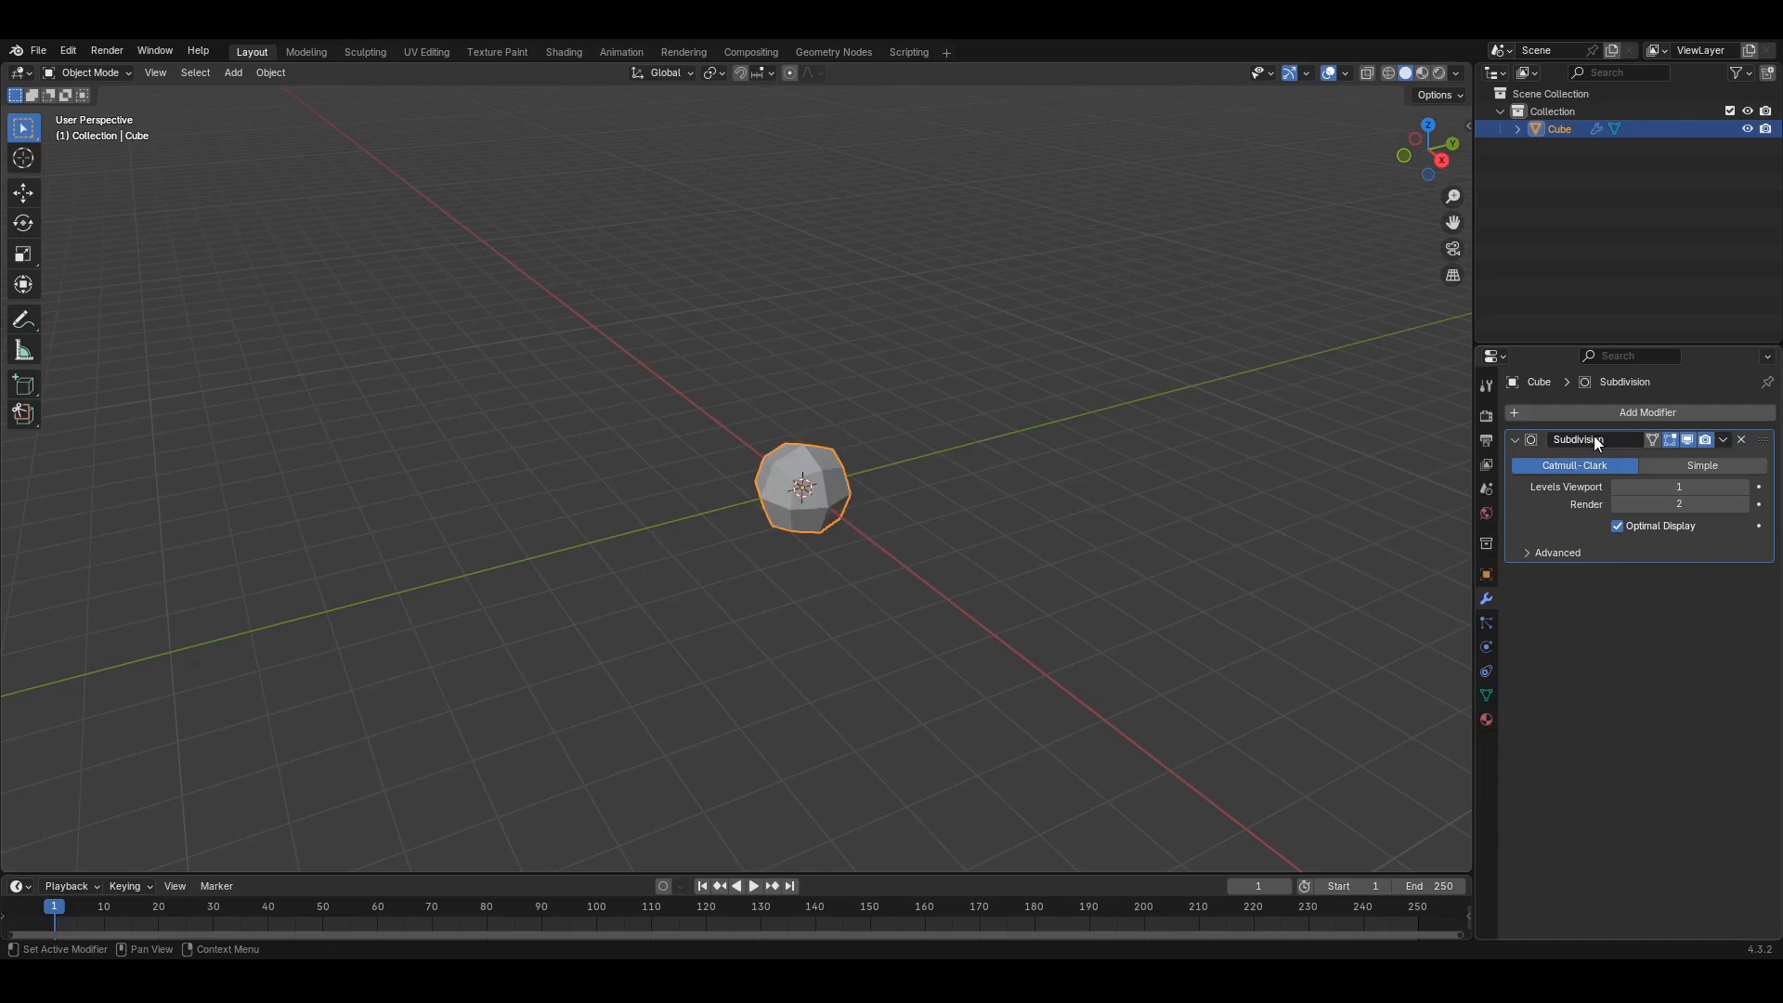
- Set the viewport and render subdivision levels to 3 and apply the modifier
scroll(998, 568, up, 2)
click(1746, 487)
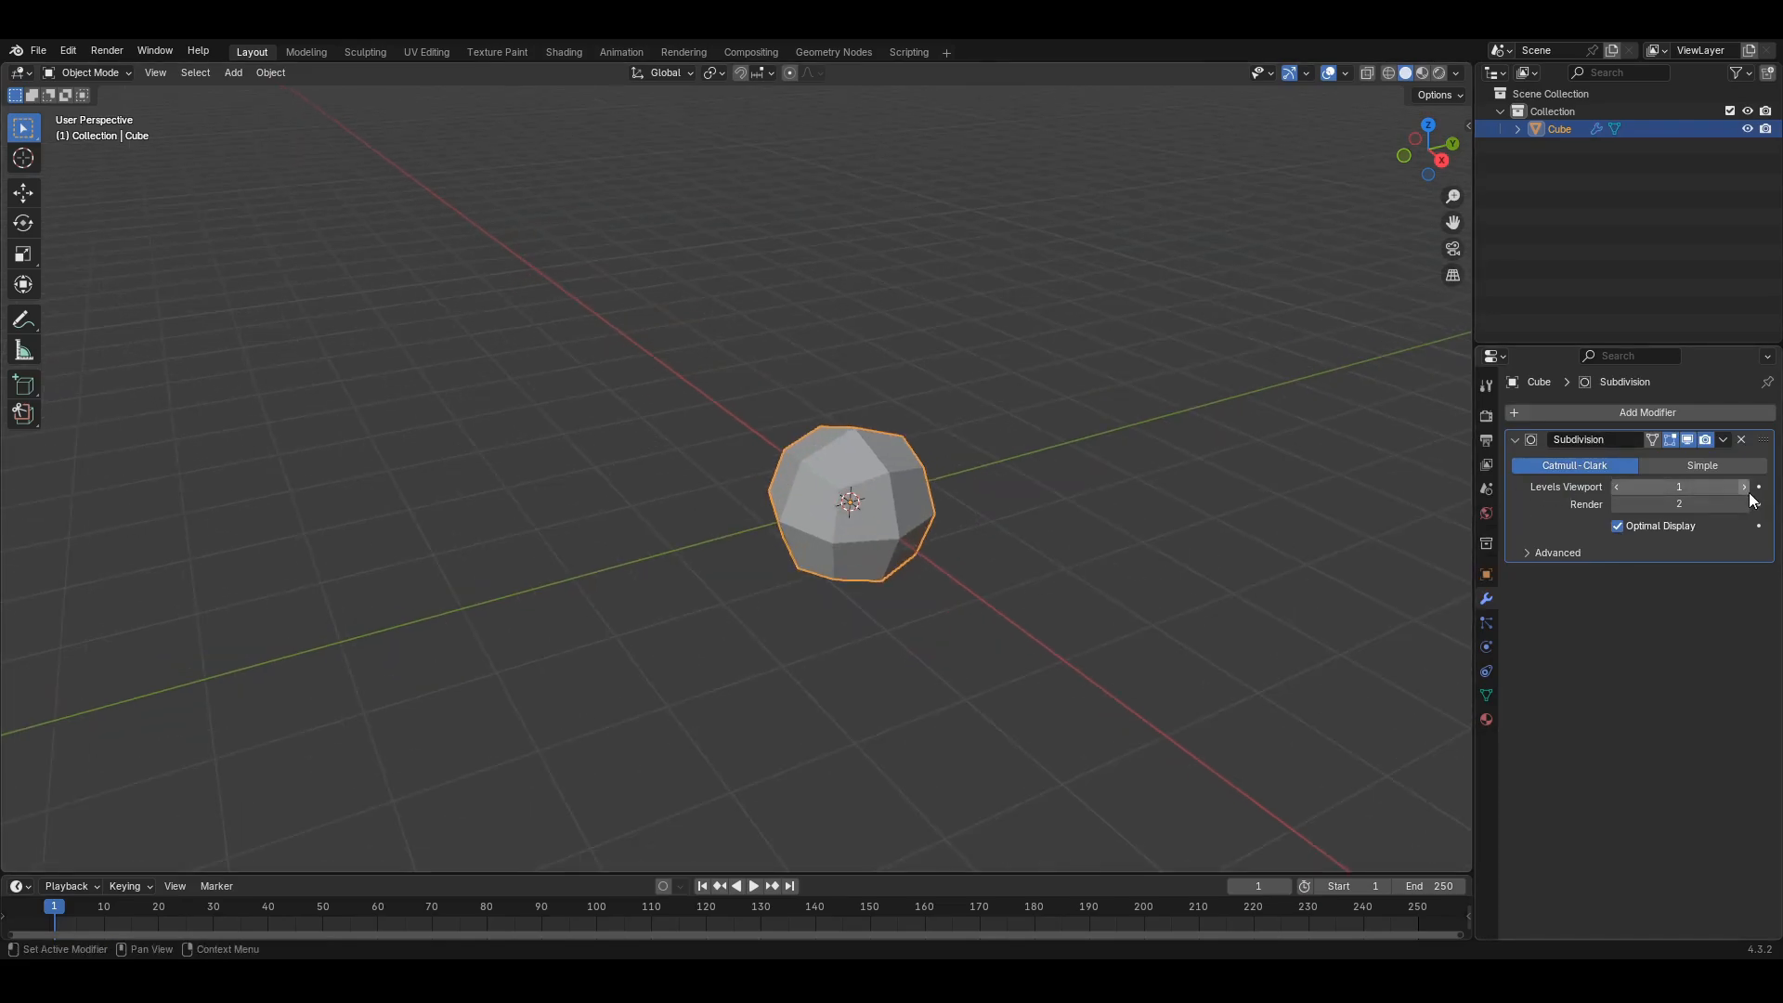
click(1743, 488)
click(1747, 504)
shift+middle_drag(1122, 592, 1067, 582)
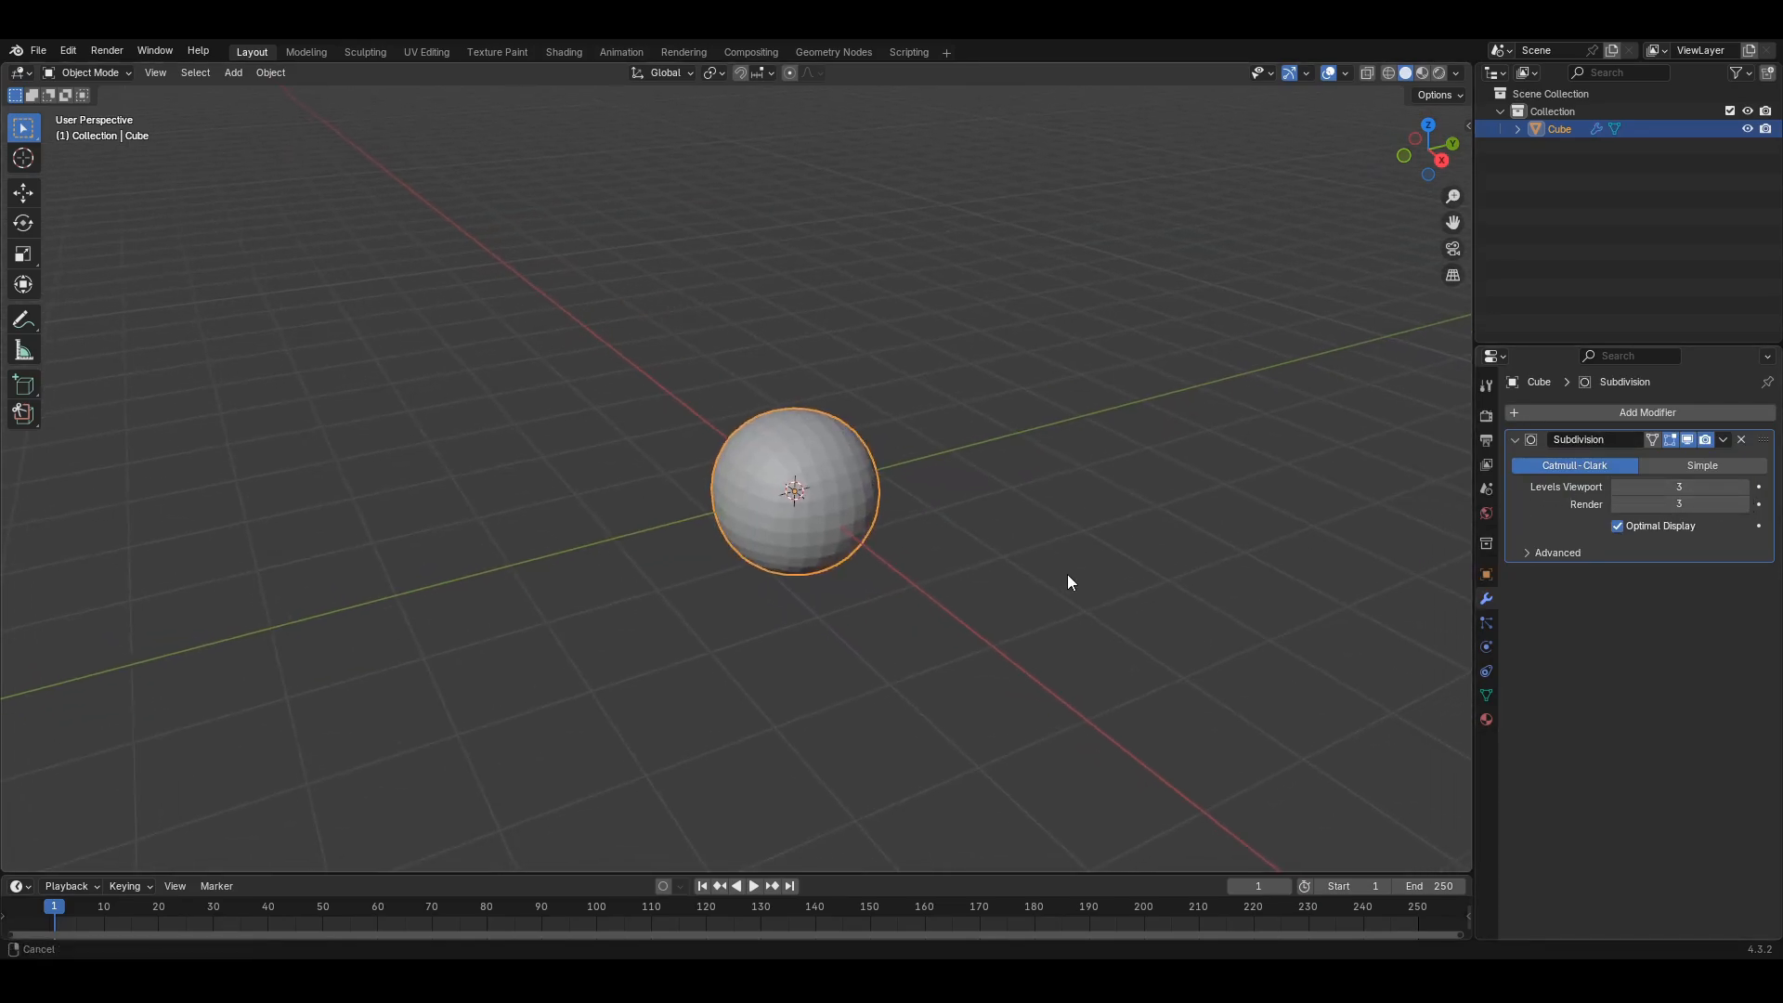
click(1724, 439)
click(1709, 457)
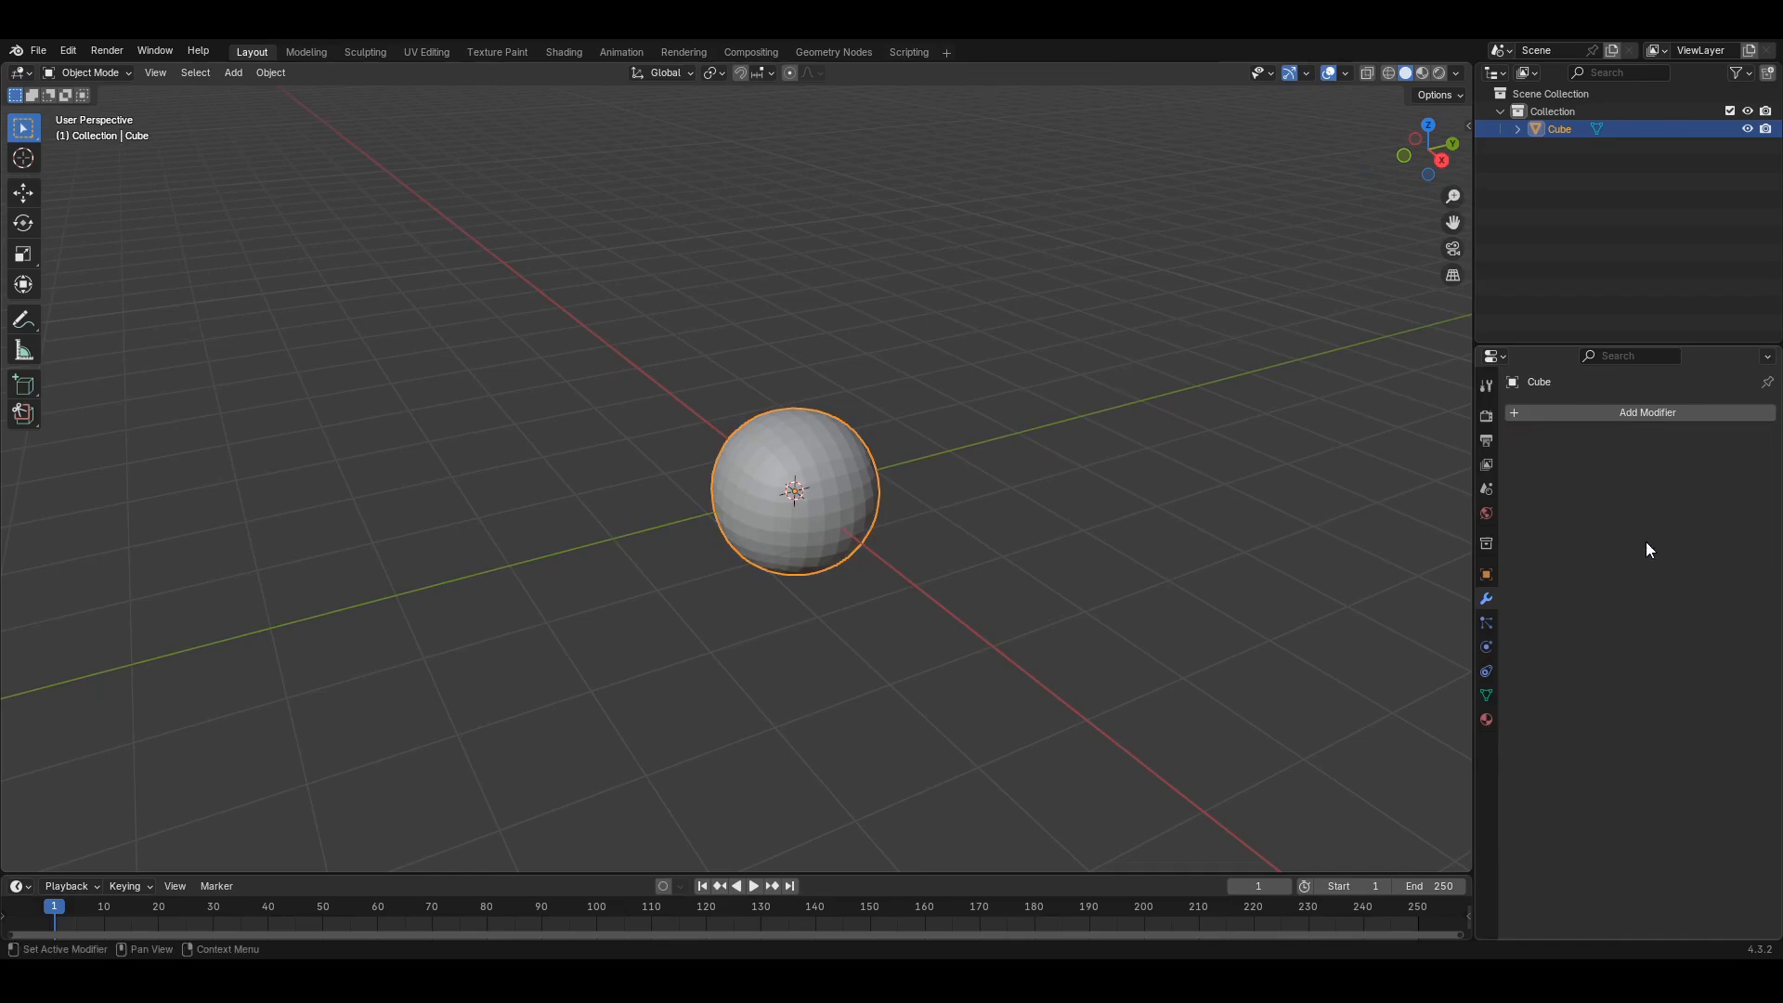
- Add a vertex group to the sphere and rename it HairLocation
click(1485, 695)
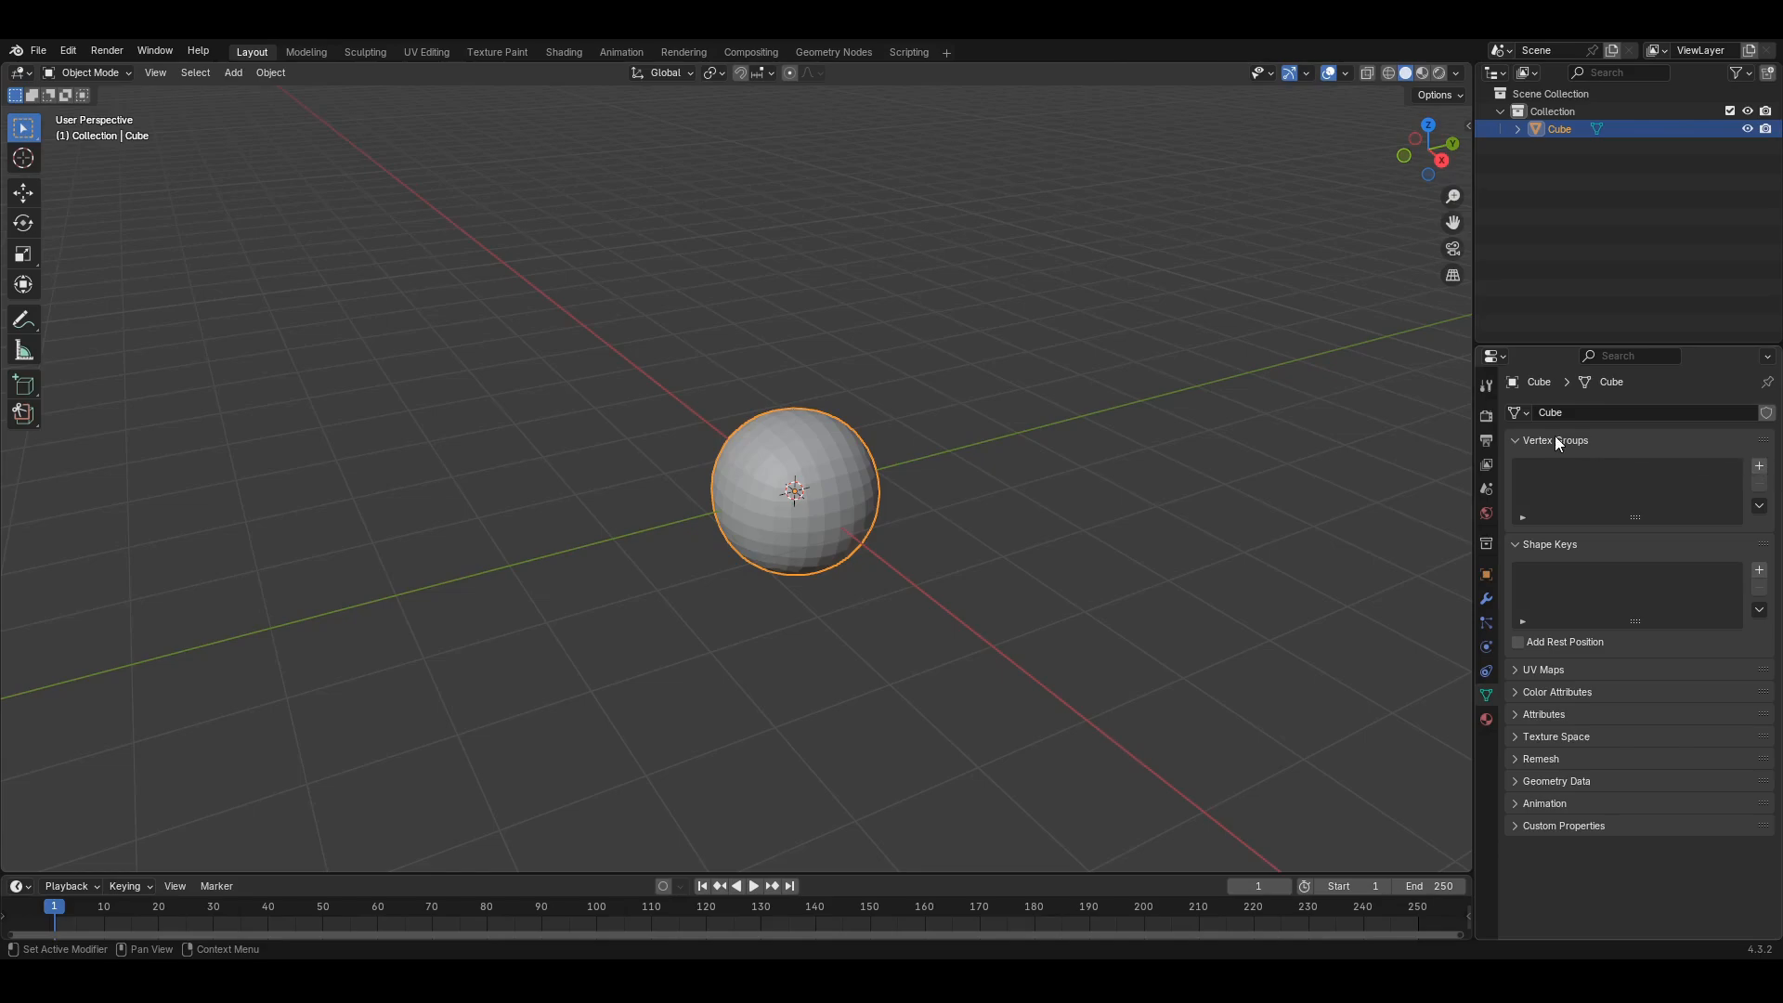
click(1759, 465)
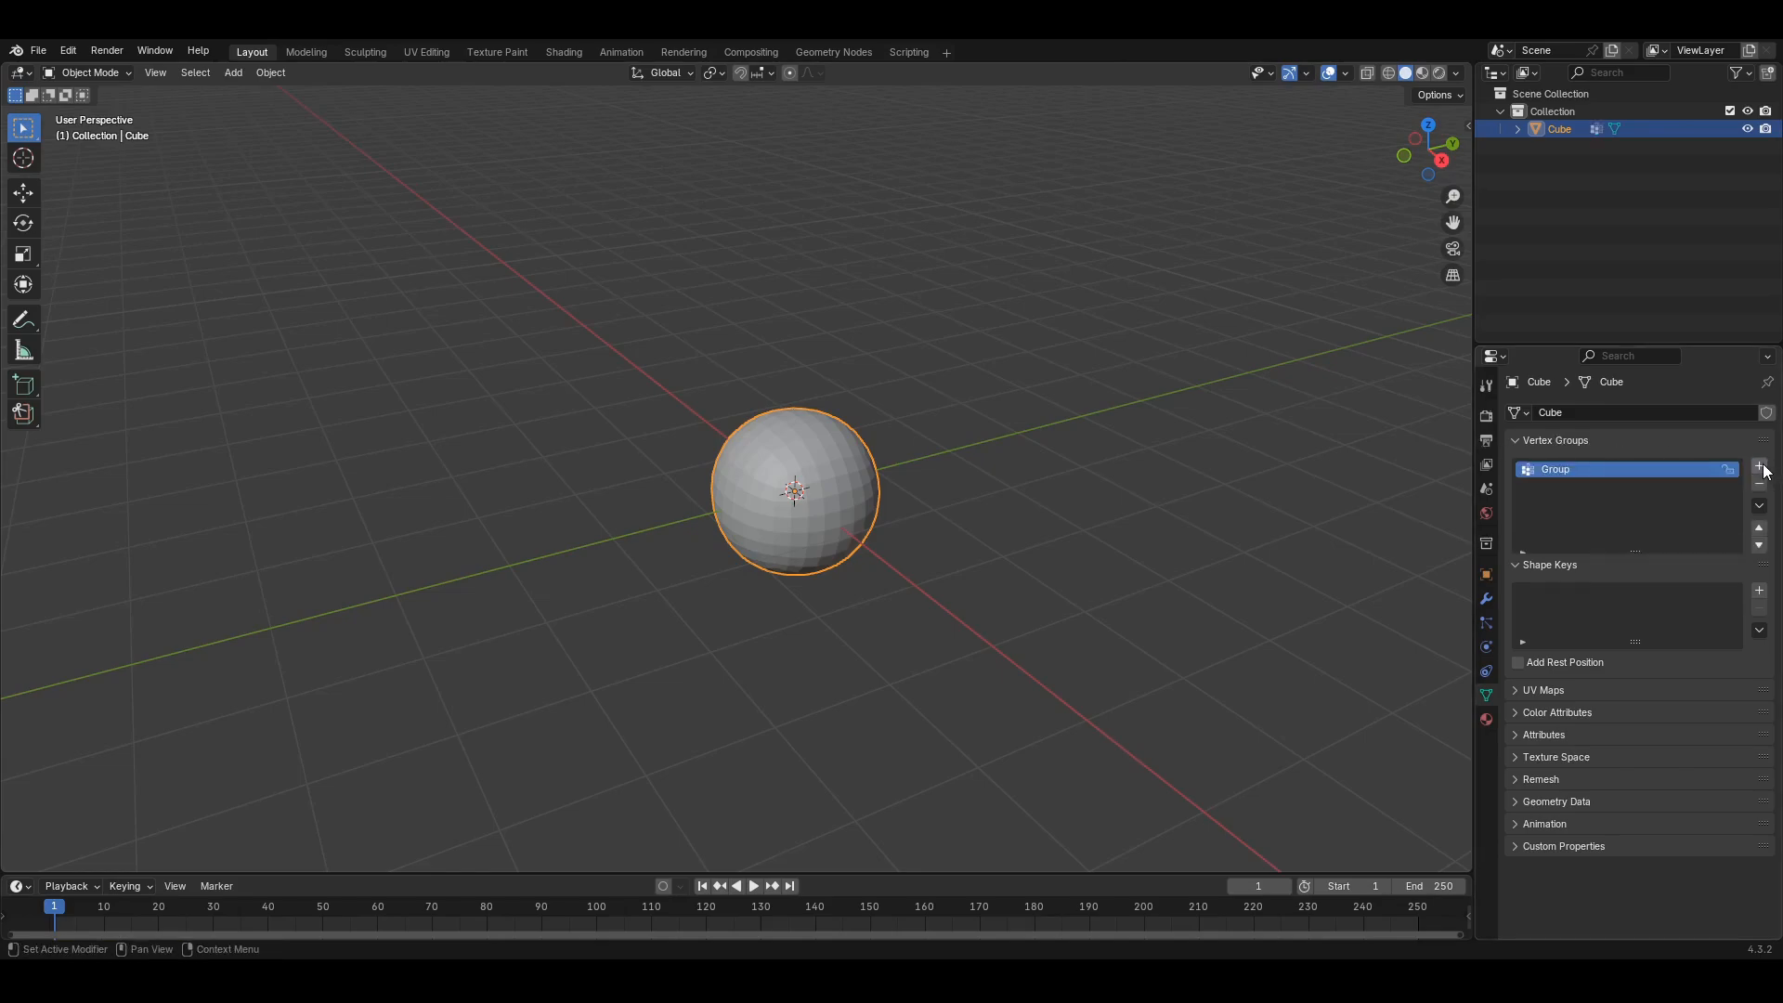
double_click(1554, 468)
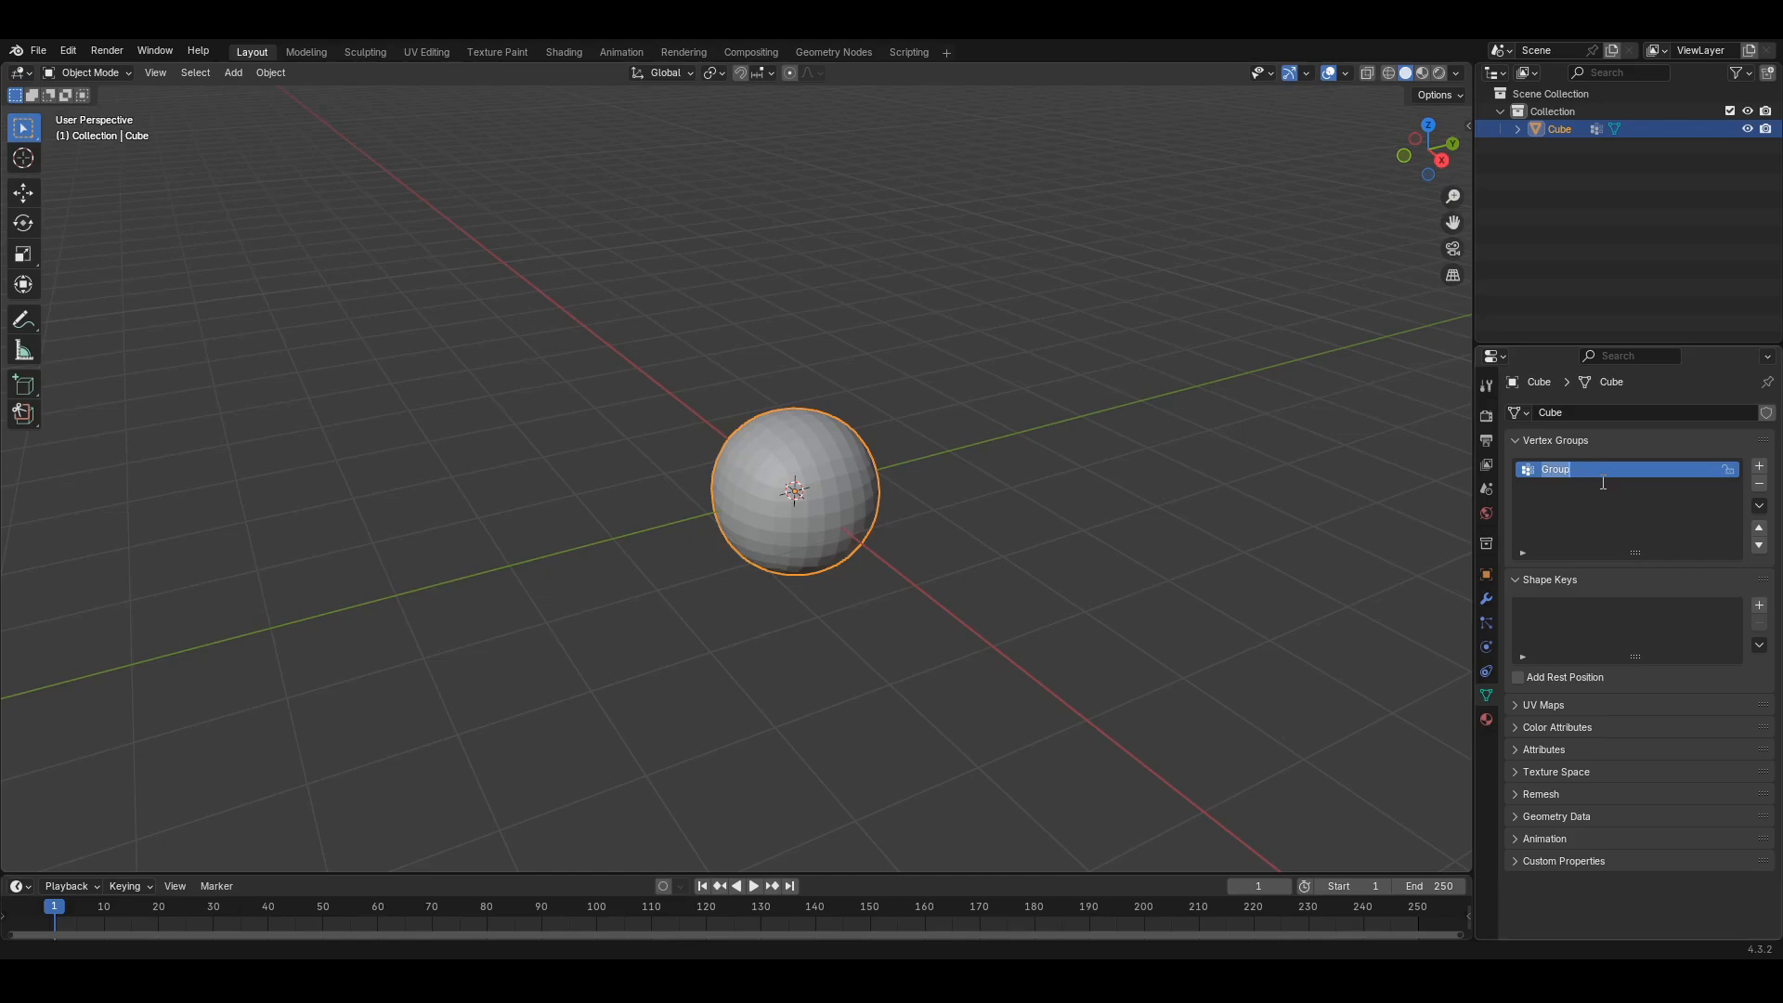
text(hairLocation)
key(Return)
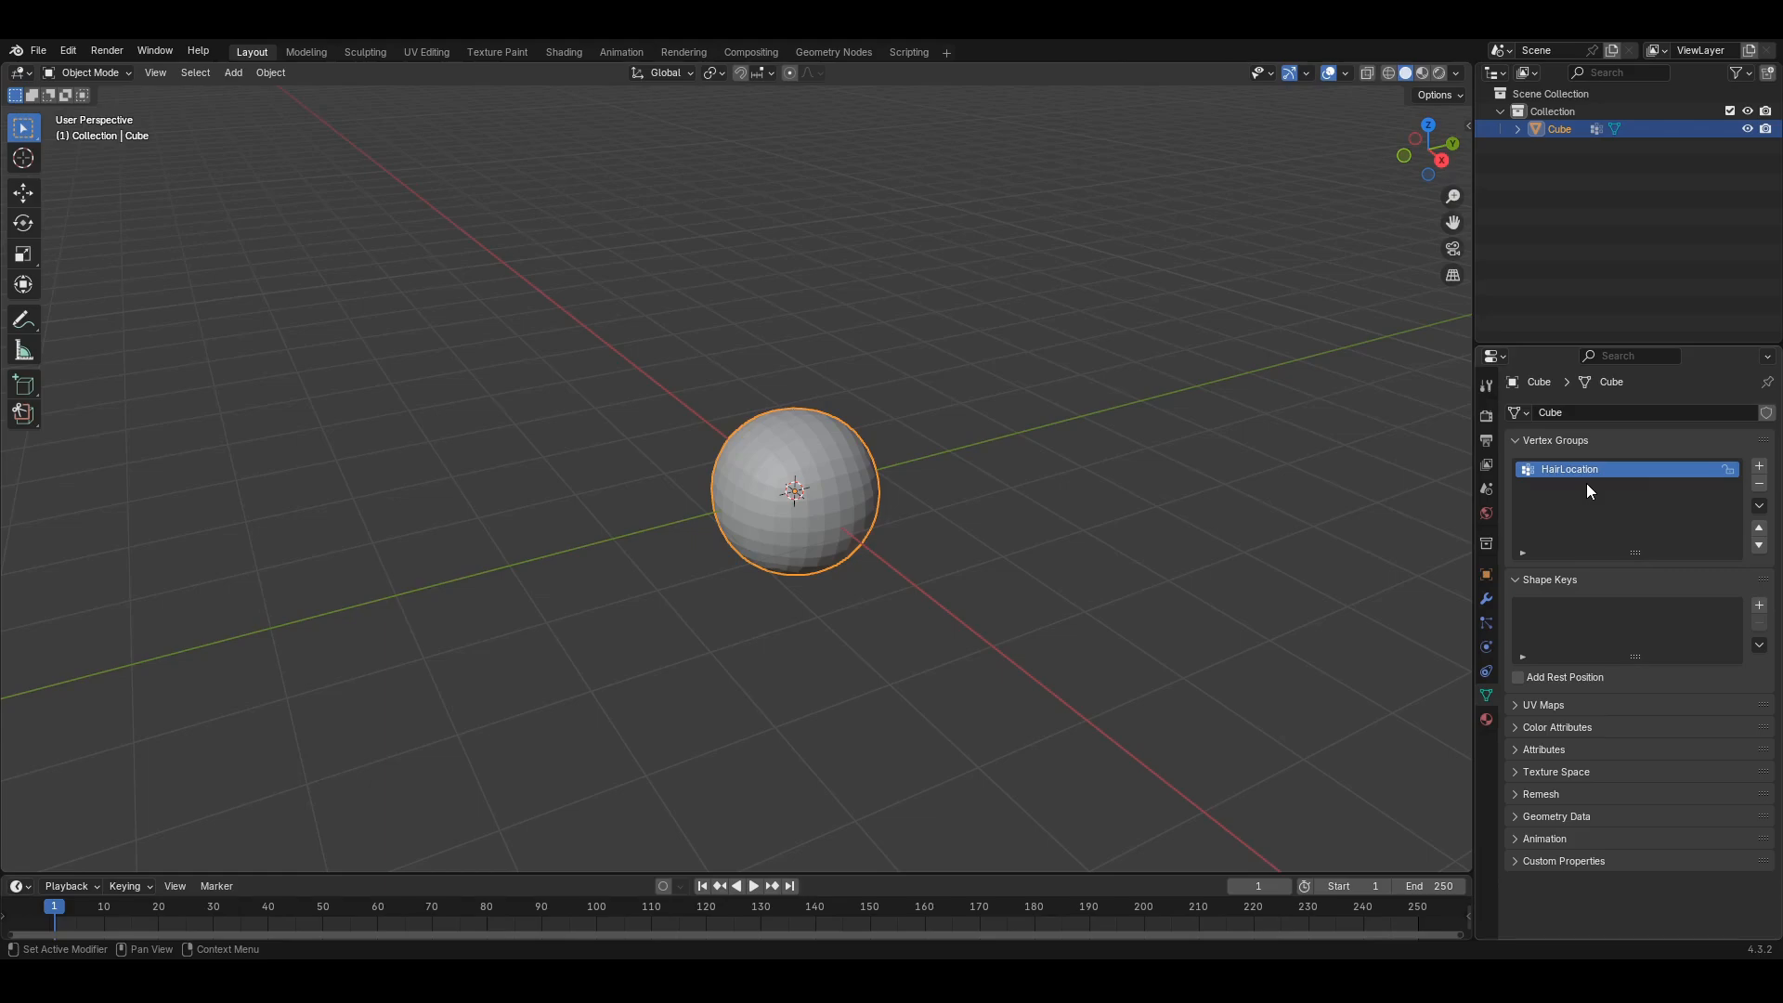
- Add a particle system to the sphere and set its type to Hair
middle_drag(1012, 579, 1129, 487)
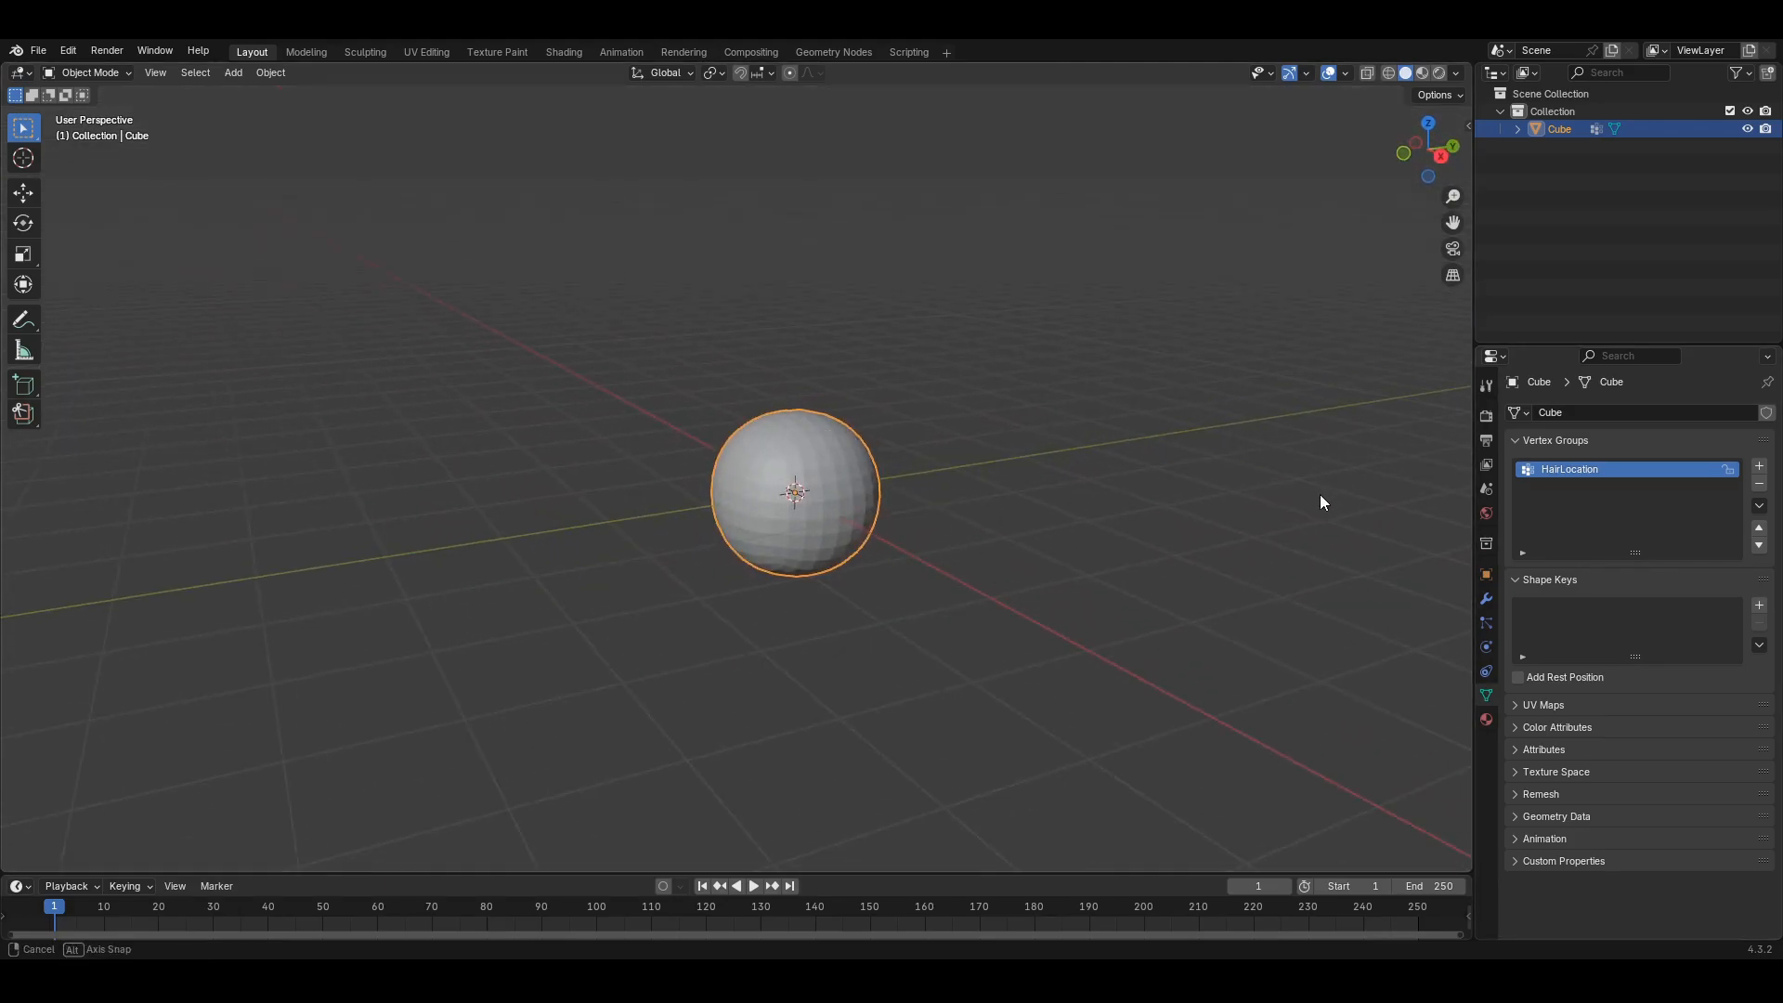
middle_drag(1319, 496, 1383, 548)
click(1486, 623)
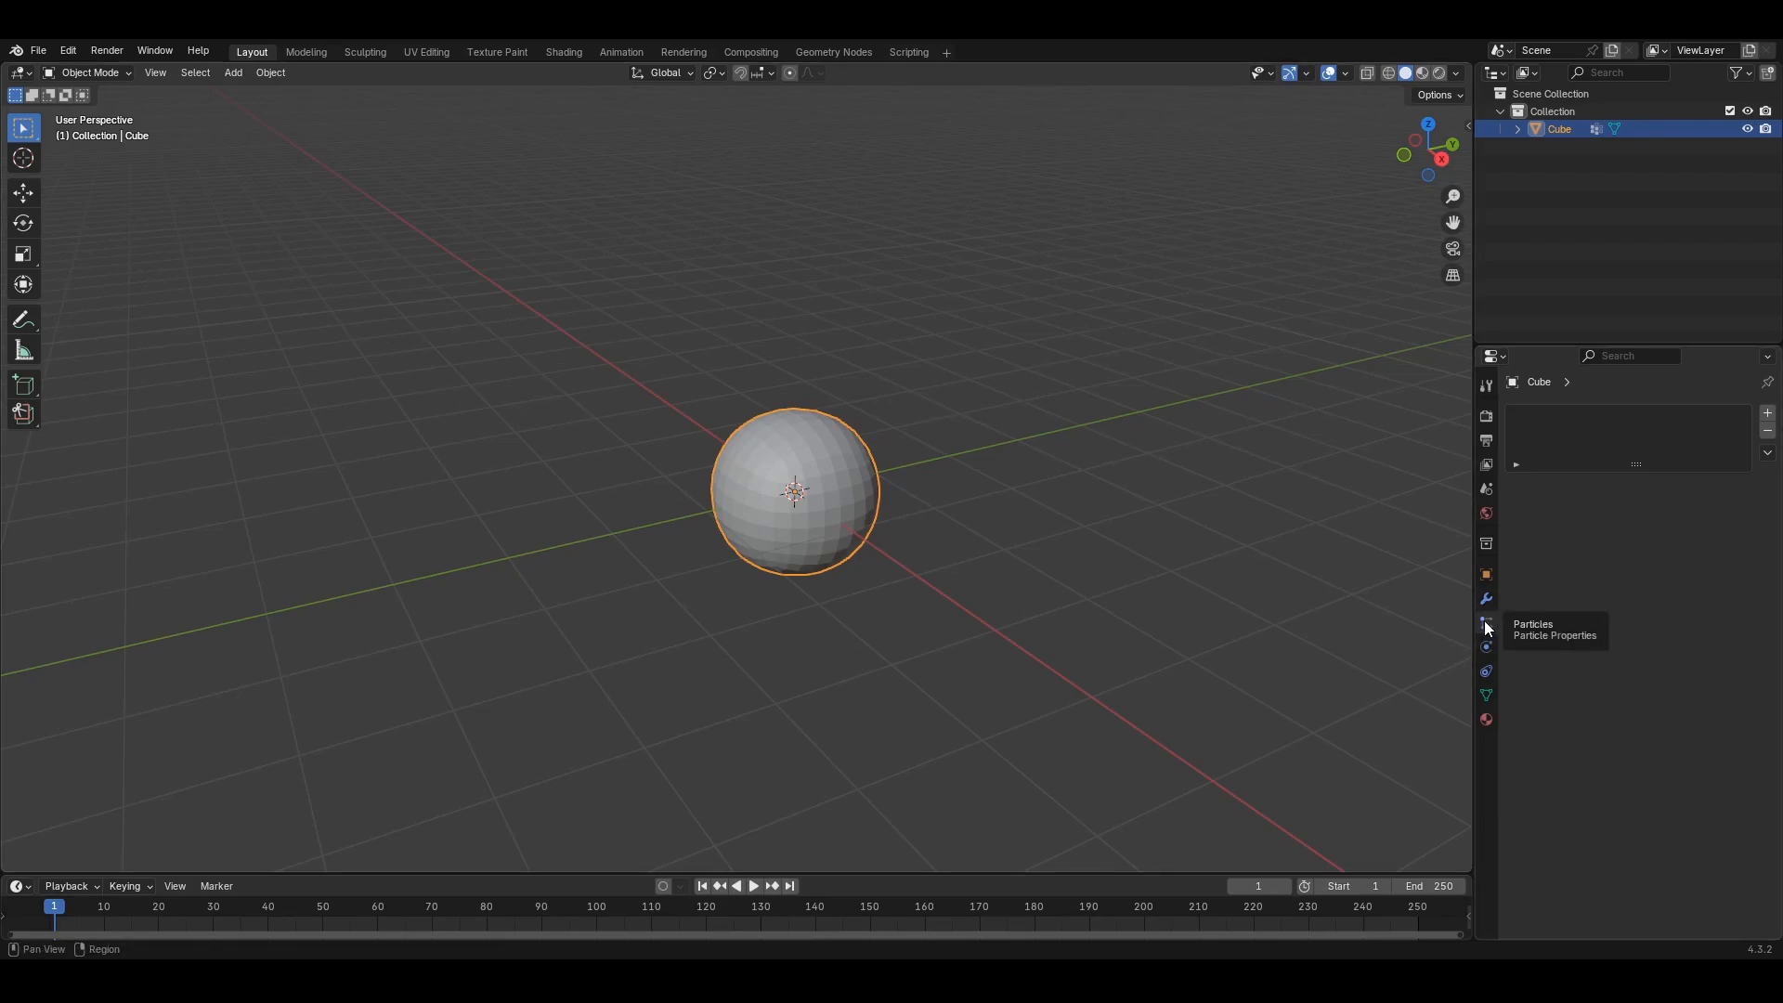
click(1766, 415)
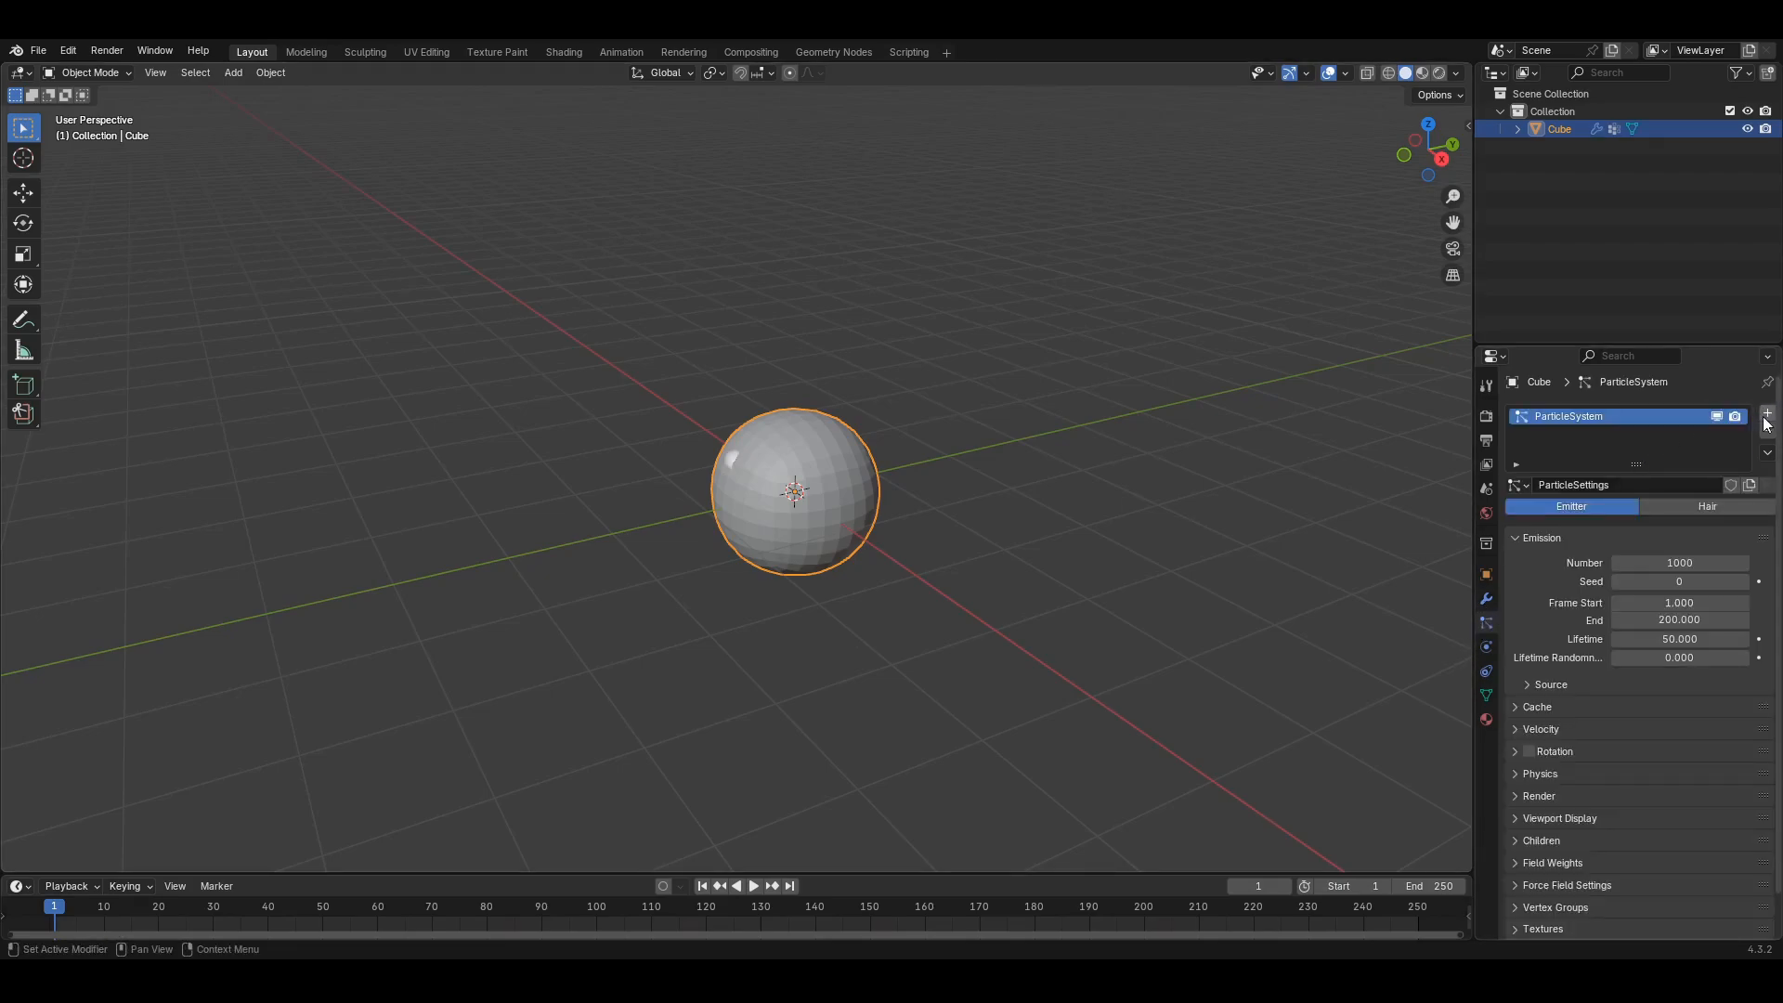
click(1718, 505)
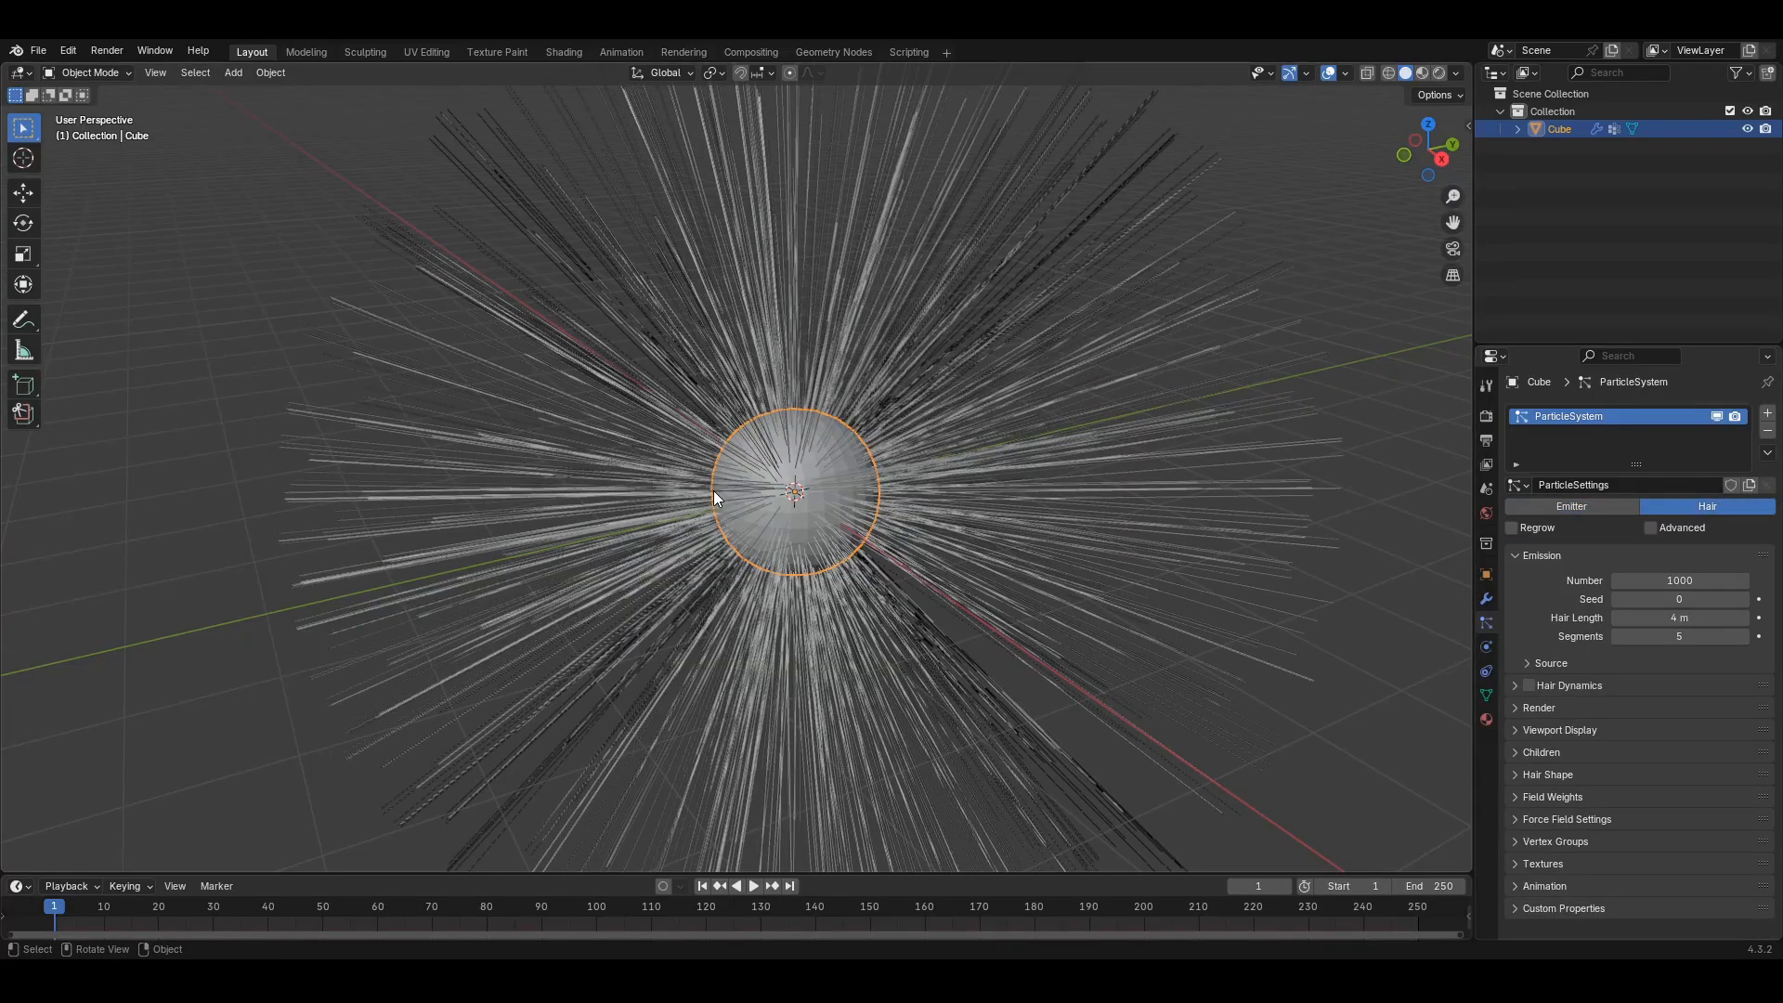
- Orbit around the hair-covered sphere to inspect the strands, then show the vertex groups
middle_drag(713, 491, 877, 412)
middle_drag(654, 515, 804, 543)
scroll(938, 569, up, 5)
scroll(938, 569, down, 5)
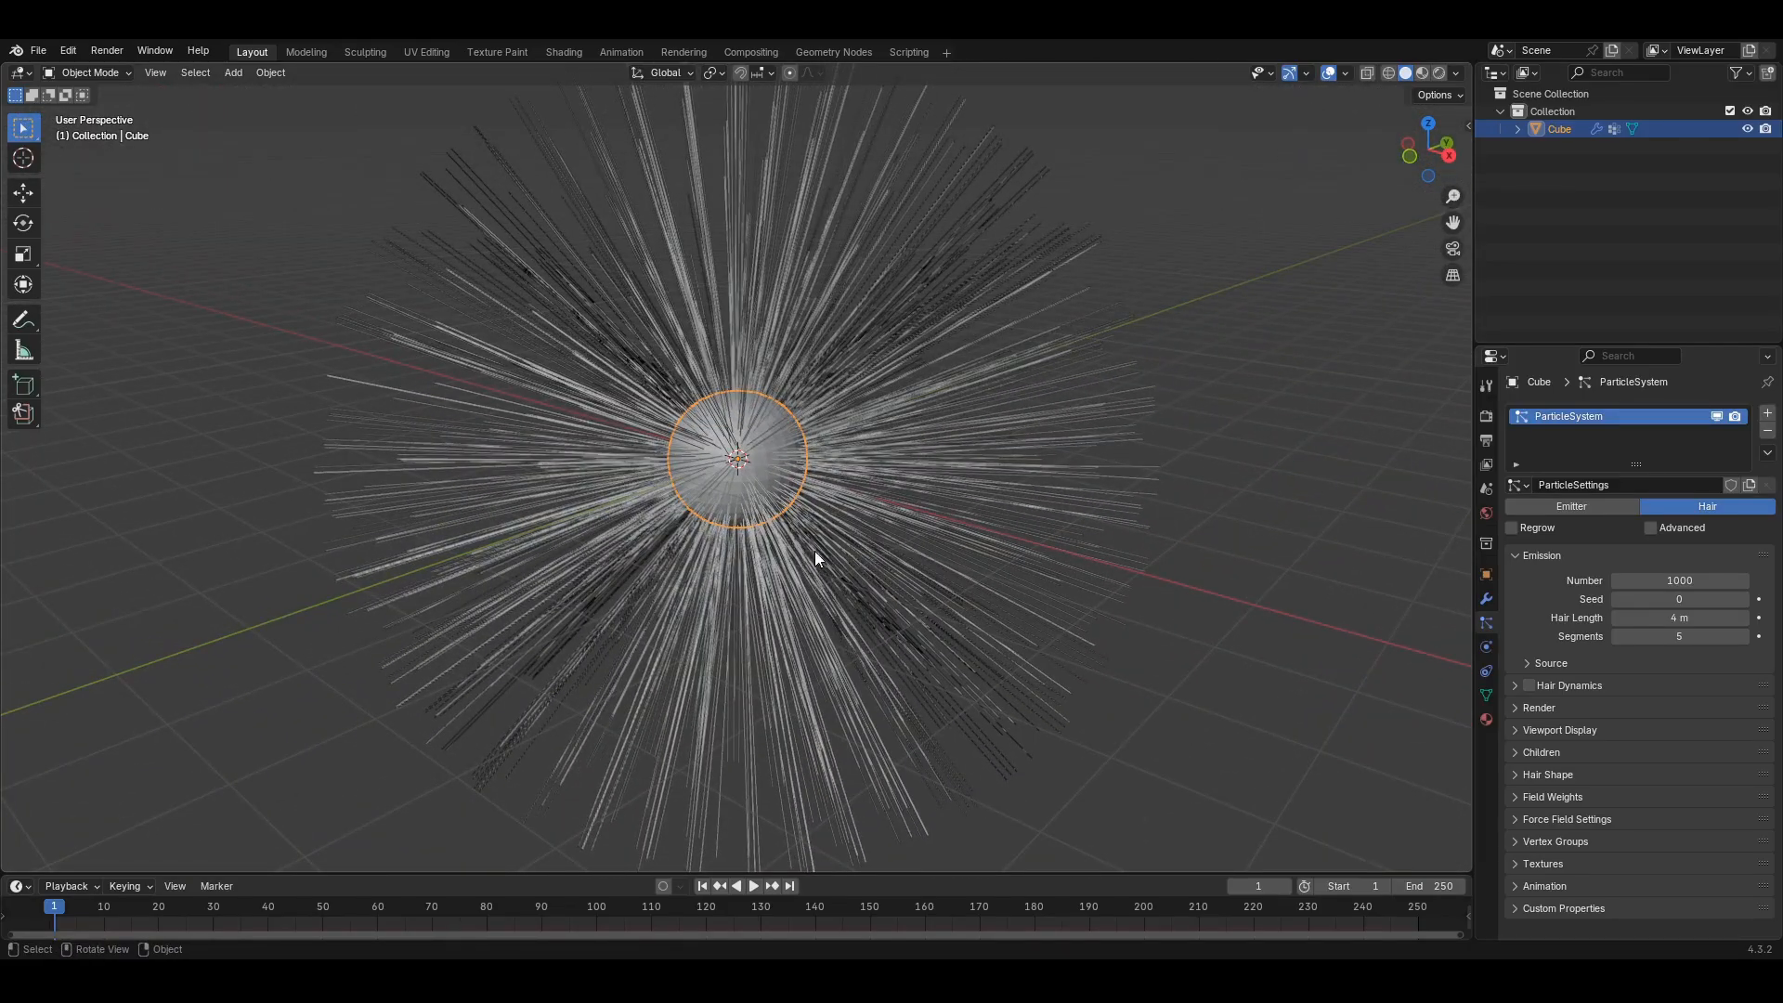
mouse_move(908, 569)
middle_down()
mouse_move(948, 587)
mouse_move(910, 587)
mouse_move(907, 553)
middle_up()
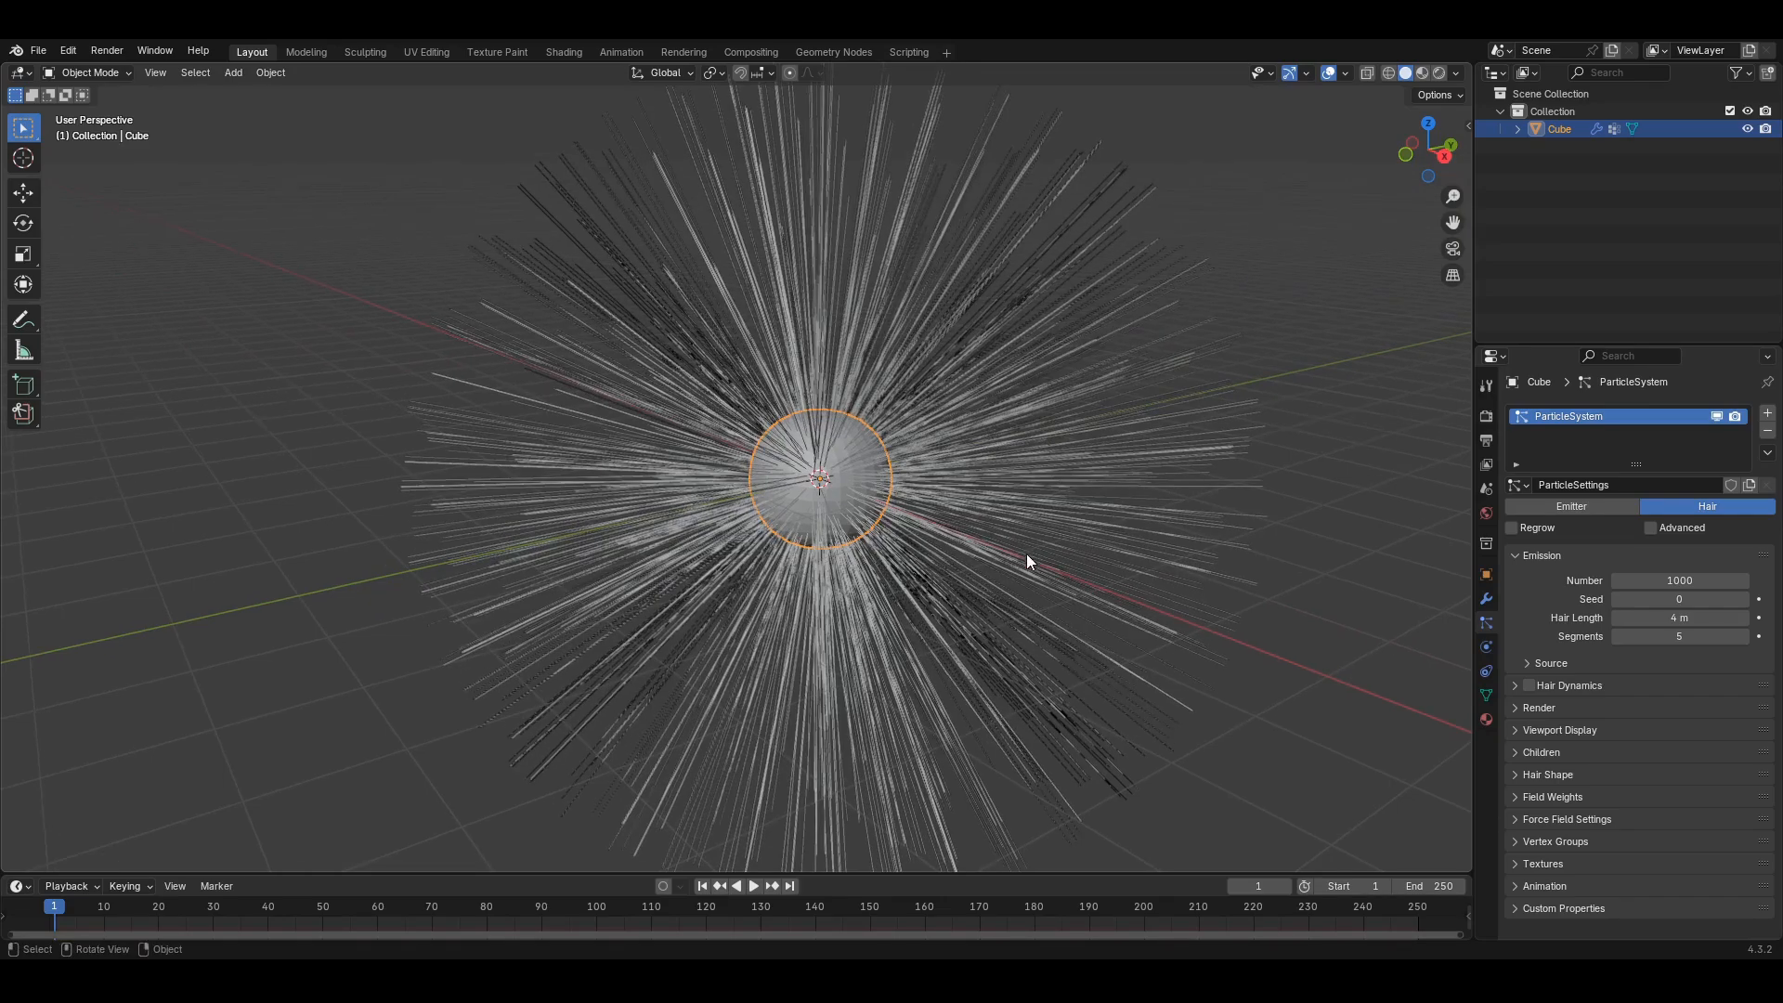
click(1487, 695)
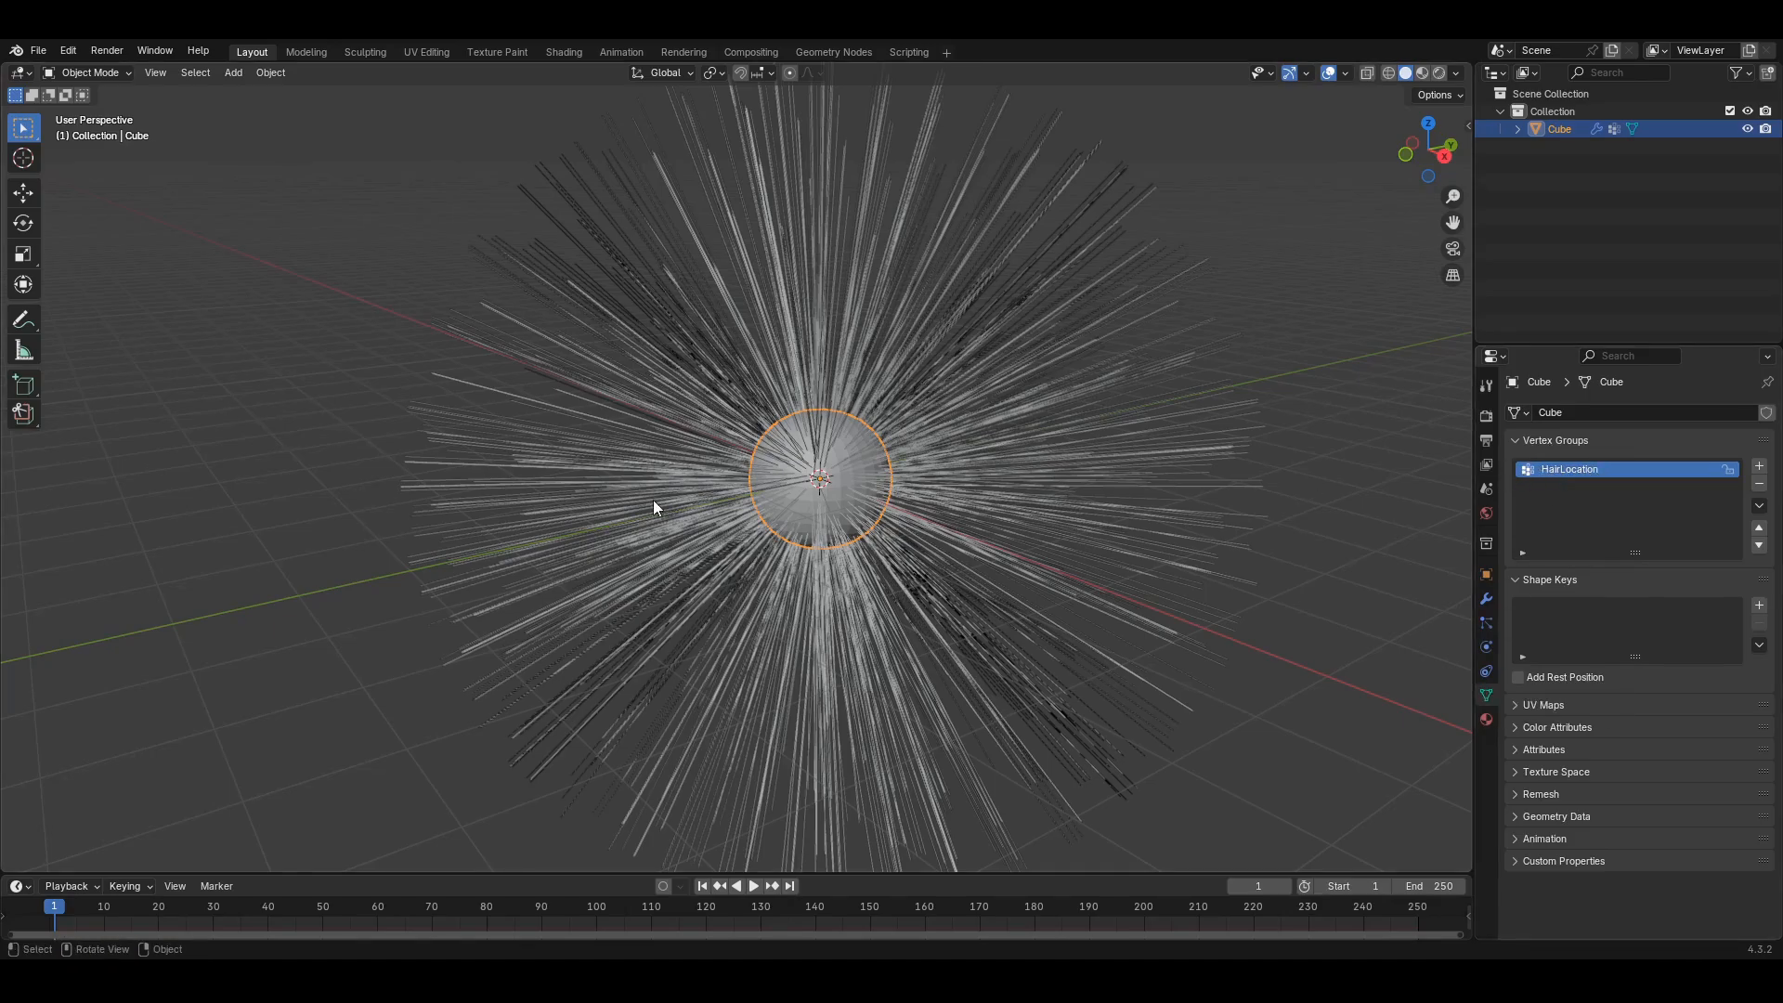
middle_drag(654, 499, 905, 455)
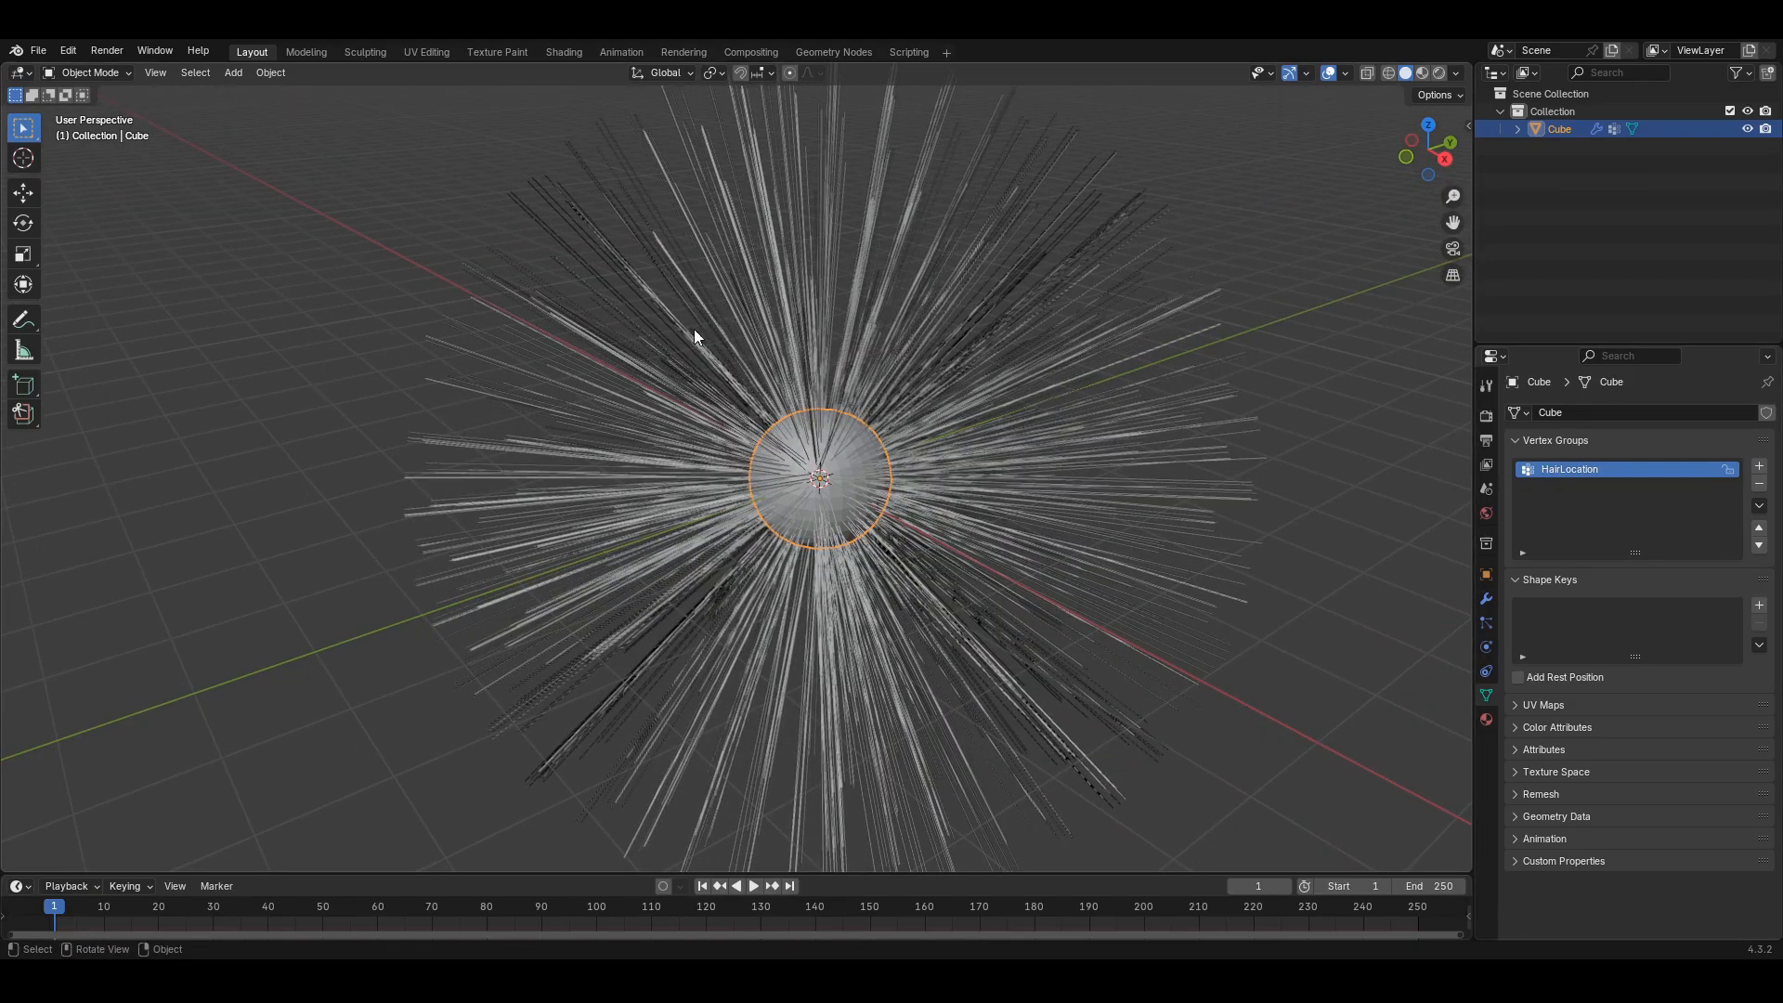
key(Tab)
key(Tab)
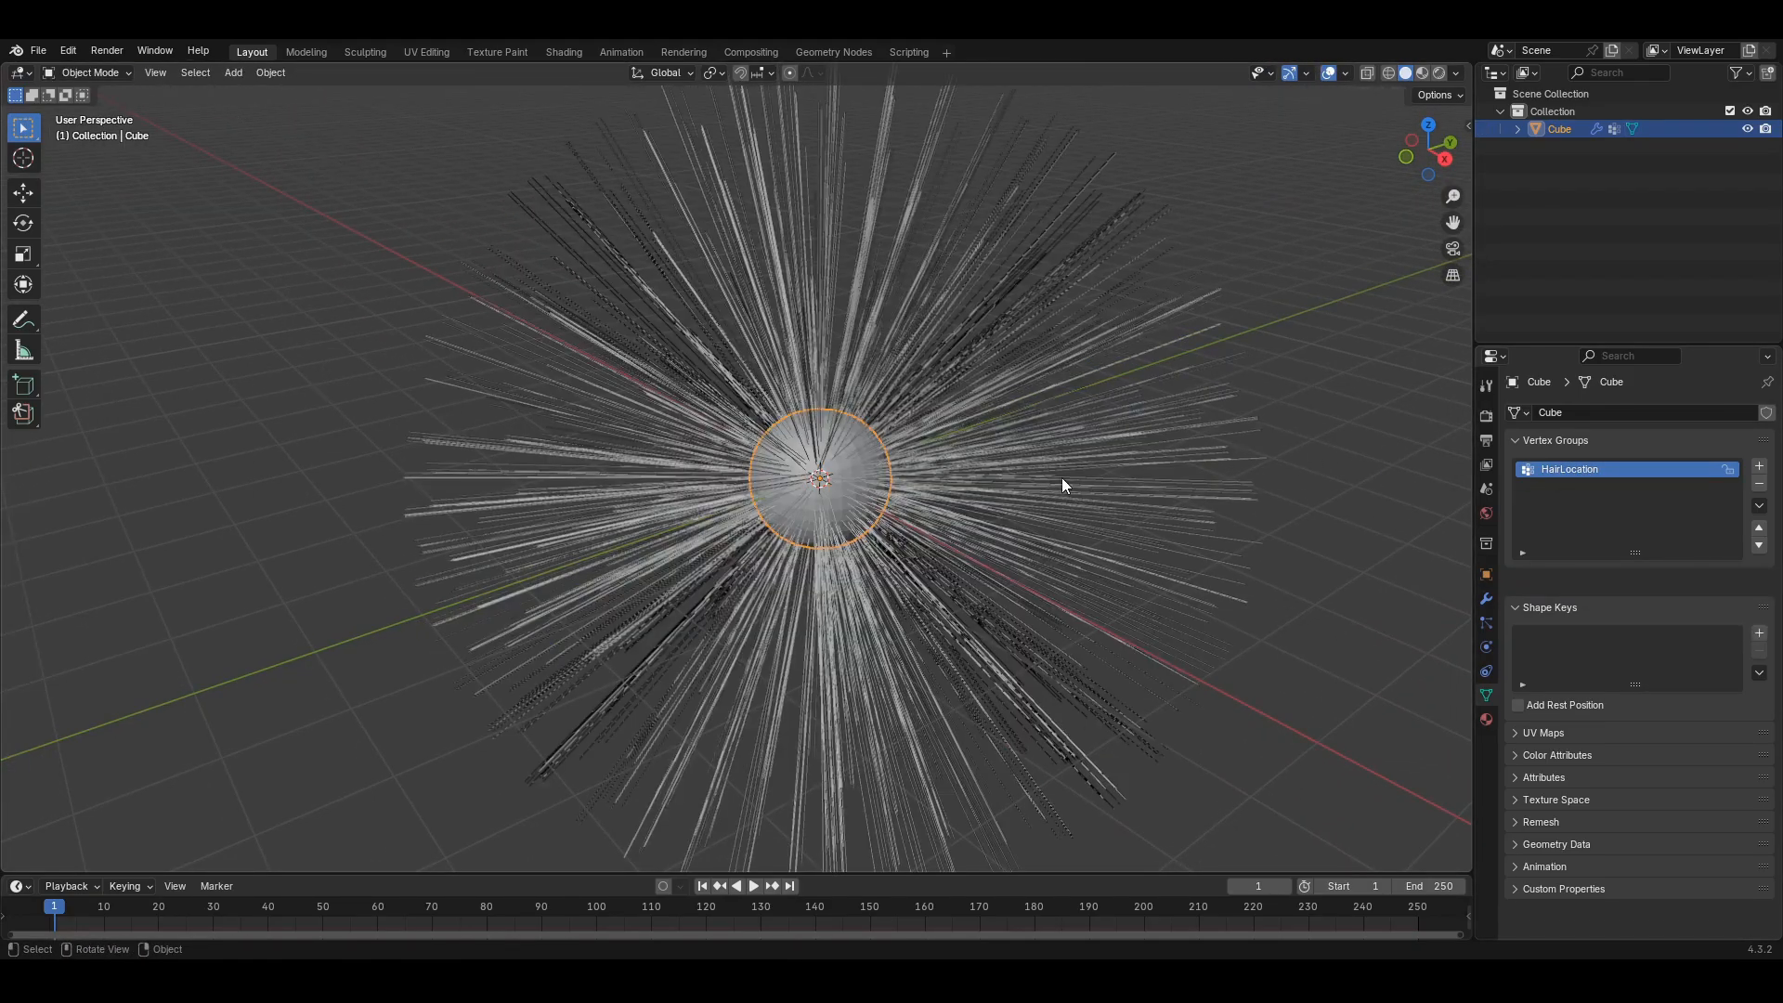
click(76, 70)
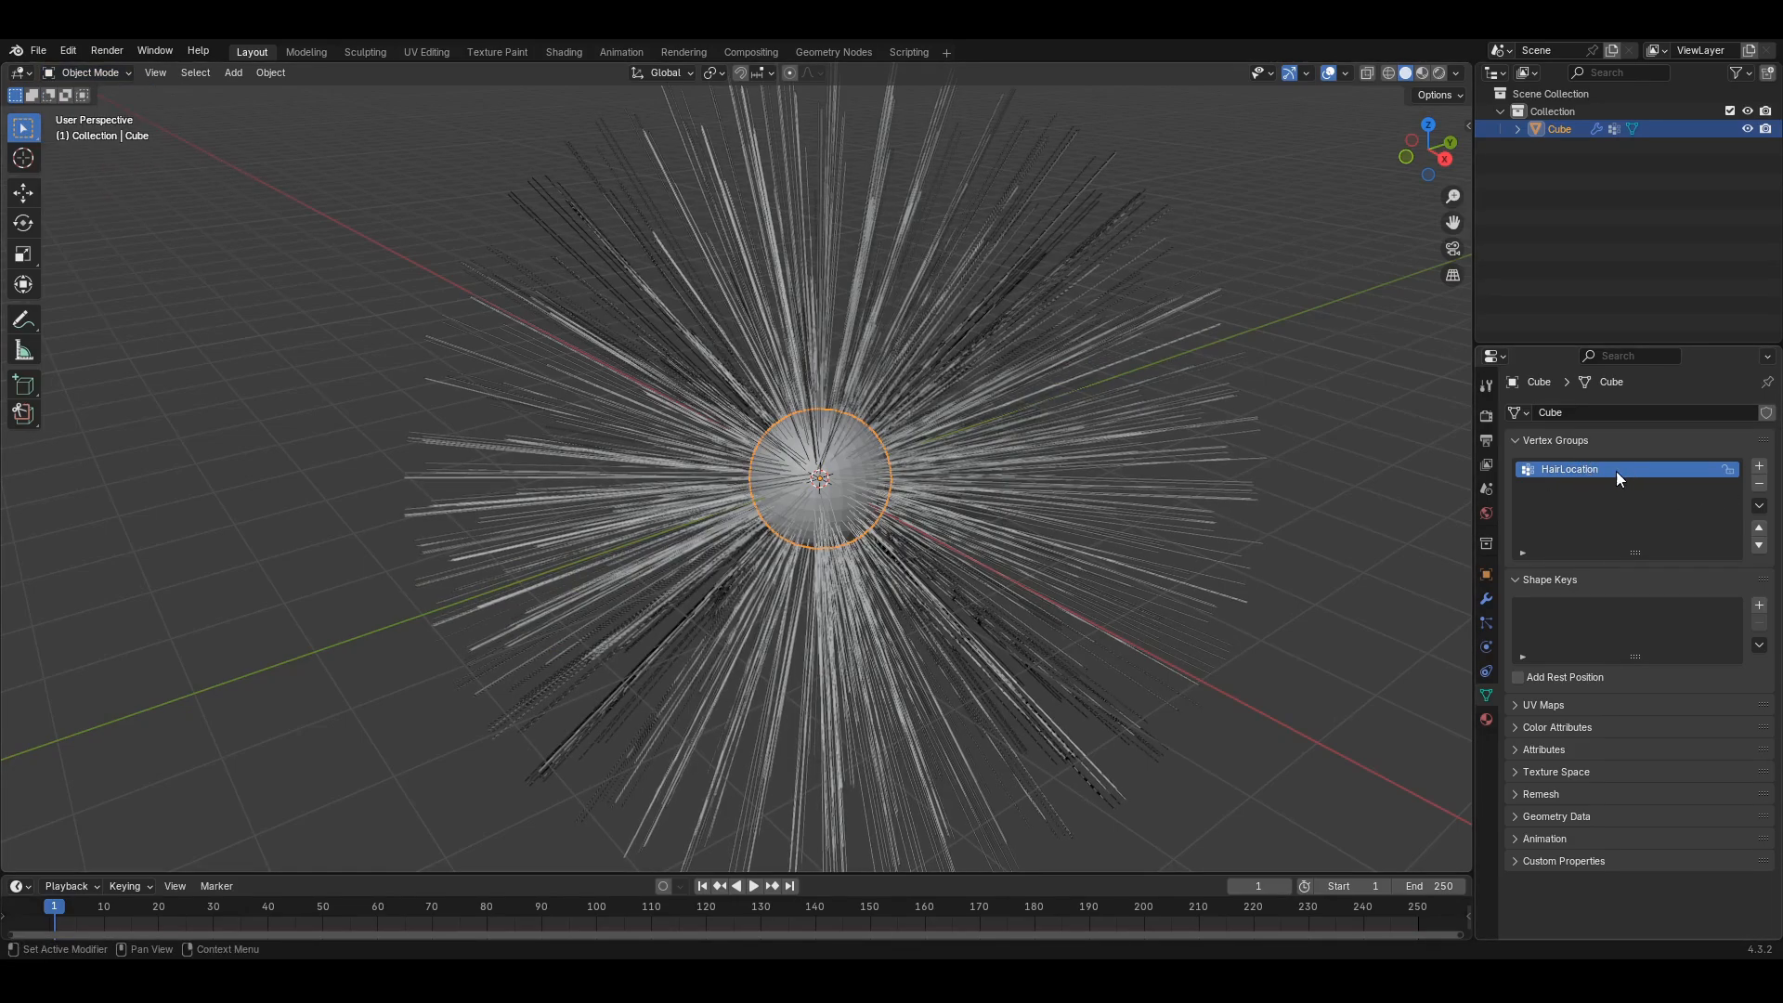
click(85, 71)
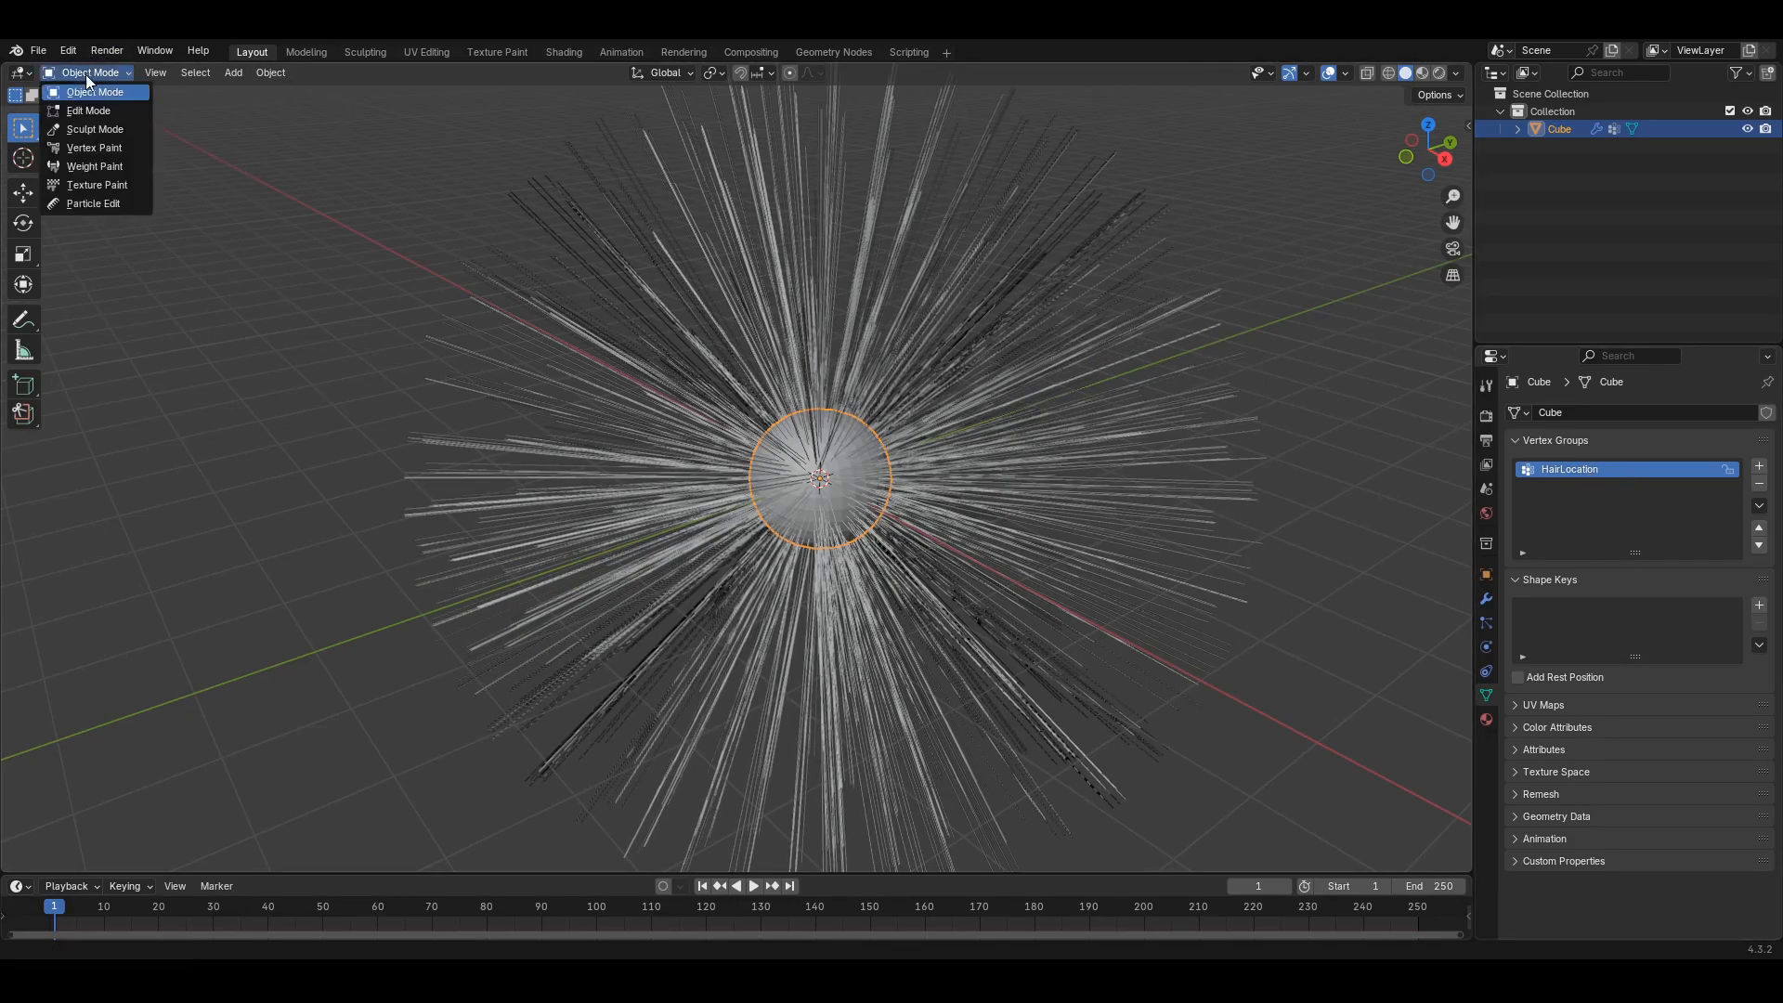
click(93, 165)
mouse_move(1068, 499)
middle_down()
mouse_move(880, 561)
mouse_move(930, 492)
mouse_move(975, 650)
mouse_move(971, 568)
mouse_move(883, 425)
middle_up()
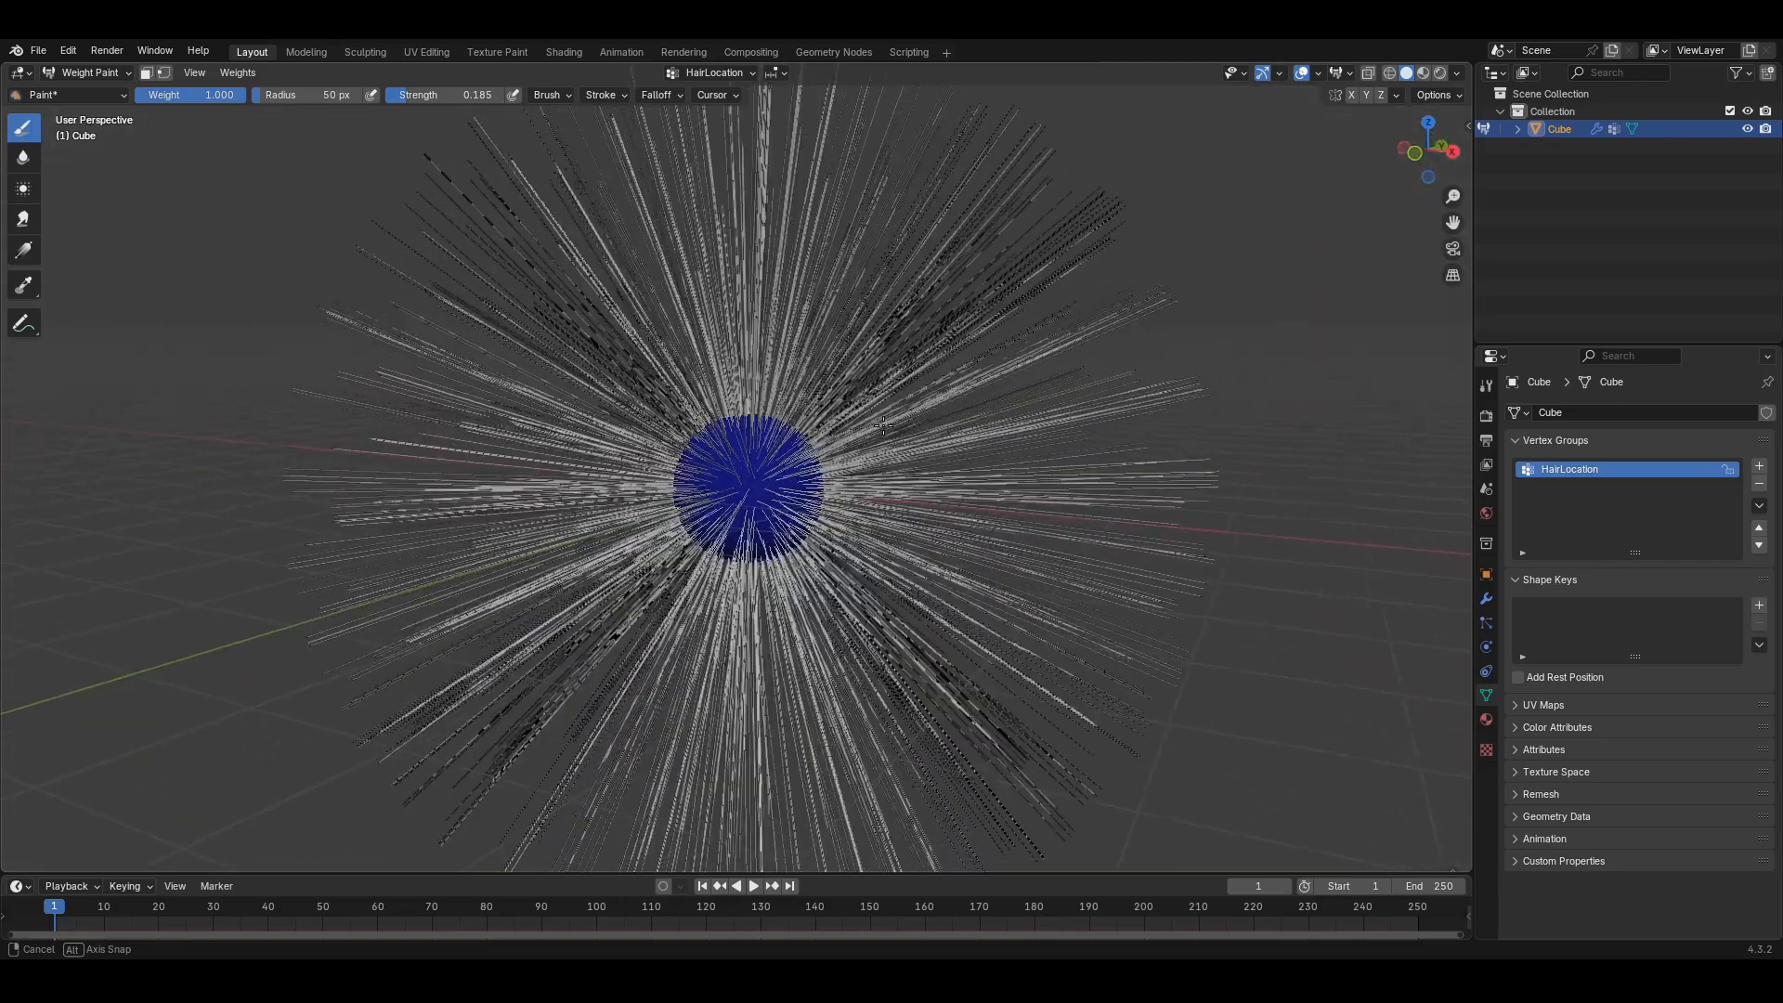
mouse_move(731, 480)
mouse_down()
mouse_move(736, 455)
mouse_move(776, 481)
mouse_move(738, 454)
mouse_move(719, 478)
mouse_move(757, 494)
mouse_up()
key(ctrl+z)
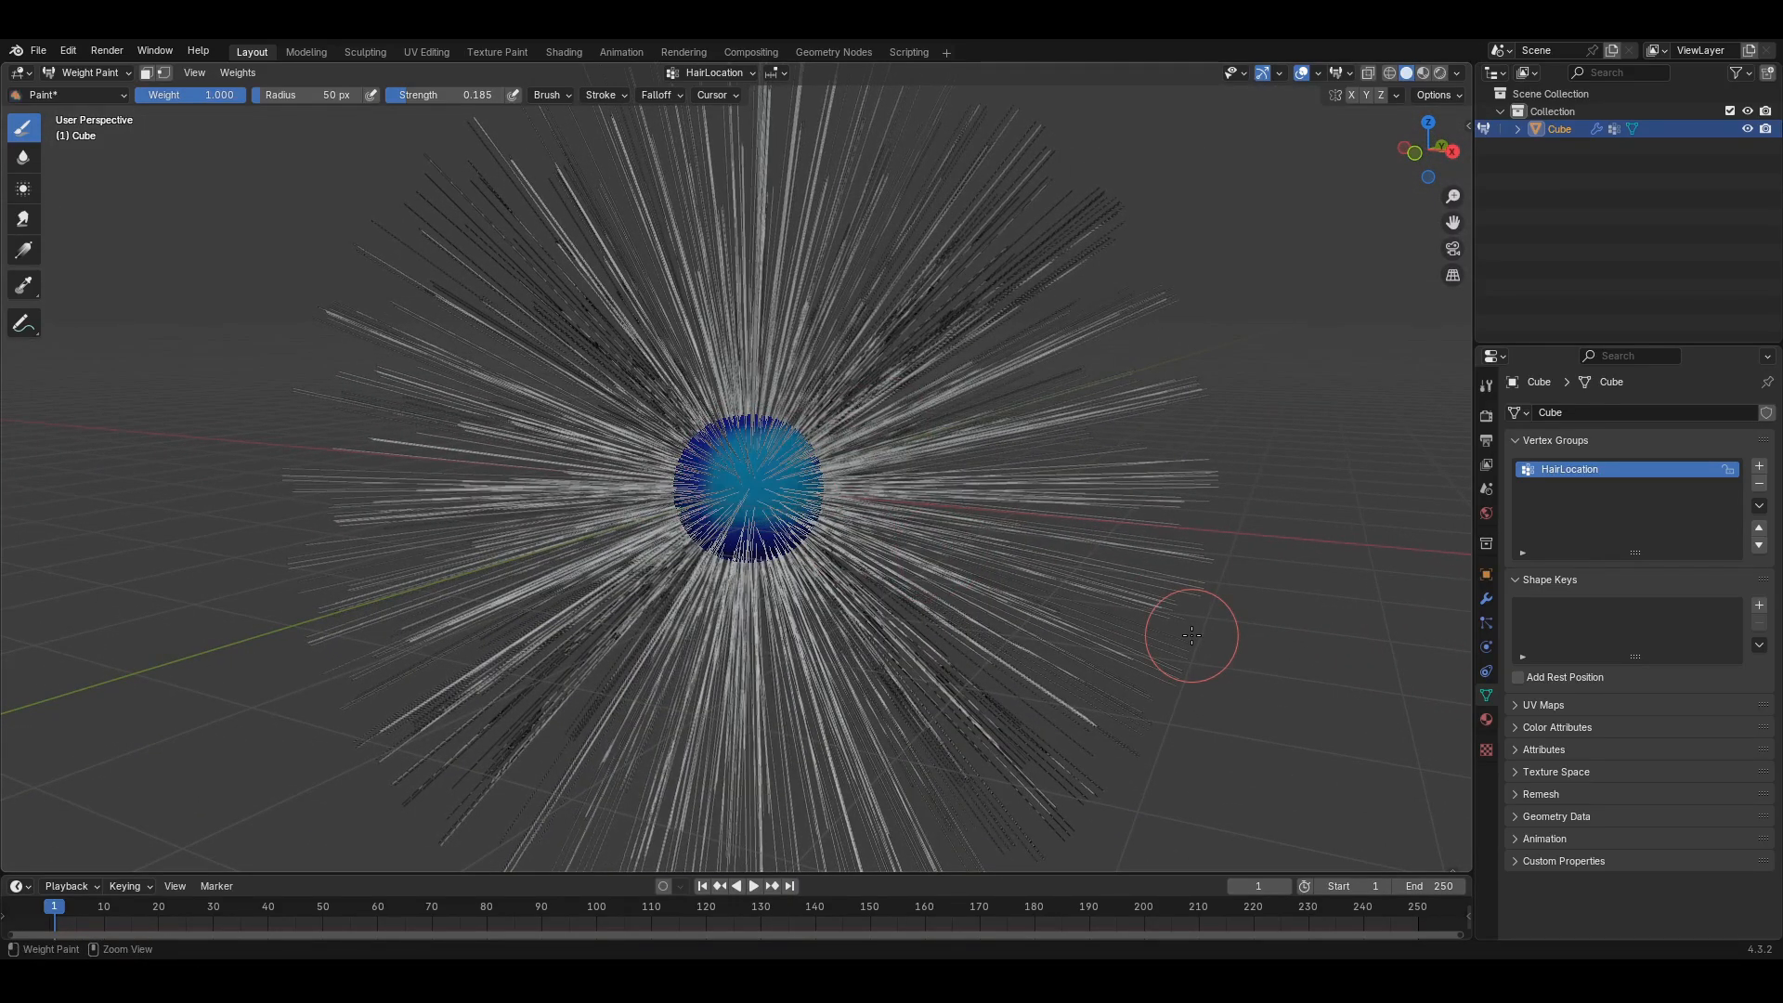
key(ctrl+z)
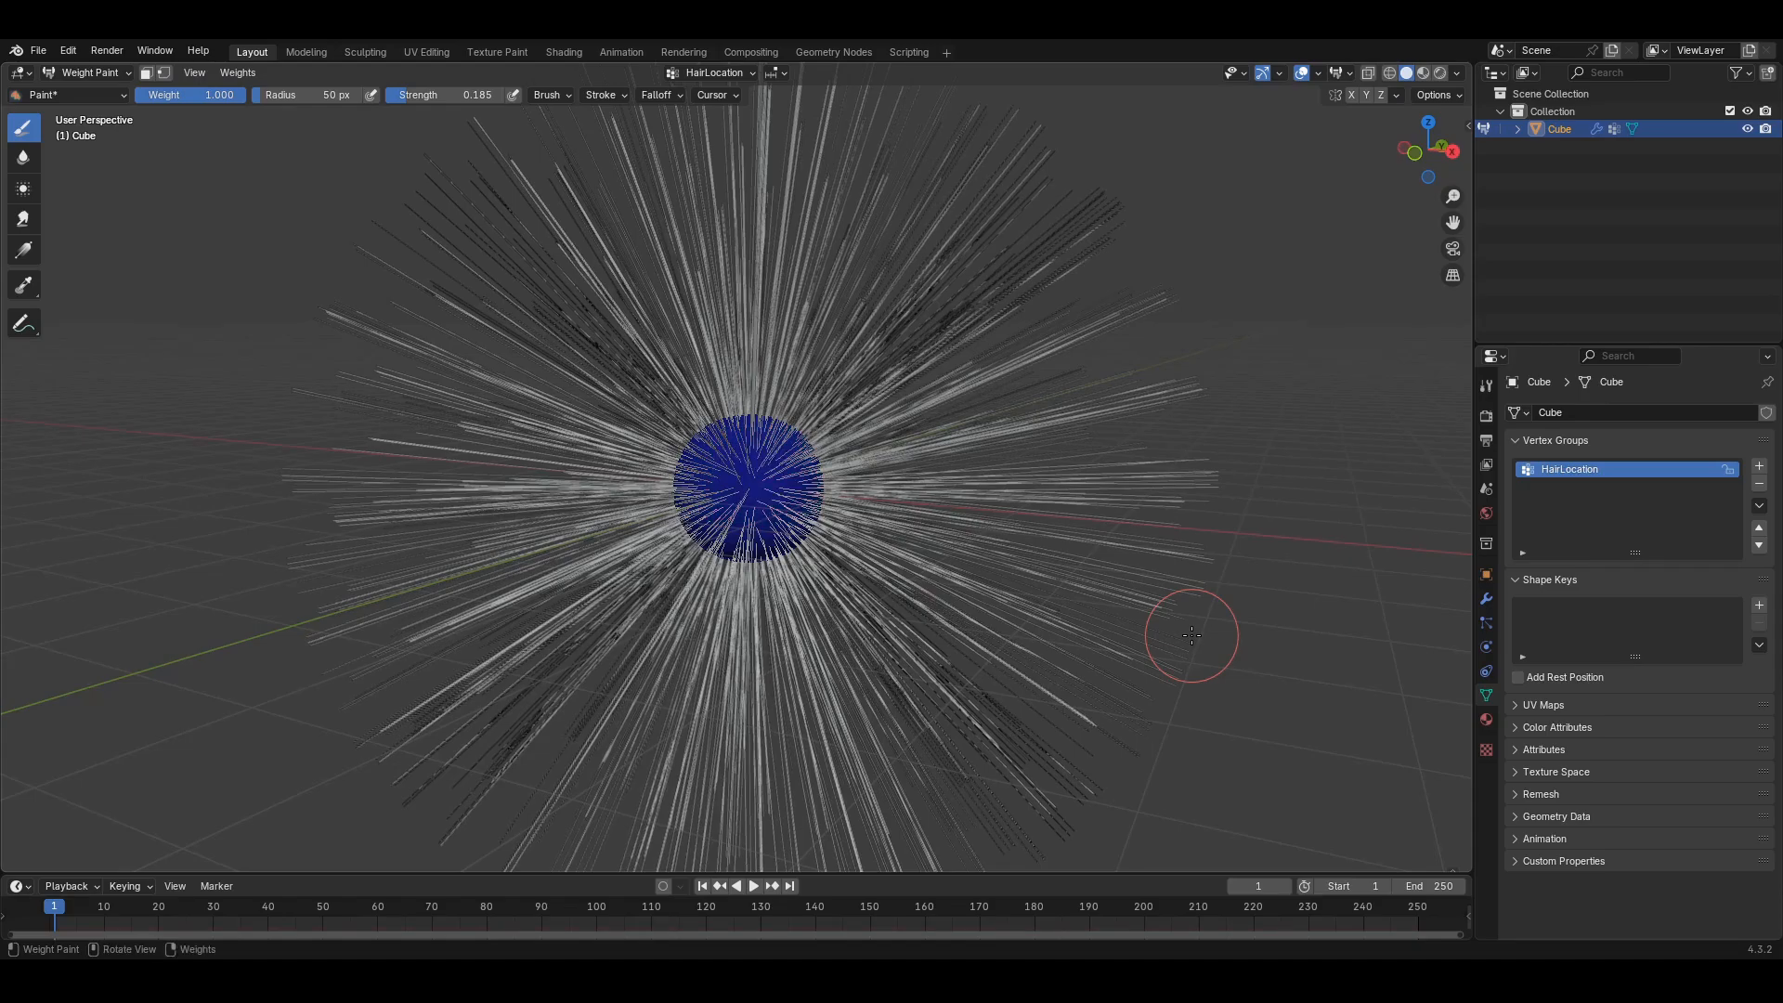
key(KP_7)
- Reframe the view and paint HairLocation weight onto the centre of the sphere
shift+middle_drag(995, 617, 972, 520)
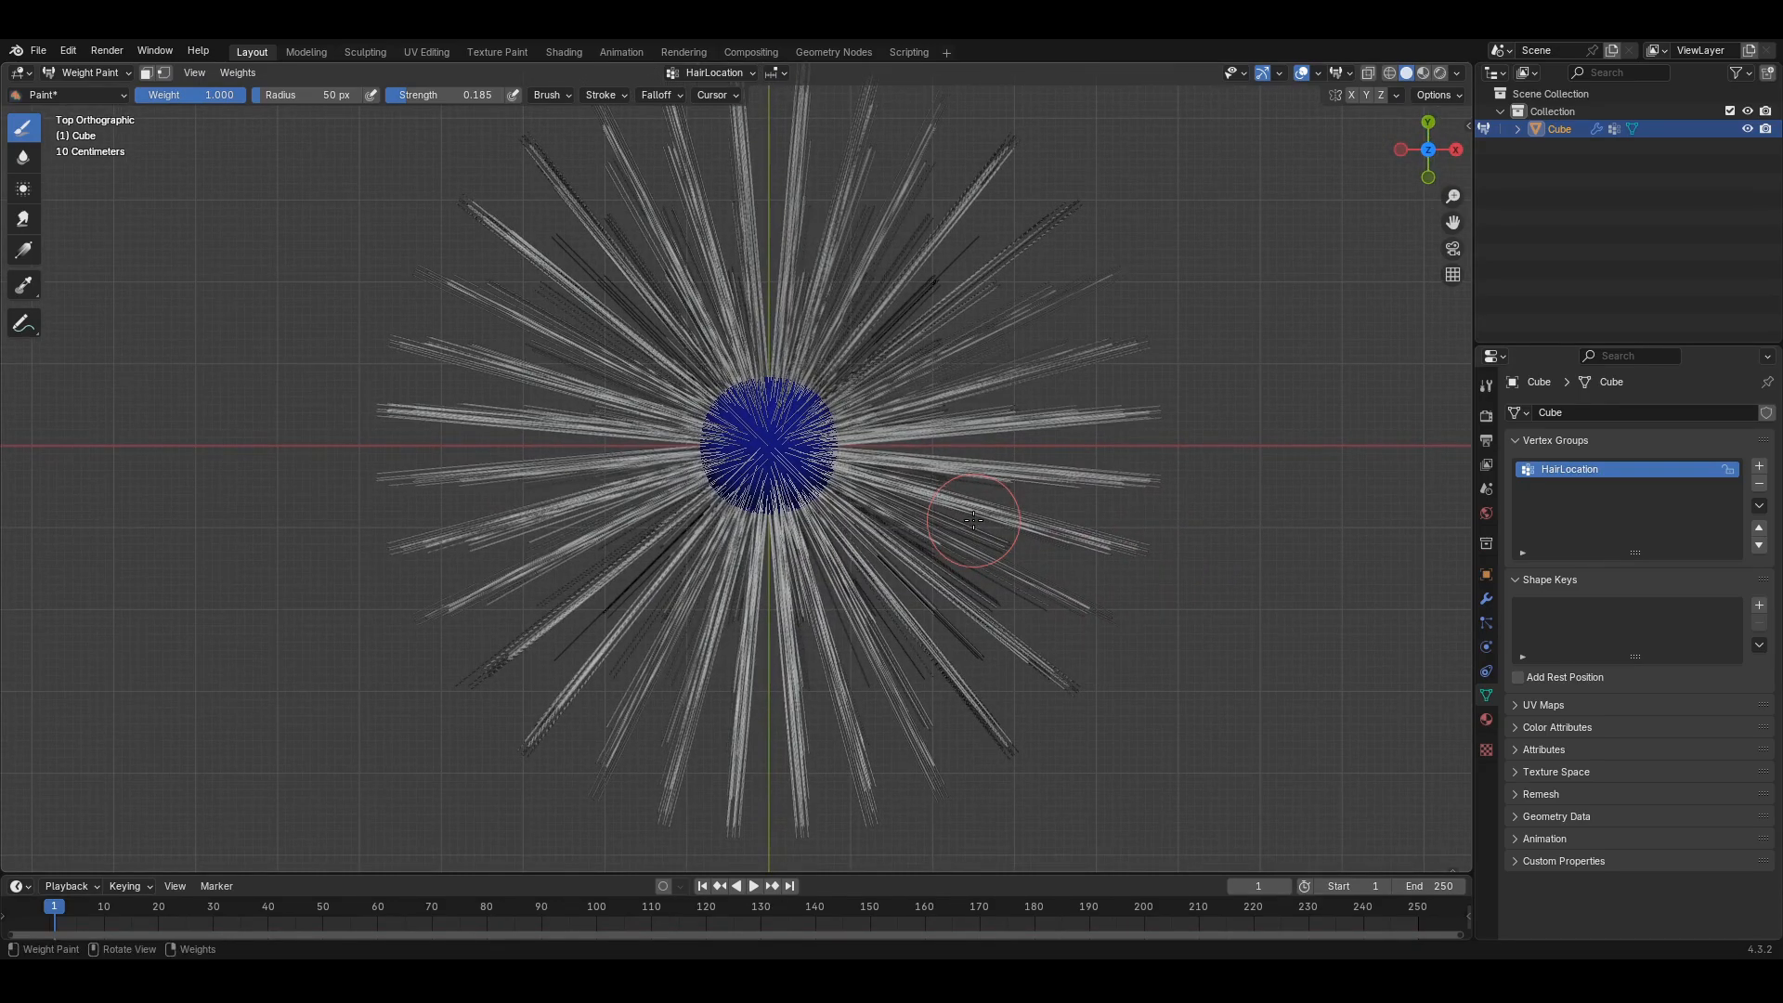
scroll(972, 520, up, 4)
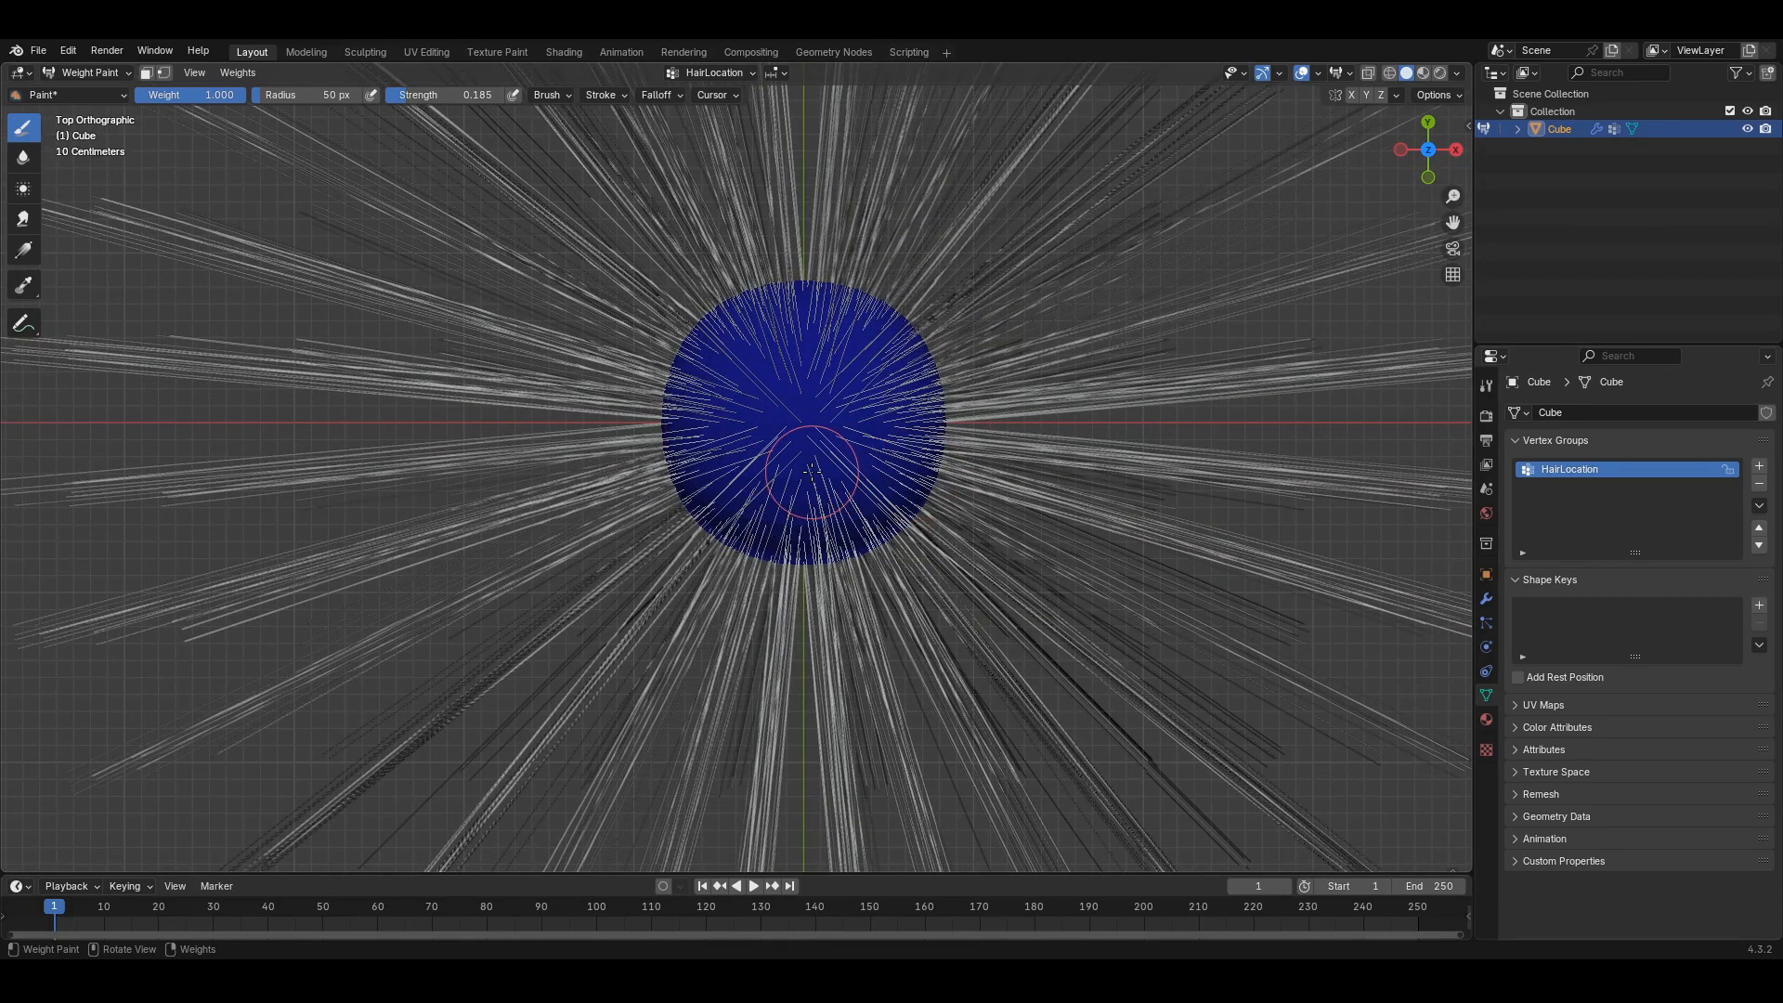
scroll(808, 443, down, 2)
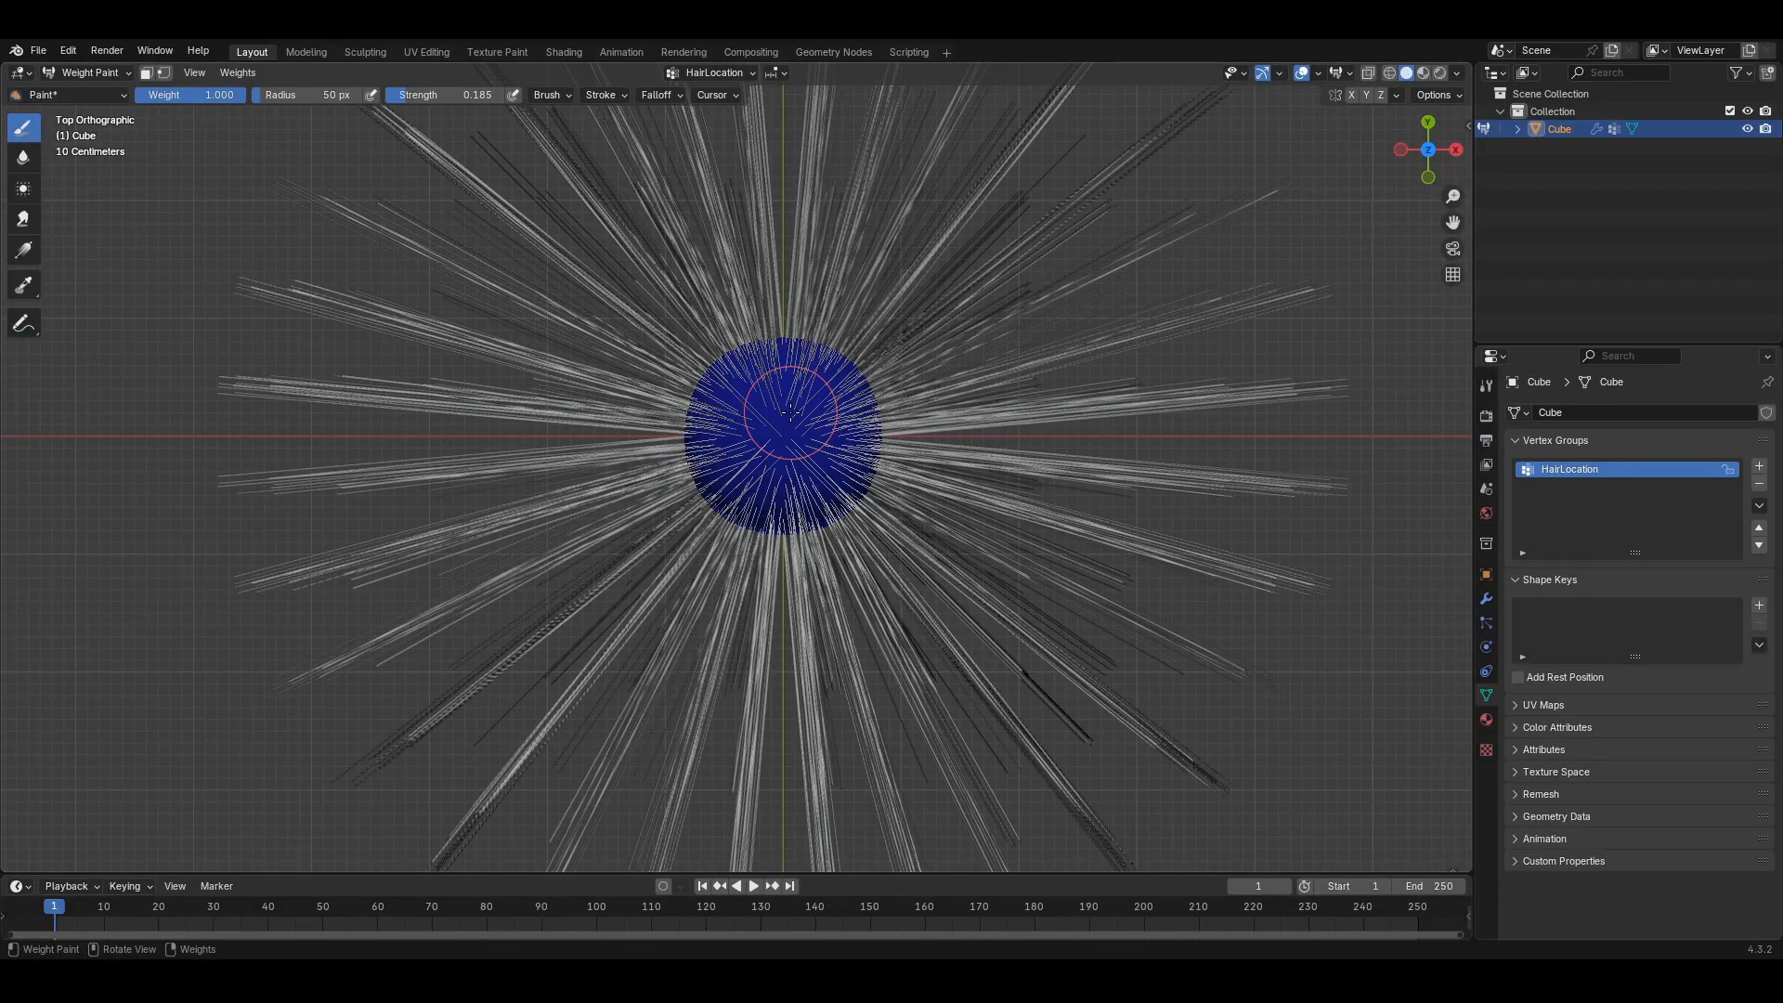
mouse_move(790, 411)
middle_down()
mouse_move(855, 483)
mouse_move(1039, 458)
middle_up()
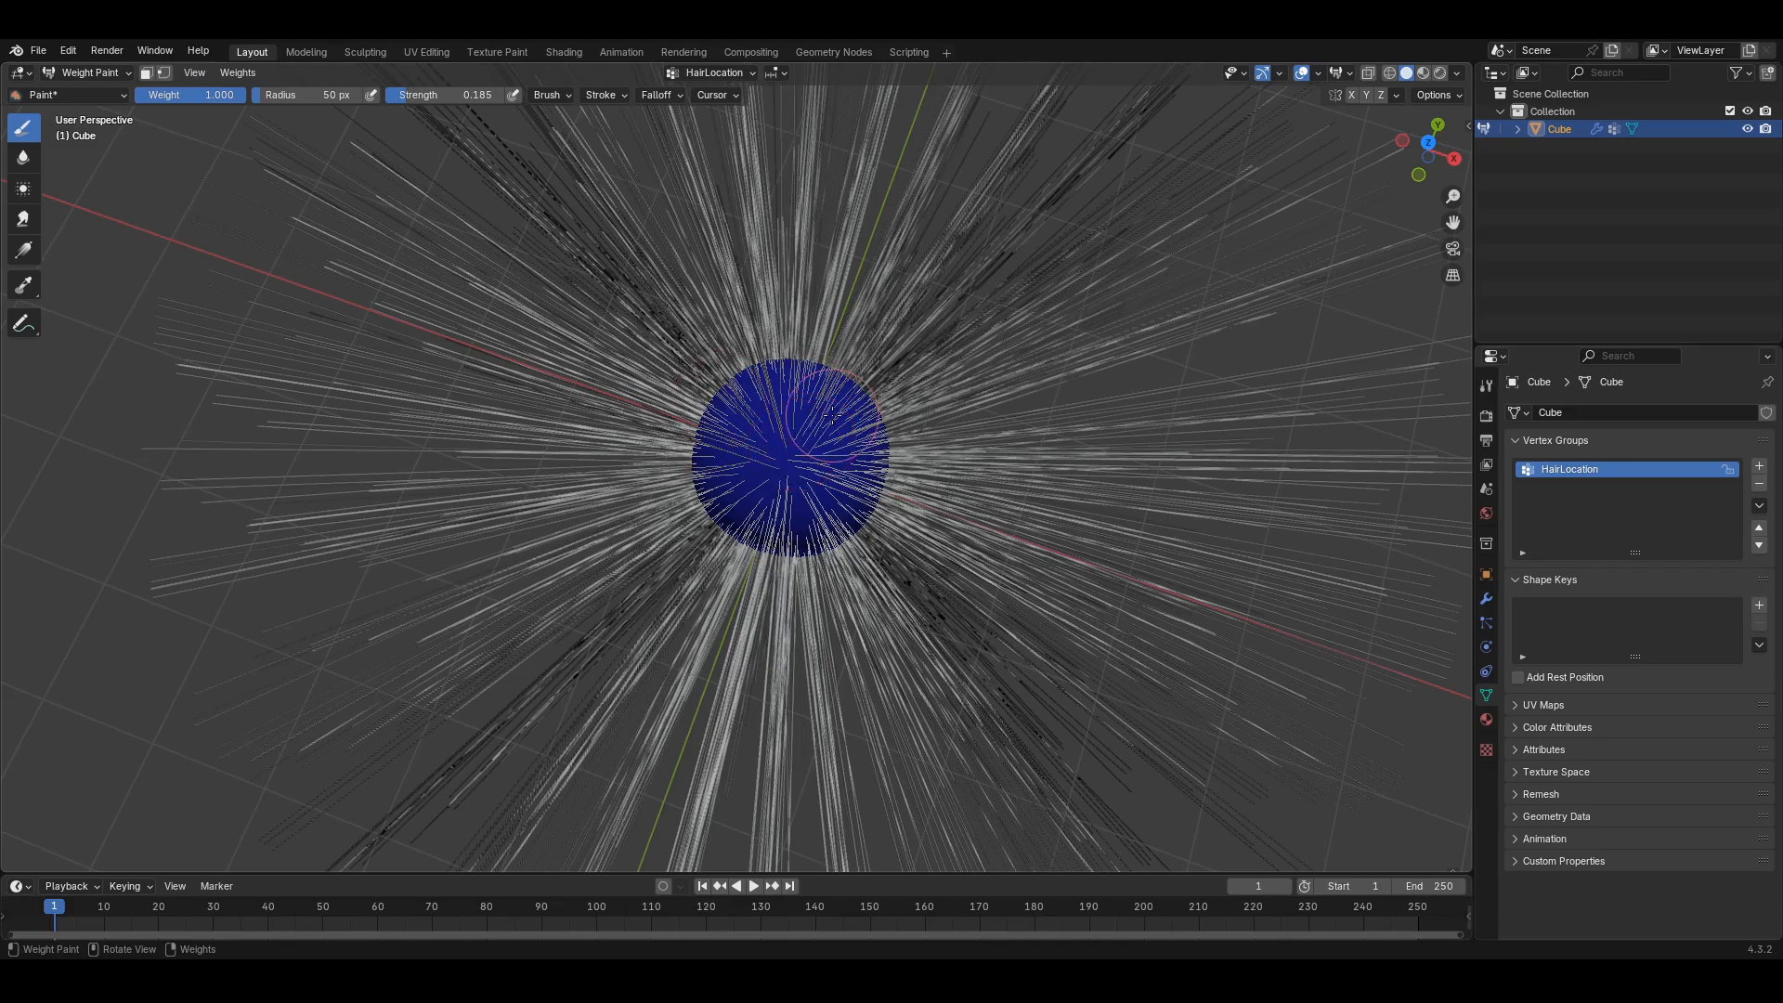
middle_drag(832, 416, 845, 447)
mouse_move(821, 421)
mouse_down()
mouse_move(800, 458)
mouse_move(815, 432)
mouse_move(729, 447)
mouse_up()
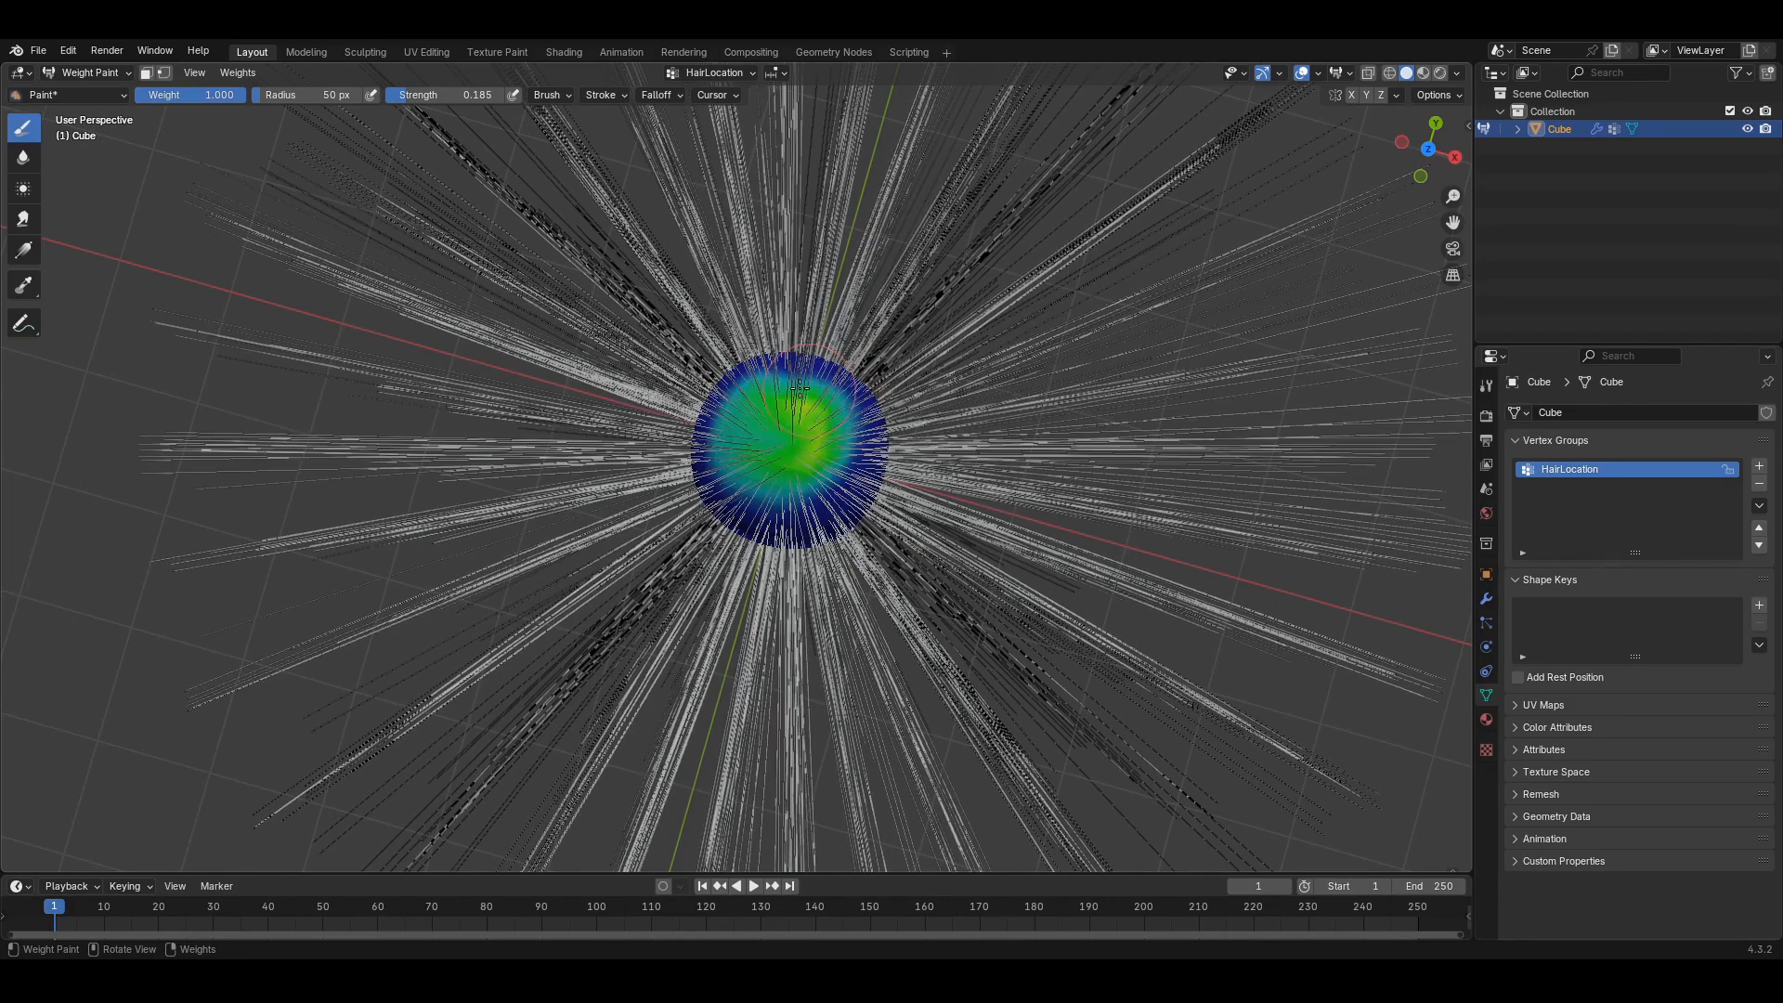
drag(799, 389, 778, 423)
- Raise brush strength to 0.638, build up weight, and orbit so the painted area sits on top
drag(416, 96, 470, 96)
drag(819, 457, 852, 420)
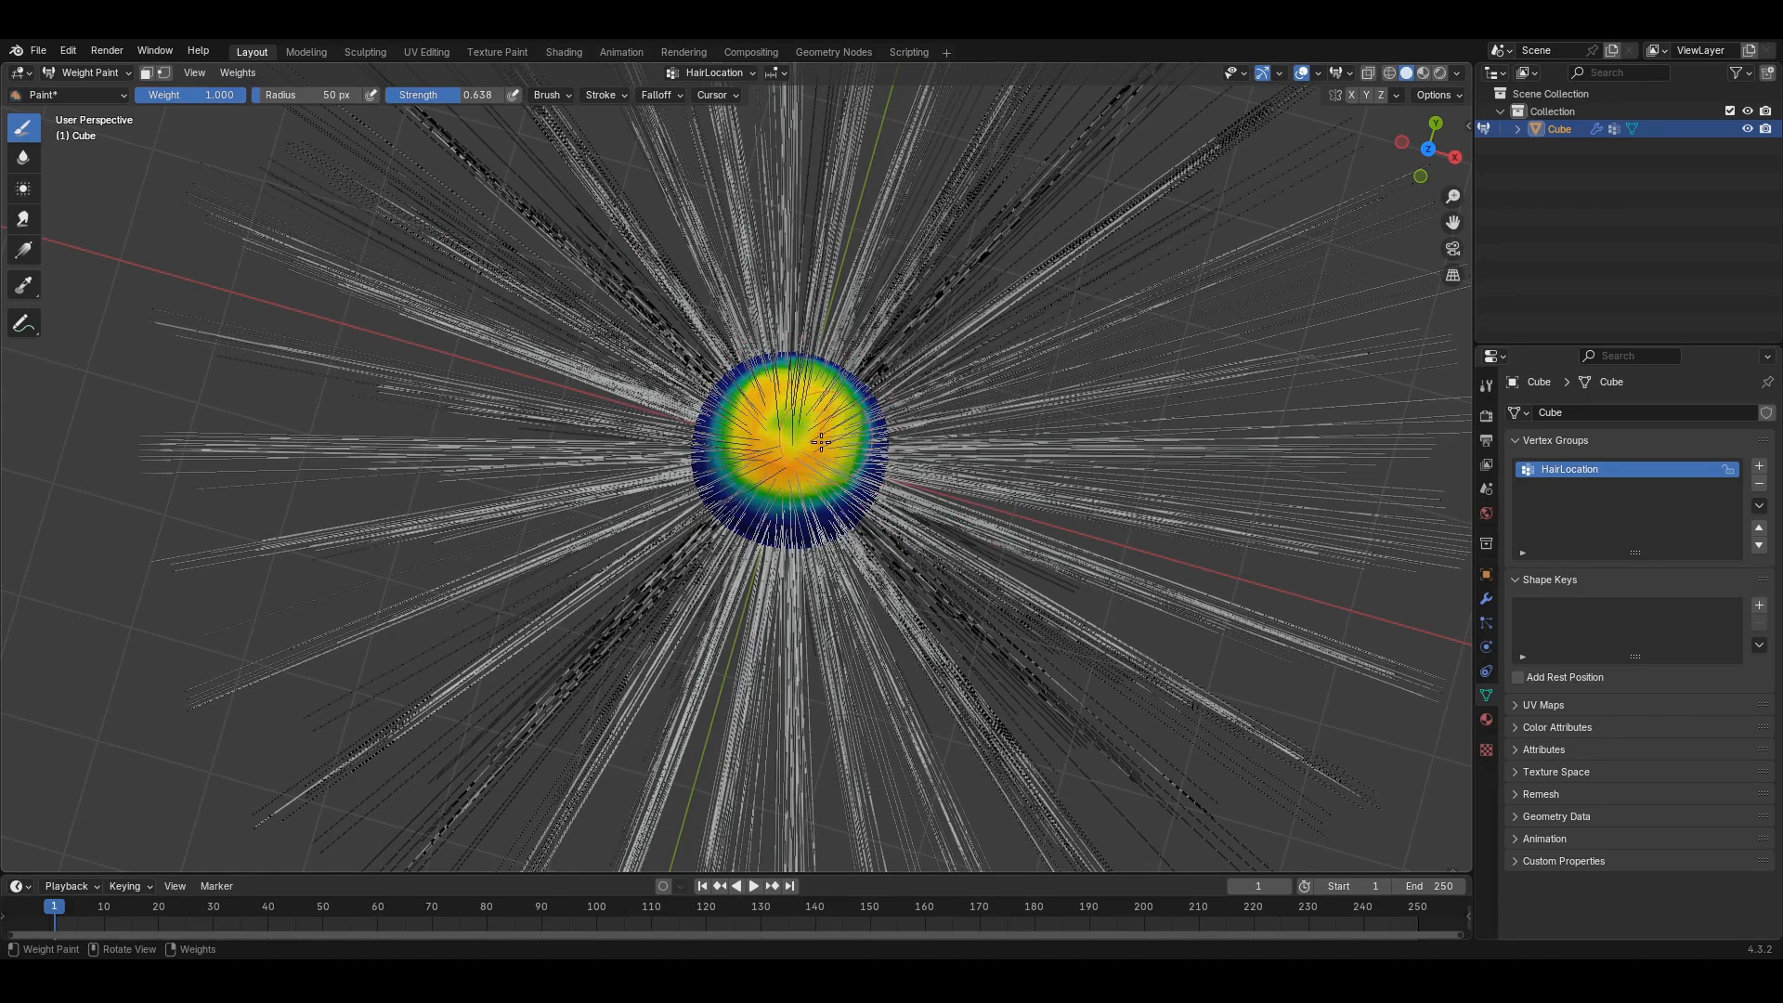
drag(767, 419, 788, 468)
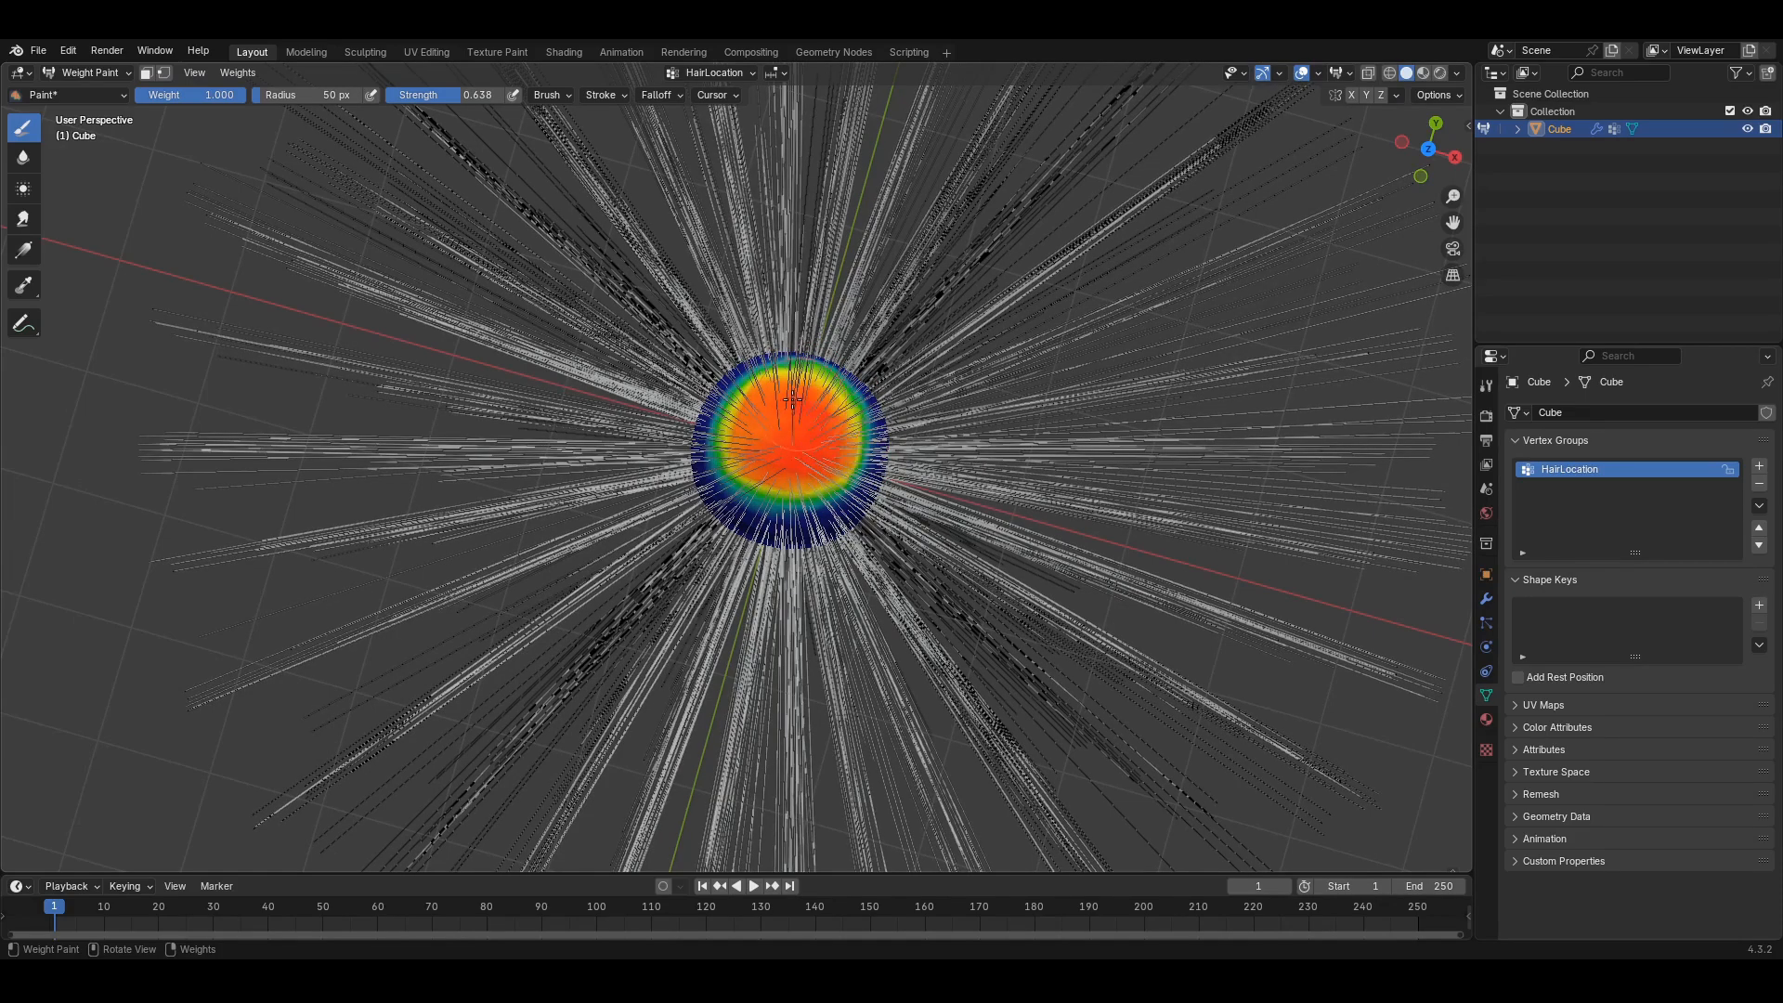
mouse_move(817, 456)
middle_down()
mouse_move(884, 513)
mouse_move(813, 423)
mouse_move(1004, 627)
mouse_move(763, 630)
mouse_move(1003, 650)
middle_up()
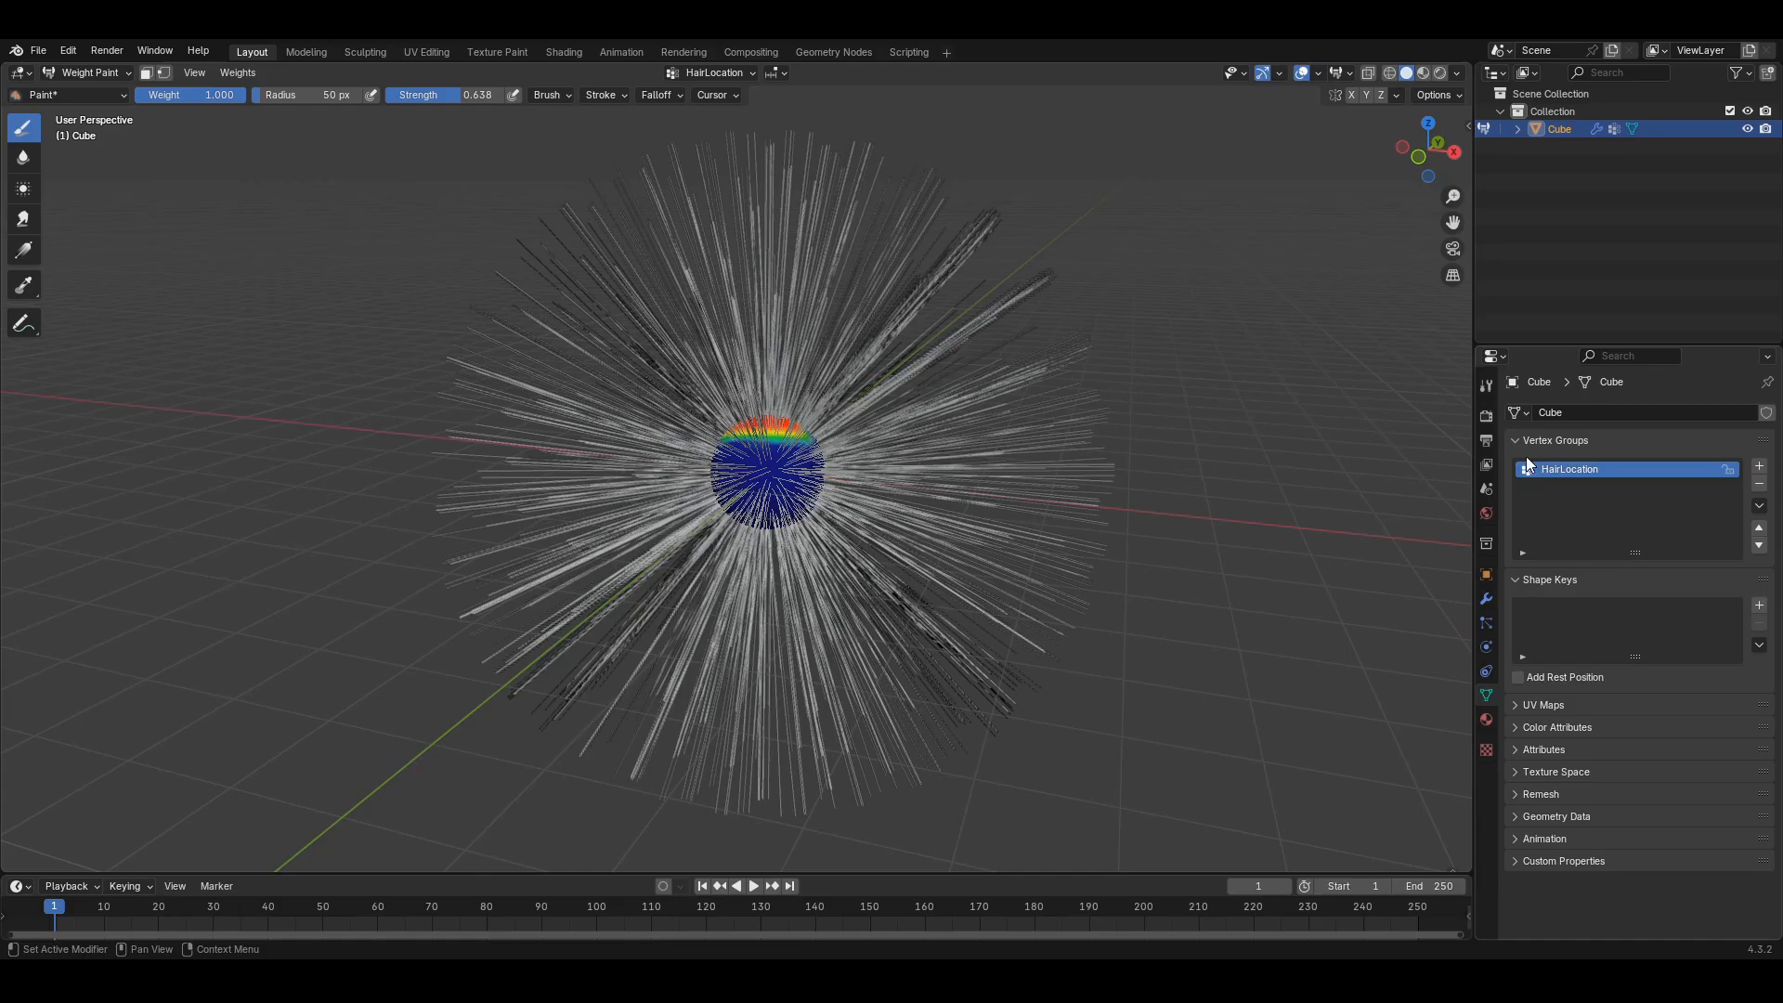
mouse_move(799, 436)
middle_down()
mouse_move(835, 452)
mouse_move(780, 464)
middle_up()
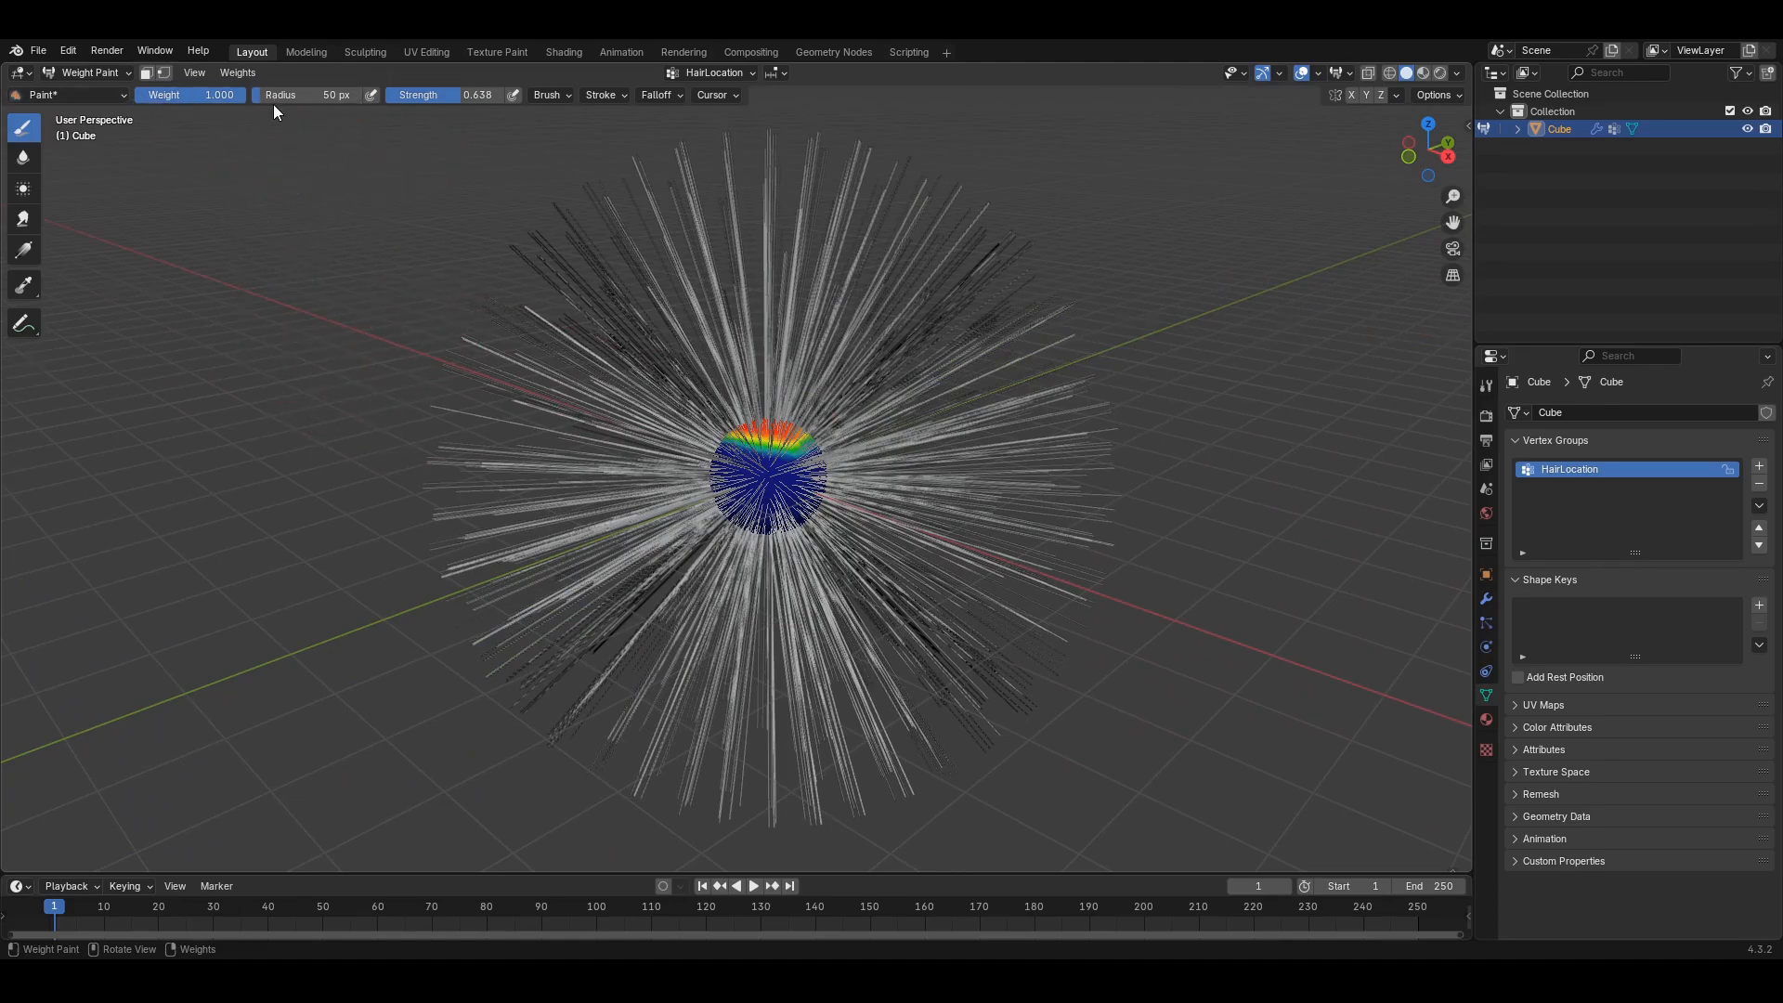
- Resize the weight brush radius to 63 px
drag(273, 96, 341, 97)
key(f)
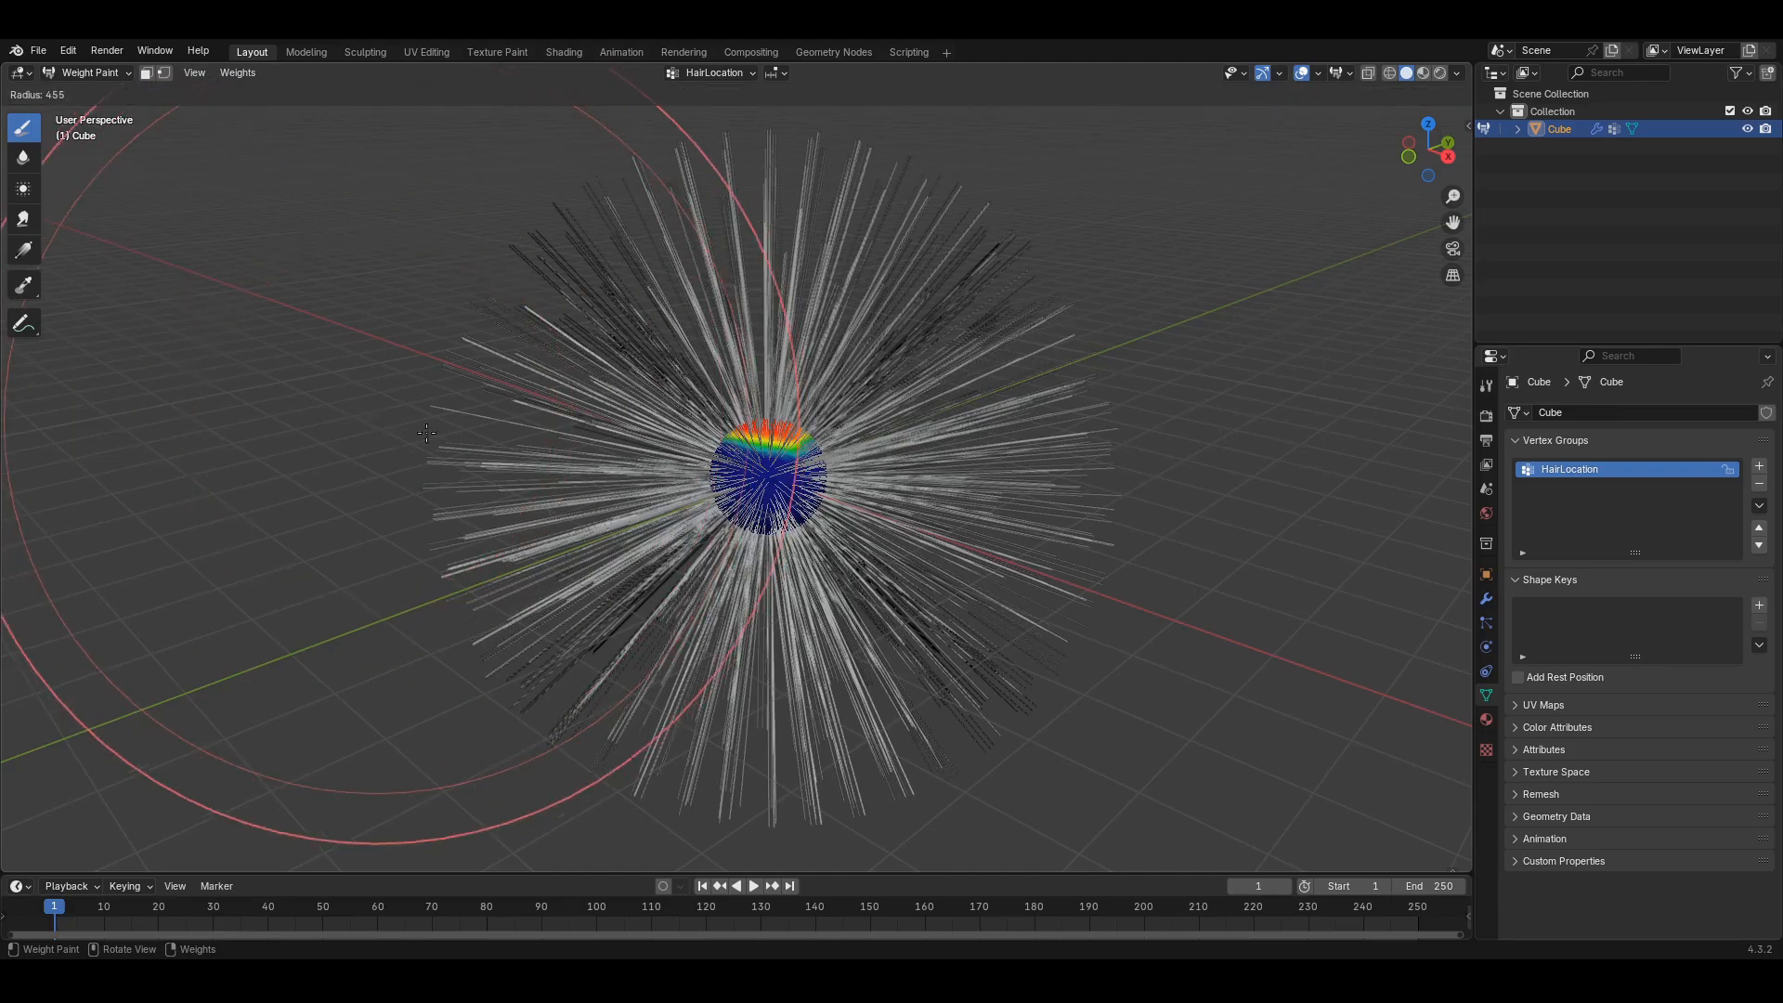
click(281, 372)
key(f)
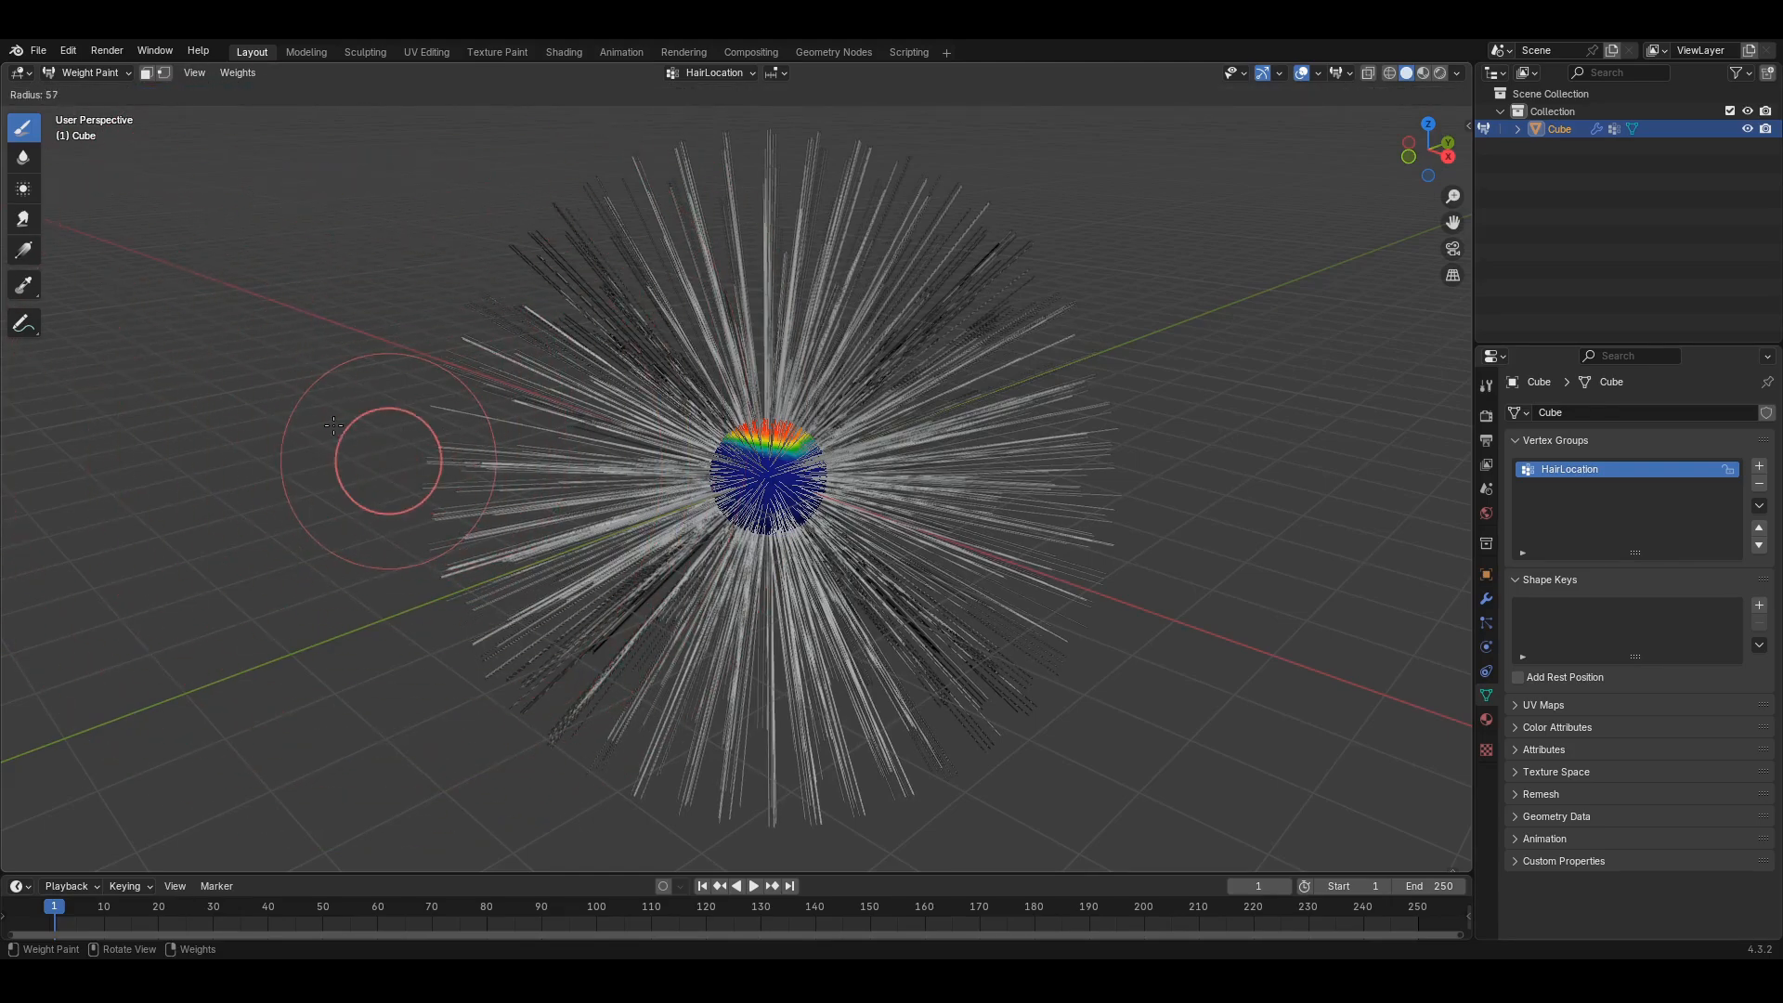
click(429, 421)
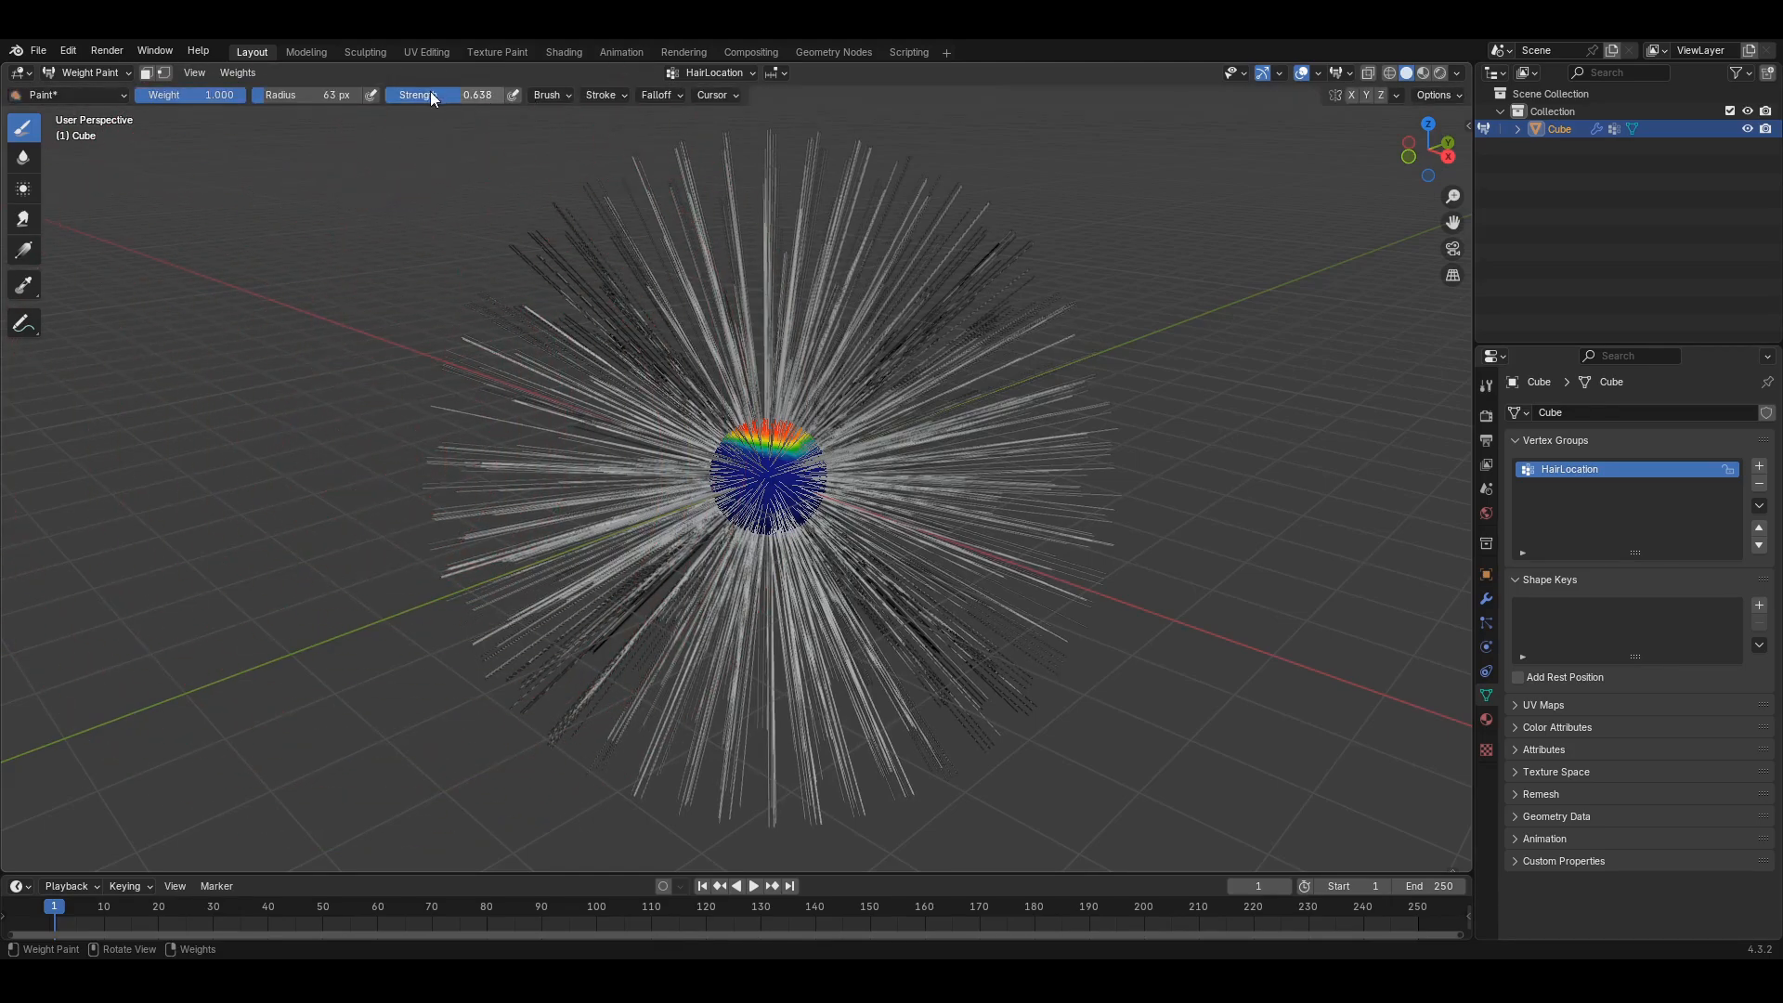
- Orbit and zoom around the sphere to inspect the red top and blue underside
mouse_move(746, 334)
middle_down()
mouse_move(845, 409)
mouse_move(856, 465)
mouse_move(841, 325)
mouse_move(815, 529)
mouse_move(842, 478)
mouse_move(818, 460)
middle_up()
scroll(849, 434, up, 7)
scroll(831, 348, down, 6)
scroll(804, 448, up, 7)
scroll(815, 458, down, 3)
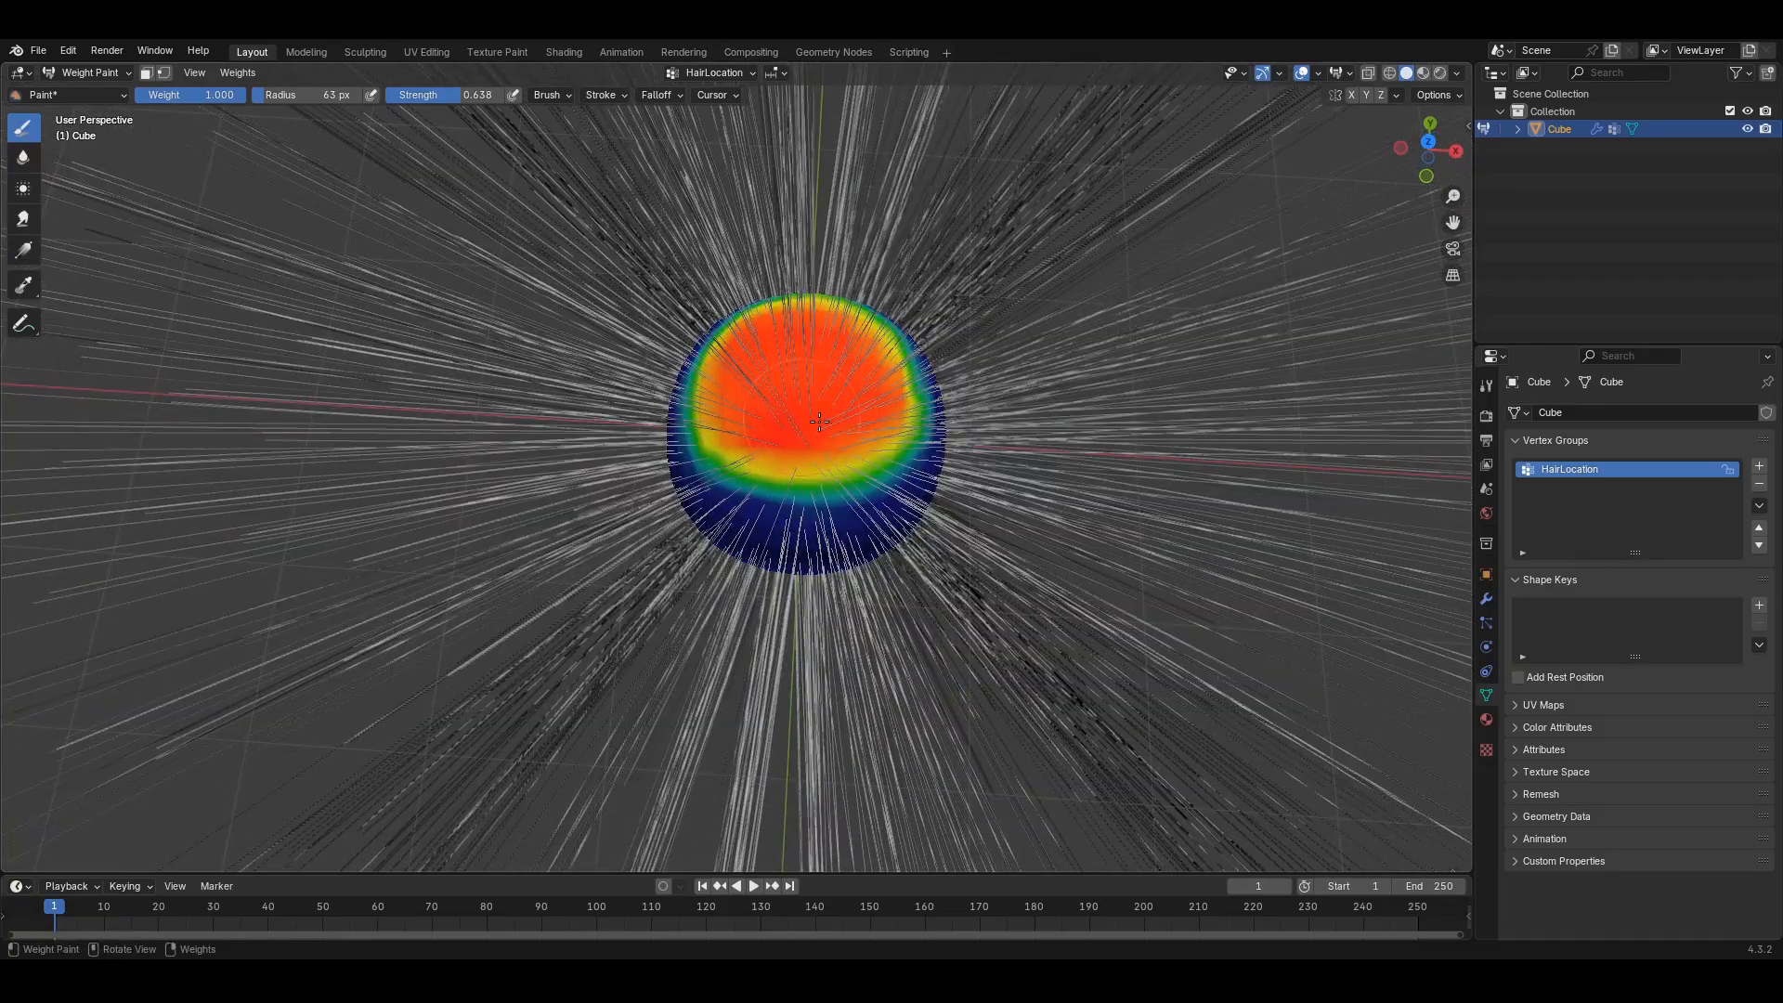
middle_drag(823, 403, 906, 561)
scroll(906, 460, down, 5)
middle_drag(873, 460, 839, 503)
scroll(839, 503, up, 8)
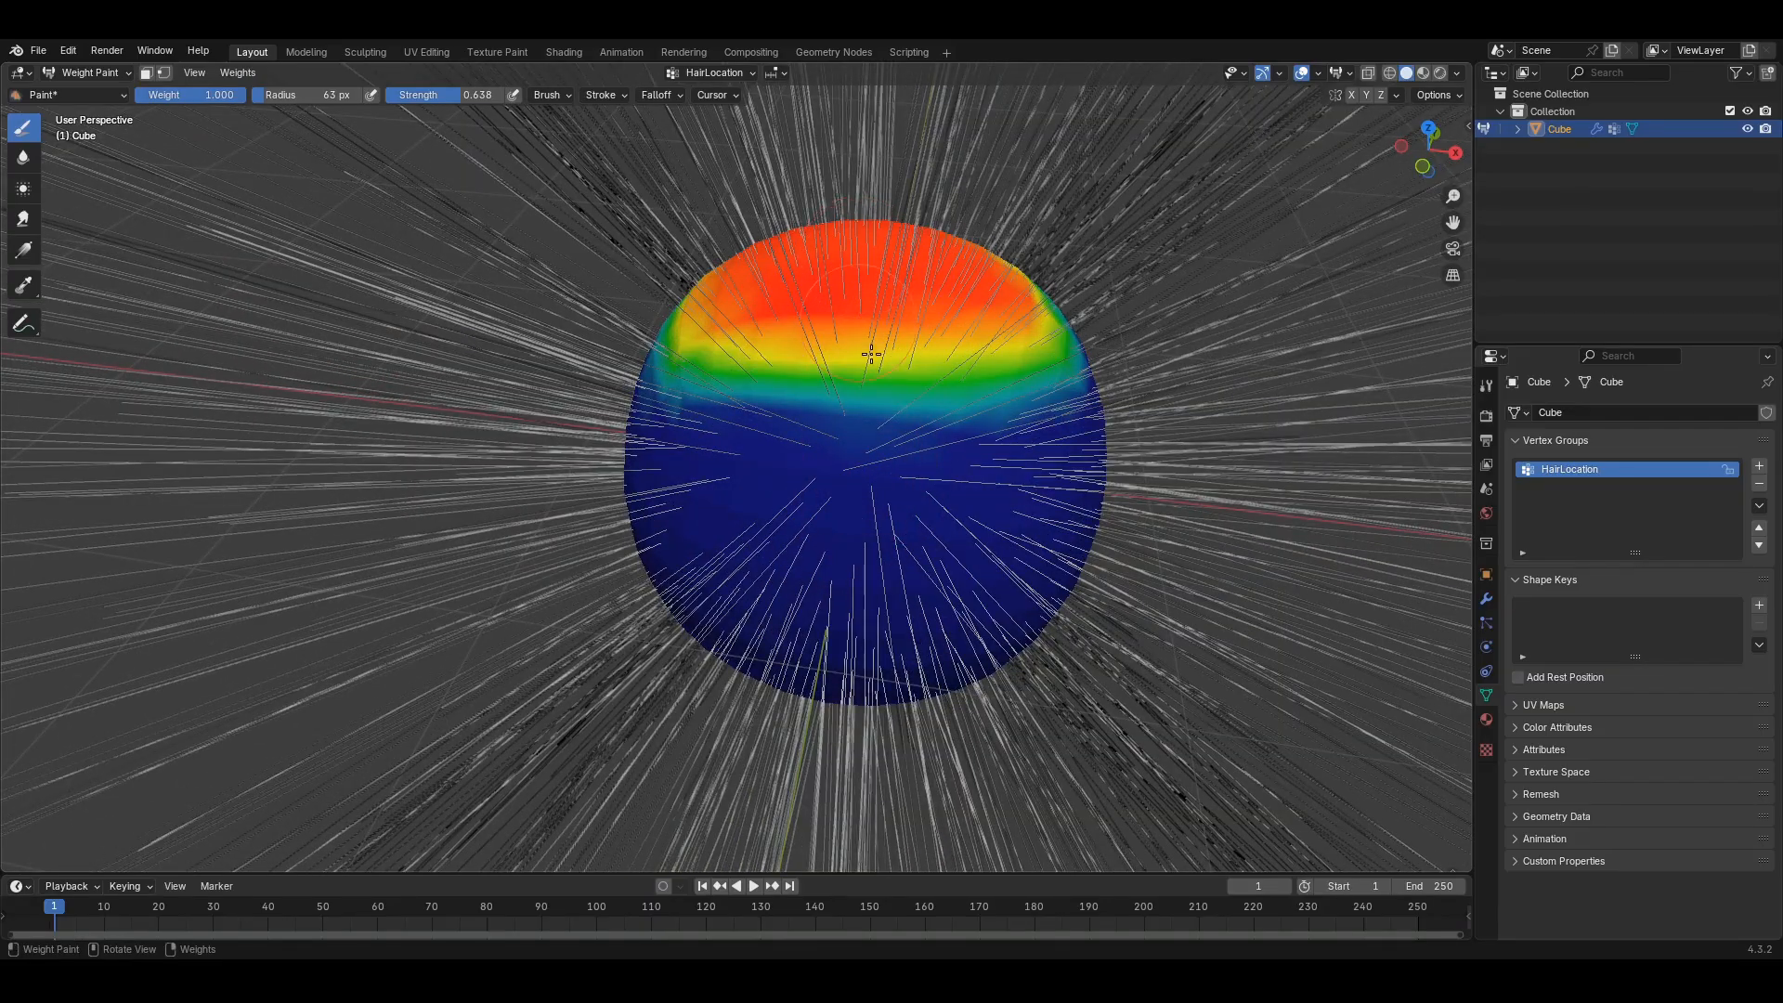
scroll(871, 354, down, 7)
middle_drag(866, 357, 855, 386)
scroll(852, 386, up, 5)
middle_drag(859, 552, 839, 438)
scroll(743, 471, down, 6)
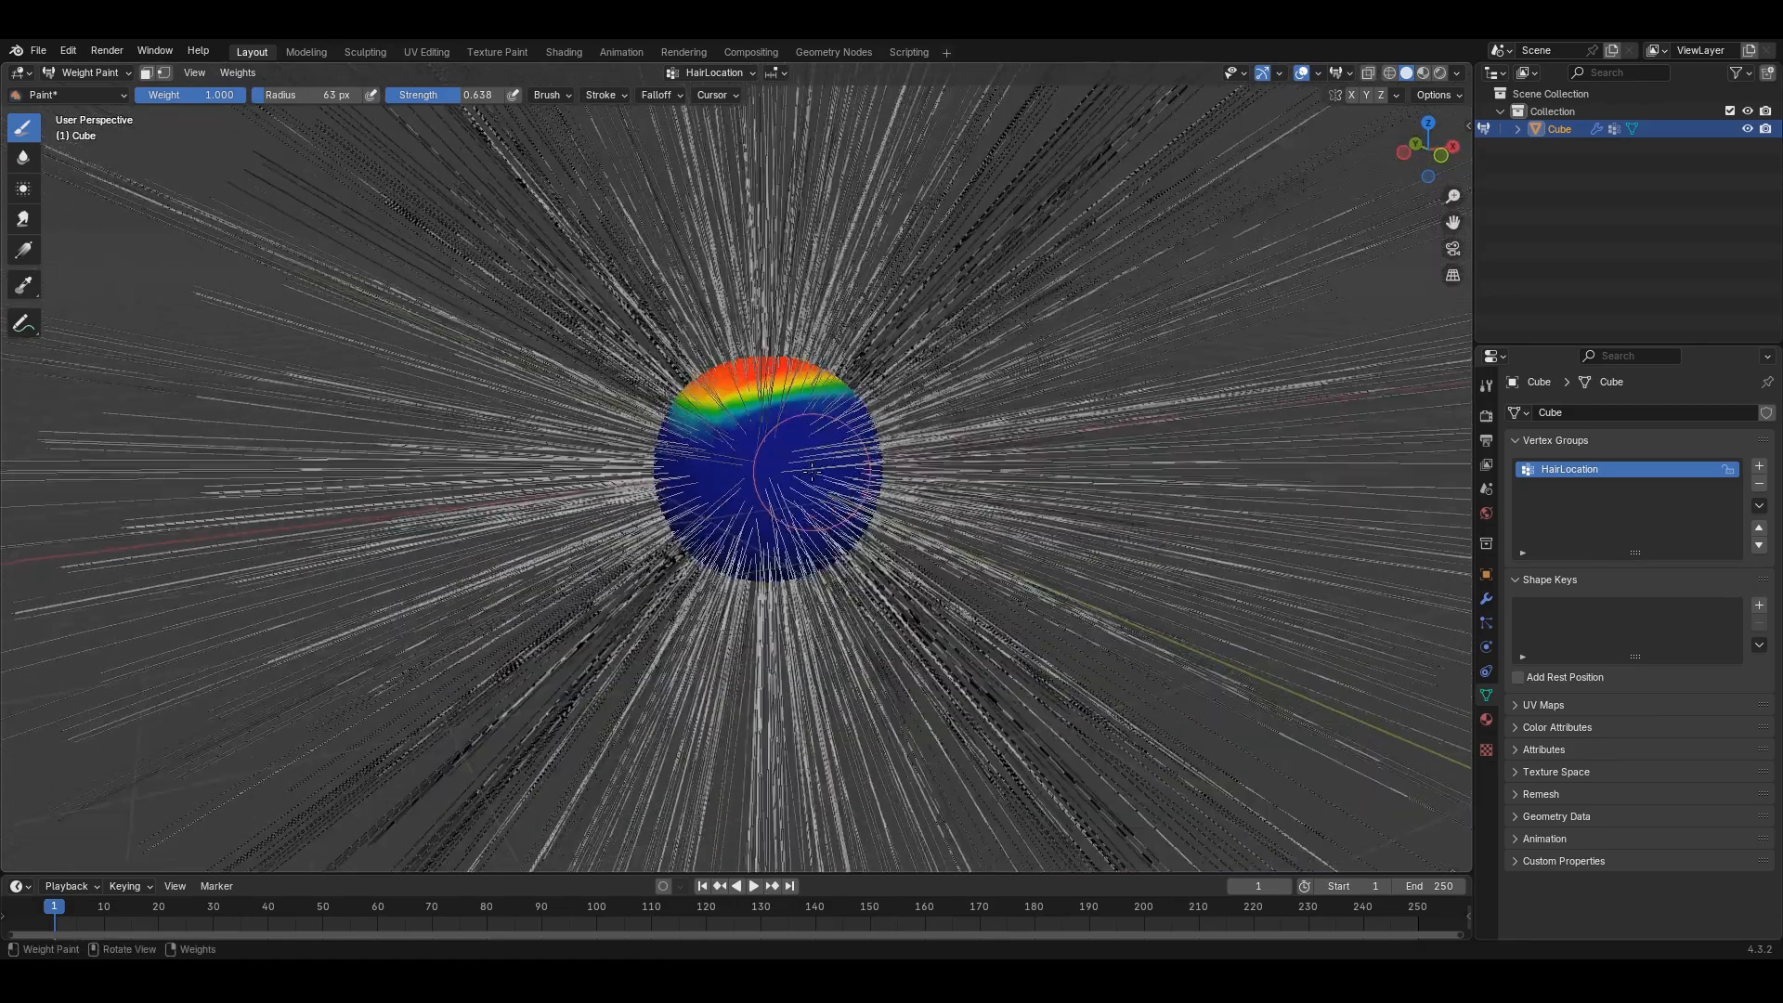
middle_drag(748, 474, 785, 483)
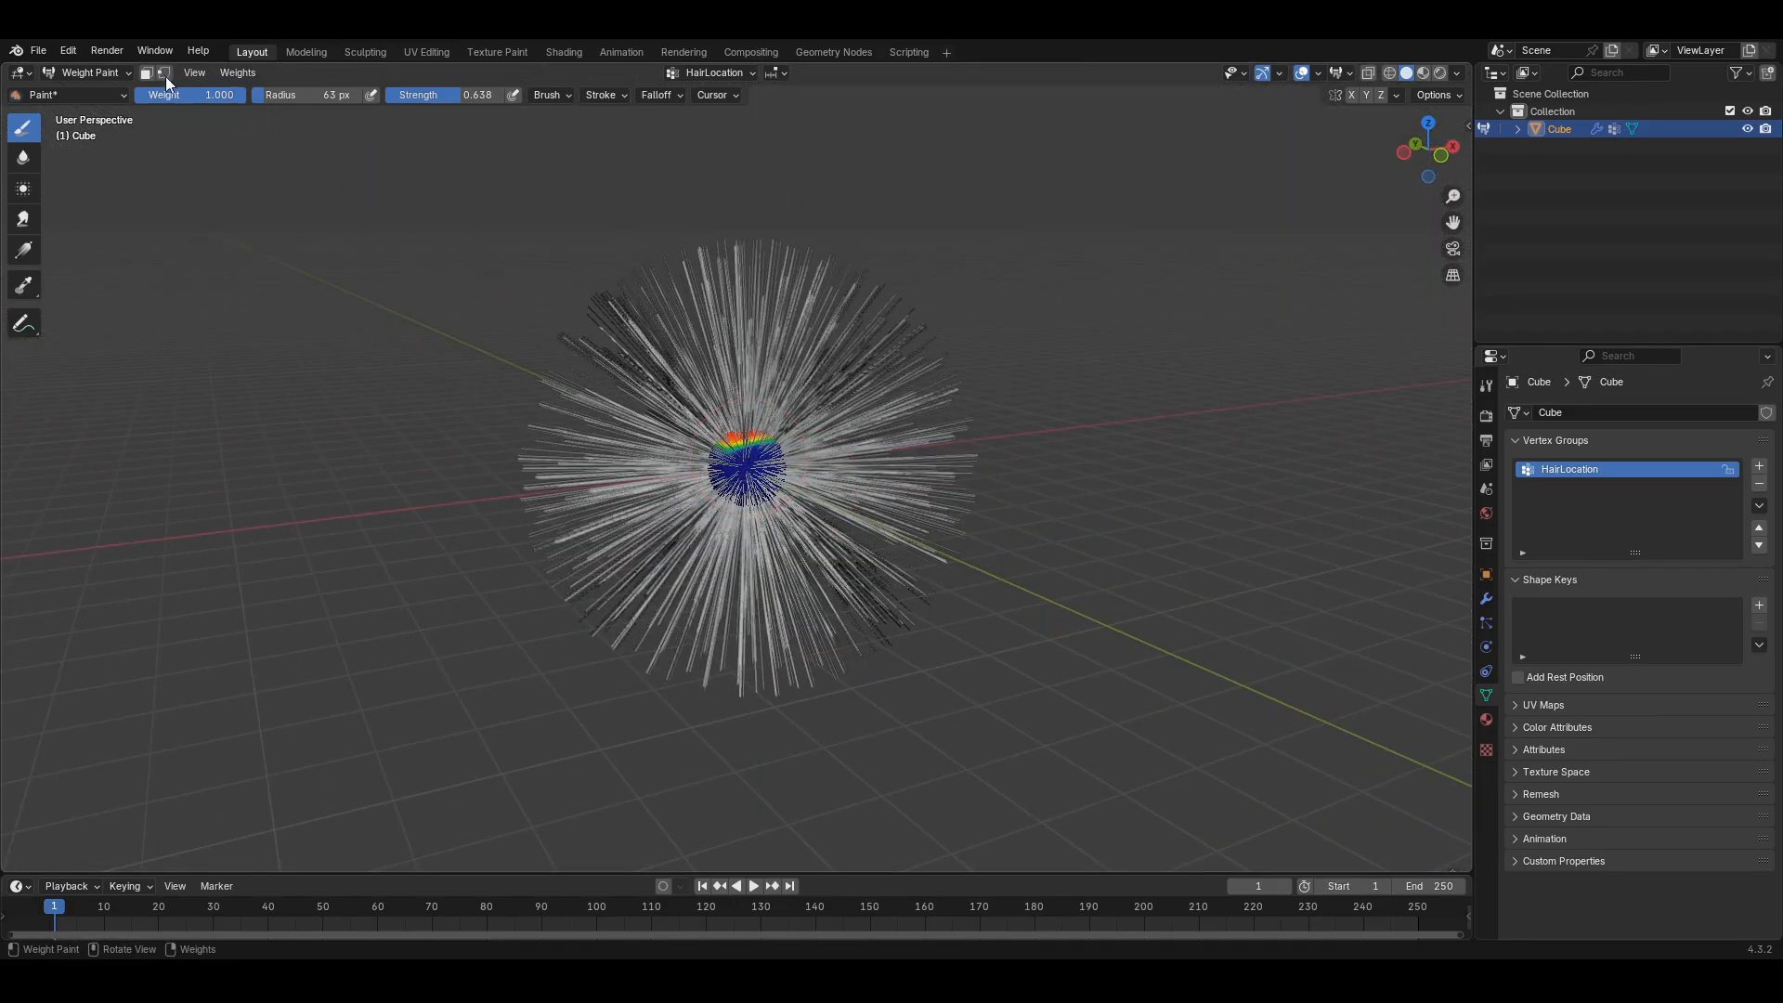
- In the hair particle Vertex Groups section, set Density to HairLocation
click(80, 74)
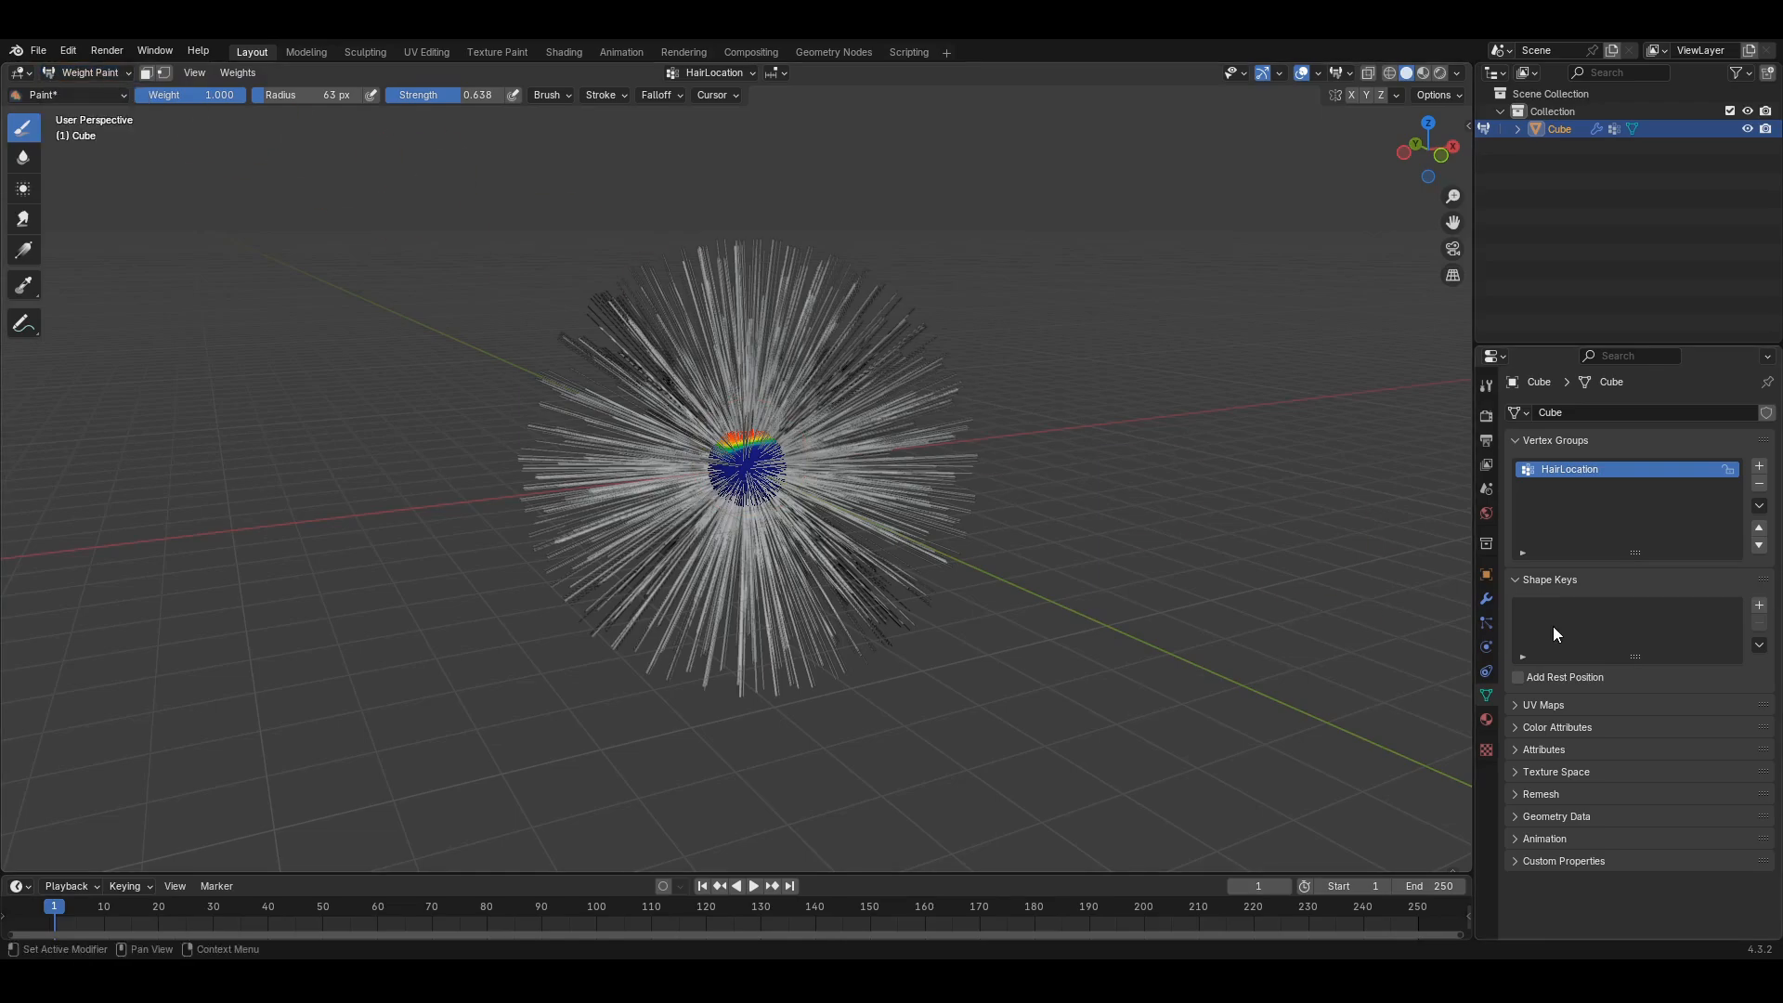
click(1485, 622)
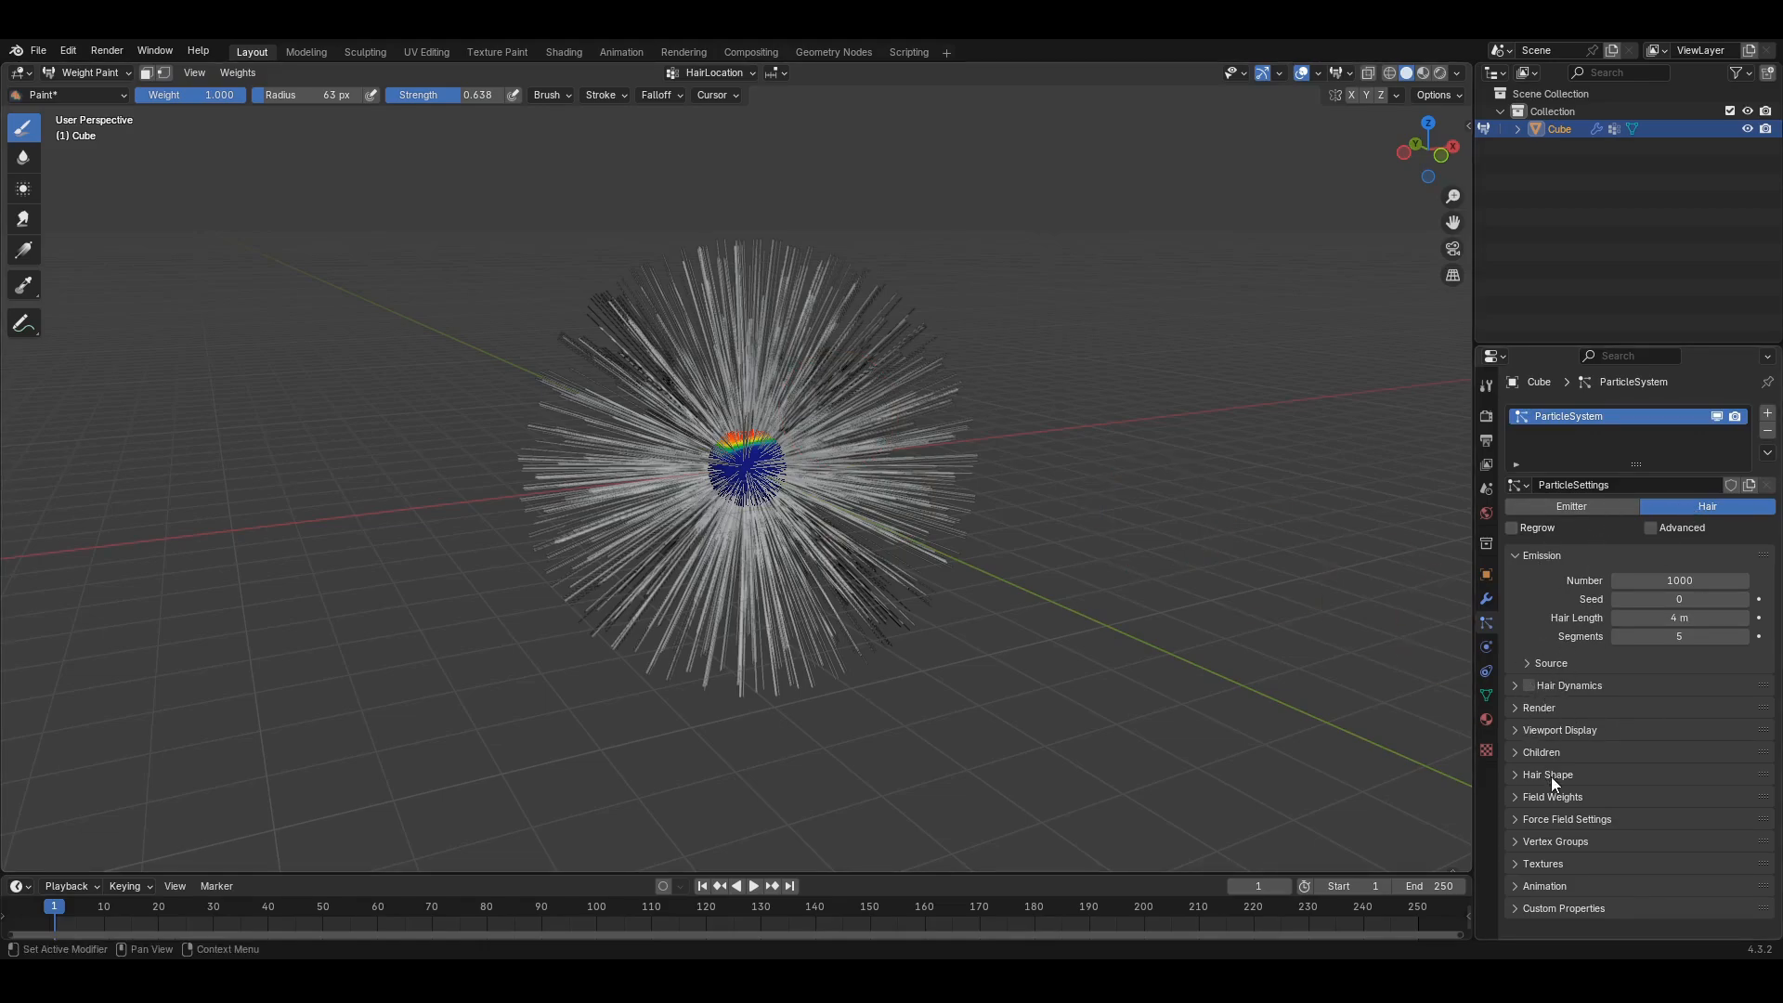
click(1509, 840)
scroll(1550, 831, down, 3)
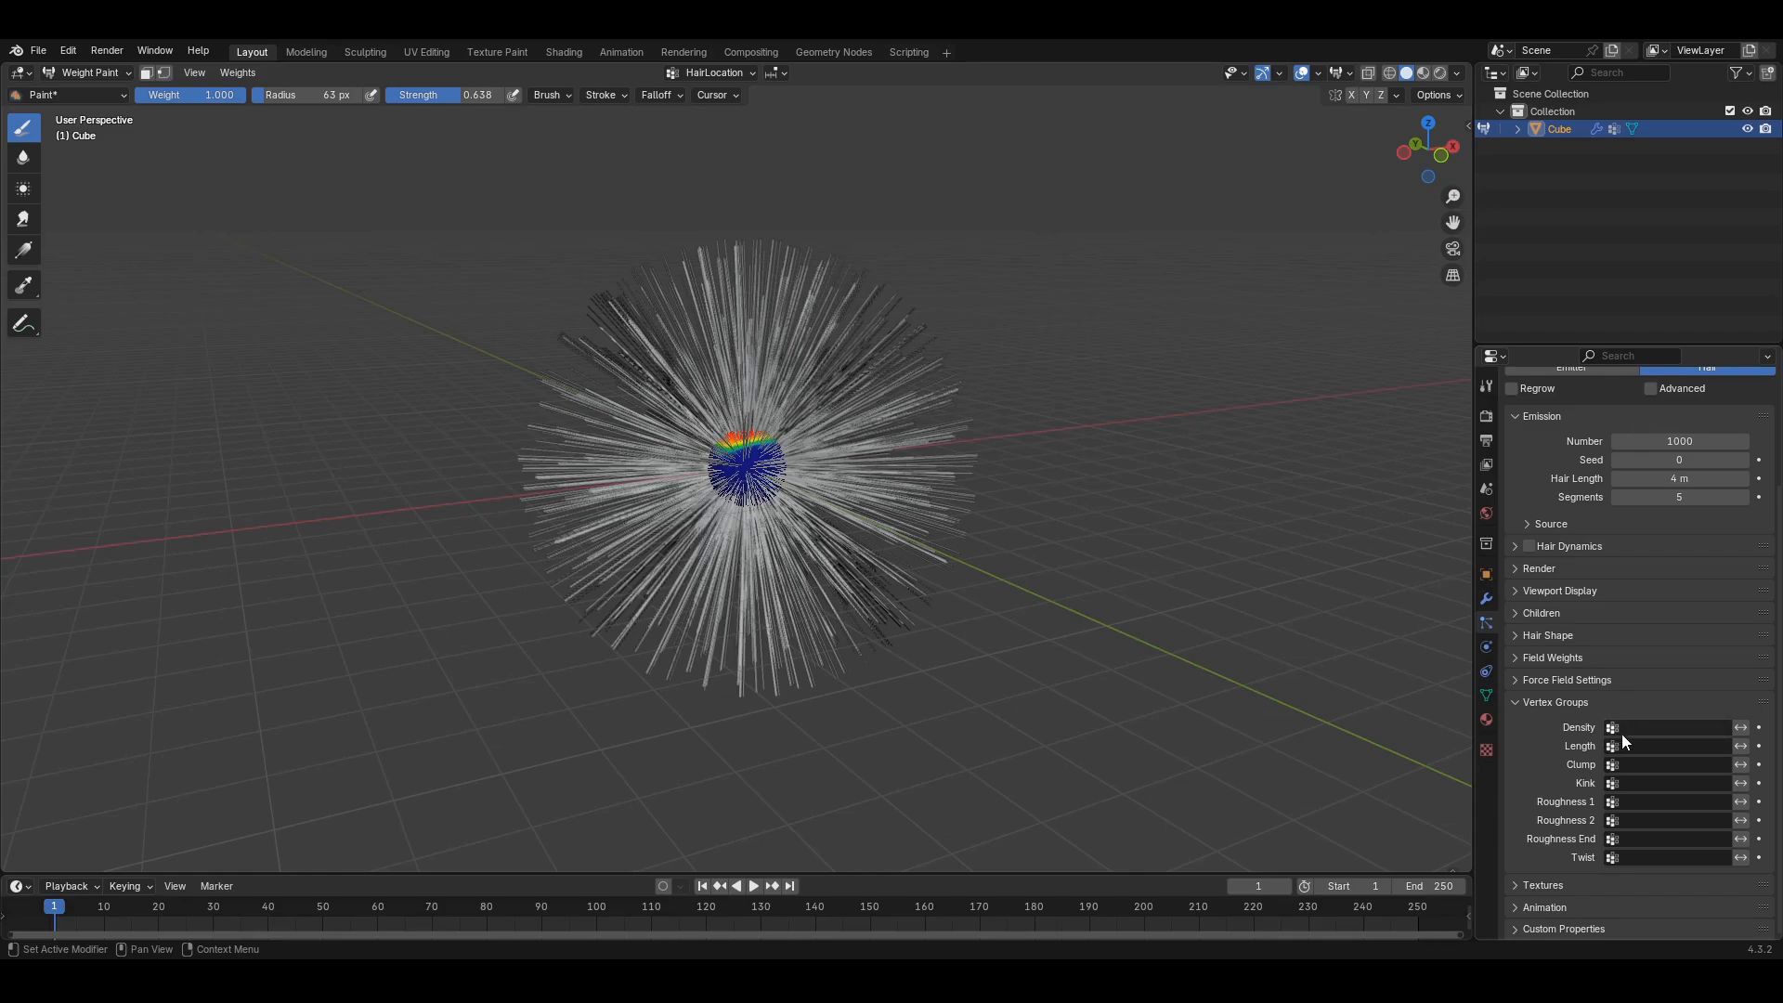
click(1487, 696)
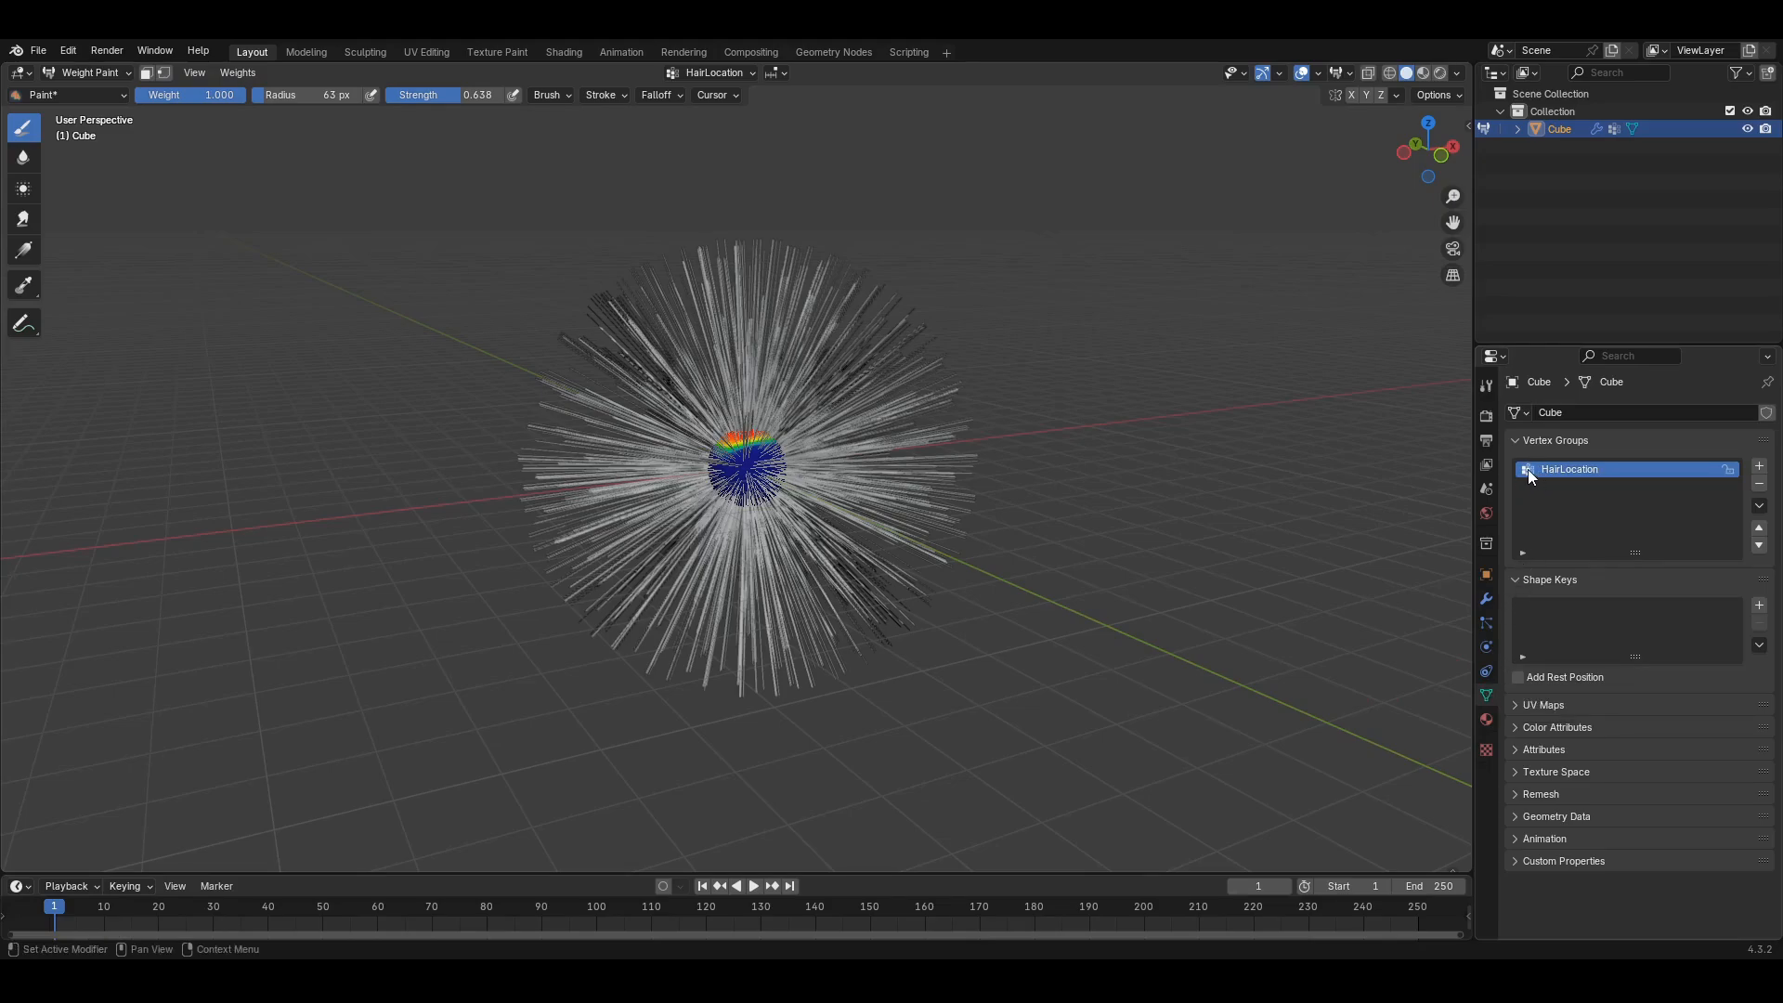
click(1486, 624)
scroll(1576, 750, down, 4)
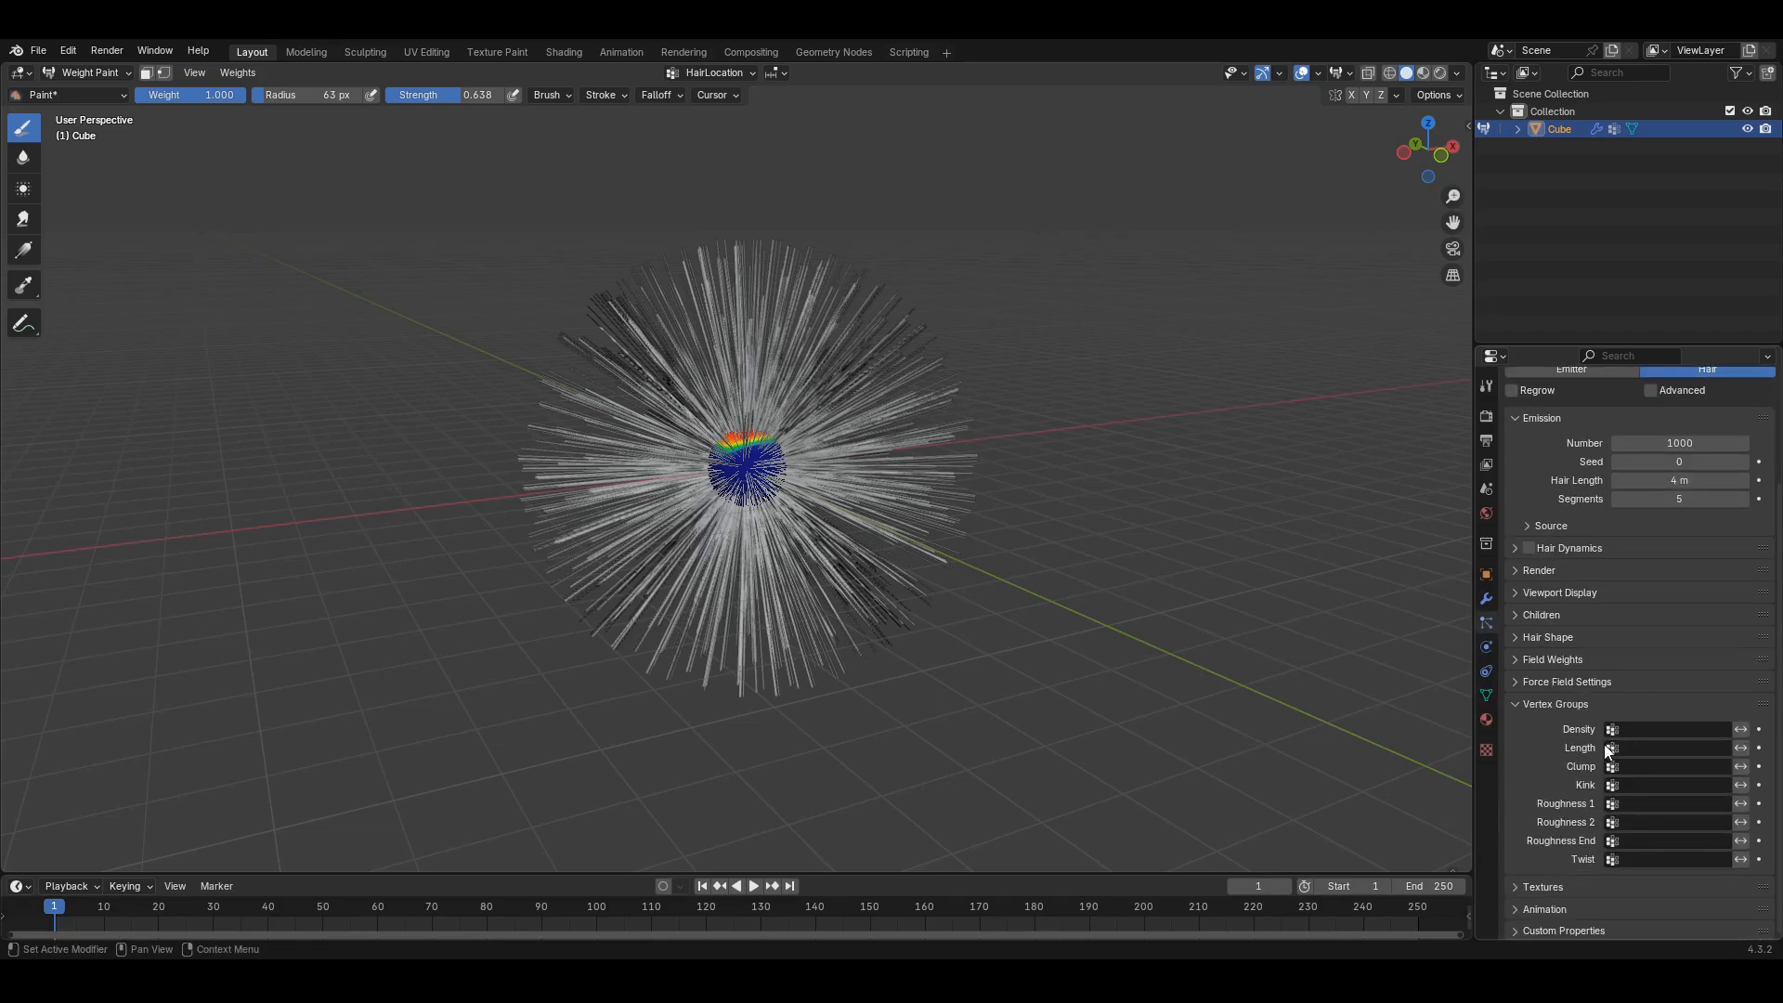
click(1614, 731)
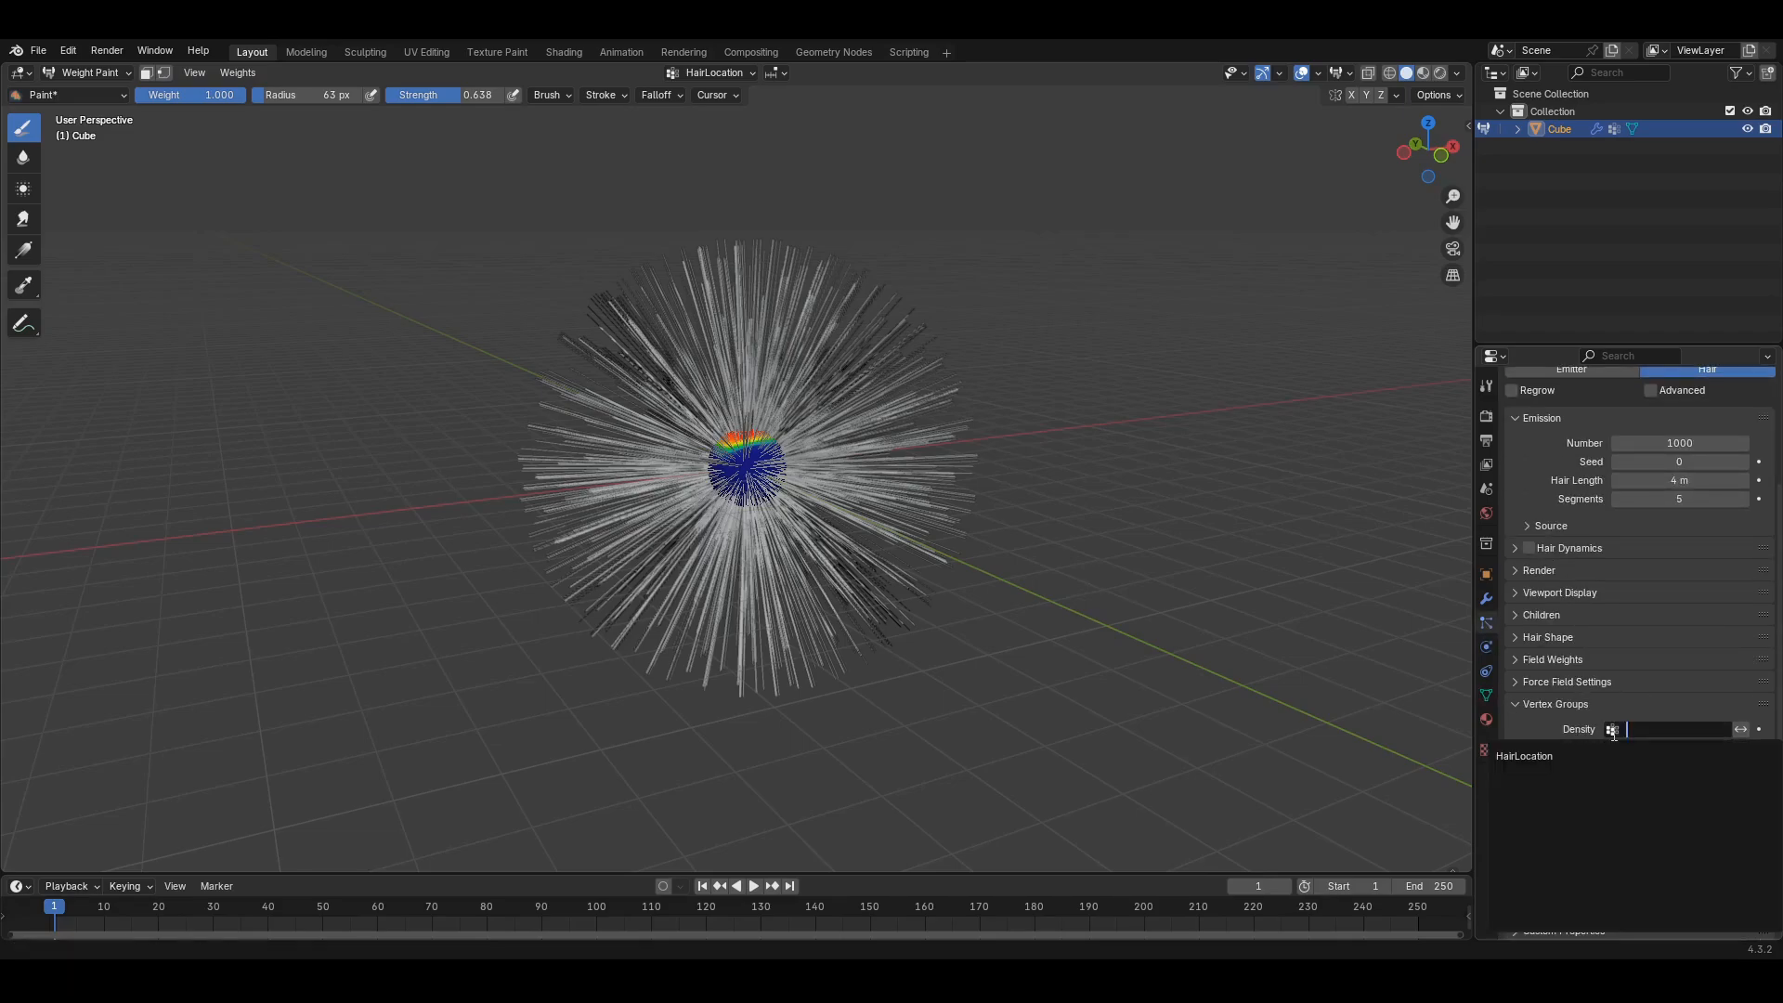
click(1555, 756)
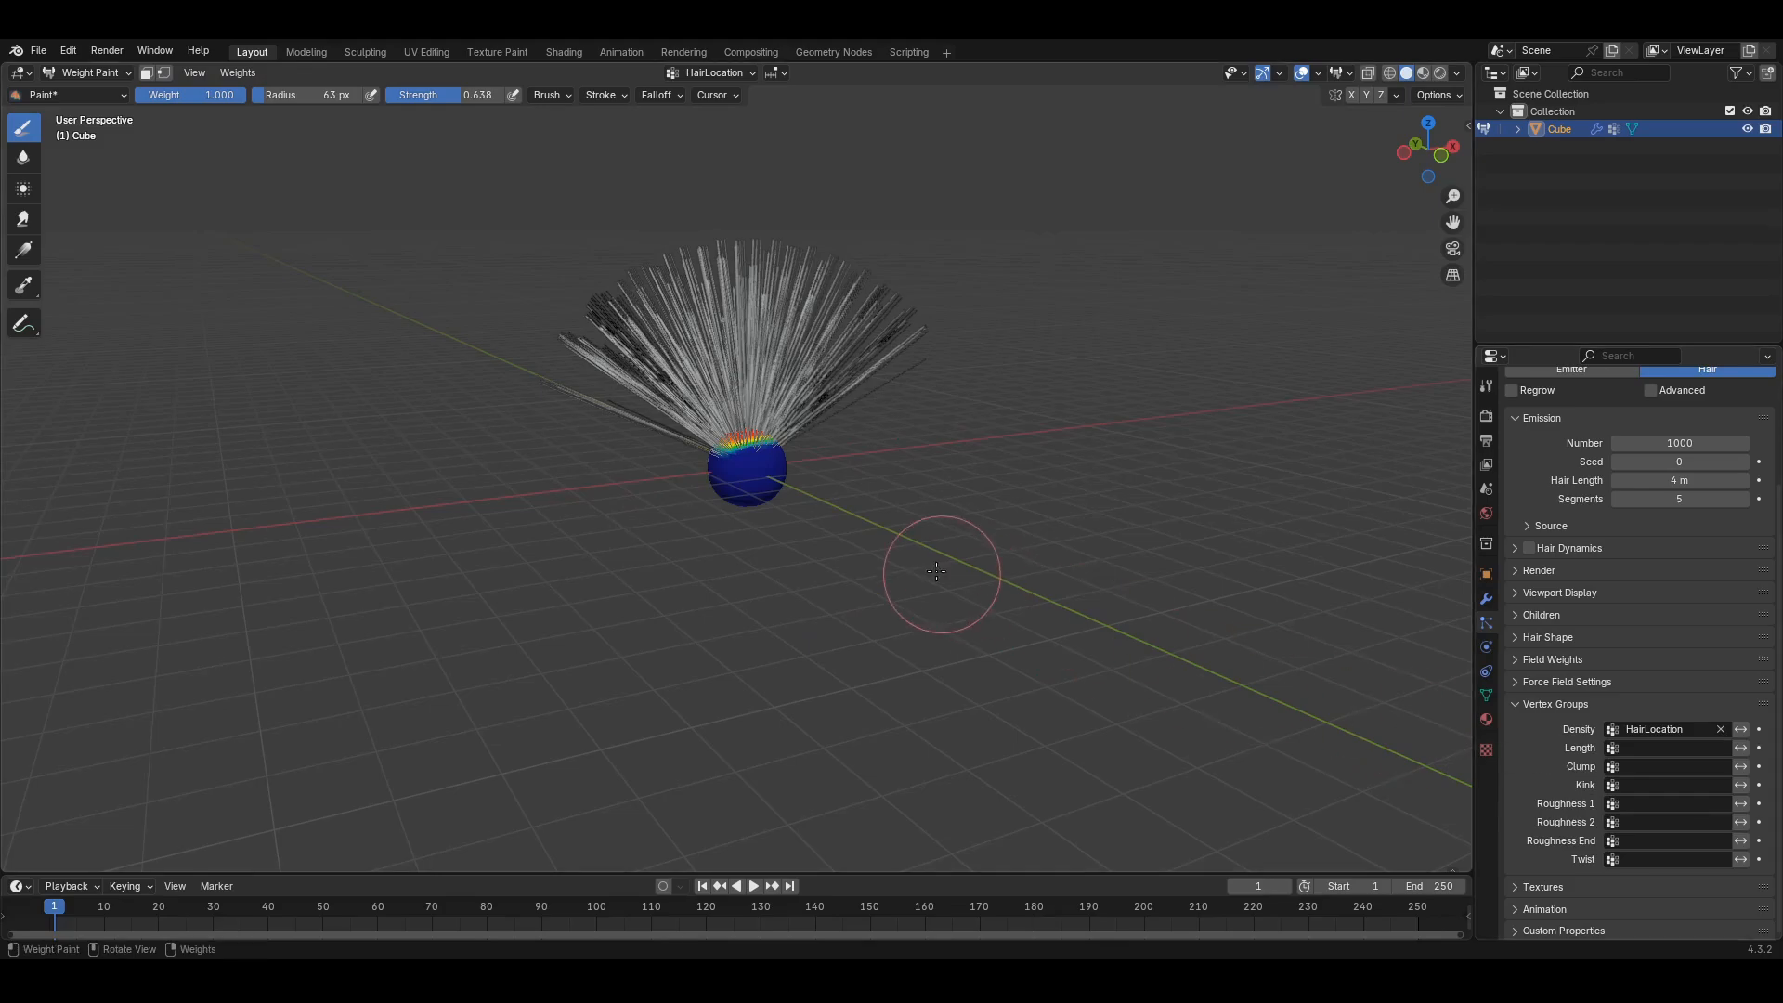
- Subtract HairLocation weight from the cap's right edge and the area below it
mouse_move(929, 565)
middle_down()
mouse_move(682, 560)
mouse_move(1020, 586)
middle_up()
scroll(873, 589, up, 6)
scroll(863, 589, up, 4)
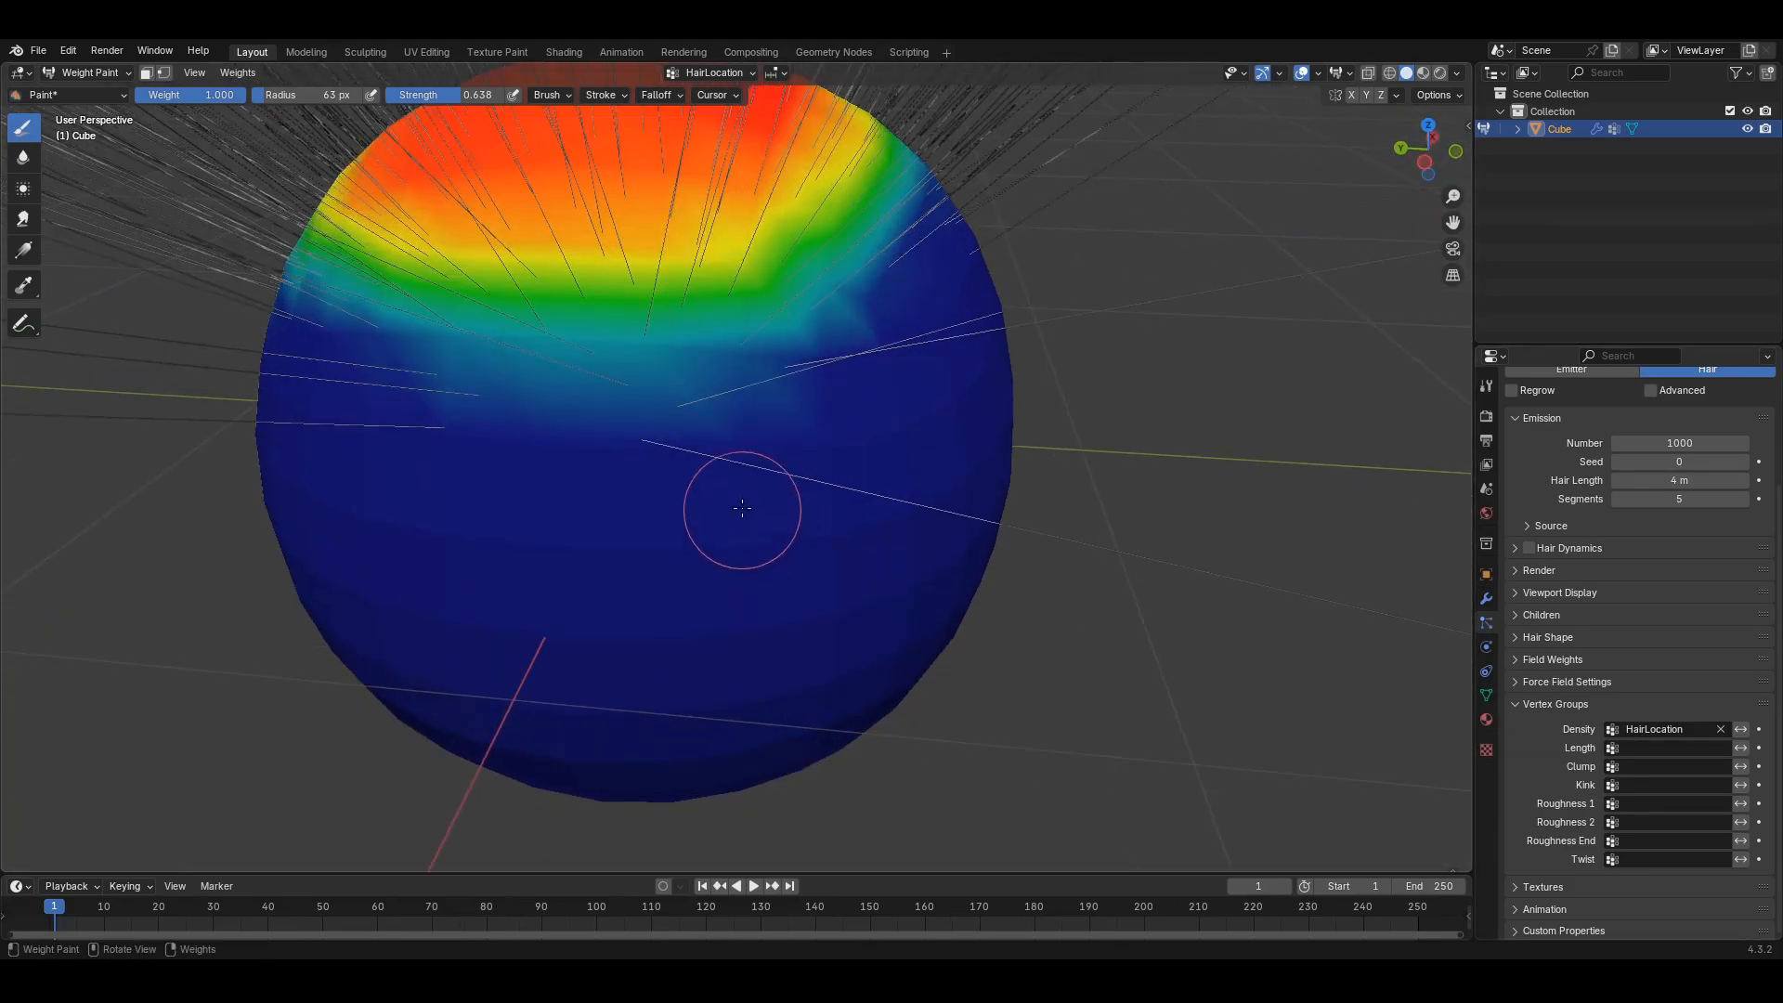
scroll(752, 479, up, 1)
middle_drag(752, 478, 900, 486)
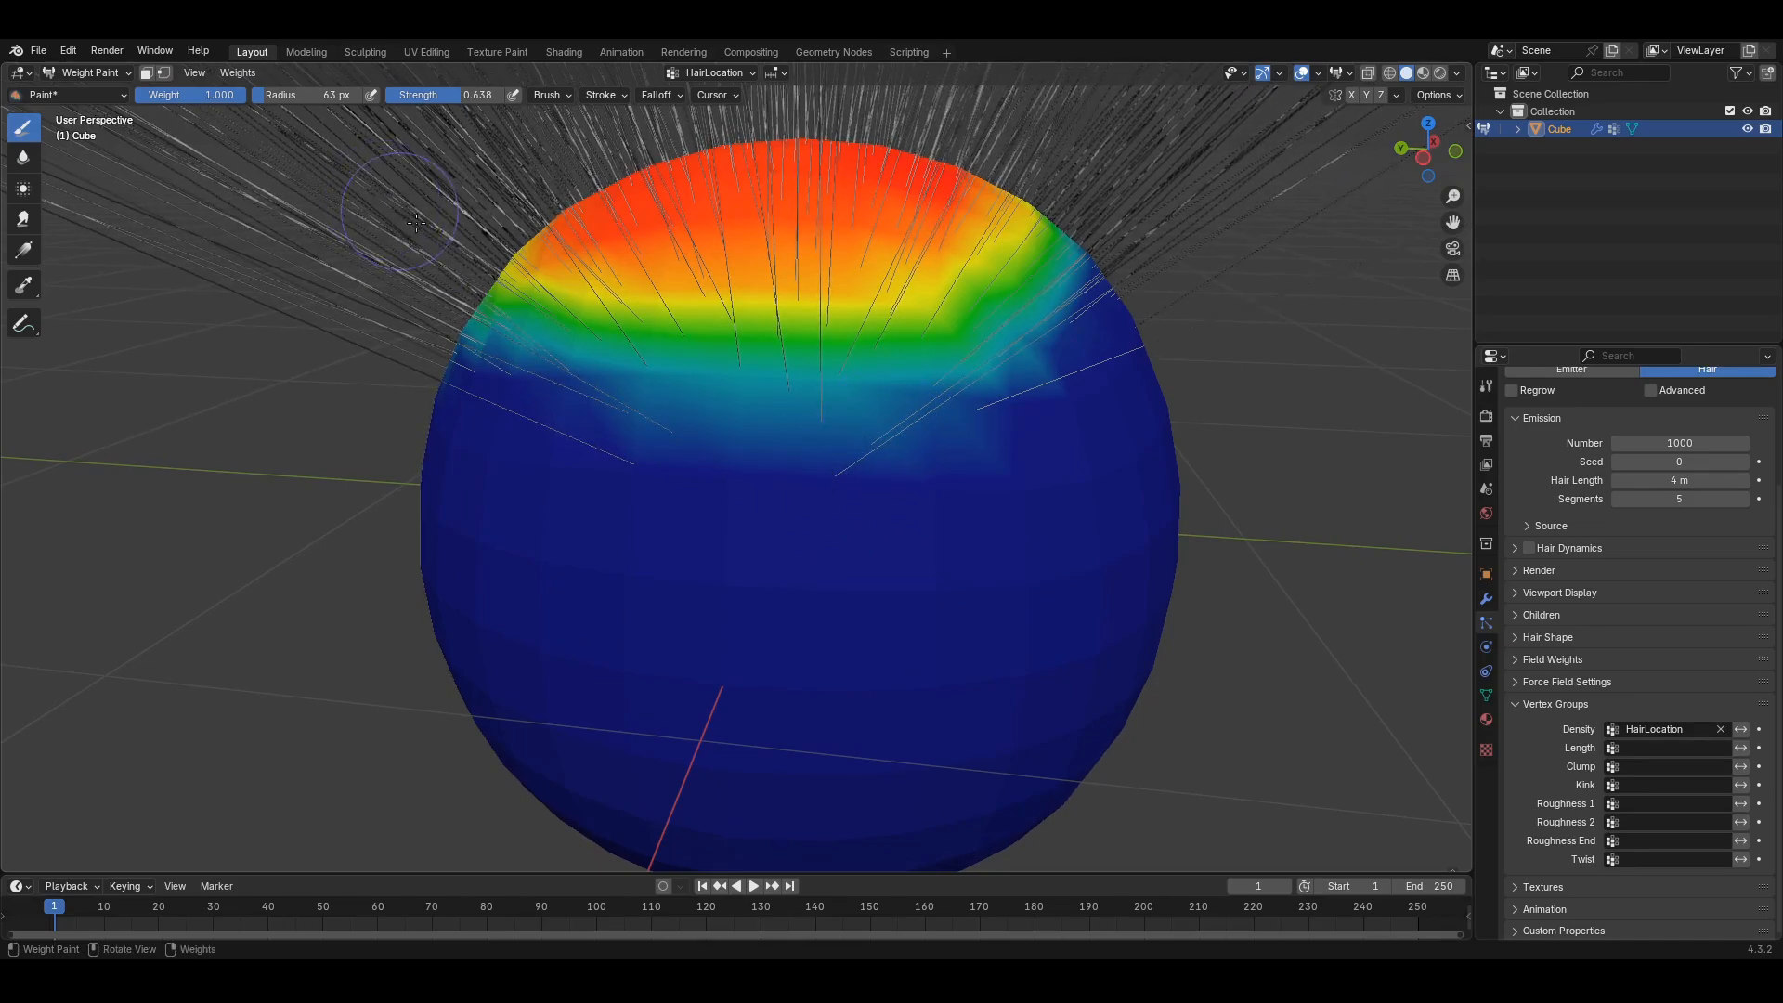
mouse_move(754, 404)
ctrl+mouse_down()
mouse_move(855, 418)
mouse_move(864, 456)
ctrl+mouse_up()
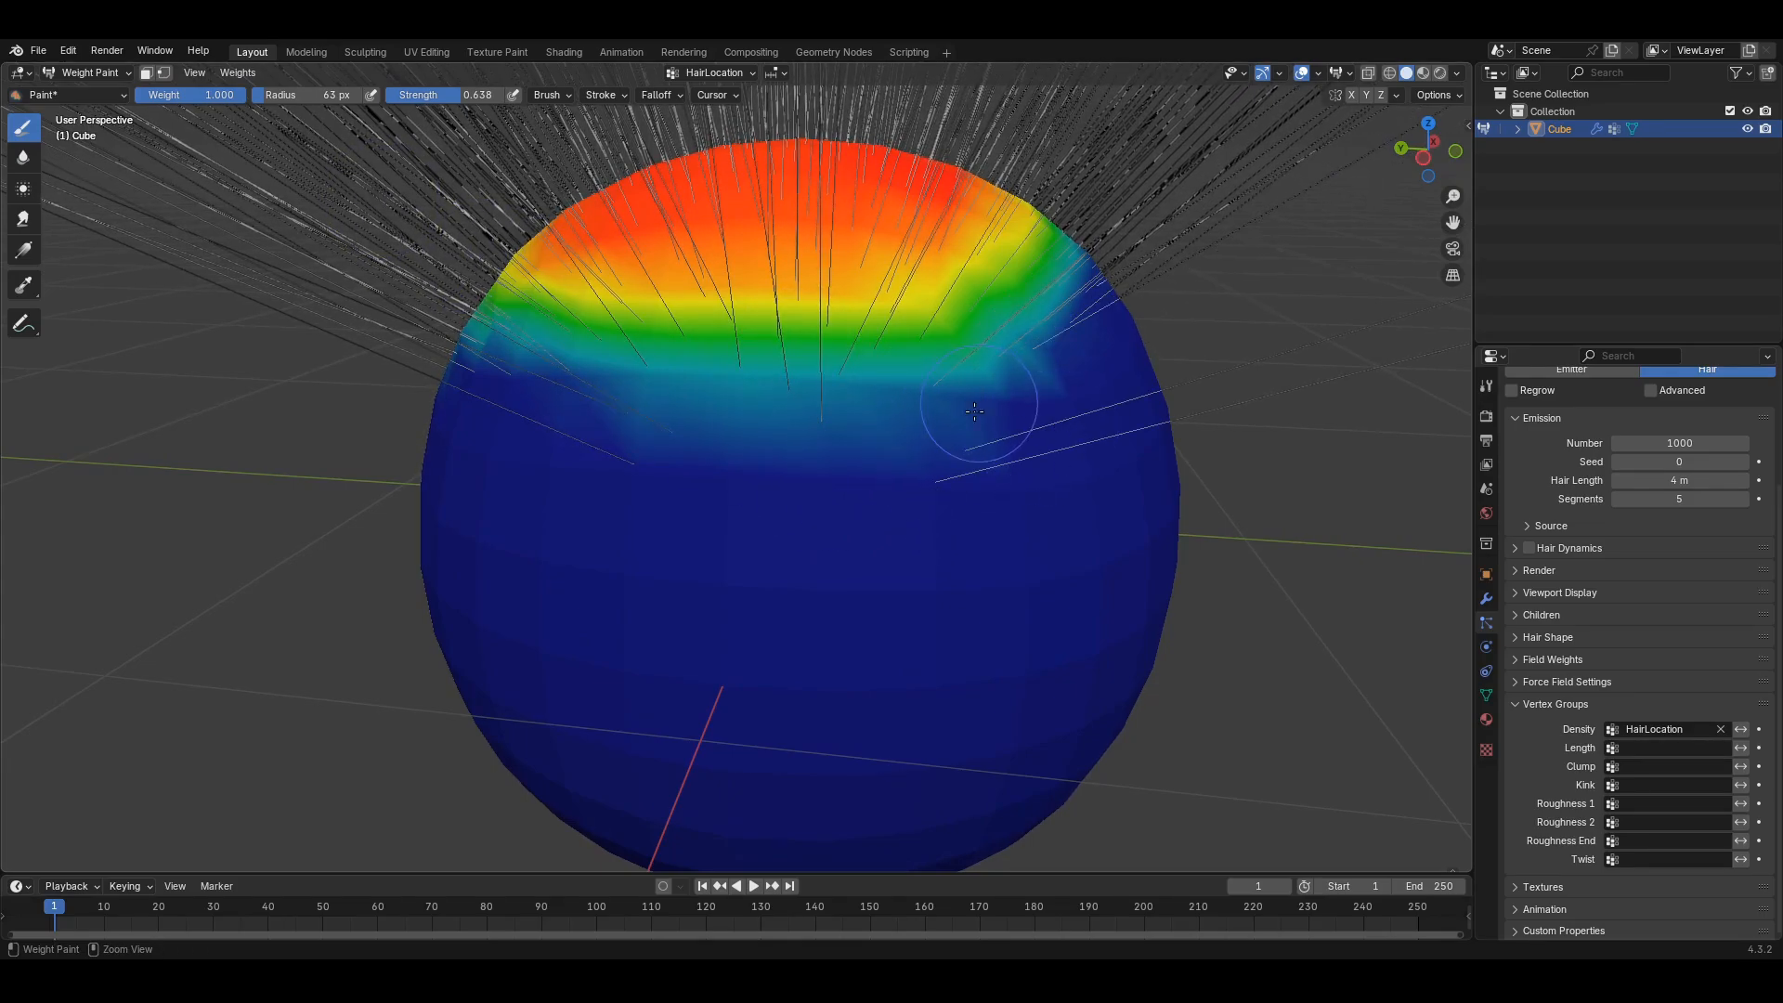
ctrl+drag(974, 411, 1023, 396)
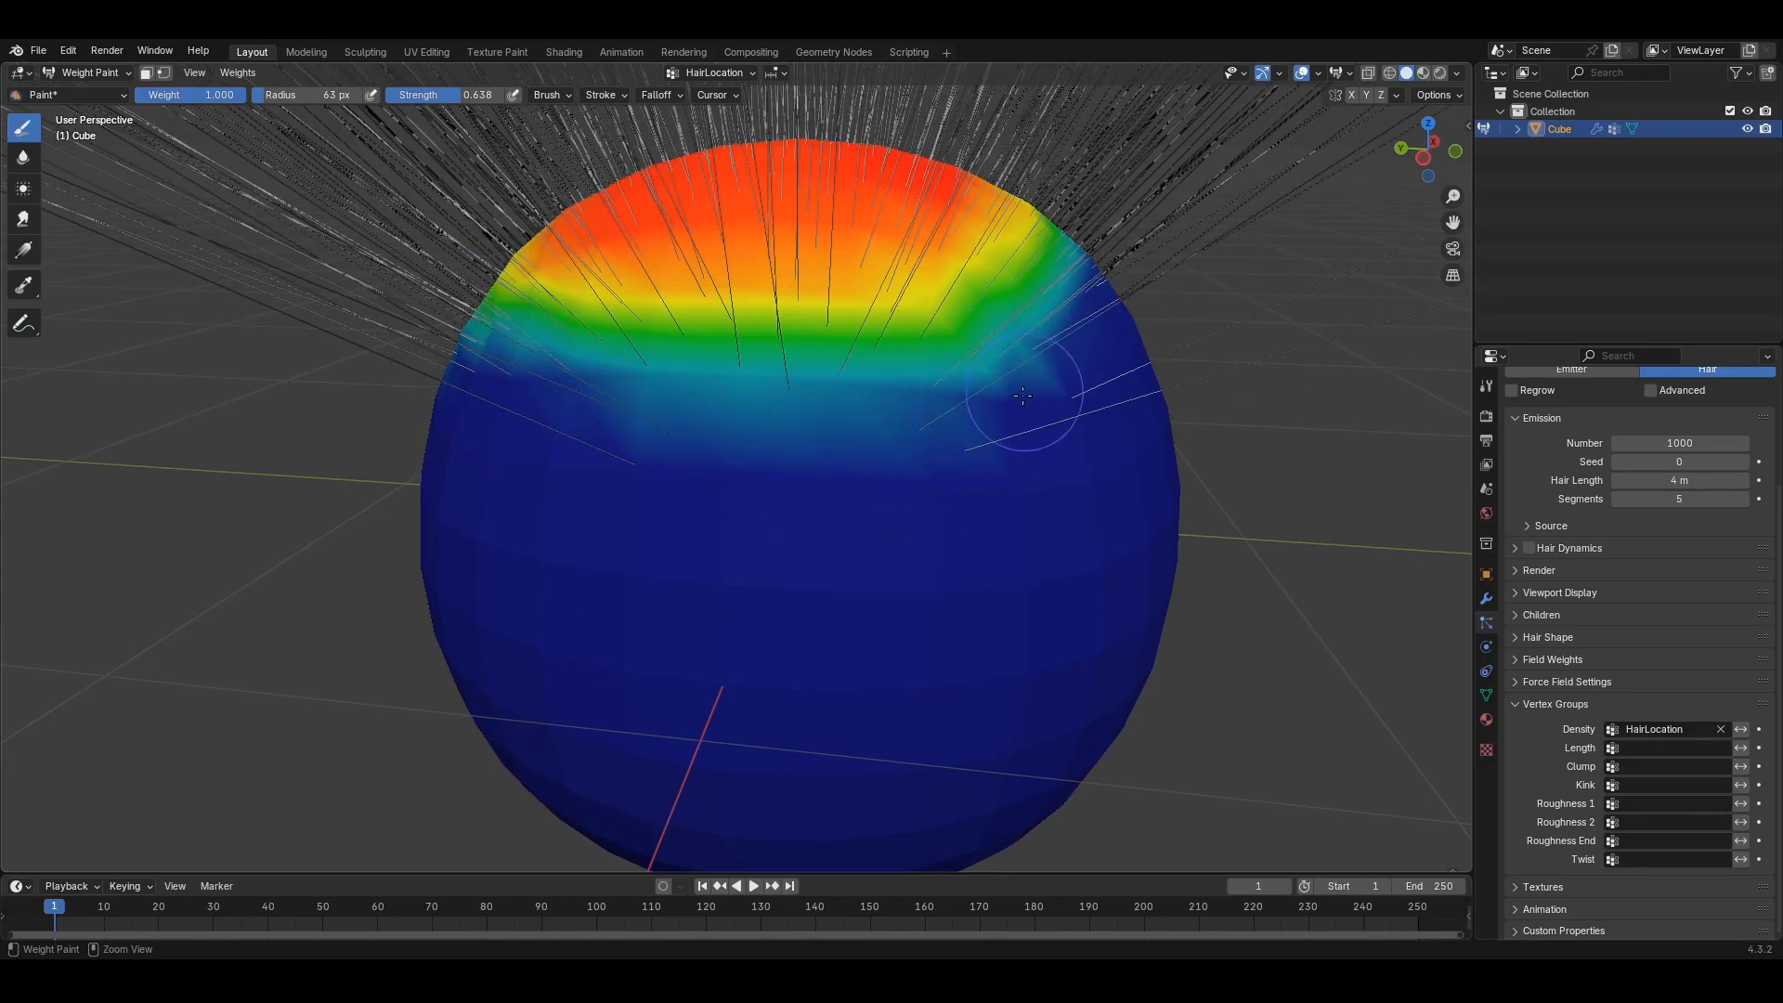
- Set the brush radius to 197 px and erase the stray red patch on the right
click(425, 95)
click(399, 166)
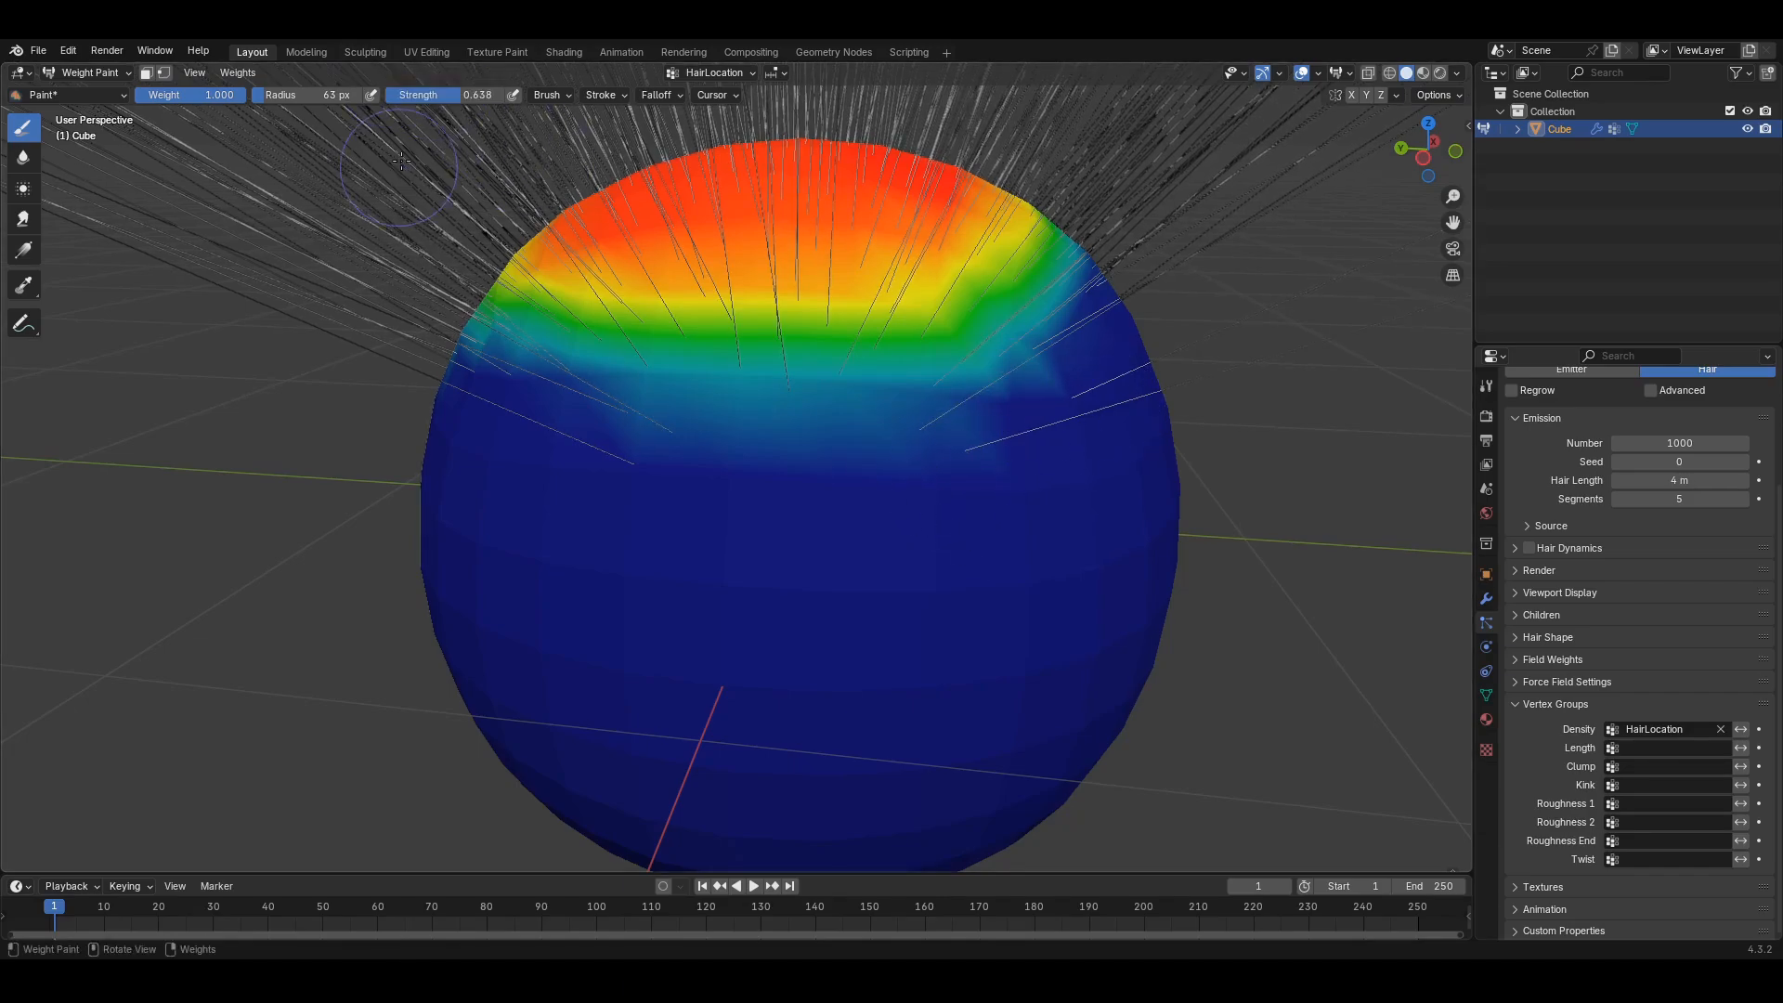
mouse_move(1083, 465)
mouse_down()
mouse_move(975, 659)
mouse_move(1012, 594)
mouse_move(1000, 643)
mouse_up()
key(f)
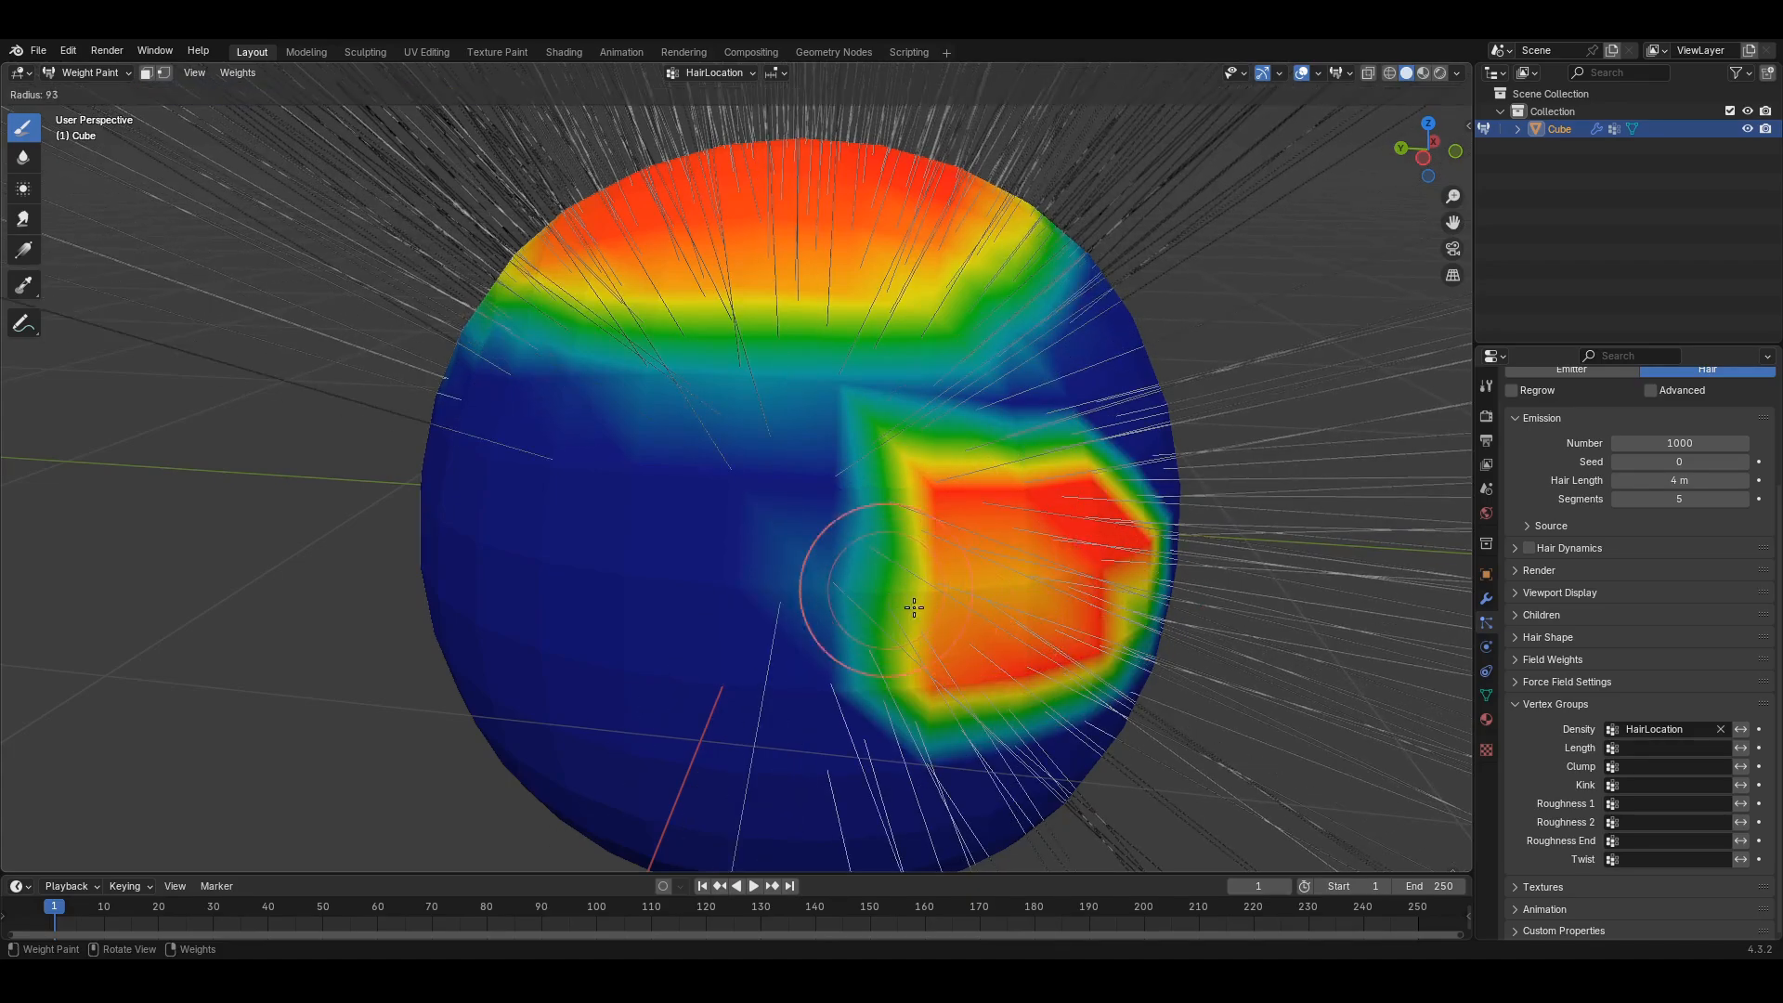
click(1072, 594)
mouse_move(968, 535)
ctrl+mouse_down()
mouse_move(953, 545)
mouse_move(995, 517)
mouse_move(955, 656)
mouse_move(1013, 481)
mouse_move(605, 485)
mouse_move(844, 486)
mouse_move(674, 431)
ctrl+mouse_up()
- Zoom out and orbit to check hair grows only from the top cap
scroll(673, 432, down, 5)
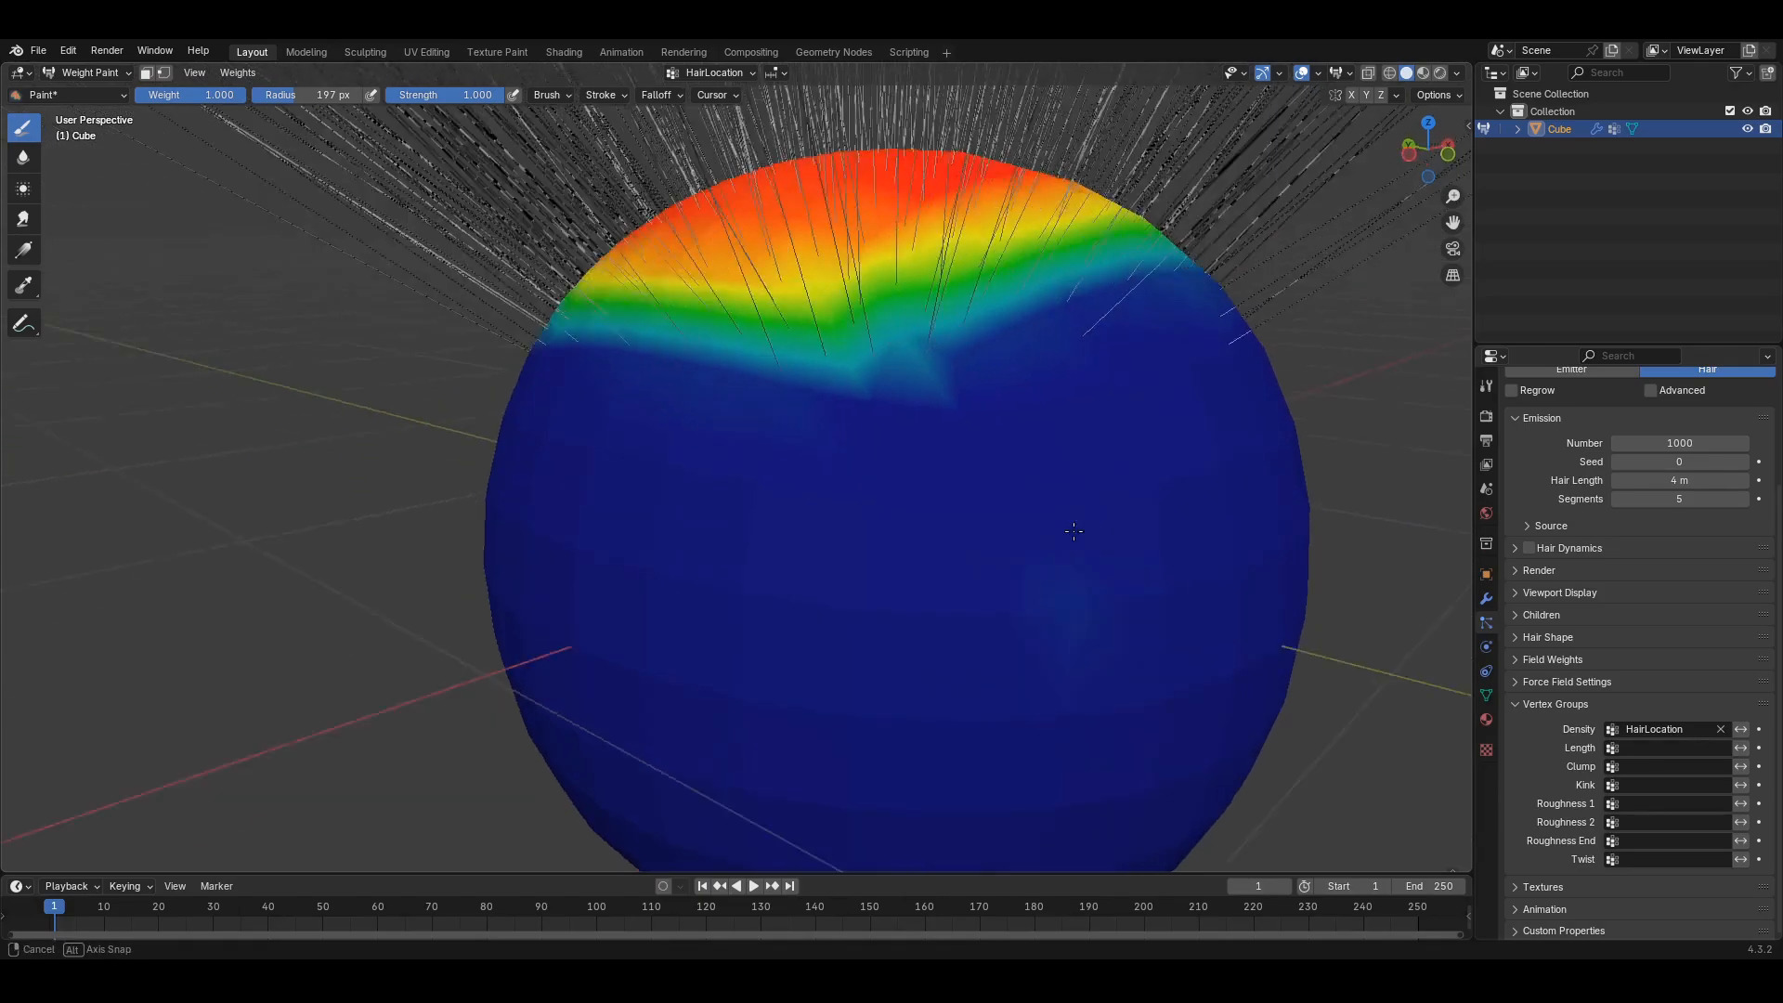
mouse_move(808, 501)
middle_down()
mouse_move(965, 585)
mouse_move(929, 603)
mouse_move(902, 574)
middle_up()
scroll(902, 574, down, 4)
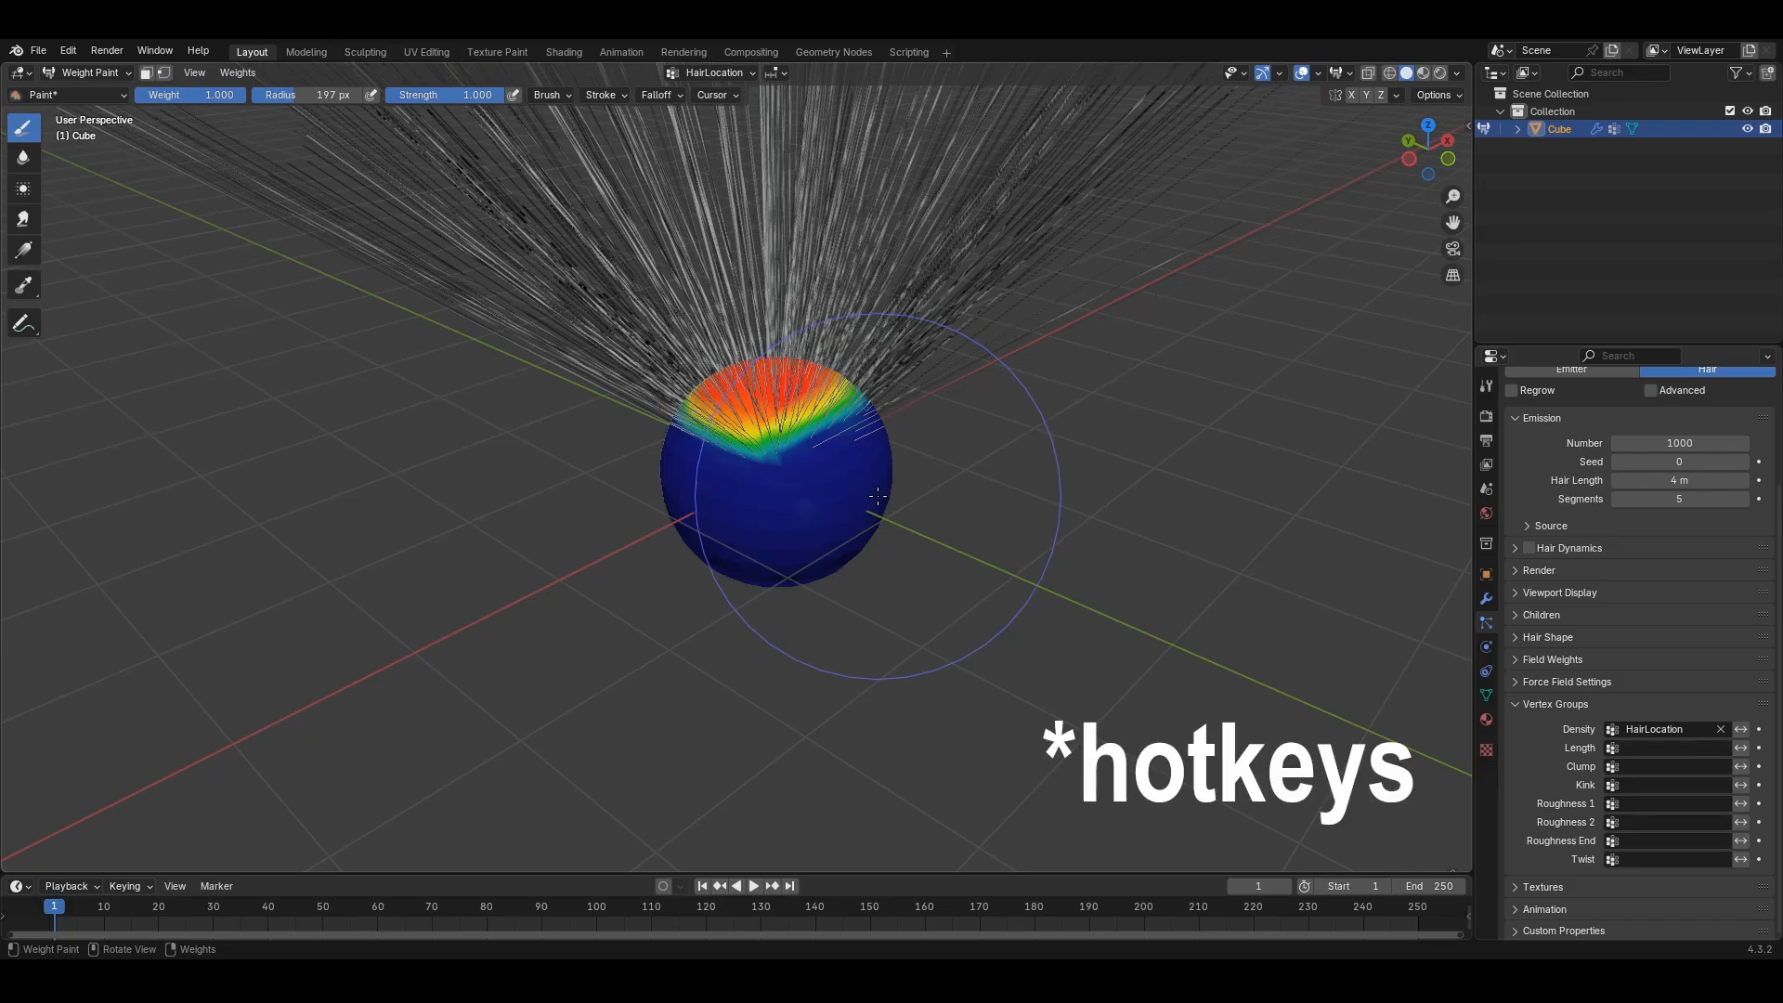
scroll(877, 493, up, 4)
scroll(862, 487, down, 6)
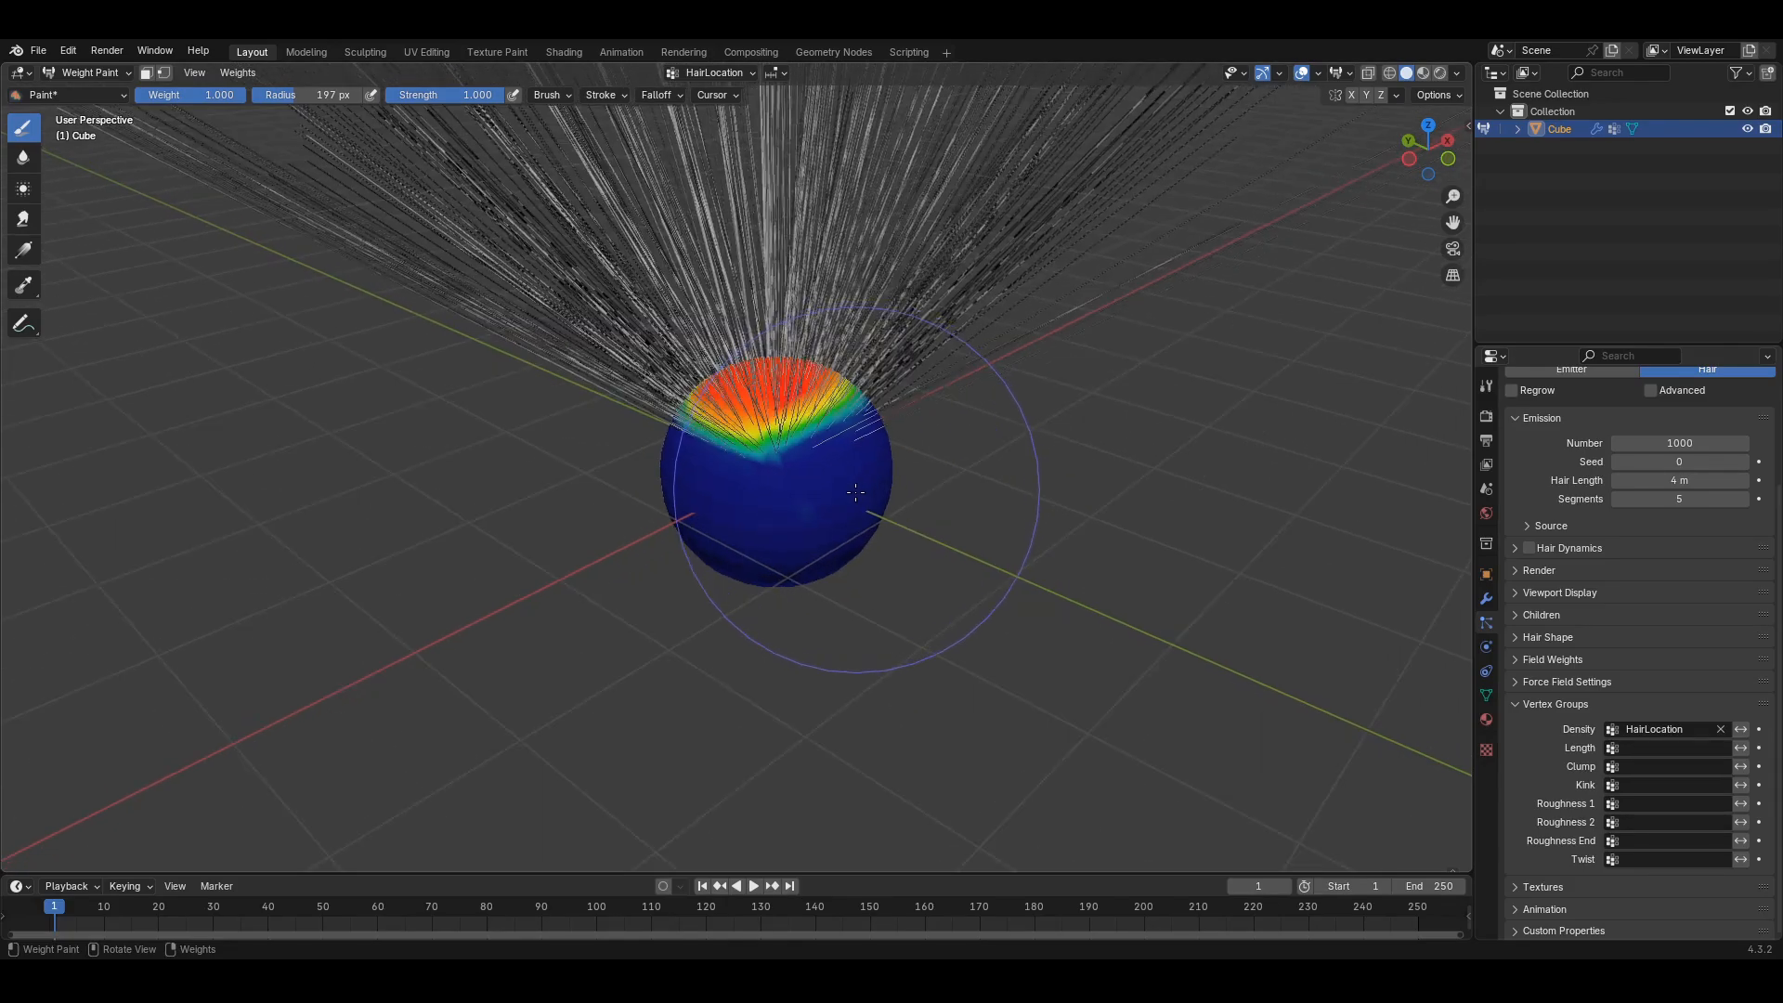
middle_drag(824, 484, 748, 484)
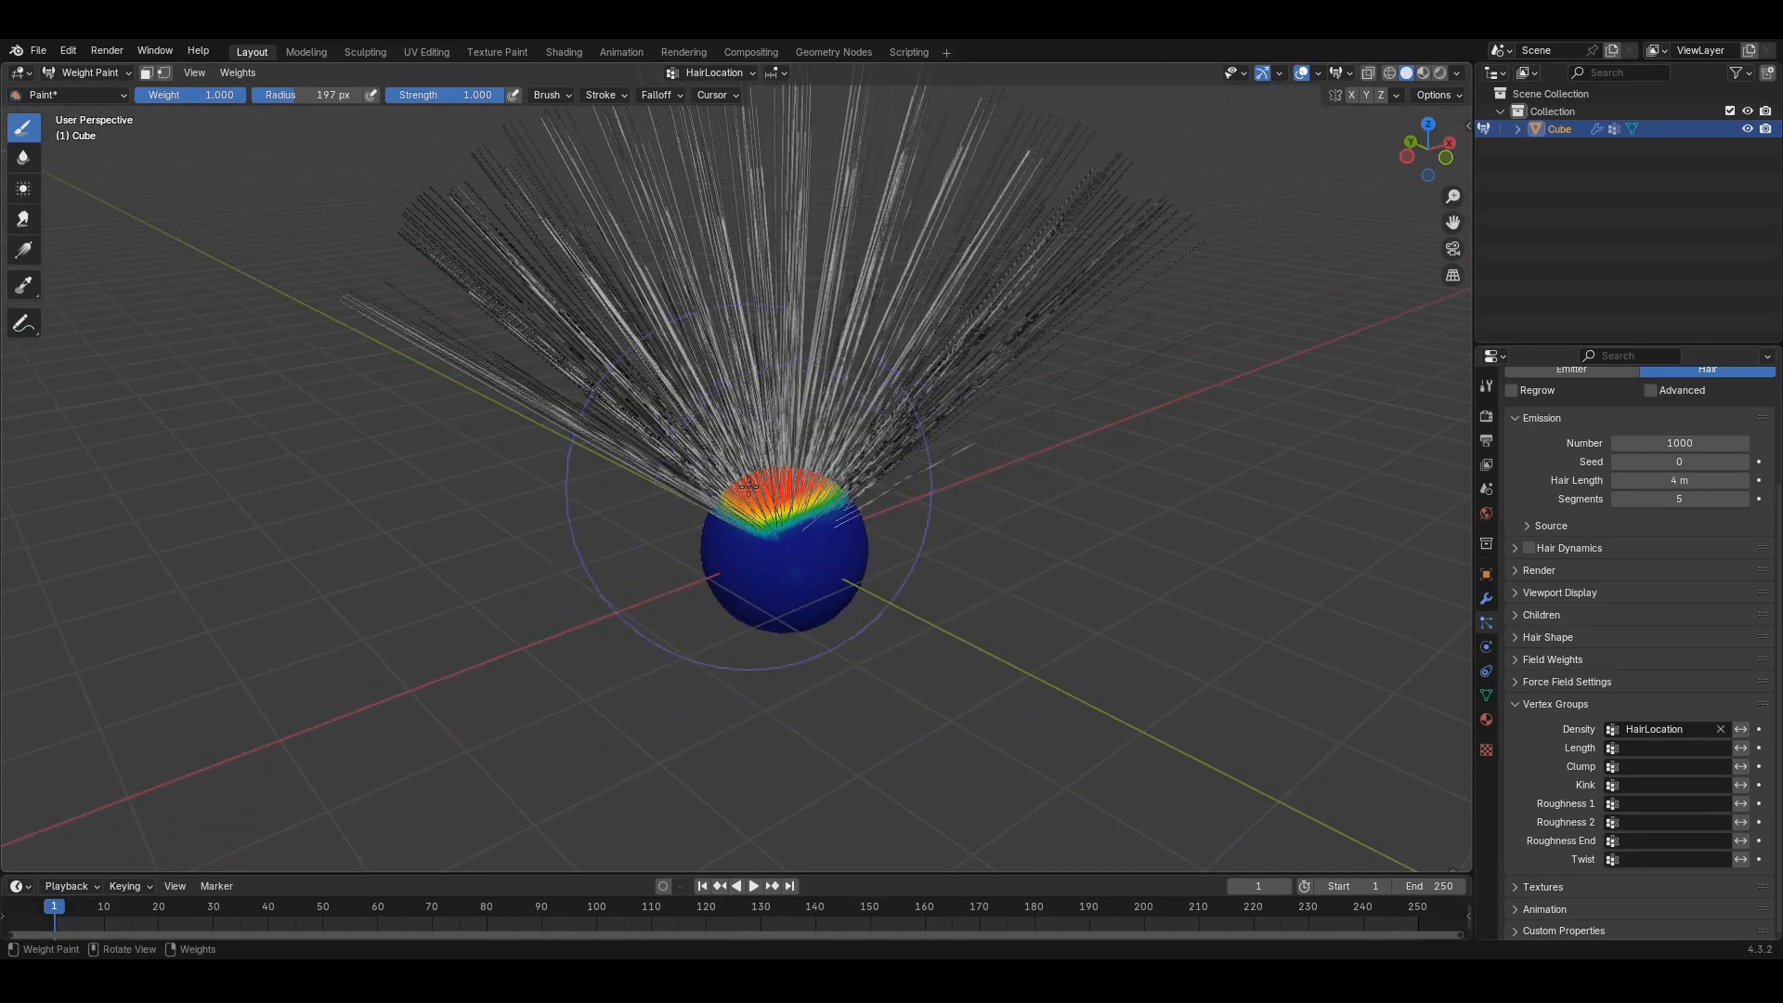
- Reduce Hair Length from 4 m to 1.26 m and orbit to view the shorter strands
scroll(1562, 526, up, 4)
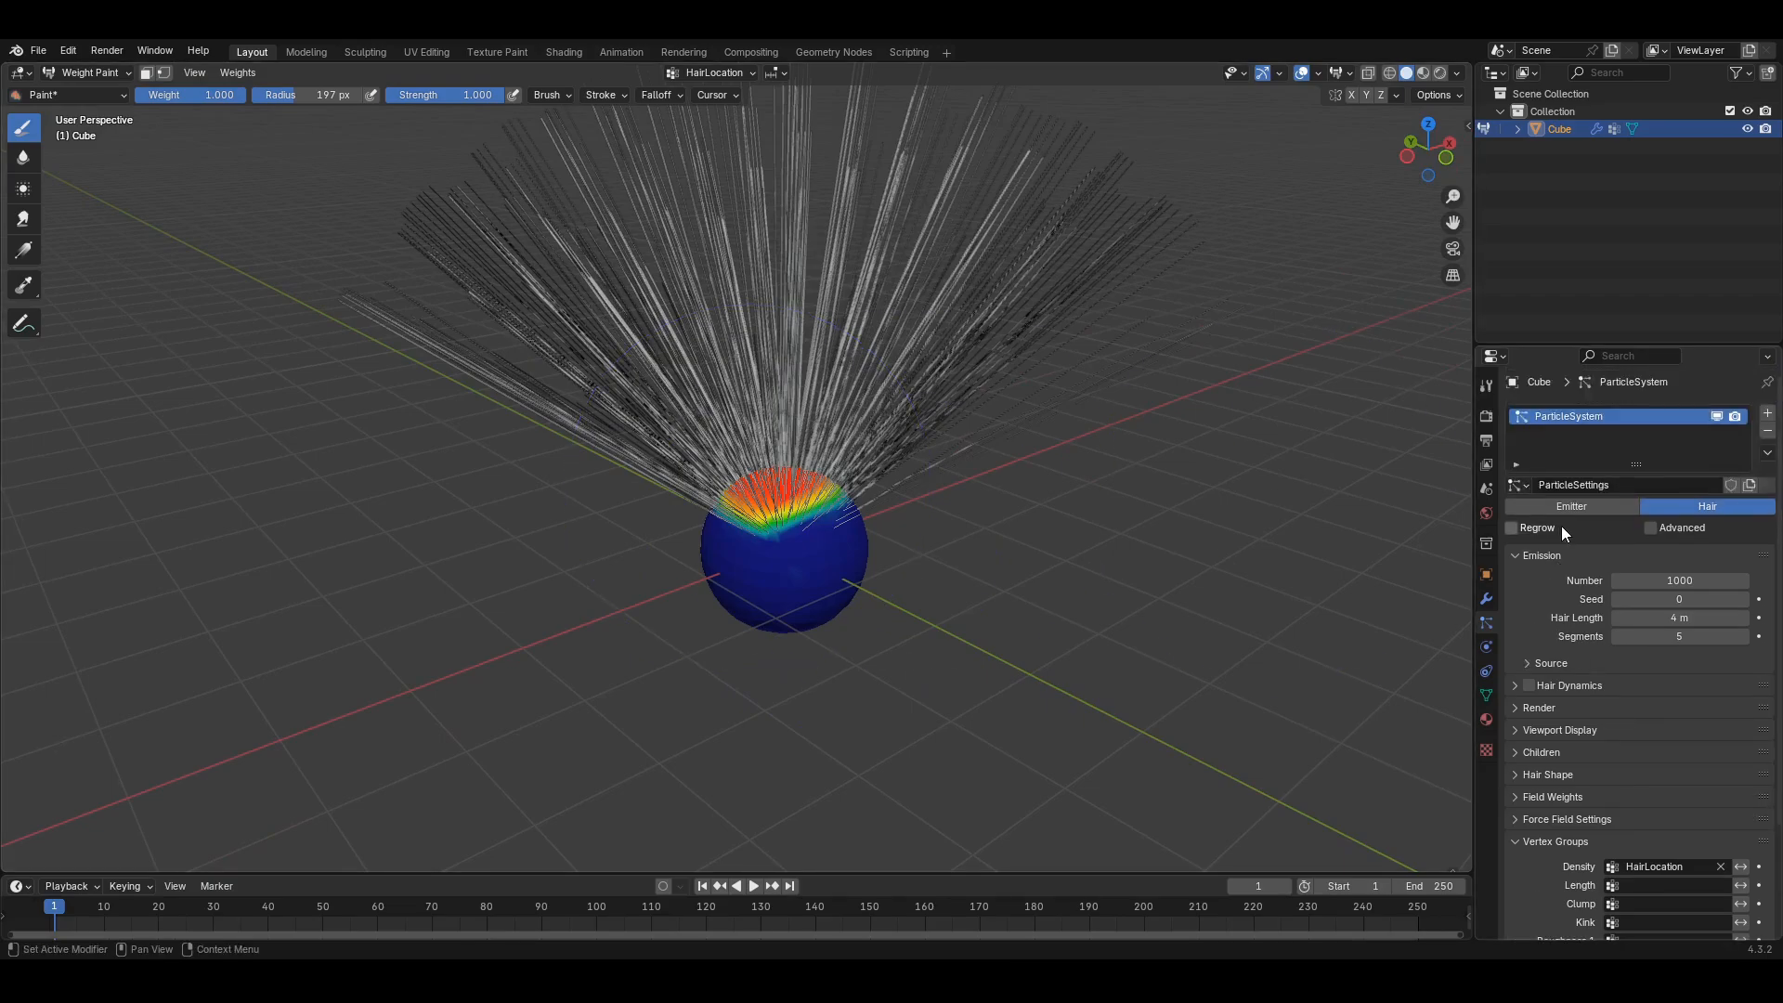
drag(1702, 618, 1684, 618)
scroll(897, 552, up, 5)
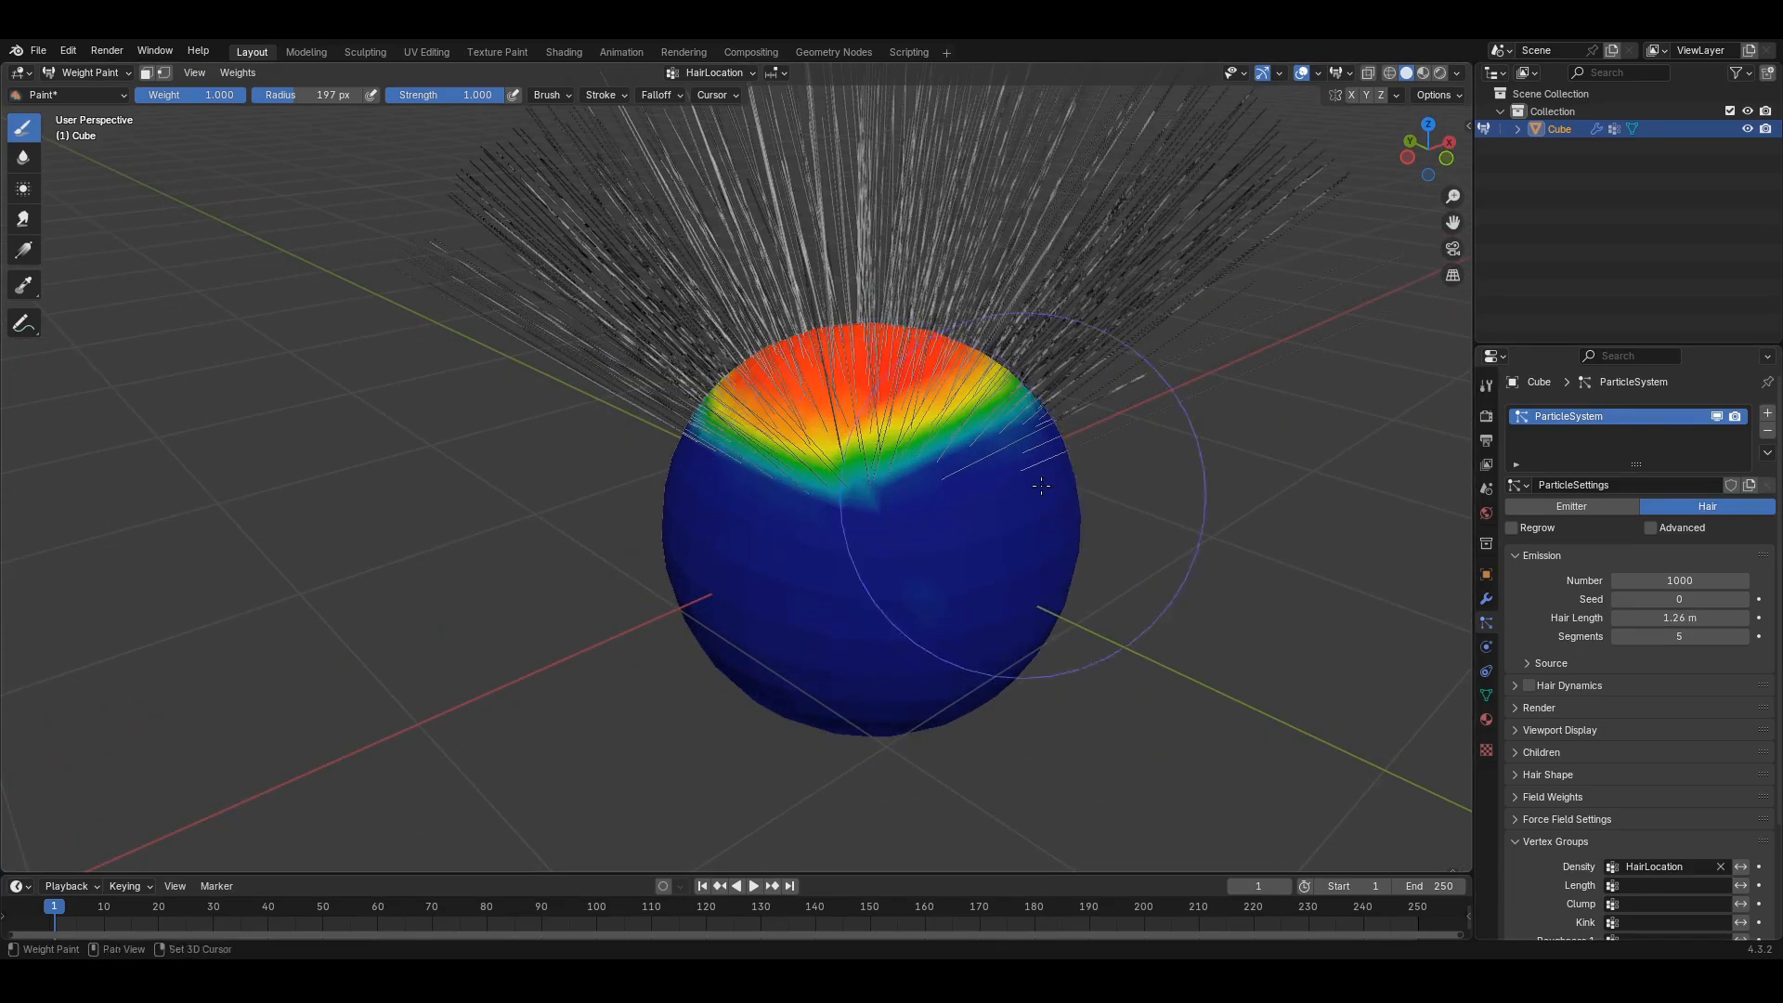
mouse_move(897, 552)
middle_down()
mouse_move(1000, 538)
mouse_move(1033, 568)
mouse_move(931, 481)
middle_up()
middle_drag(724, 594, 826, 600)
scroll(1639, 734, down, 3)
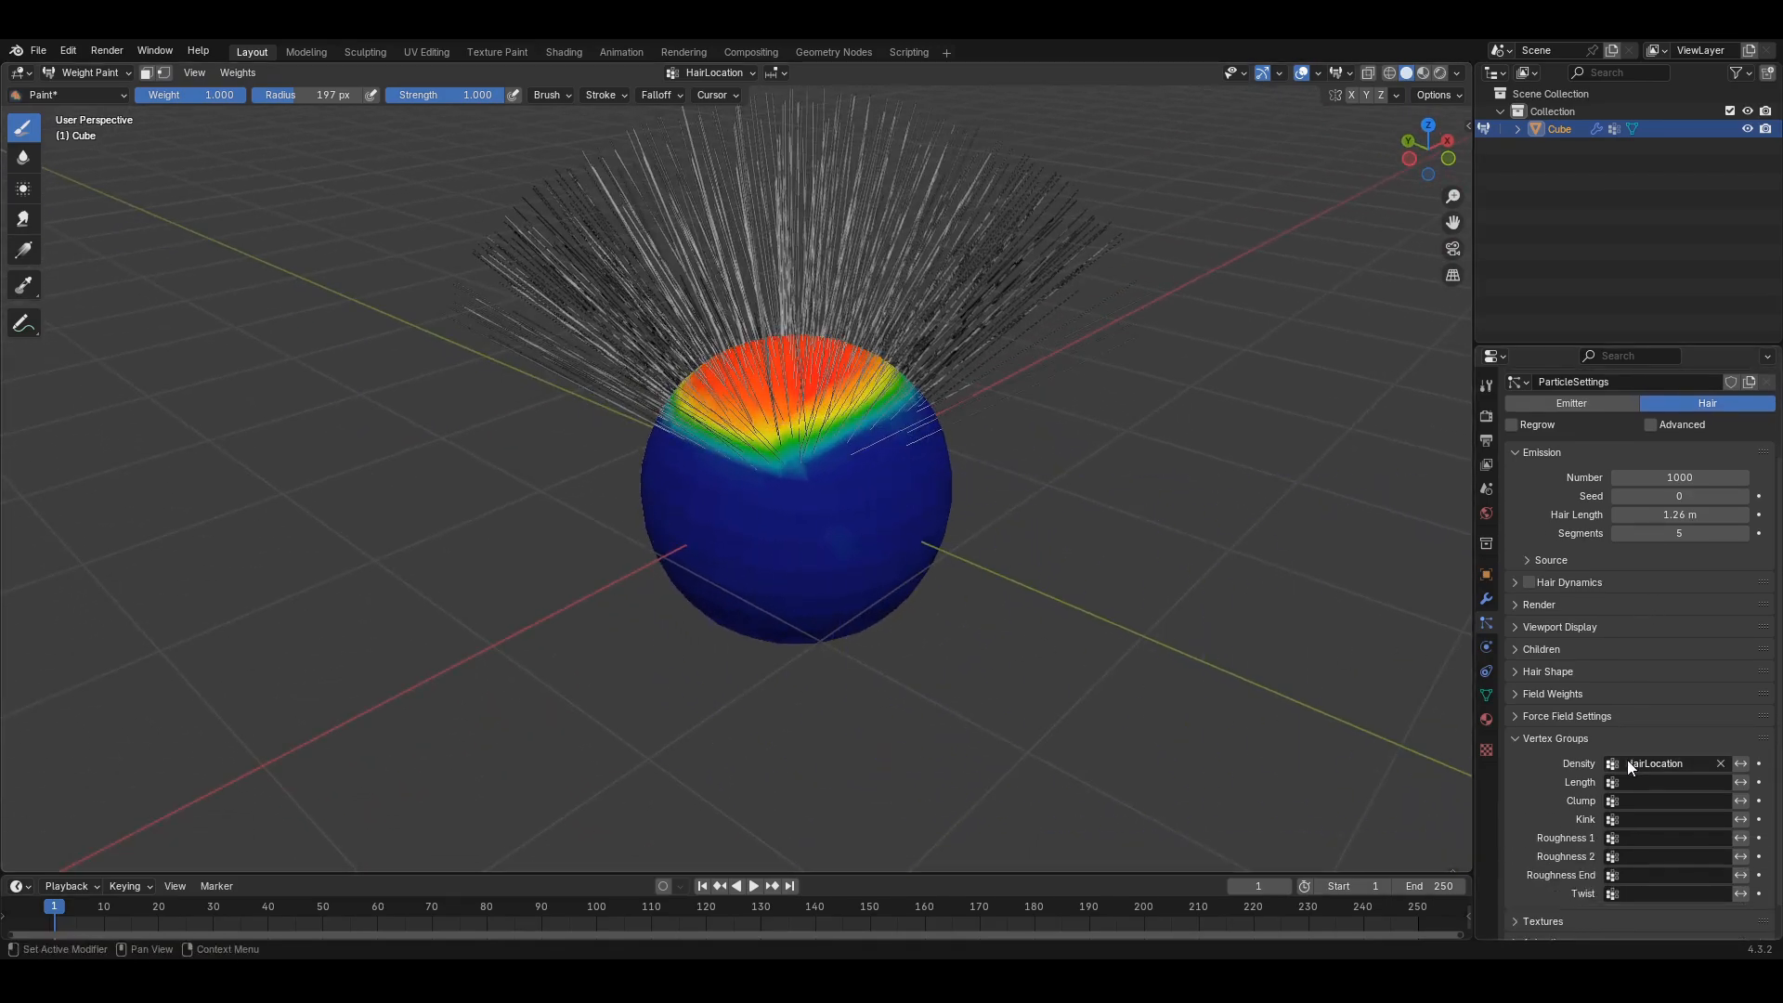
- Add a new vertex group named HairLength and orbit to view the sphere from above
click(1487, 695)
click(1760, 468)
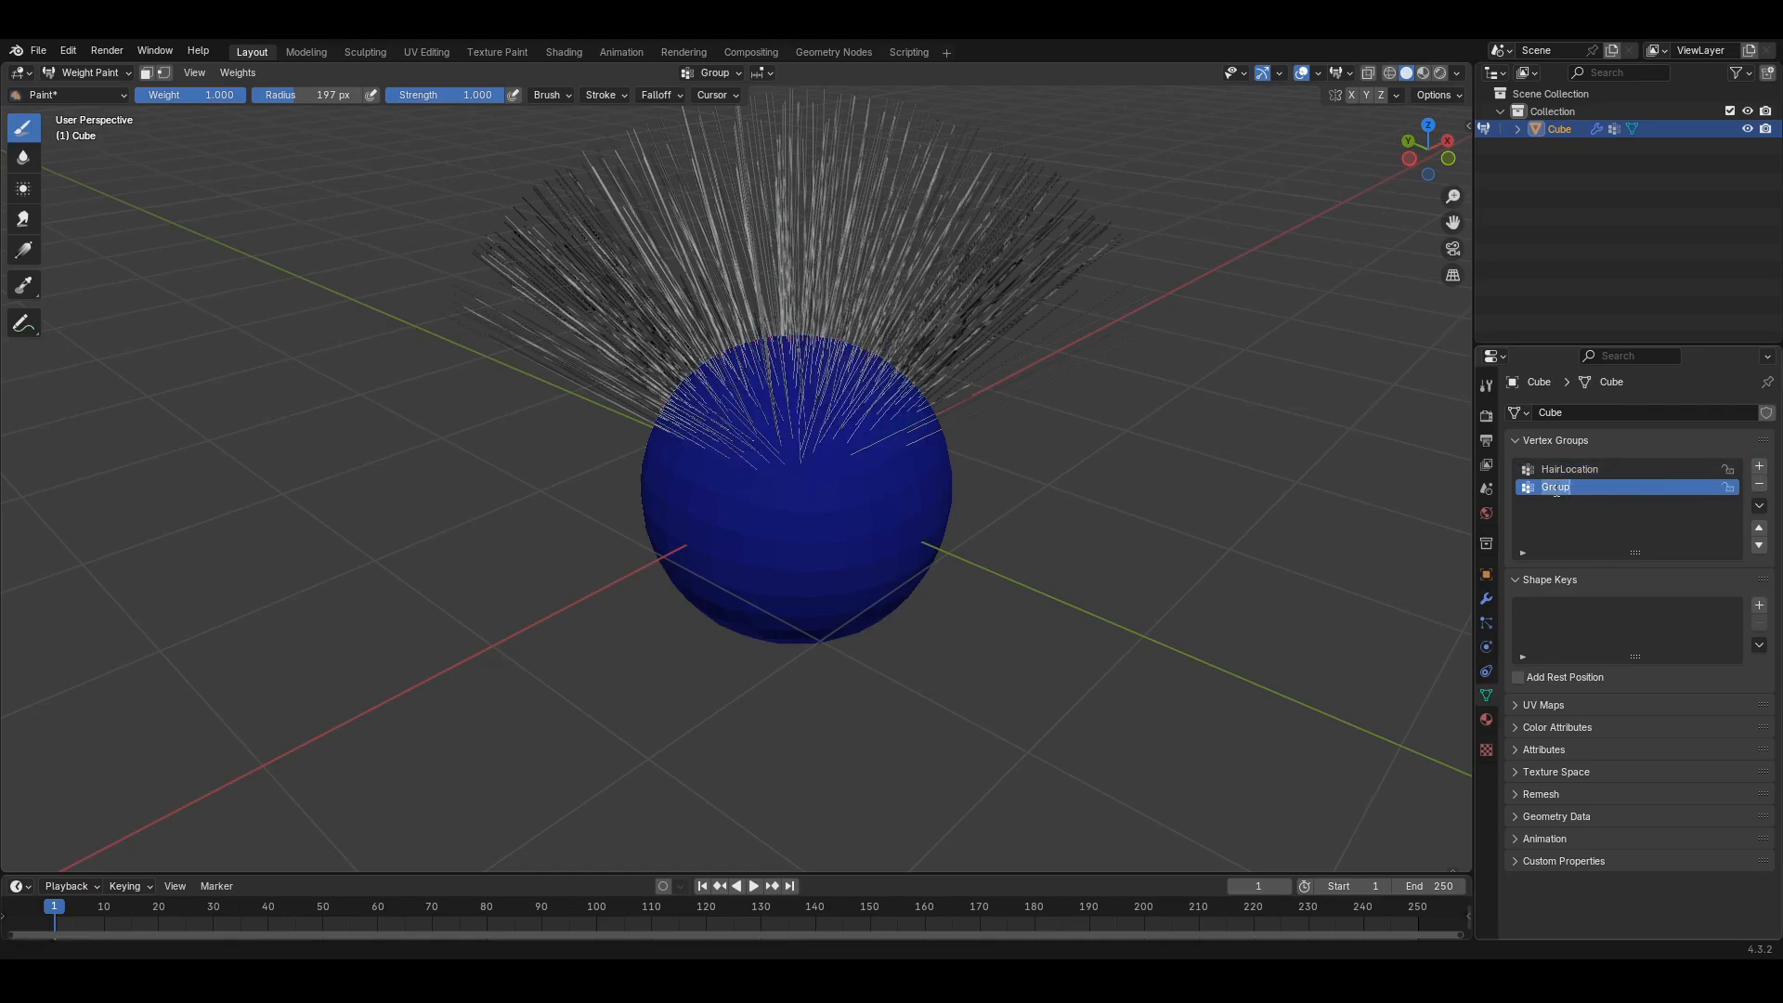
text(th)
key(Return)
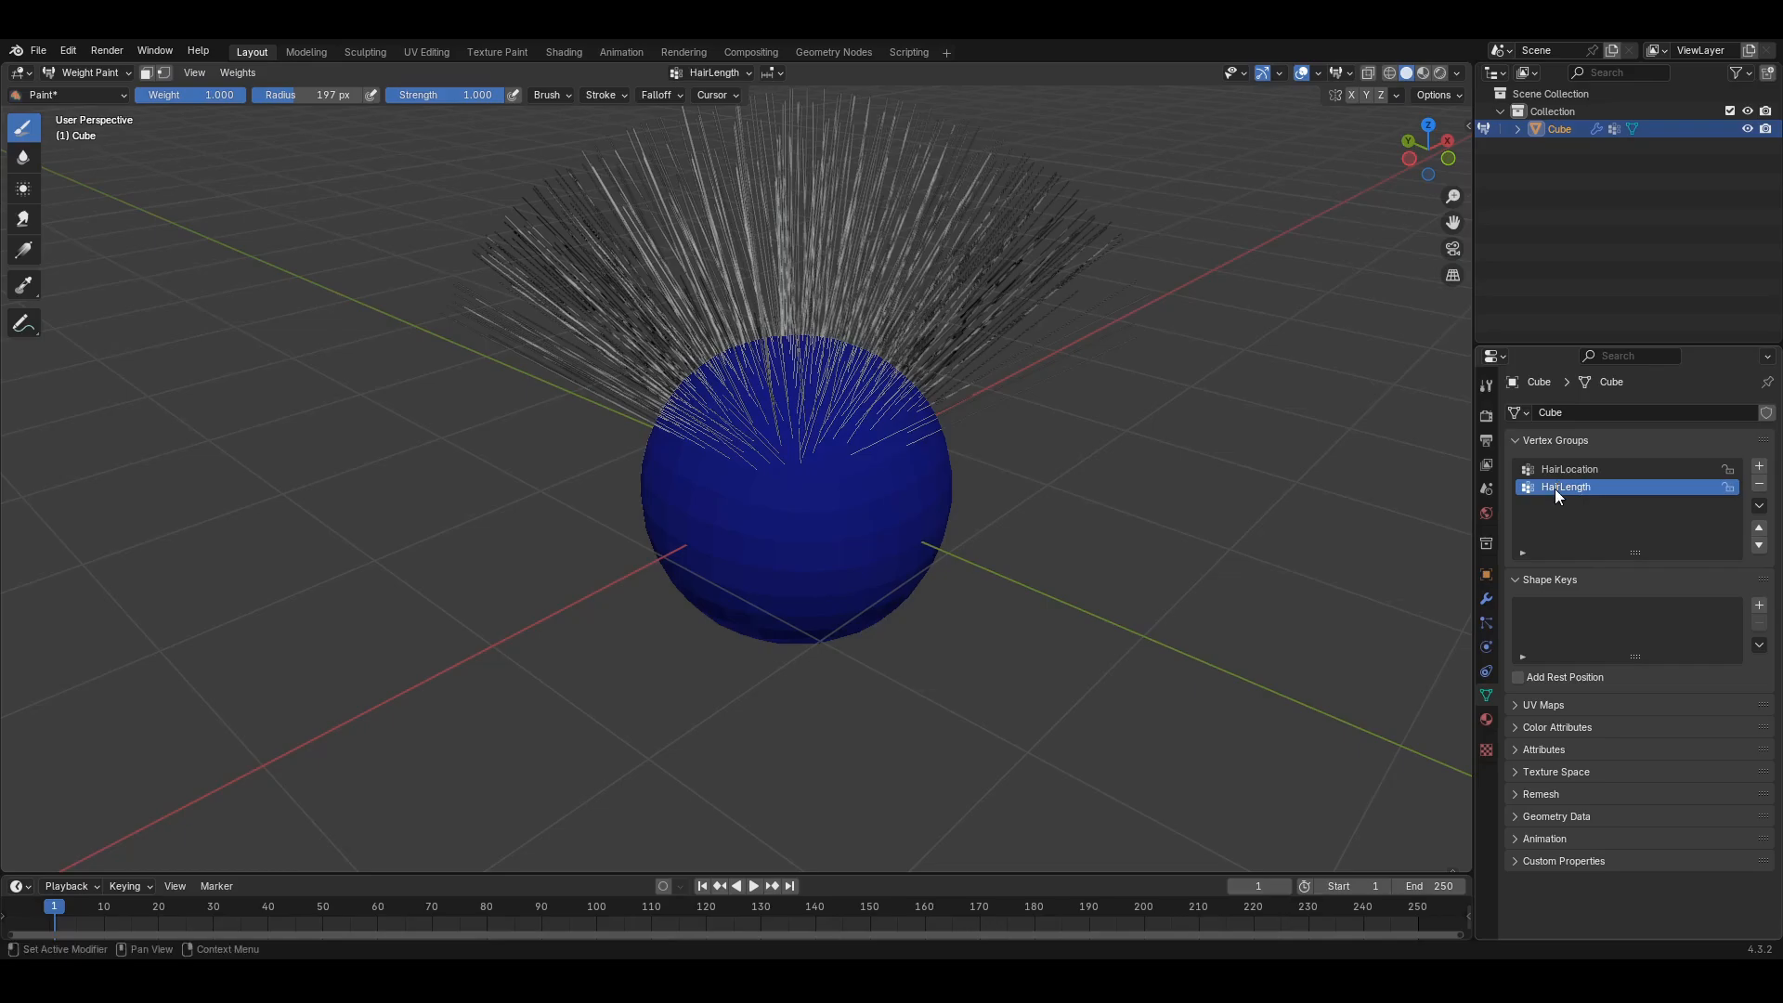
mouse_move(824, 748)
middle_down()
mouse_move(808, 757)
mouse_move(824, 768)
middle_up()
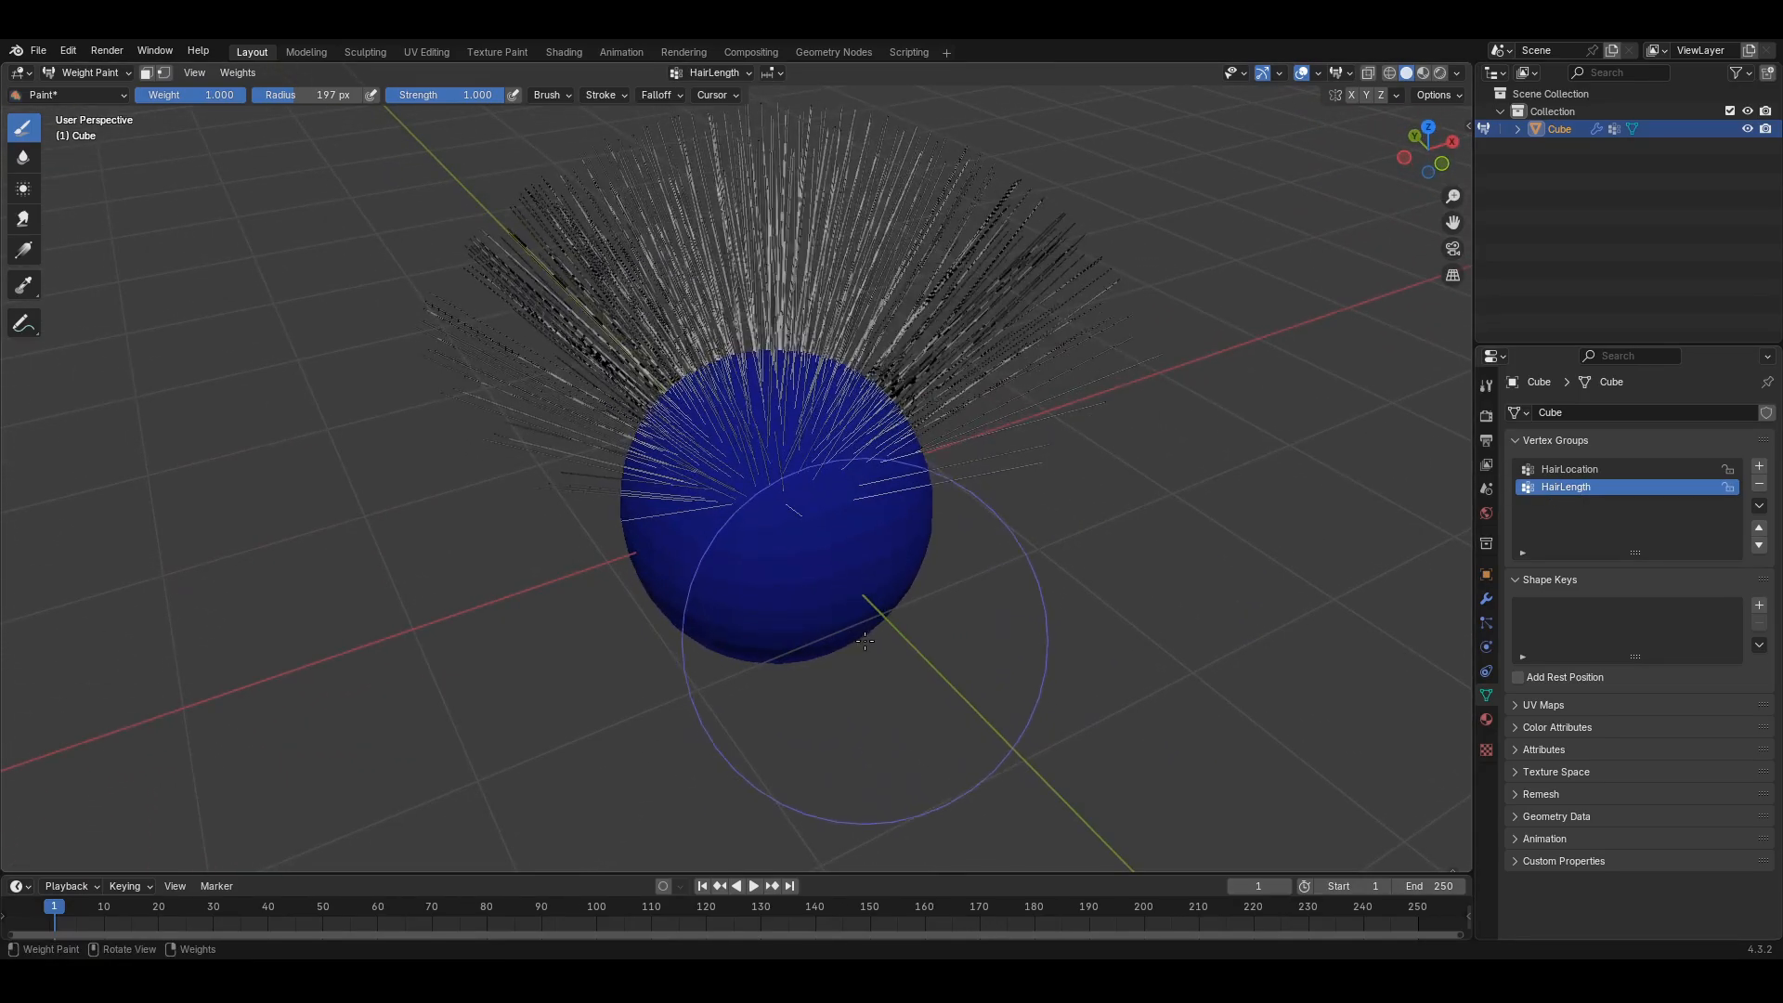
middle_drag(869, 673, 835, 650)
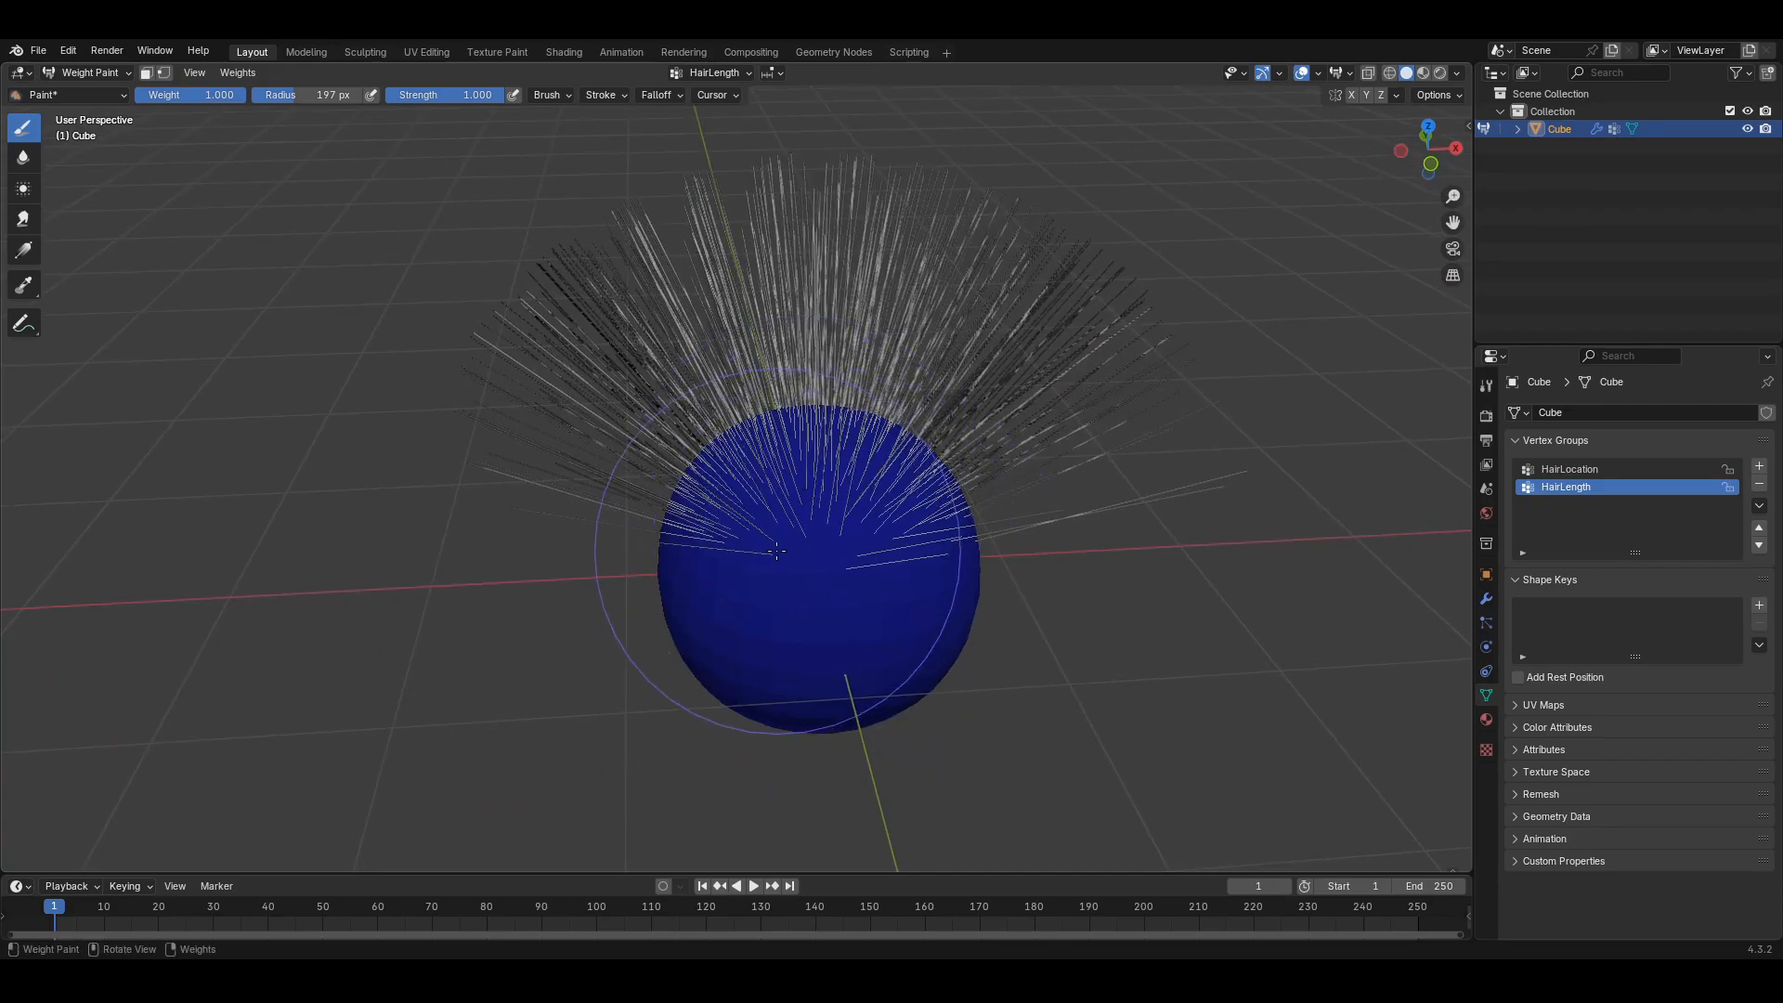
- With a 70 px brush, paint a strong weight streak up the front, then lower strength to 0.262
key(f)
click(515, 469)
middle_drag(853, 558, 859, 594)
drag(865, 667, 824, 451)
middle_drag(824, 680, 826, 595)
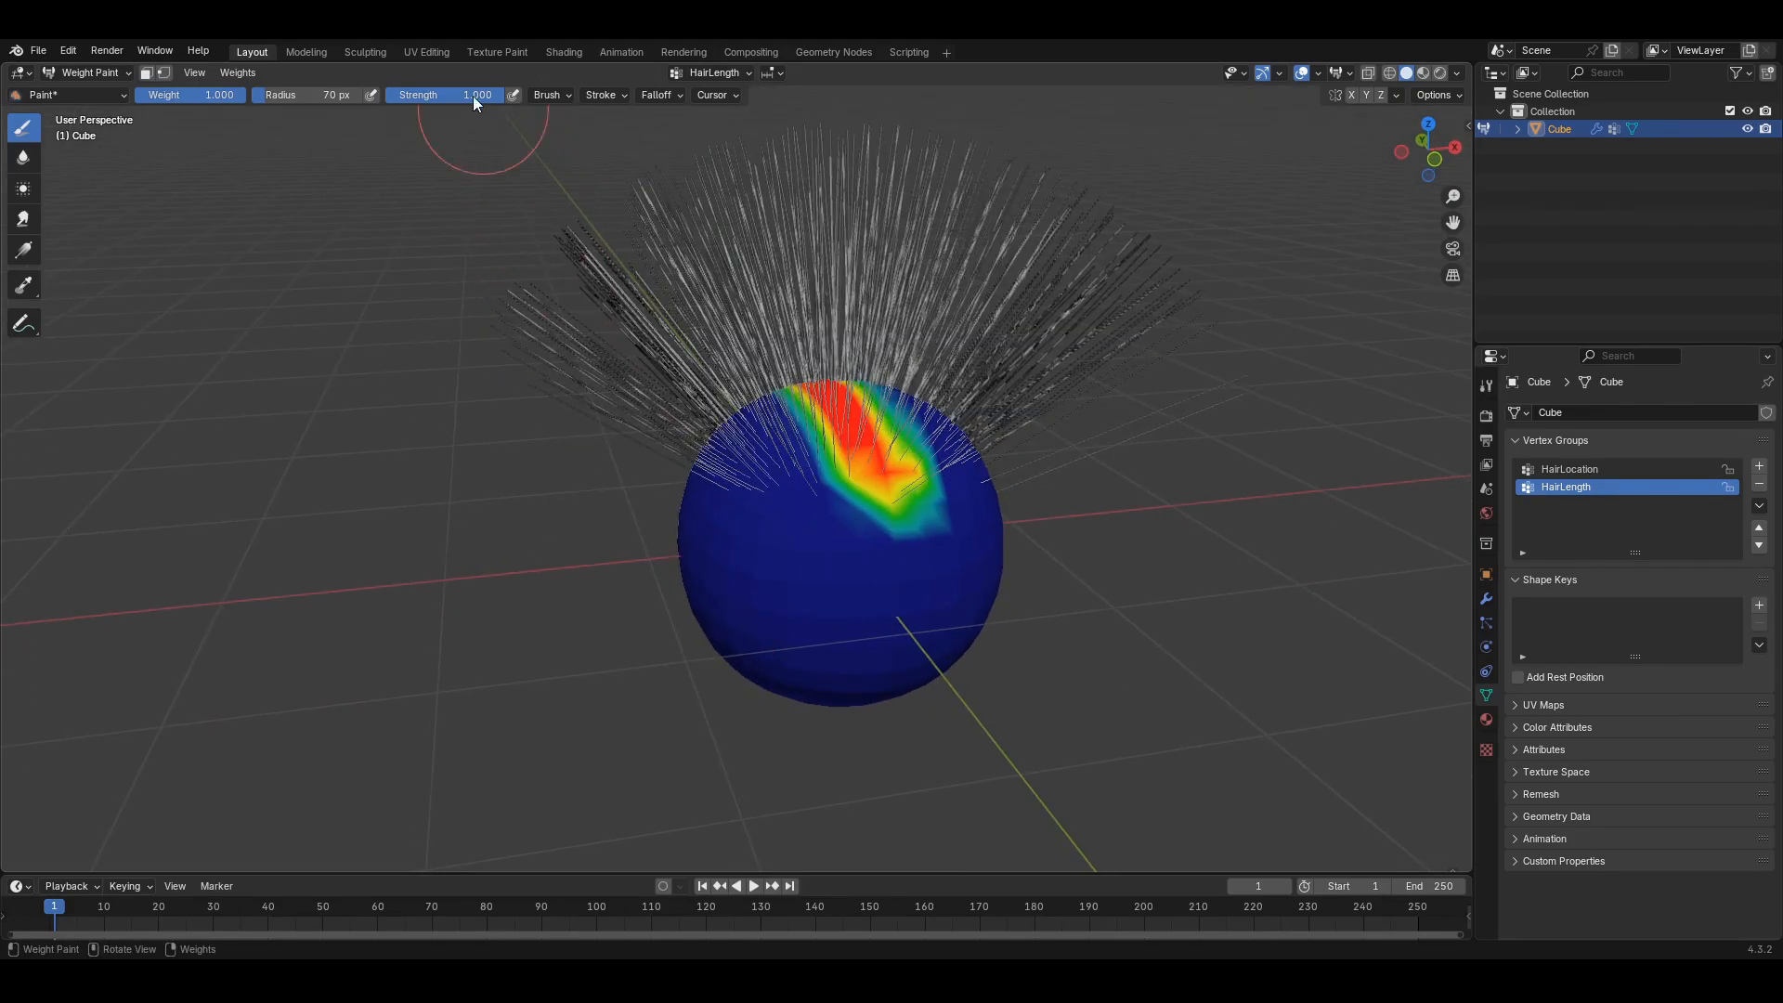
drag(421, 94, 416, 95)
- With a 127 px brush, paint low teal weight over the upper left and right, then return to particle settings
key(f)
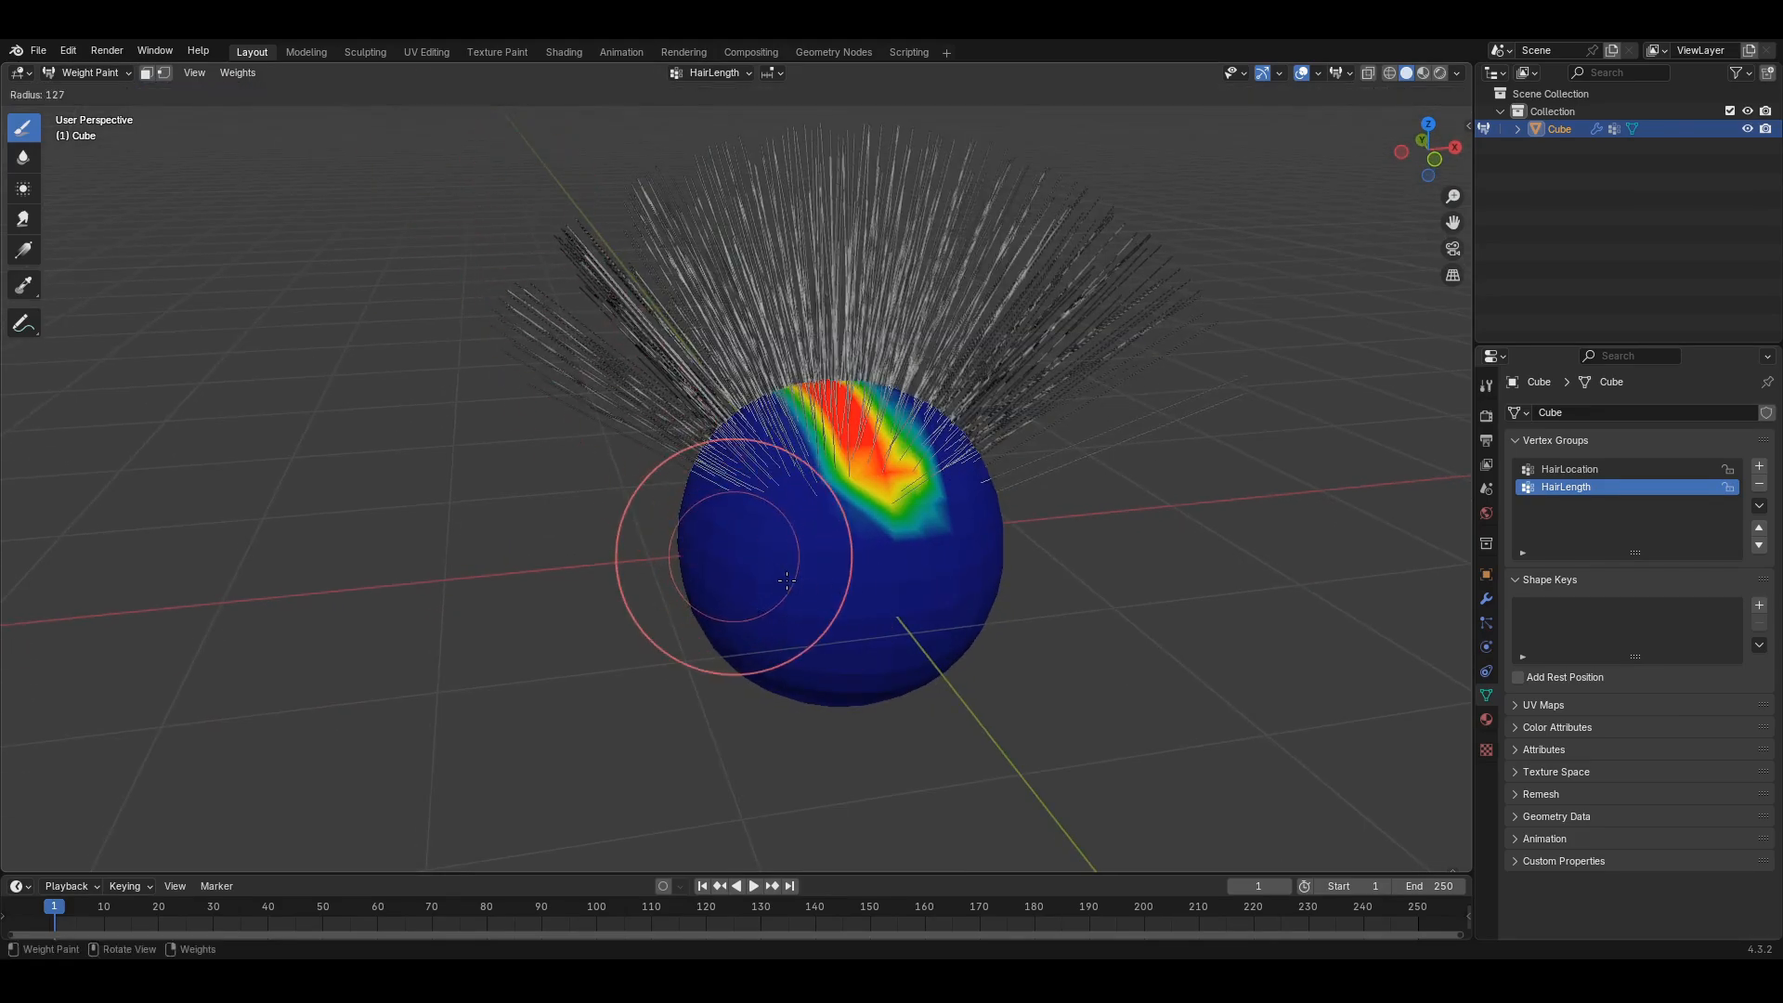
click(851, 559)
drag(785, 531, 745, 416)
middle_drag(1019, 595, 867, 648)
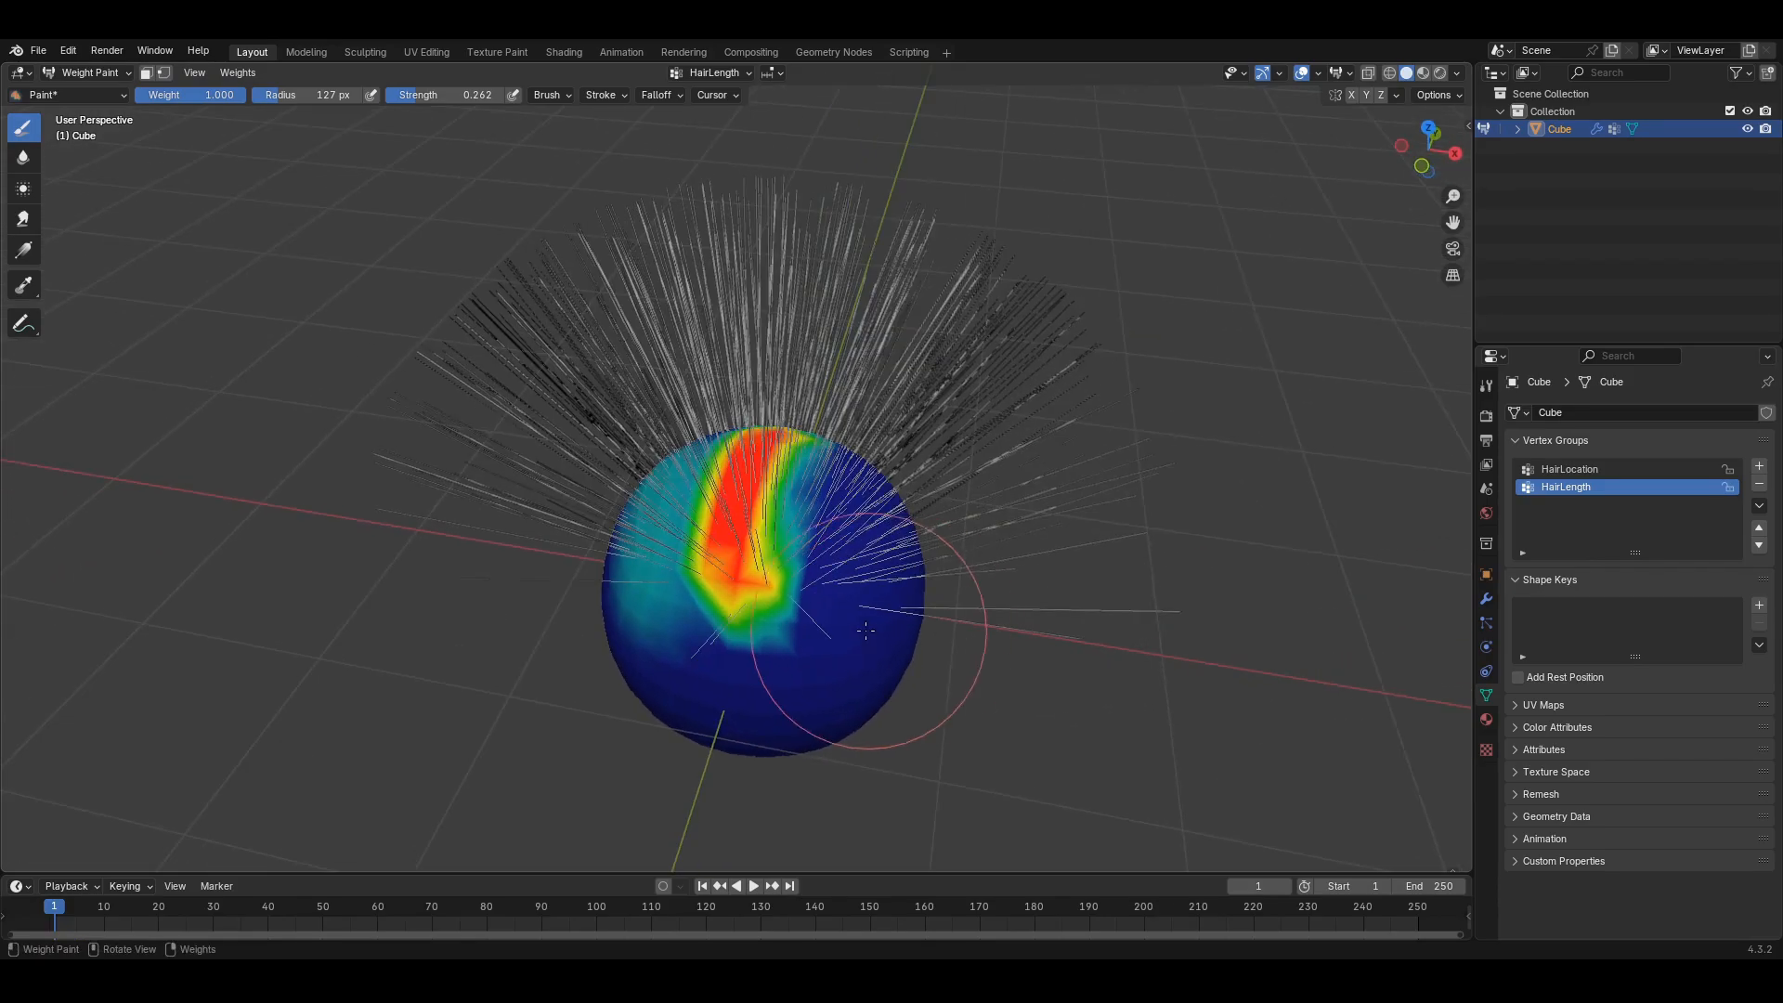
mouse_move(845, 606)
mouse_down()
mouse_move(836, 478)
mouse_move(867, 431)
mouse_up()
middle_drag(779, 706, 847, 662)
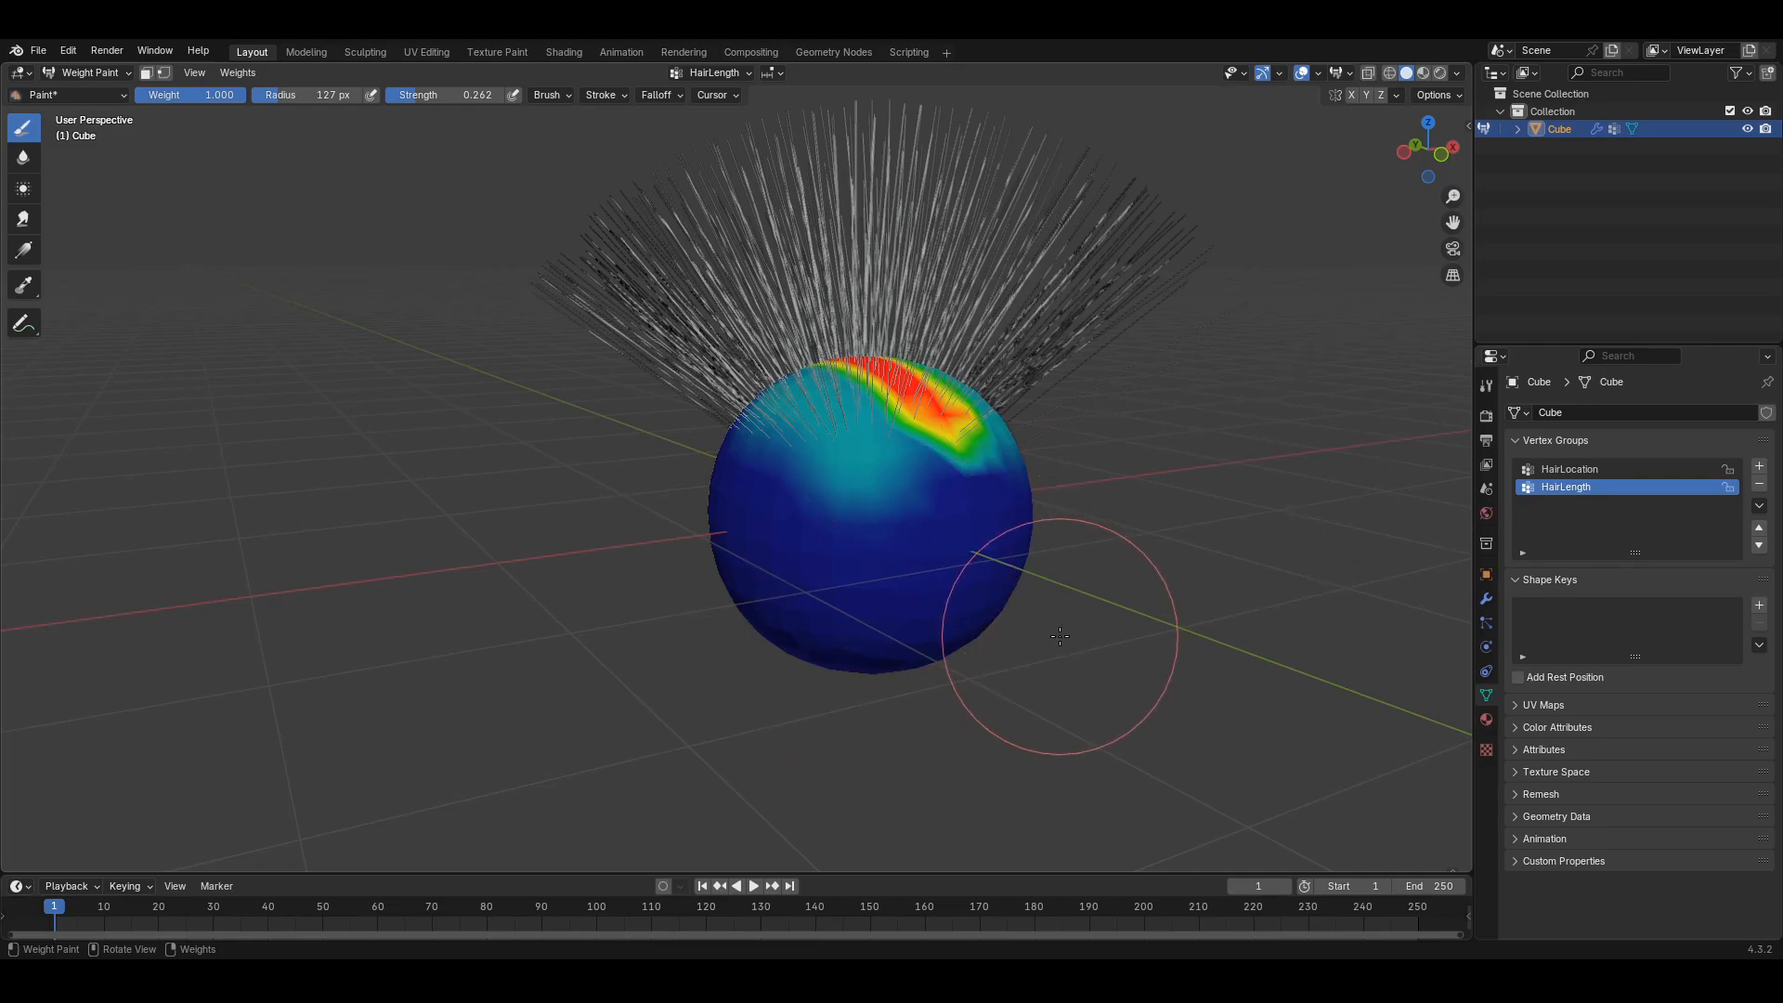
middle_drag(1057, 642, 1170, 628)
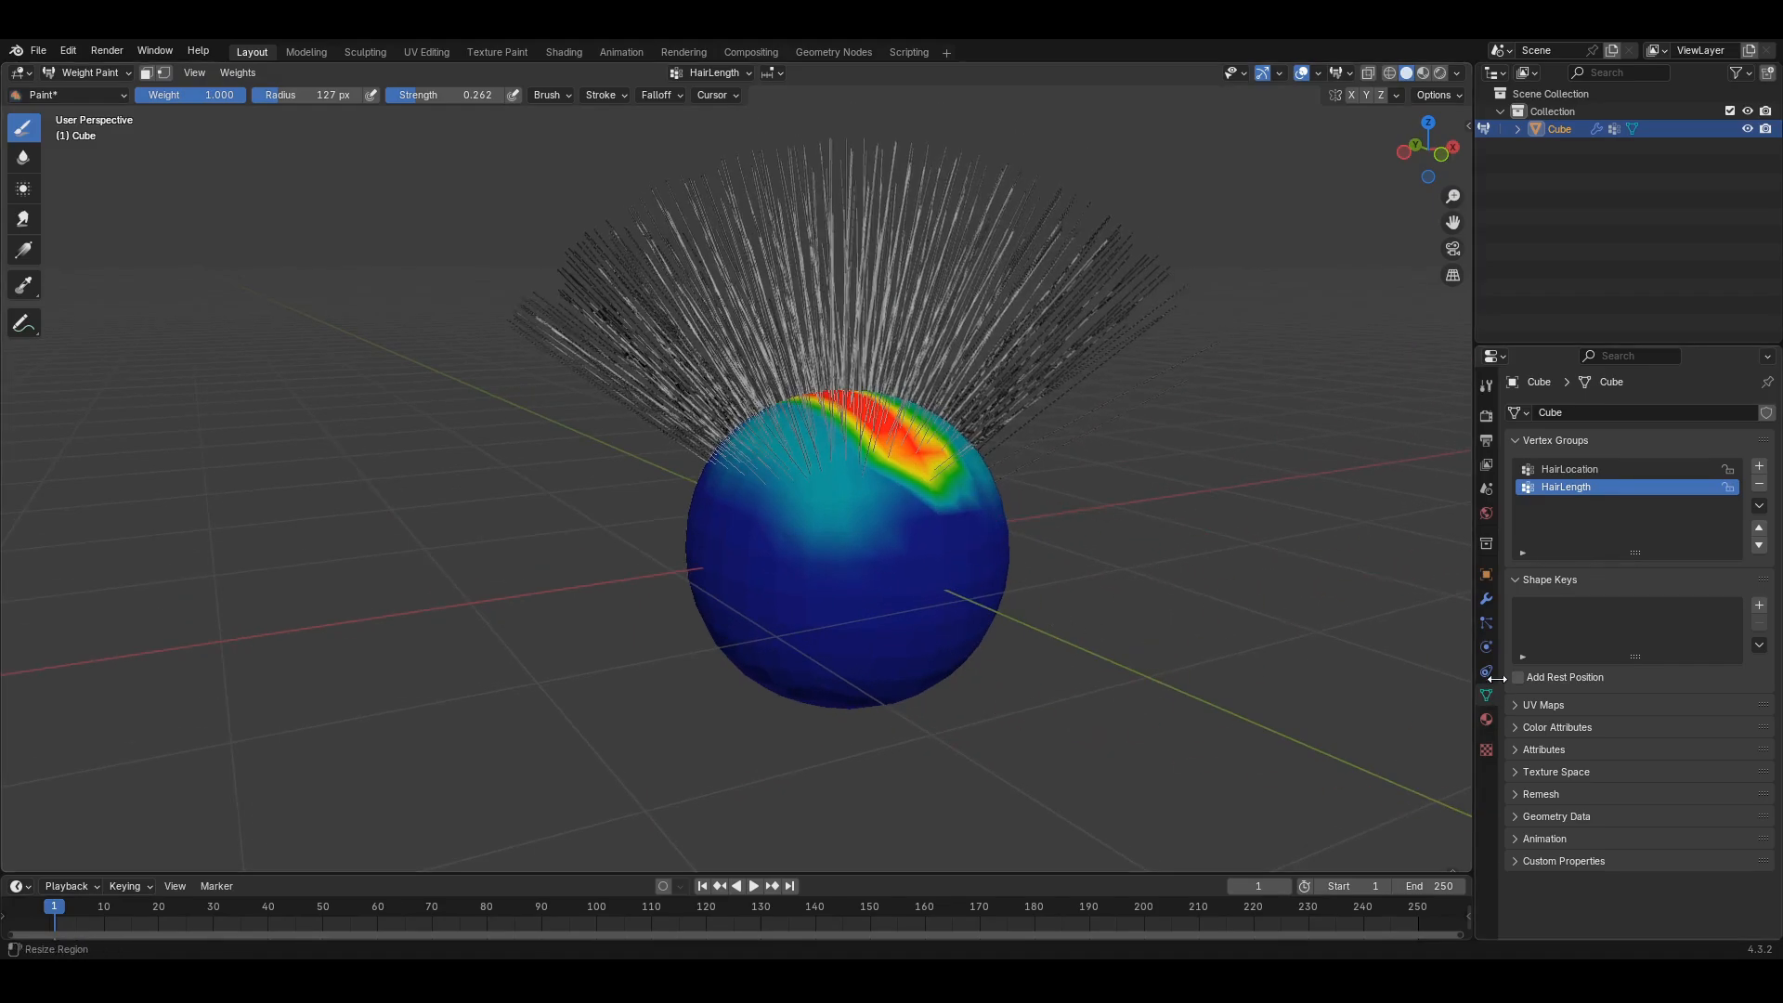
click(1487, 622)
scroll(1618, 832, down, 4)
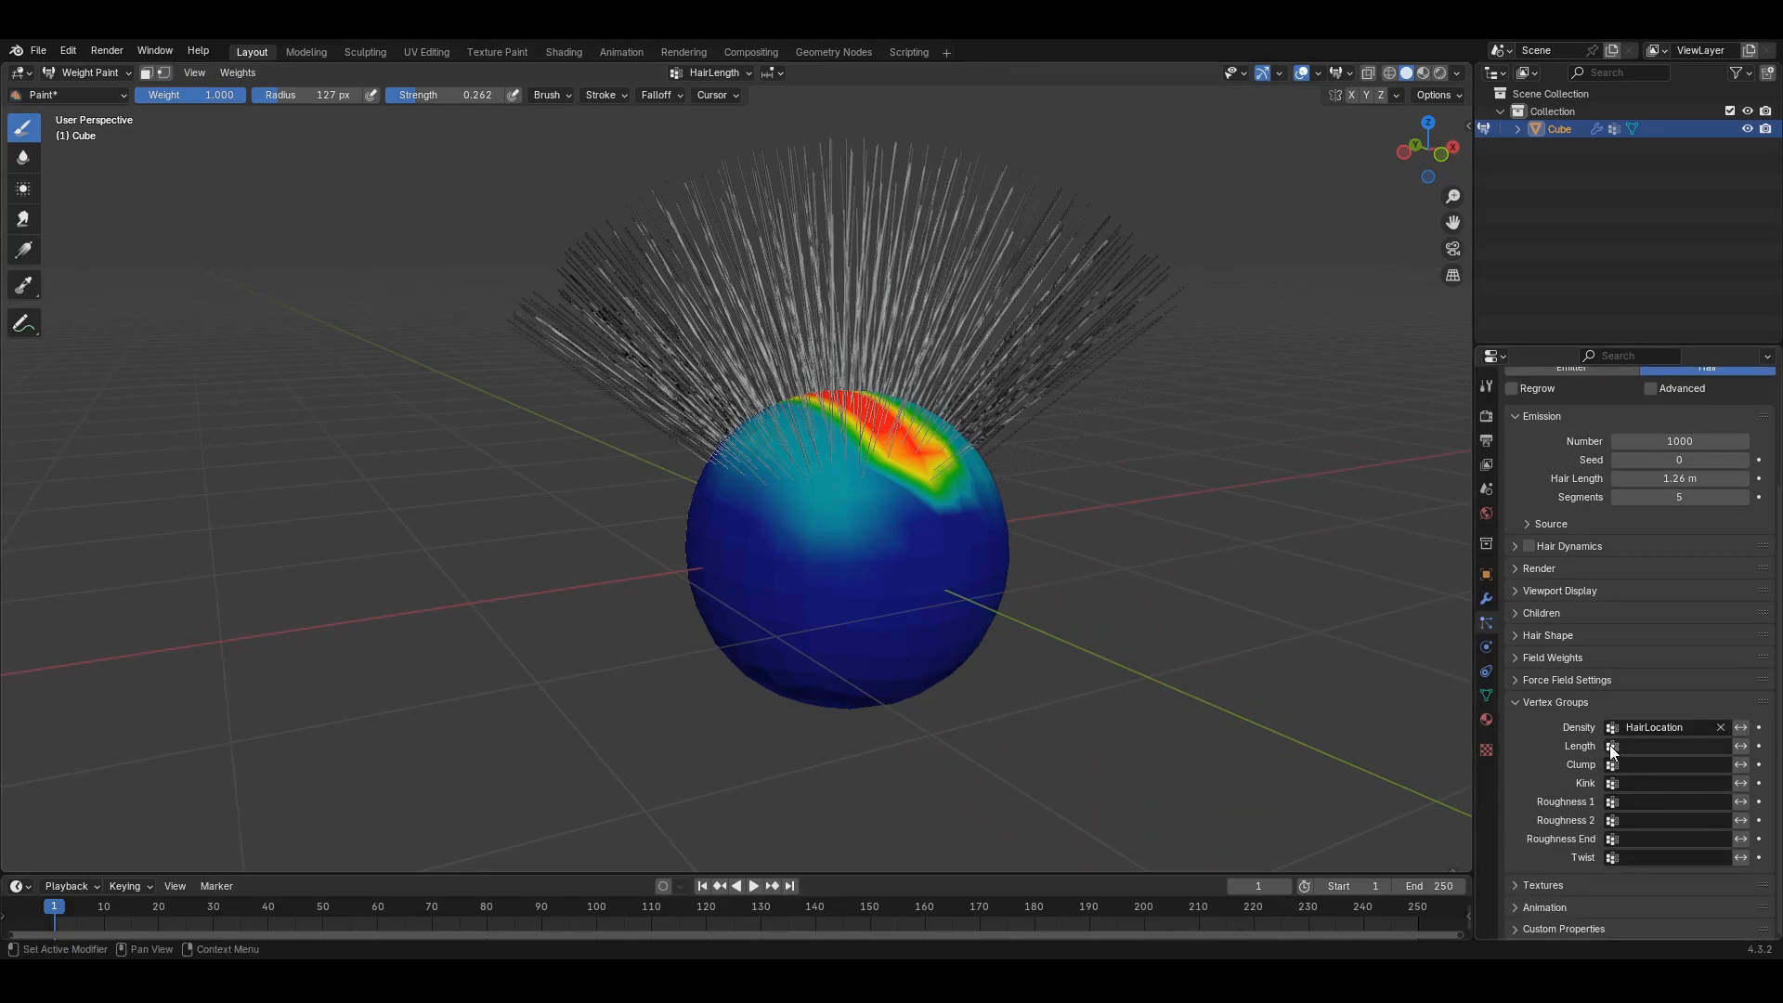
- Set the hair Length vertex group to HairLength and orbit to inspect the taller strands
click(1662, 747)
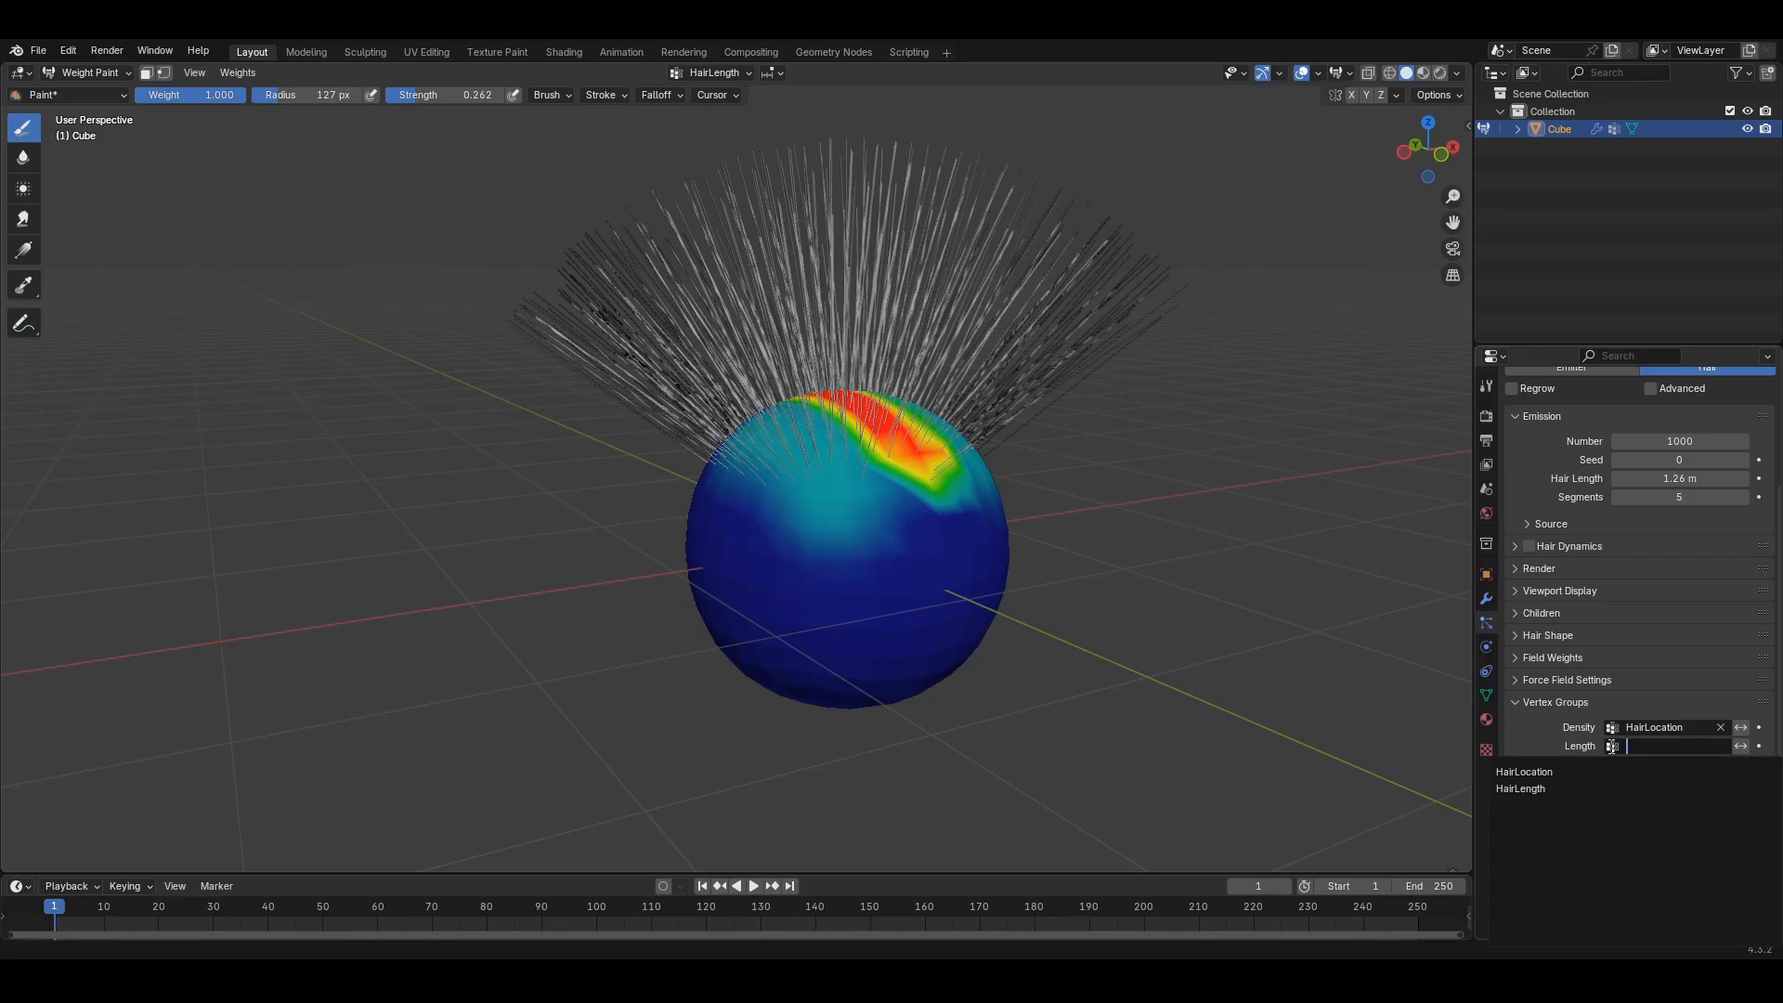
click(1523, 787)
mouse_move(1281, 687)
middle_down()
mouse_move(1161, 641)
mouse_move(1189, 743)
mouse_move(1235, 706)
mouse_move(1218, 679)
middle_up()
mouse_move(817, 102)
middle_down()
mouse_move(845, 316)
mouse_move(914, 566)
mouse_move(780, 441)
mouse_move(914, 595)
mouse_move(952, 571)
mouse_move(891, 478)
middle_up()
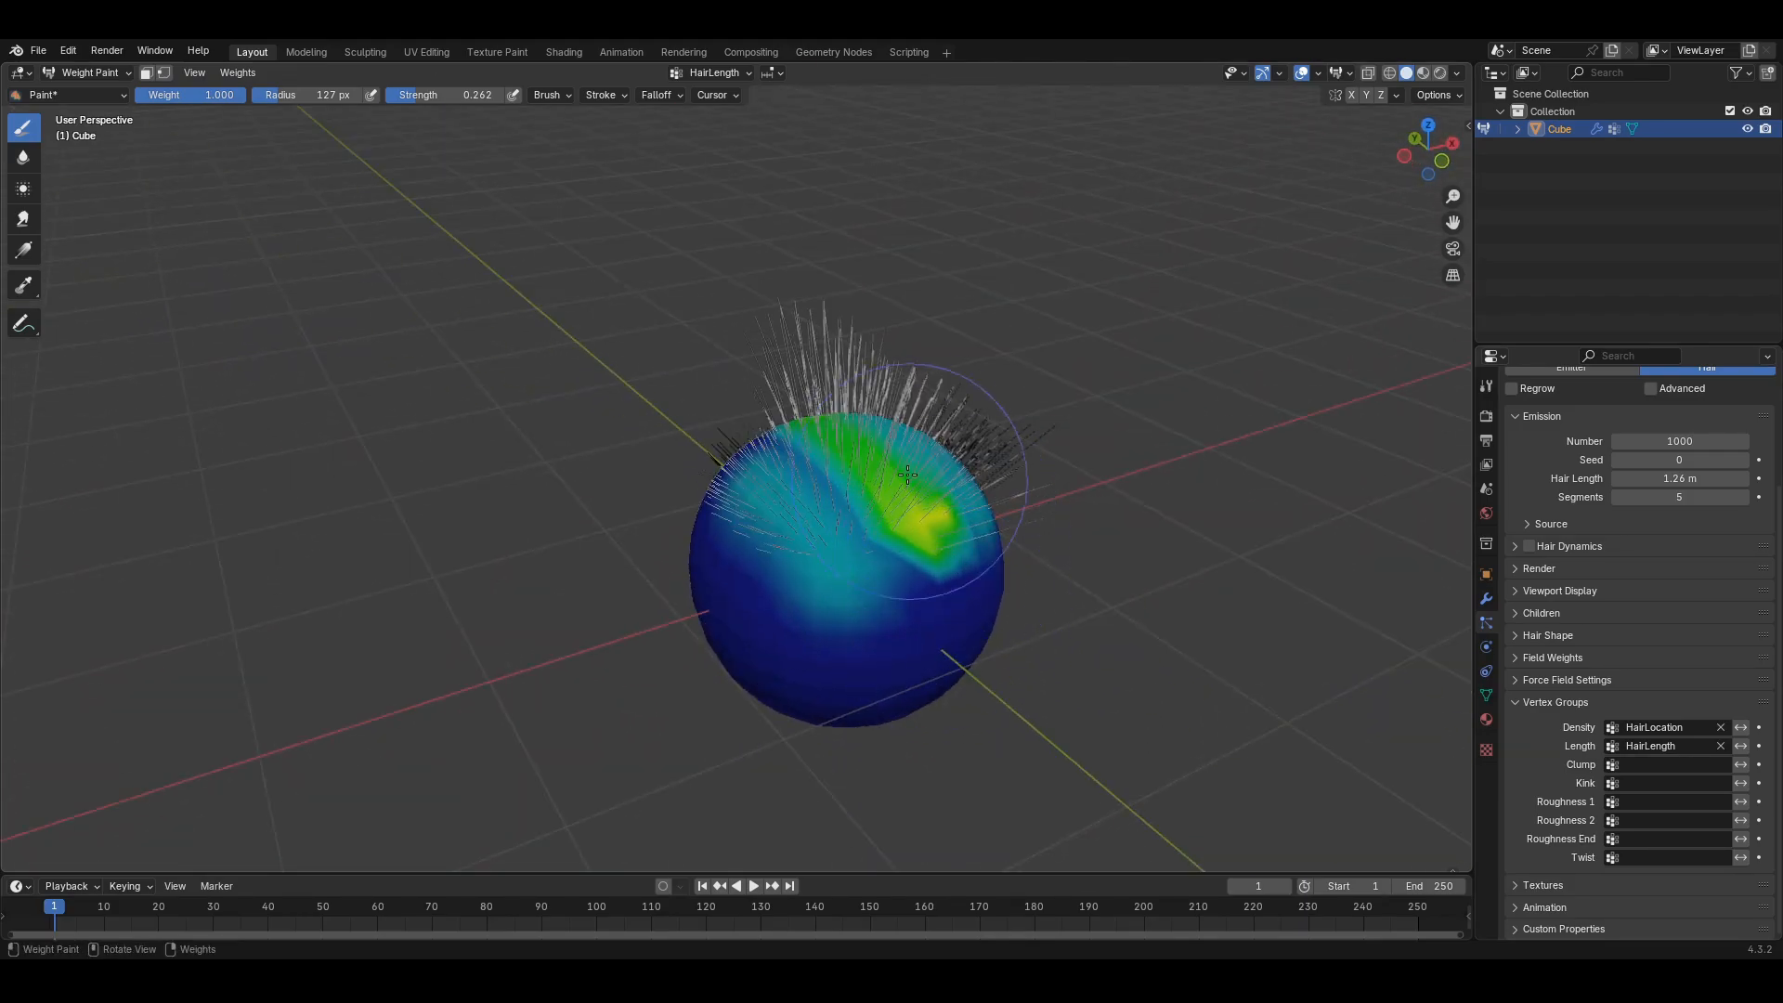
mouse_move(812, 407)
middle_down()
mouse_move(864, 557)
mouse_move(929, 520)
mouse_move(1055, 625)
mouse_move(880, 450)
middle_up()
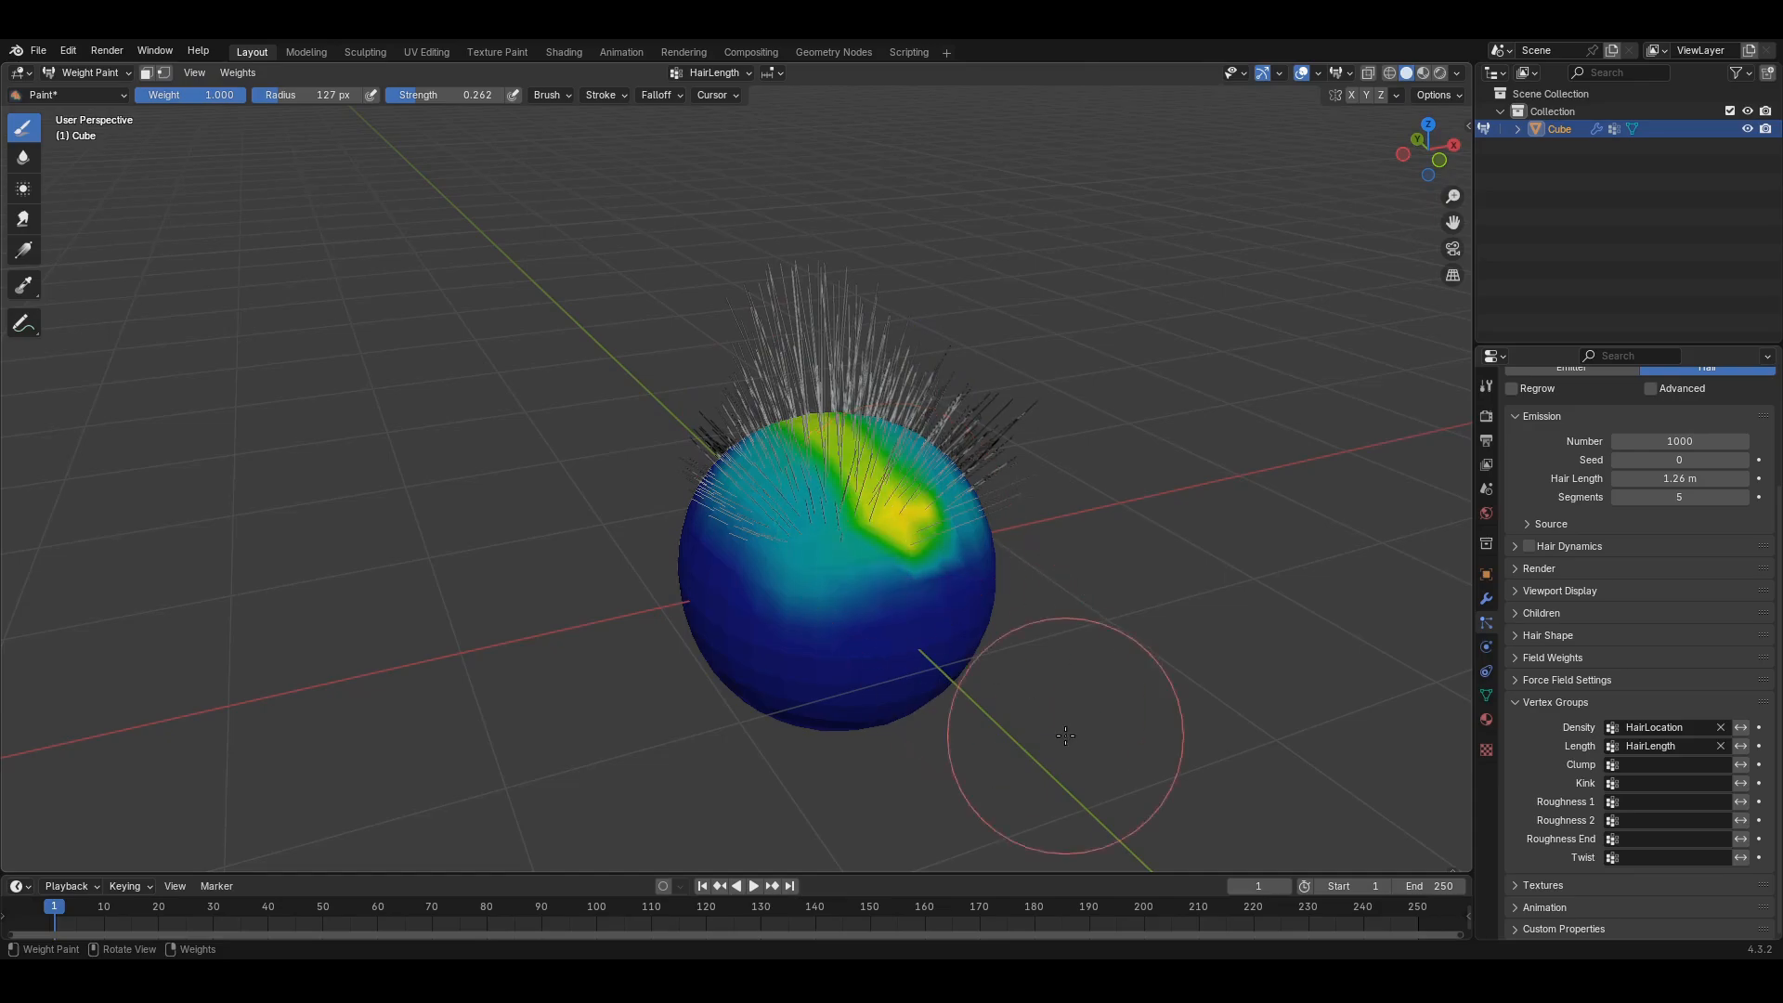
mouse_move(1043, 756)
middle_down()
mouse_move(1013, 676)
mouse_move(1050, 697)
mouse_move(1039, 637)
mouse_move(1155, 749)
middle_up()
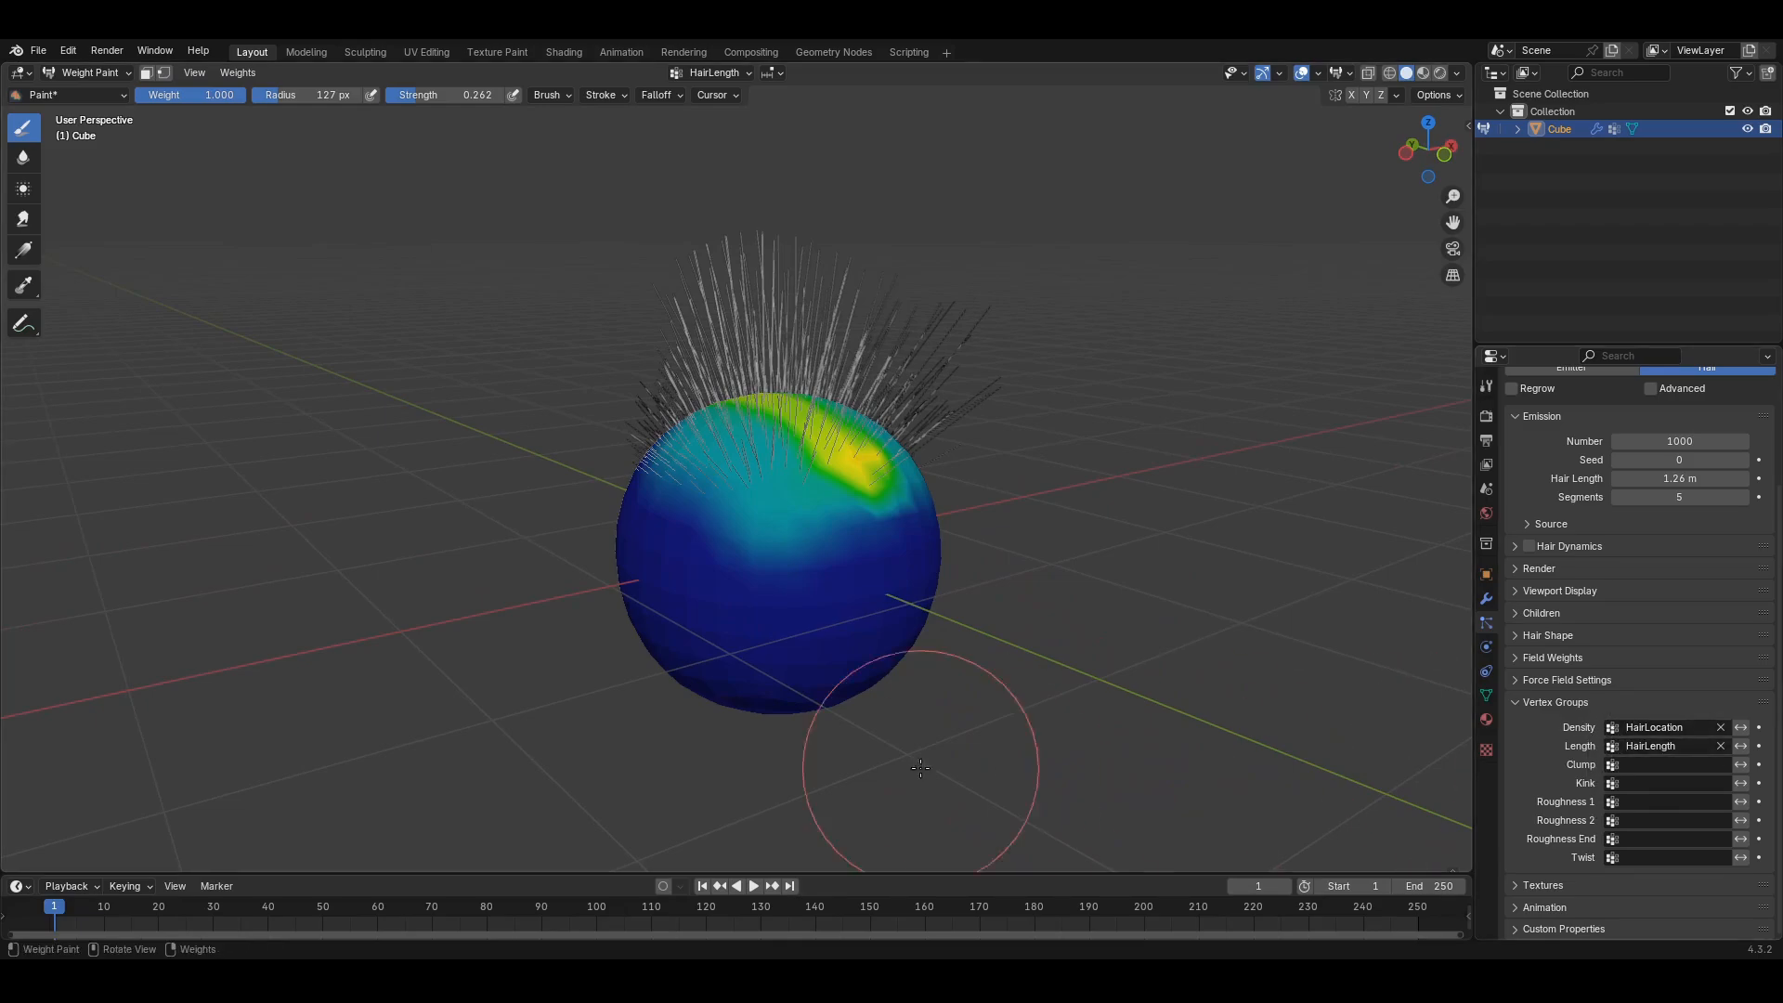
middle_drag(921, 767, 1012, 641)
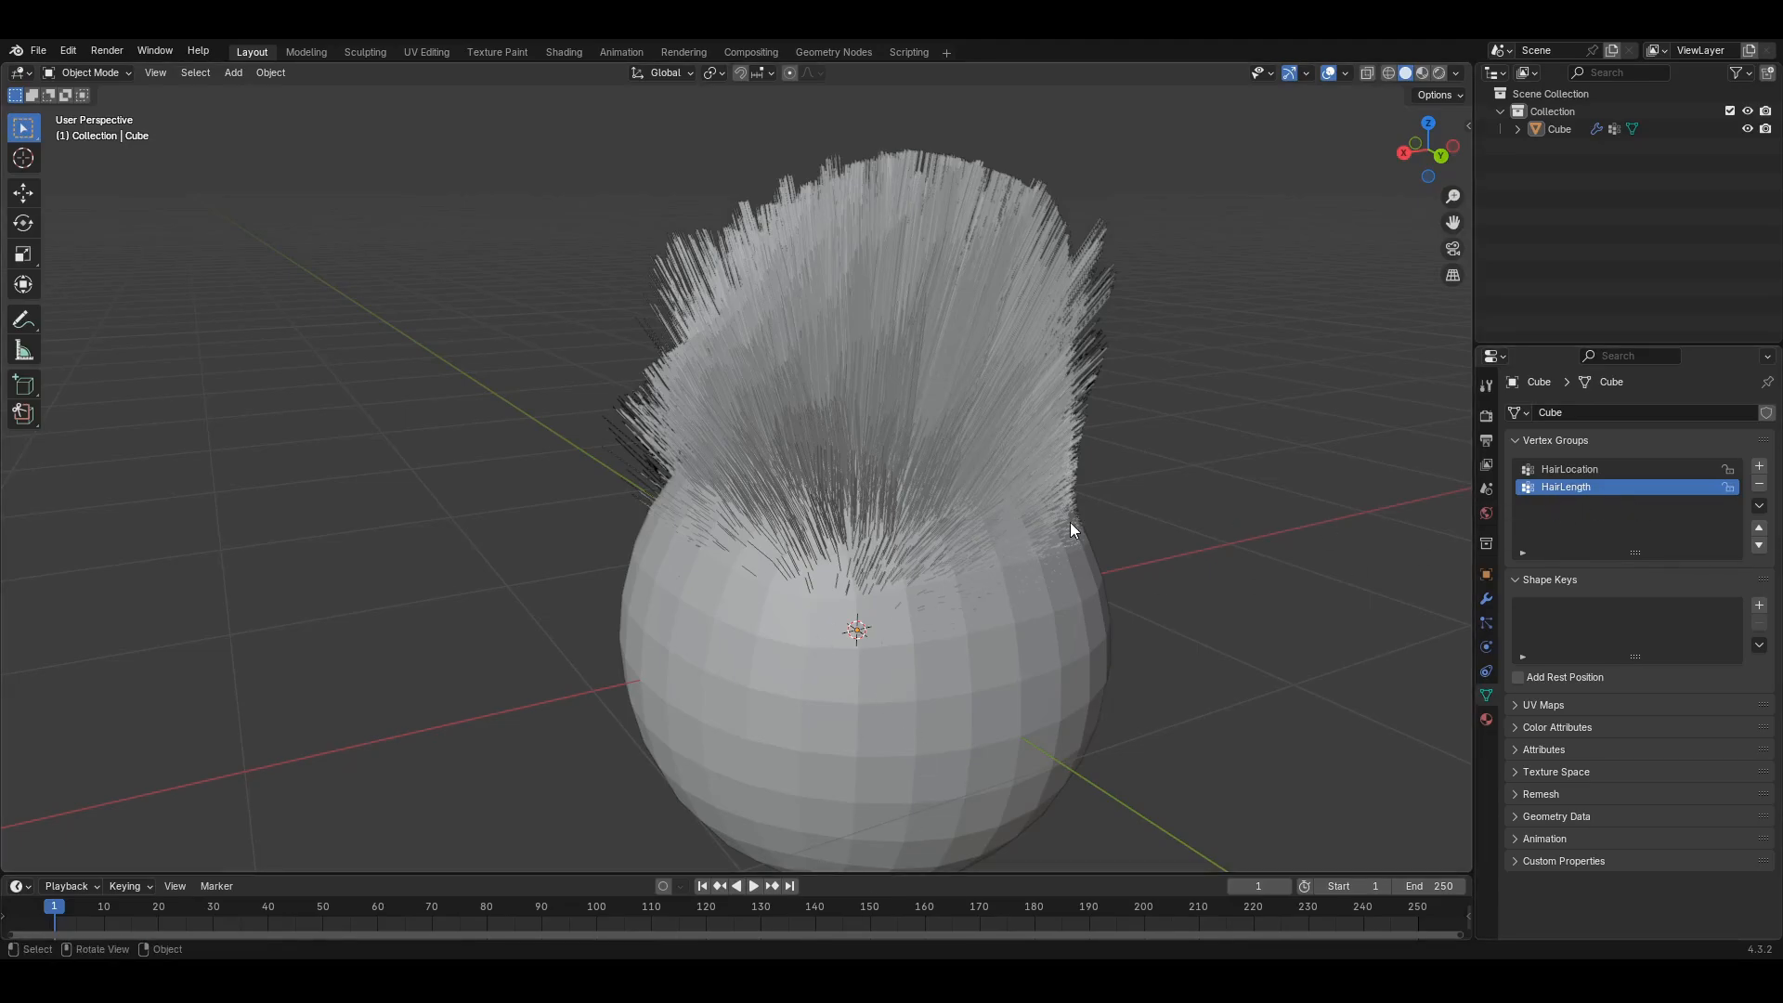
- Switch the sphere to Weight Paint mode and orbit to a tilted view of the hair
middle_drag(1069, 530, 599, 408)
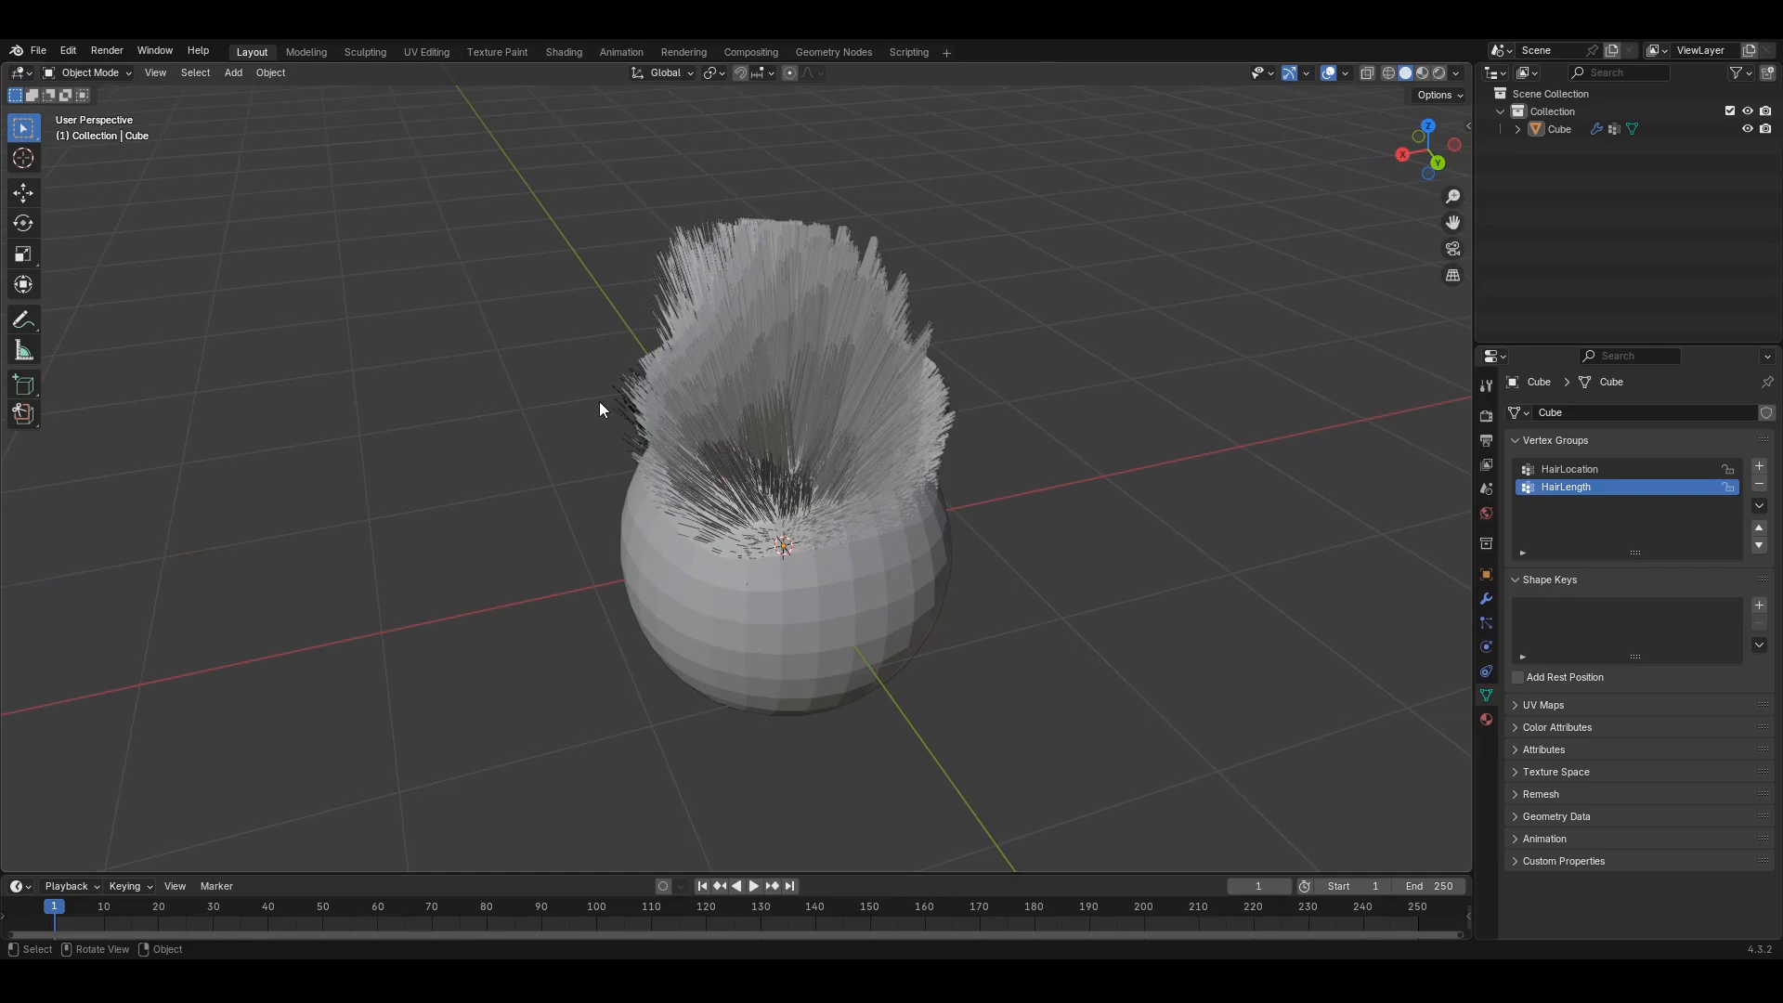
click(91, 72)
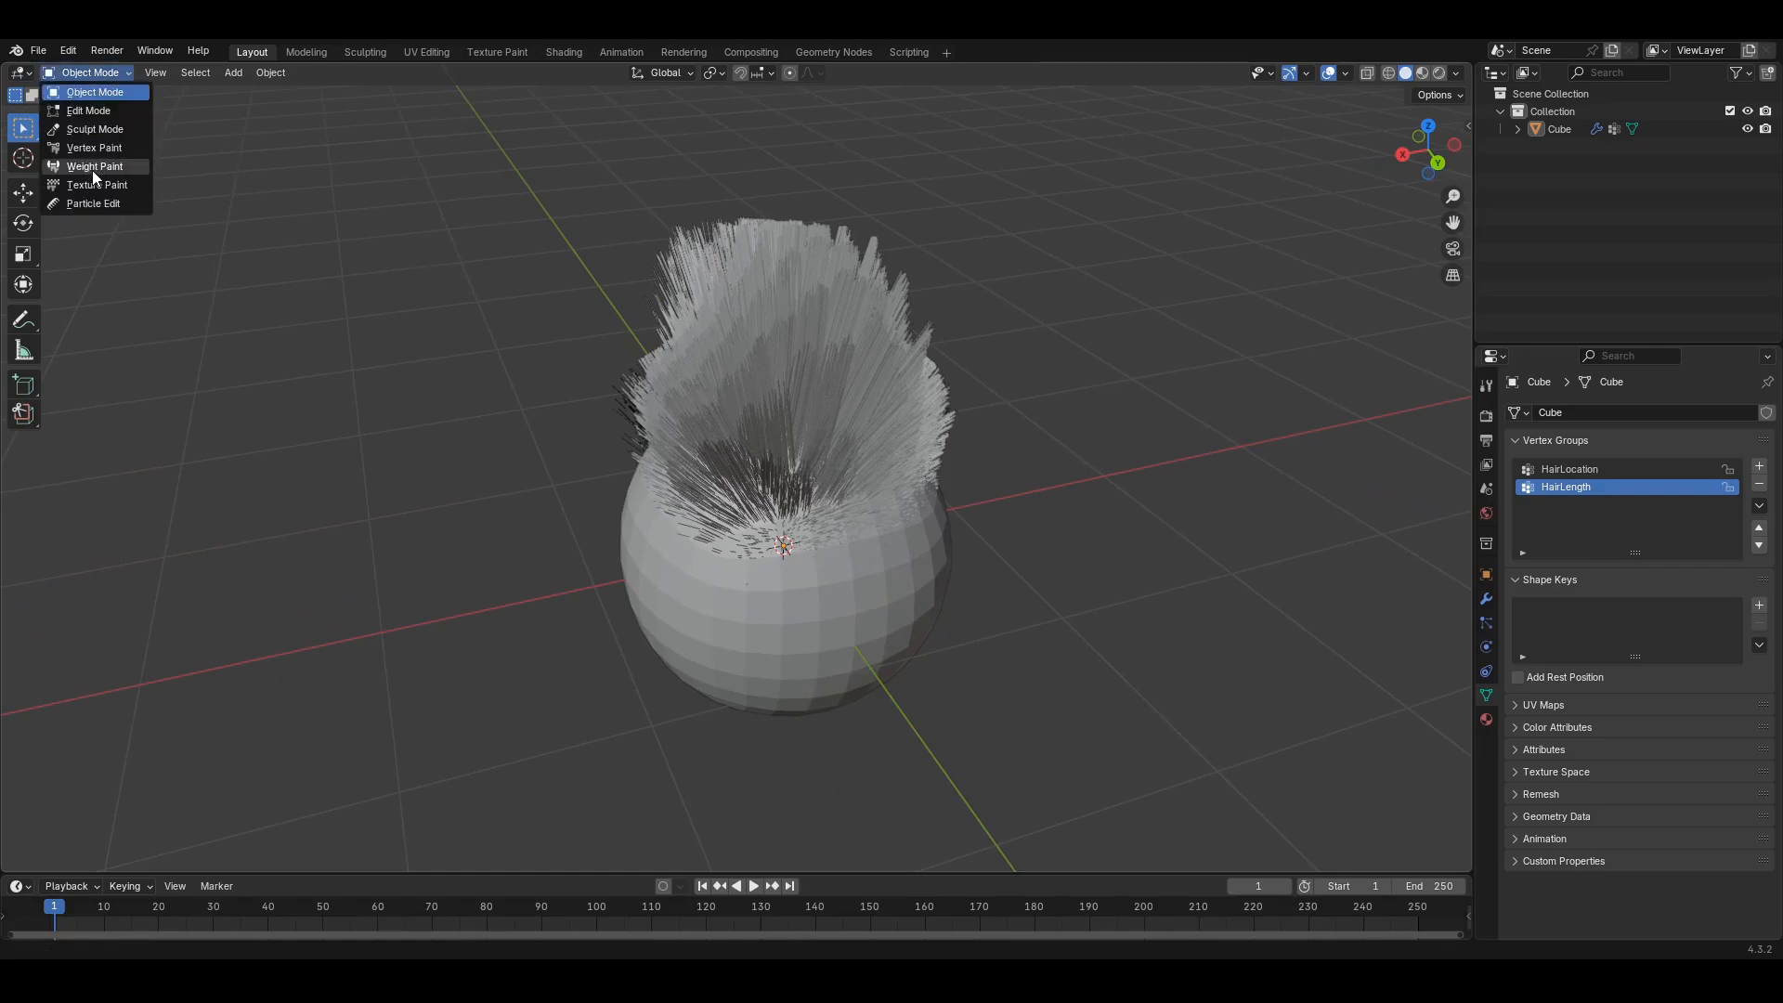
click(92, 170)
mouse_move(597, 418)
middle_down()
mouse_move(733, 584)
mouse_move(812, 557)
mouse_move(753, 566)
mouse_move(771, 594)
mouse_move(765, 543)
mouse_move(756, 557)
mouse_move(898, 598)
mouse_move(827, 608)
mouse_move(724, 515)
mouse_move(564, 541)
middle_up()
scroll(811, 557, up, 3)
middle_drag(830, 558, 882, 607)
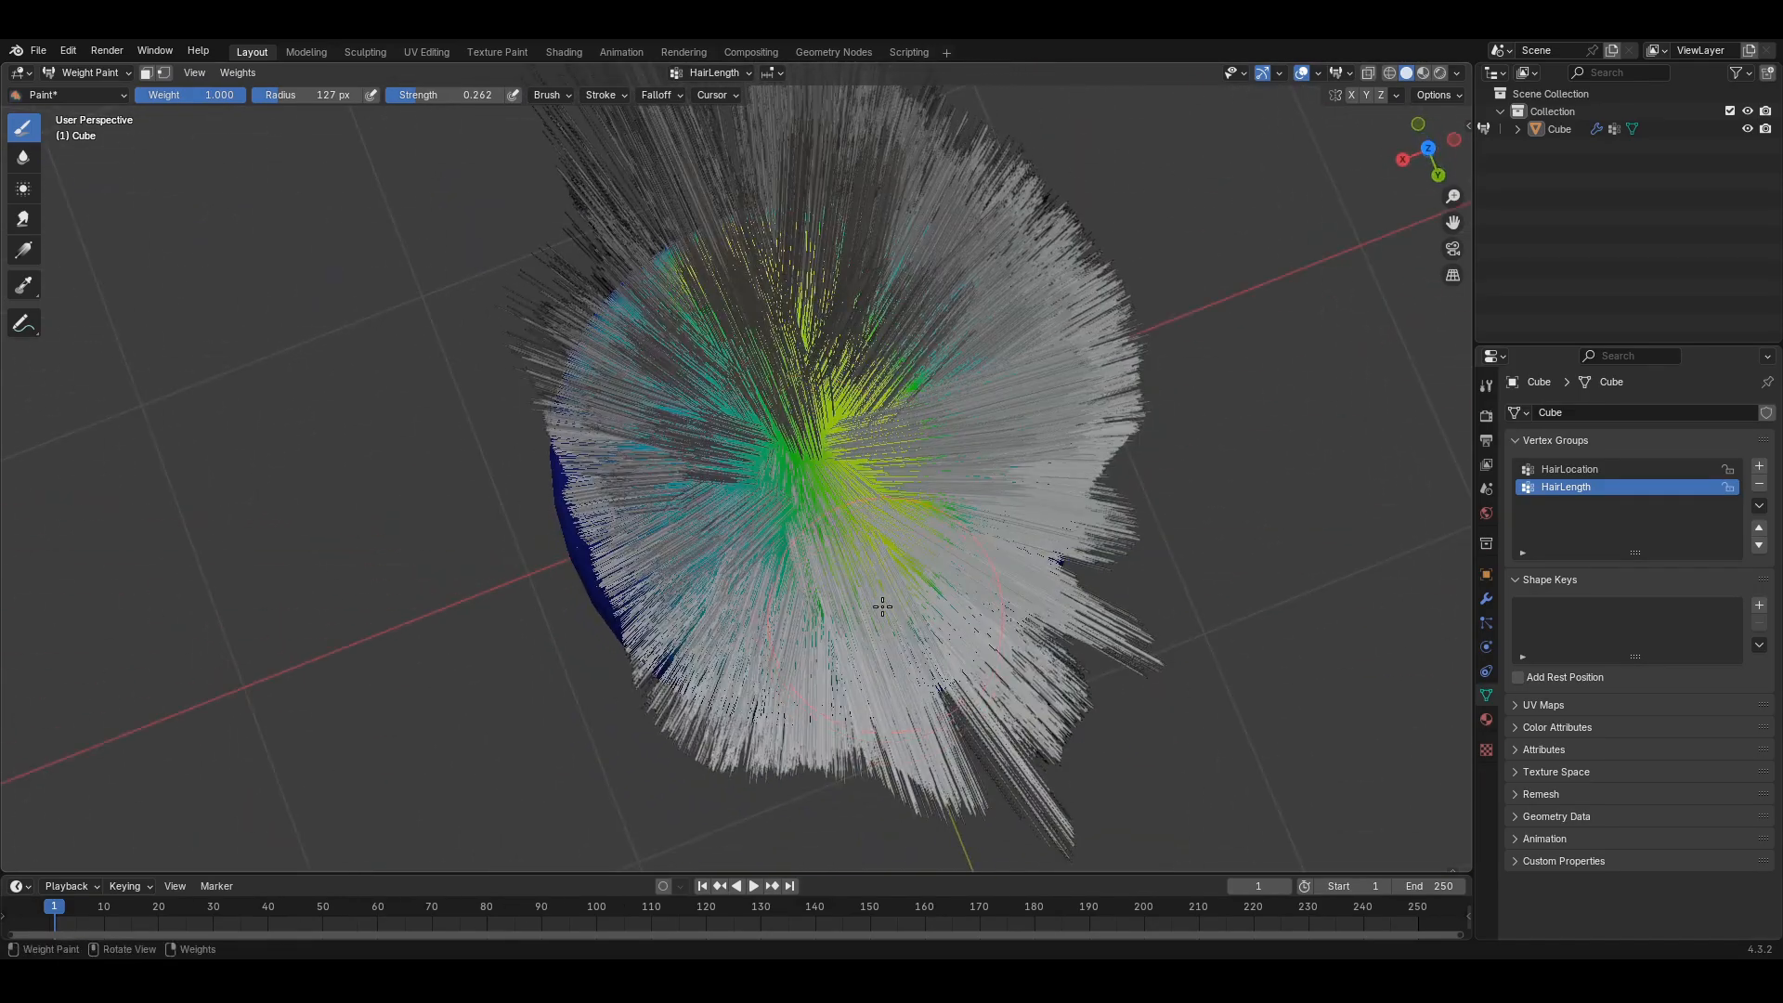
middle_drag(792, 570, 830, 502)
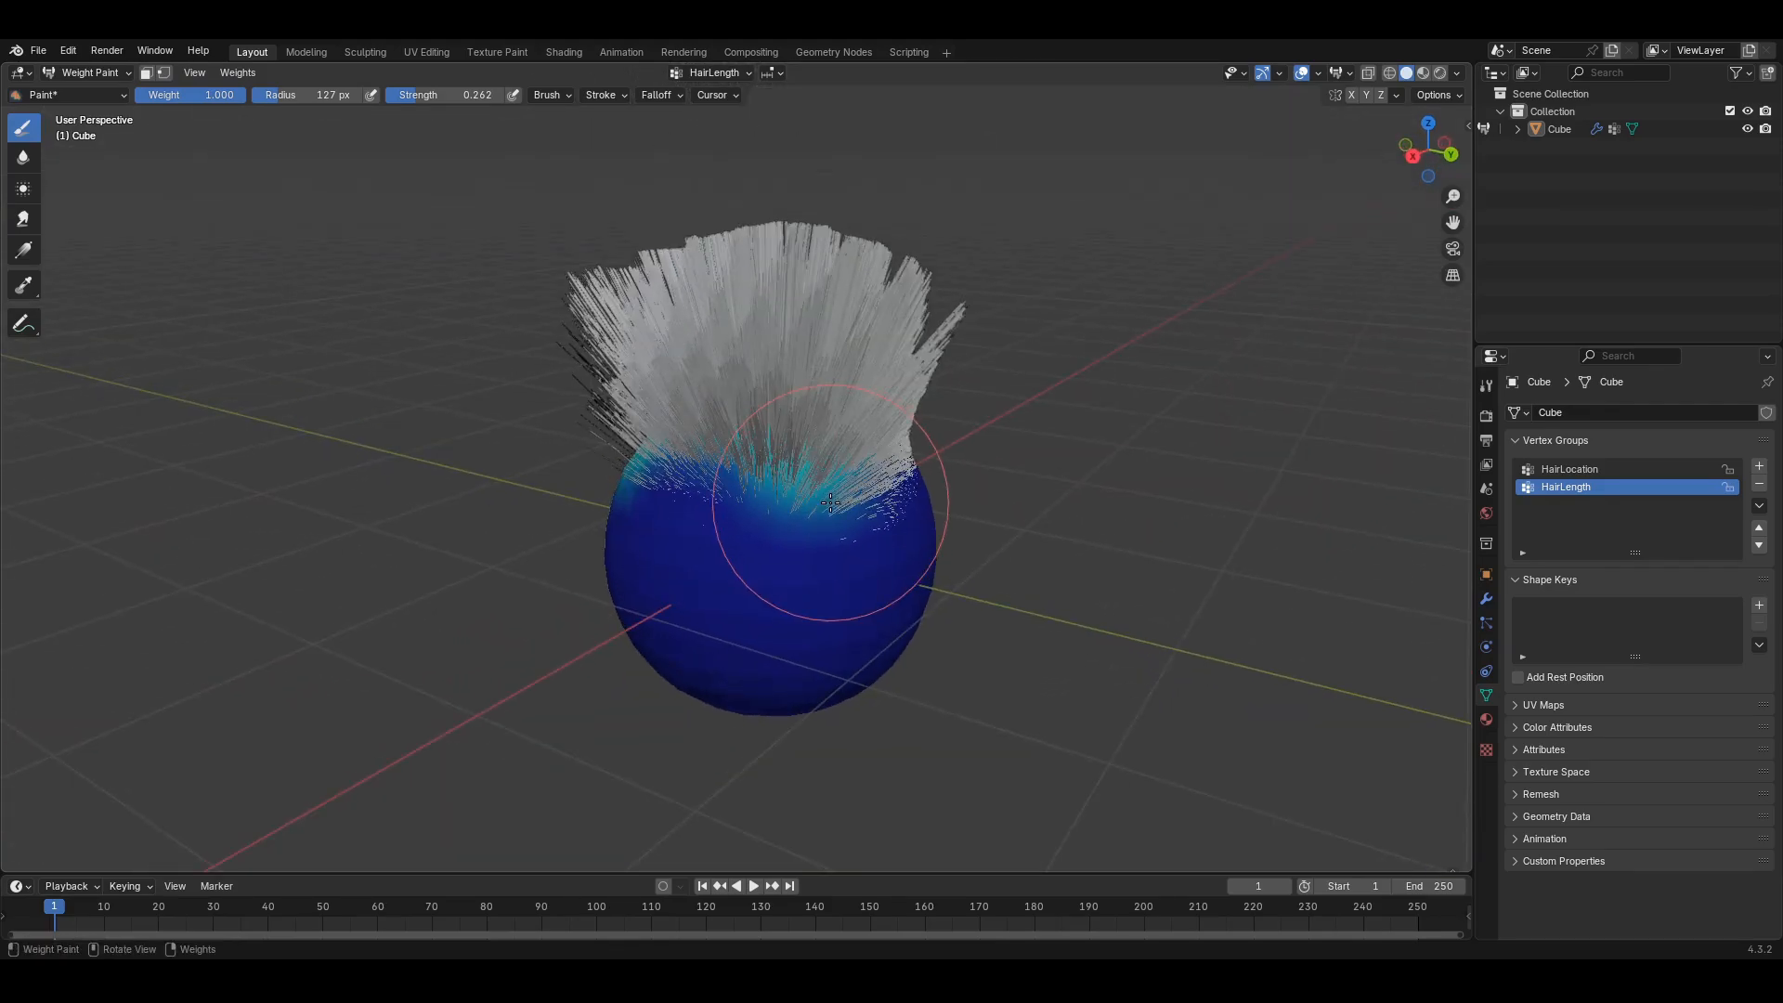
middle_drag(831, 486, 776, 458)
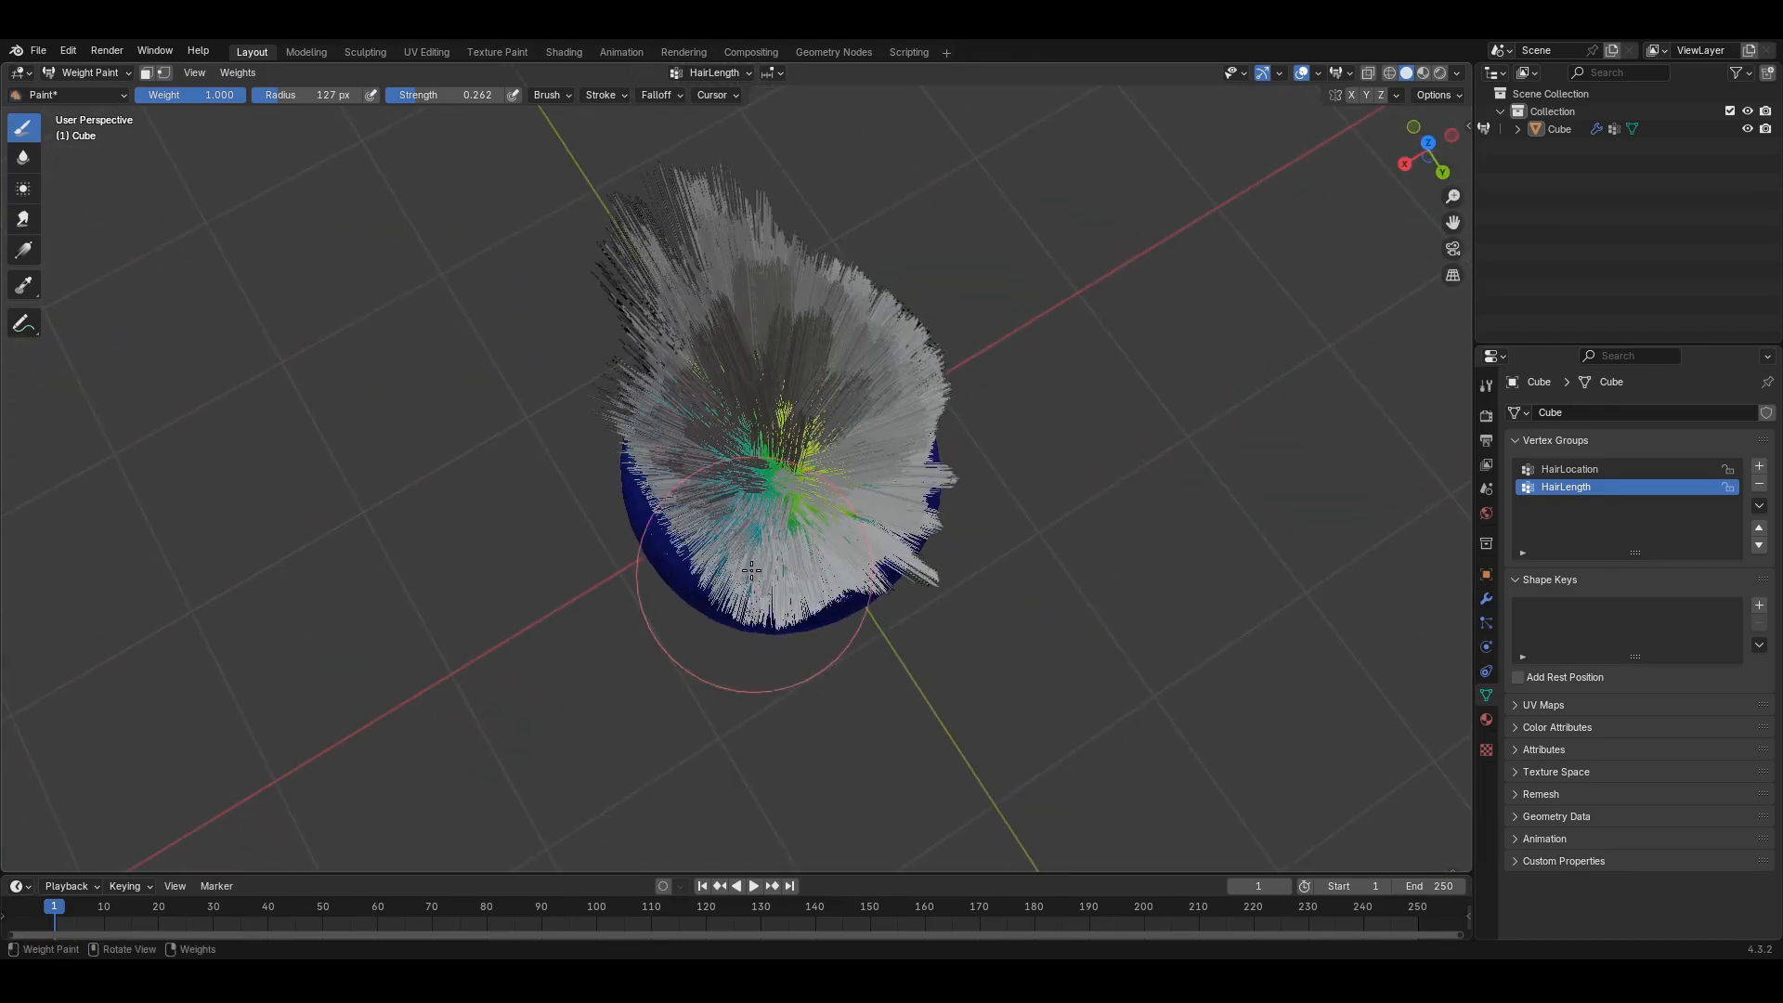
- Paint full-strength HairLength weight at the top centre, then enter Edit Mode with everything deselected
drag(748, 444, 792, 440)
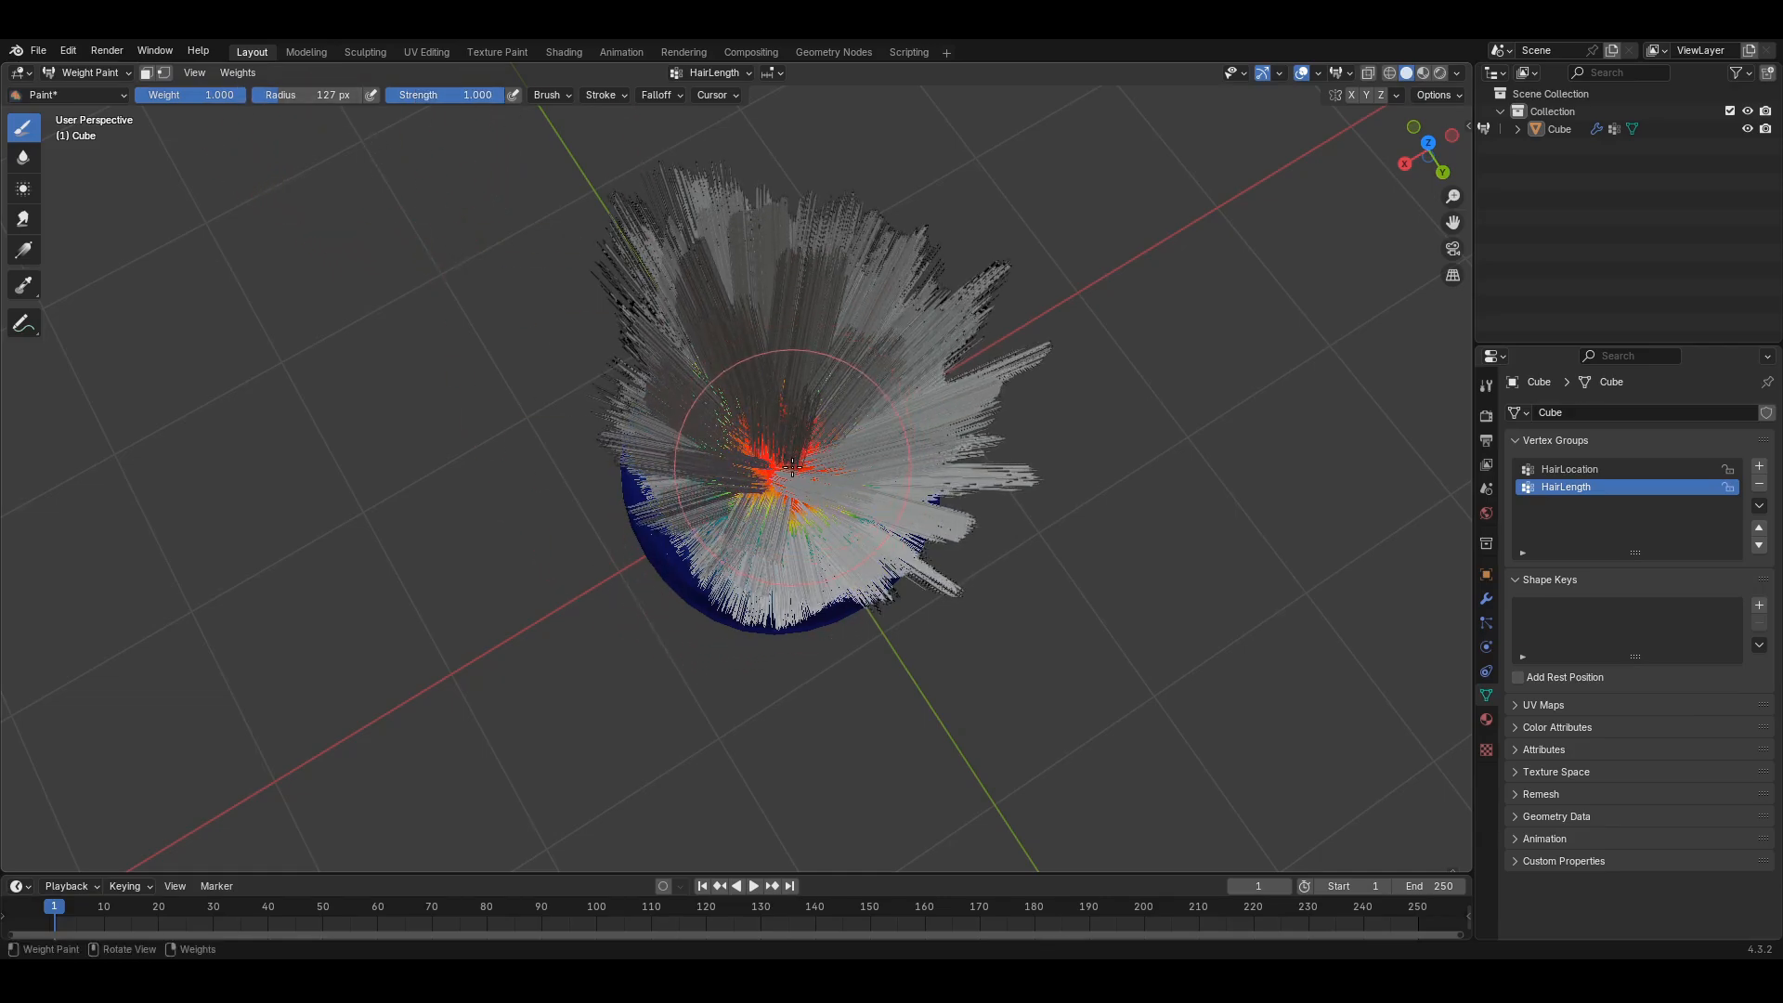
middle_drag(792, 440, 873, 421)
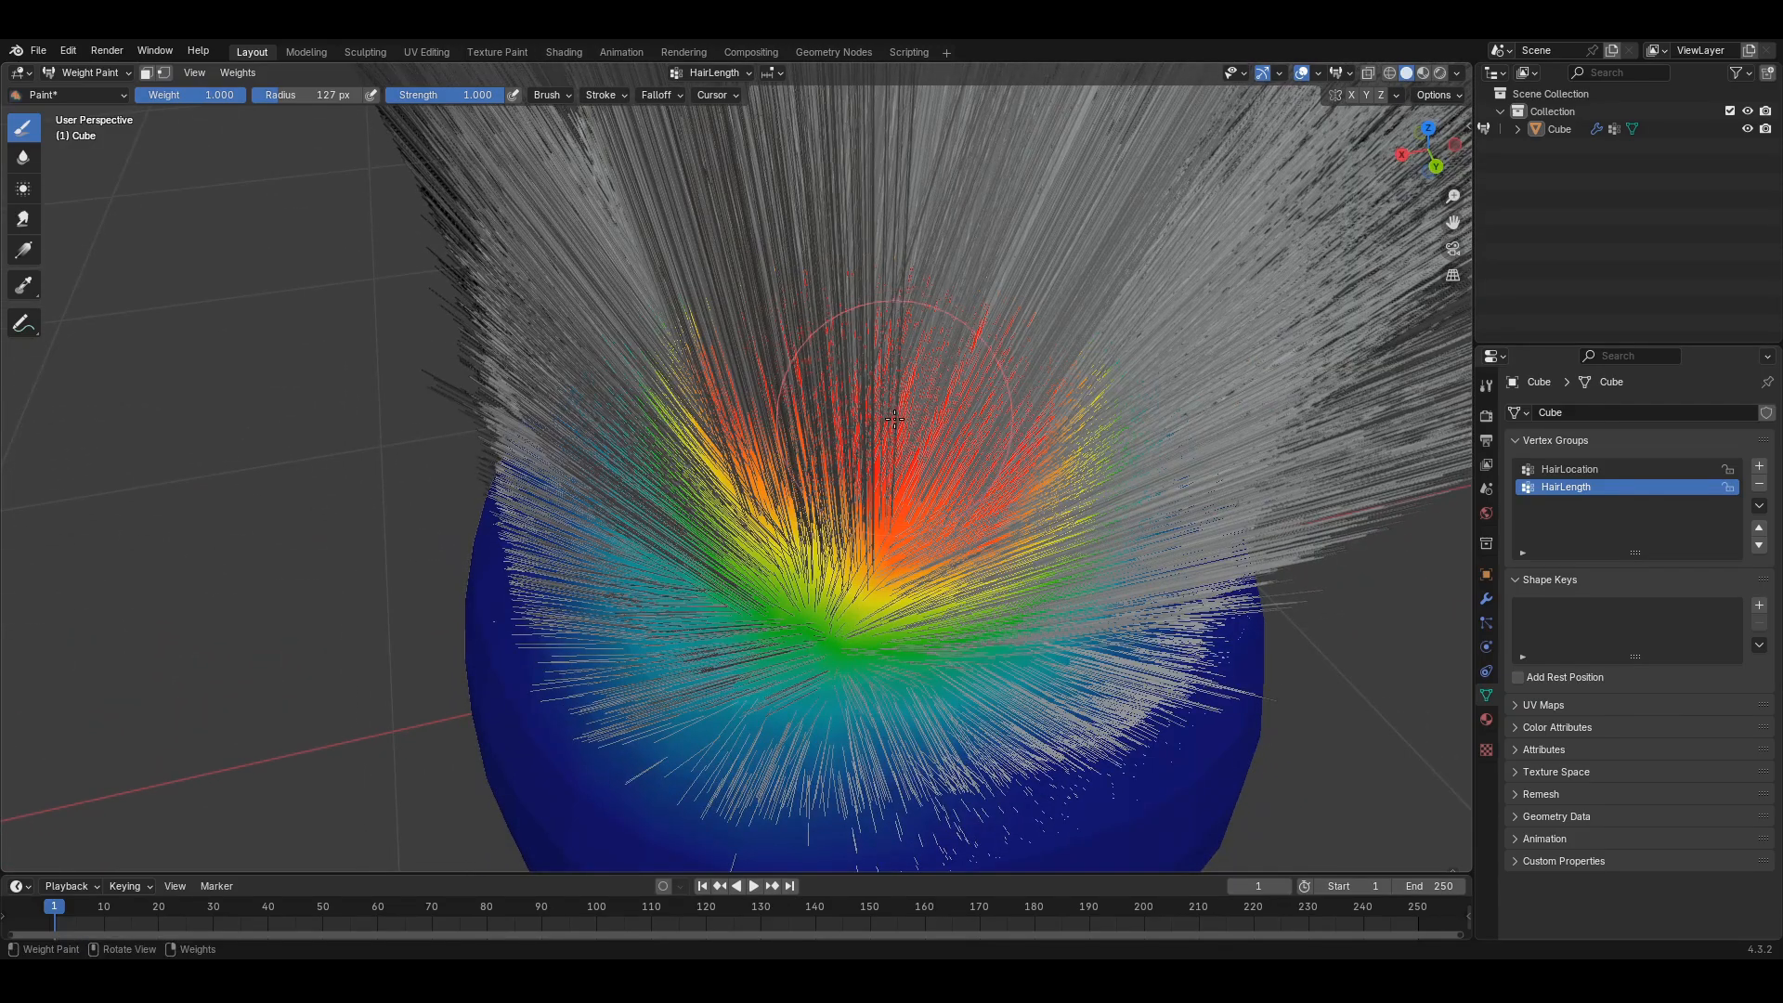
key(Tab)
key(alt+a)
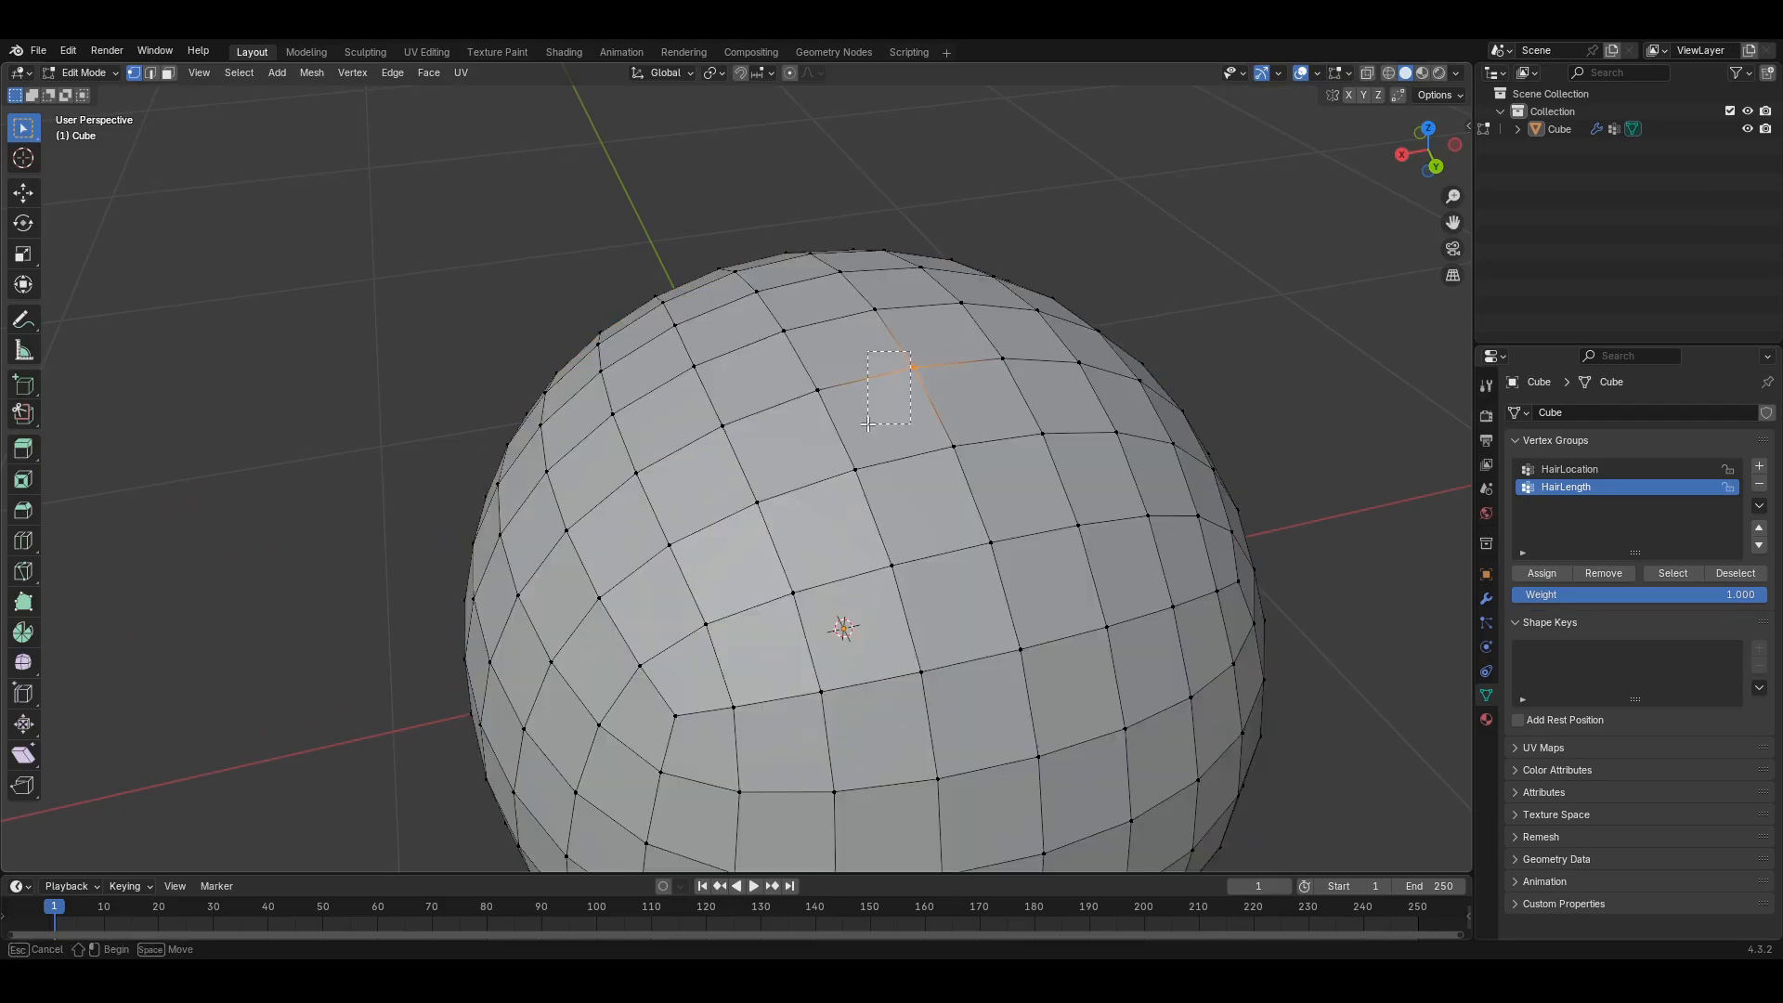
- Box-select the vertex at the very top of the sphere's mesh
middle_drag(939, 342, 914, 452)
drag(914, 435, 845, 484)
middle_drag(859, 436, 928, 345)
drag(932, 329, 892, 393)
middle_drag(892, 393, 983, 503)
shift+middle_drag(1075, 127, 991, 548)
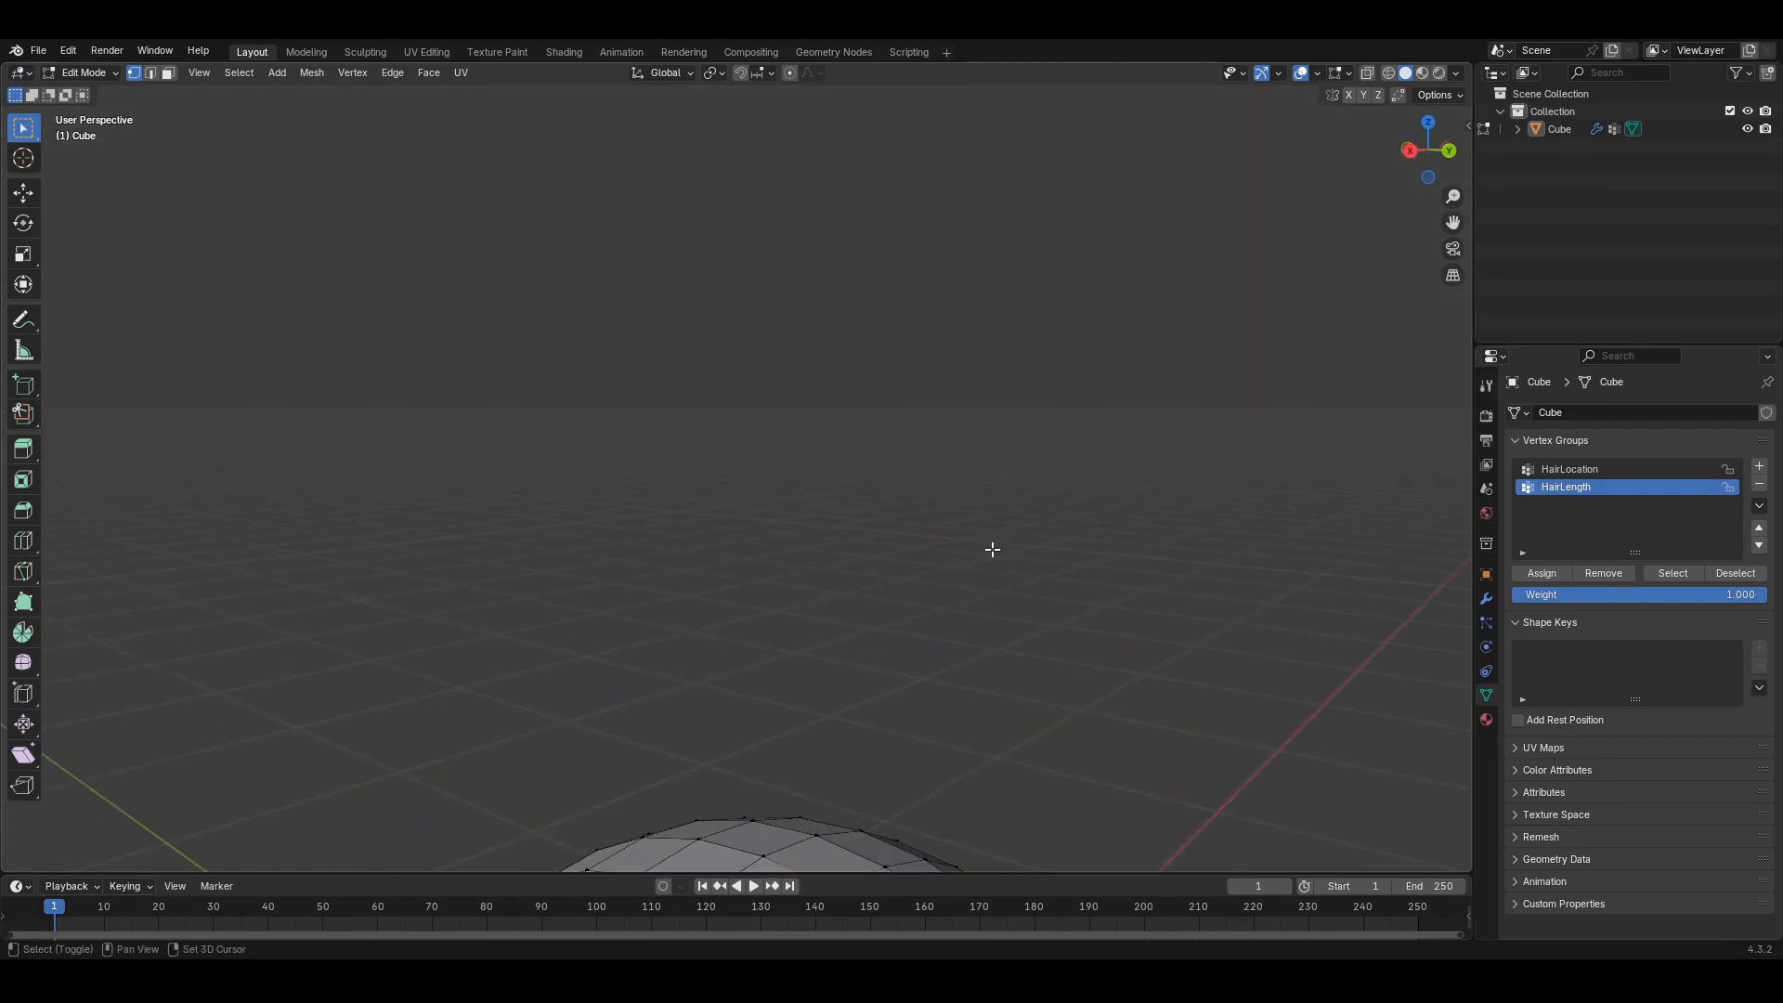
scroll(922, 642, down, 4)
- Toggle out of and back into Edit Mode and select a vertex left of centre
key(Tab)
mouse_move(848, 806)
middle_down()
mouse_move(835, 709)
mouse_move(816, 736)
mouse_move(874, 679)
mouse_move(840, 701)
mouse_move(853, 745)
mouse_move(782, 558)
mouse_move(804, 571)
middle_up()
key(Tab)
click(741, 509)
scroll(803, 571, up, 4)
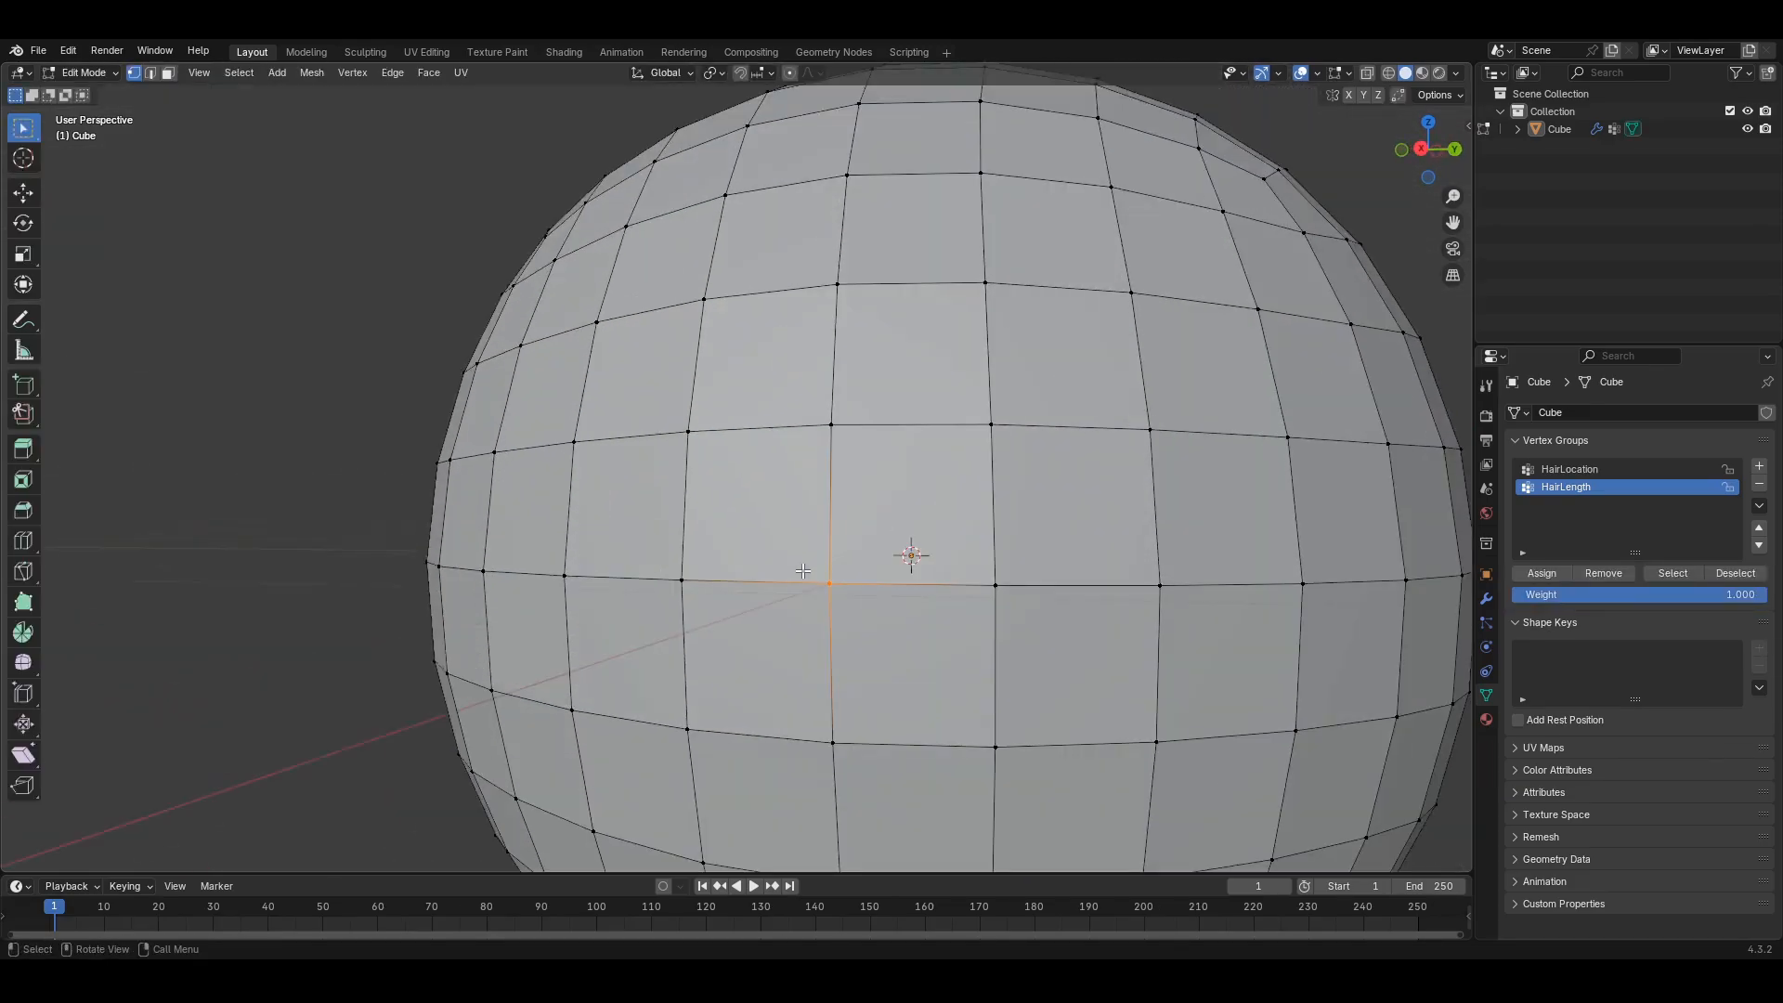
key(Tab)
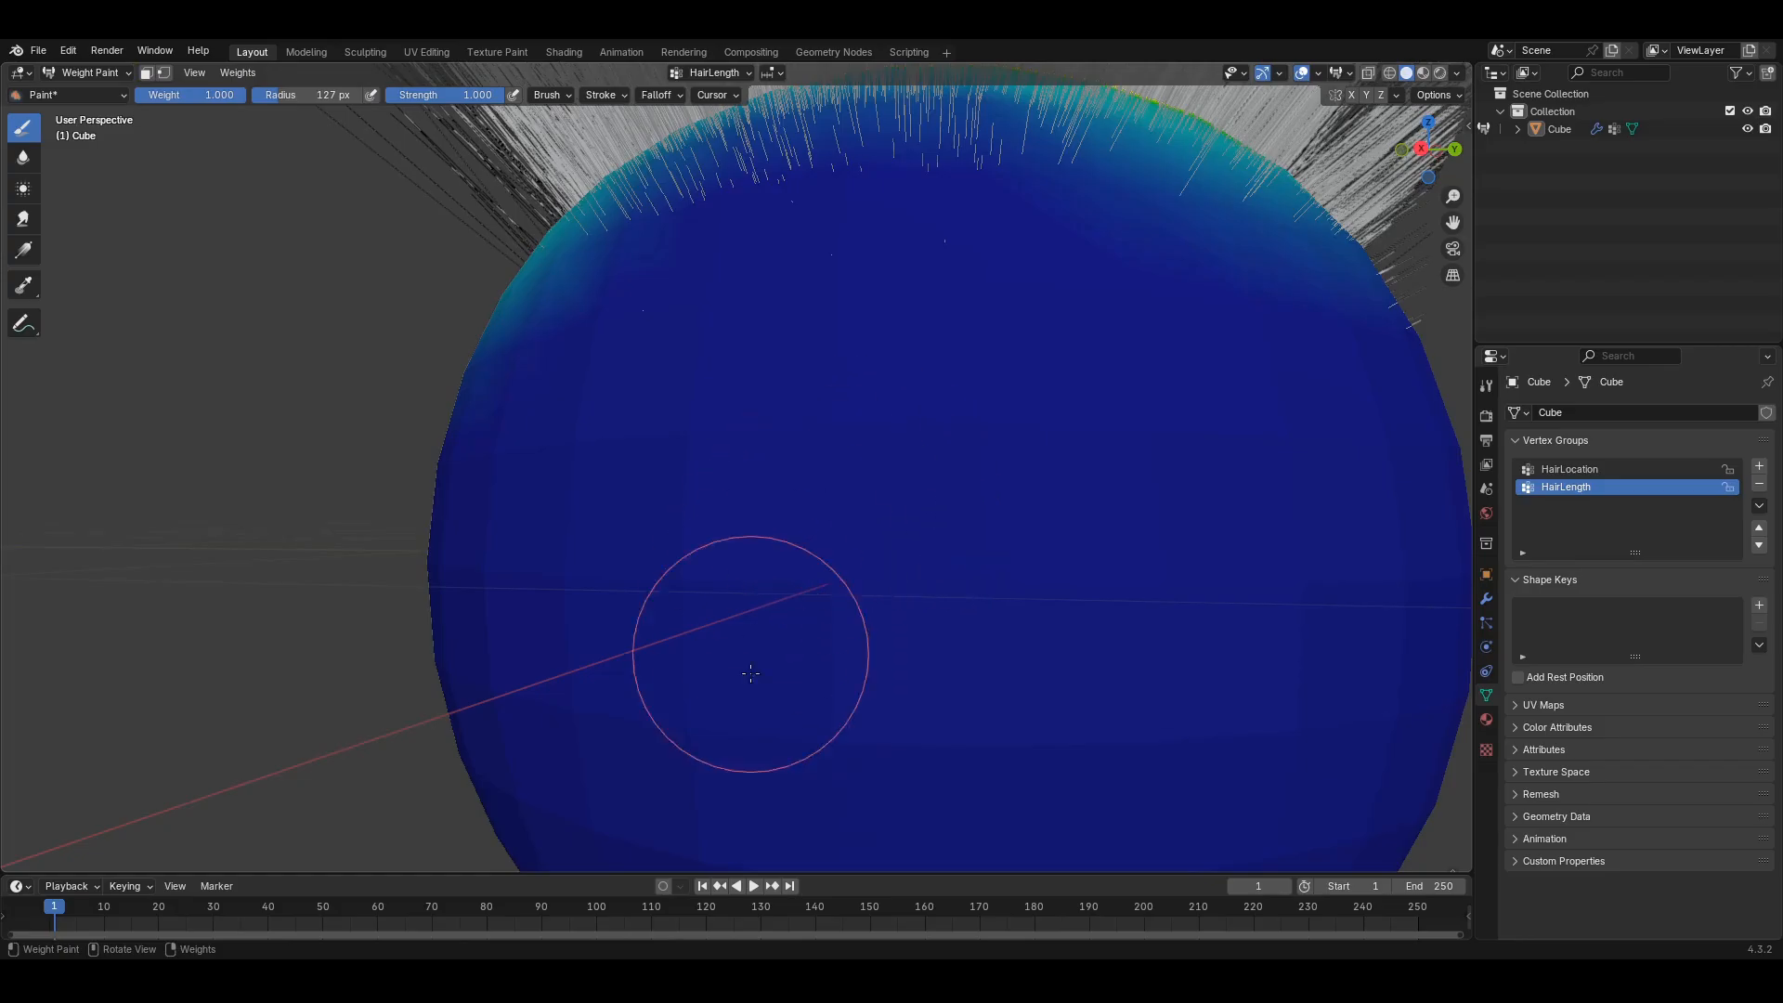
middle_drag(889, 532, 855, 616)
scroll(859, 613, down, 5)
shift+middle_drag(994, 508, 966, 559)
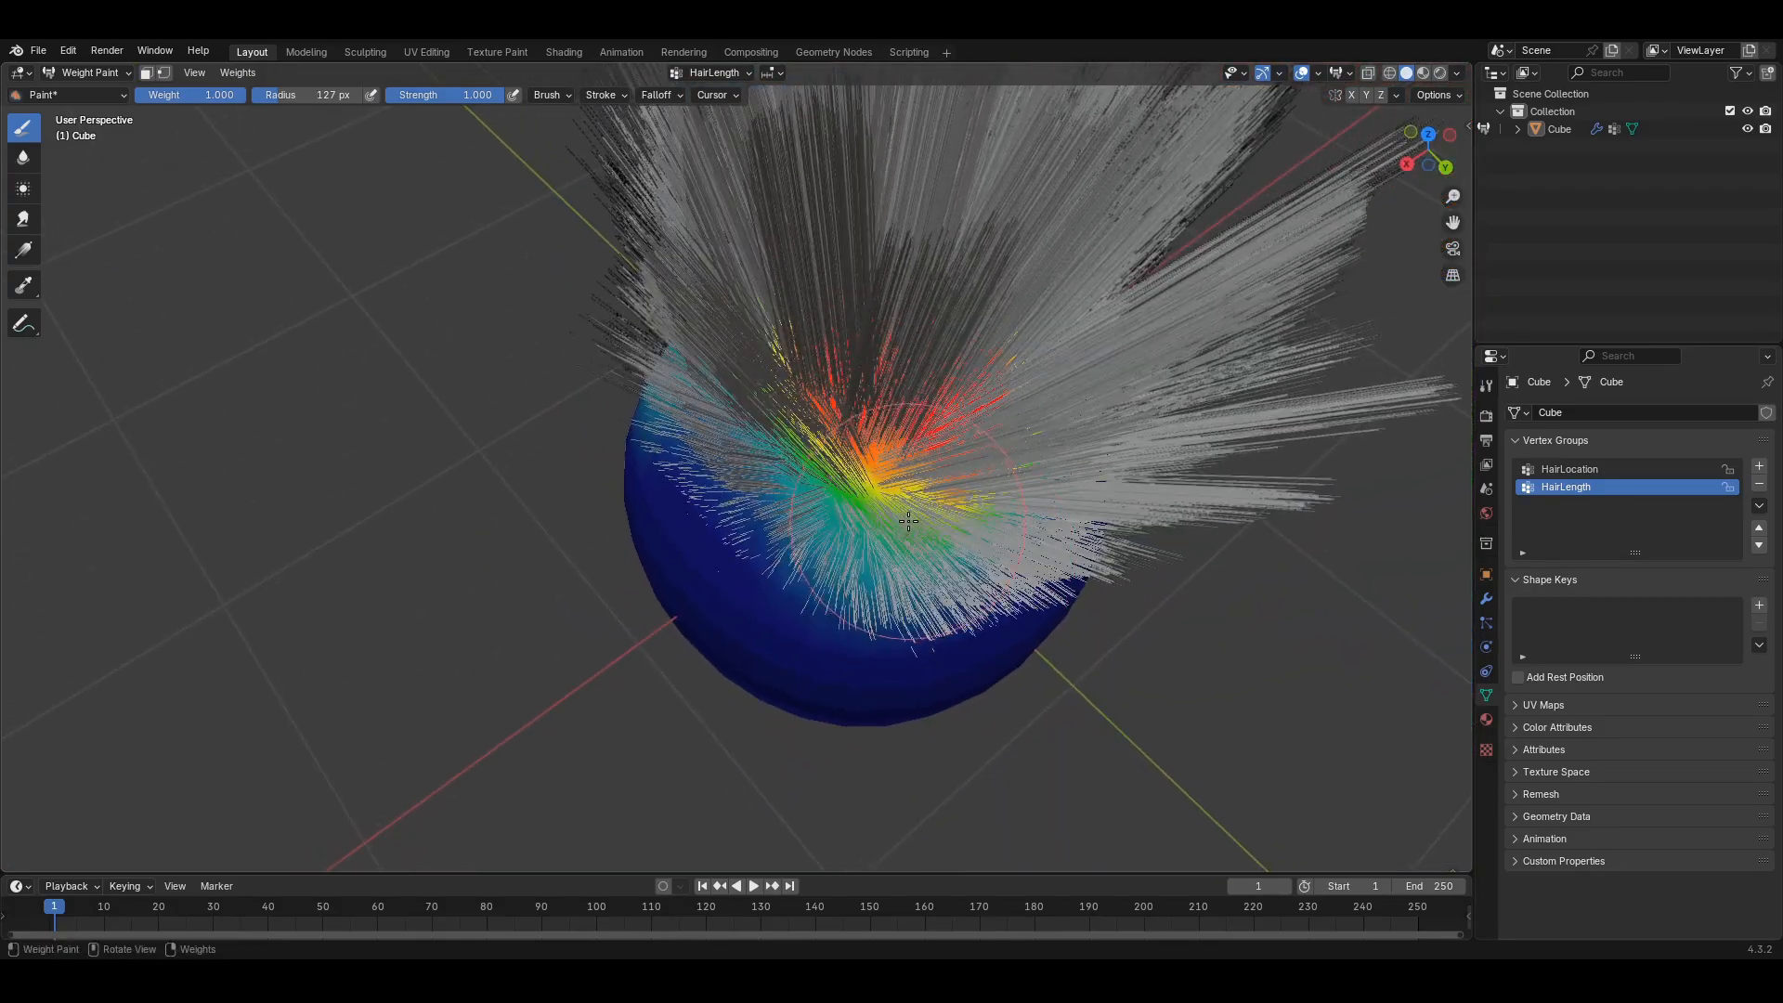
scroll(965, 548, up, 5)
mouse_move(963, 469)
middle_down()
mouse_move(958, 448)
mouse_move(815, 565)
mouse_move(868, 430)
mouse_move(876, 450)
mouse_move(803, 529)
middle_up()
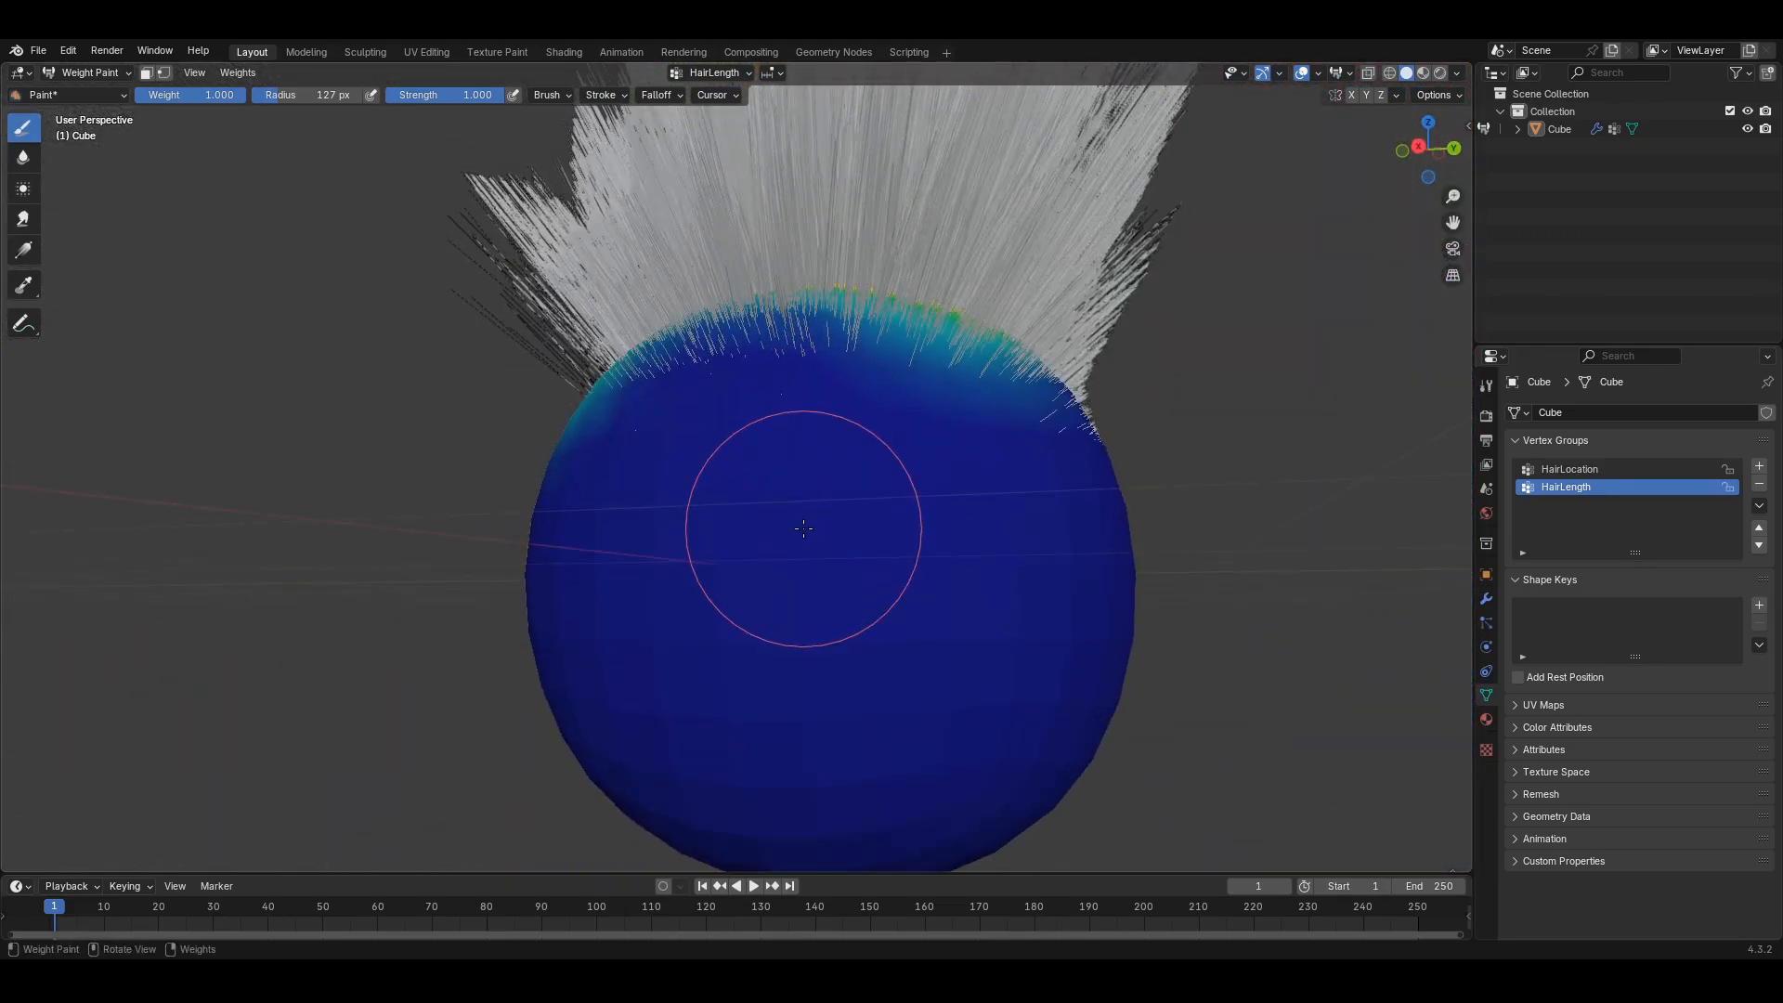
key(Tab)
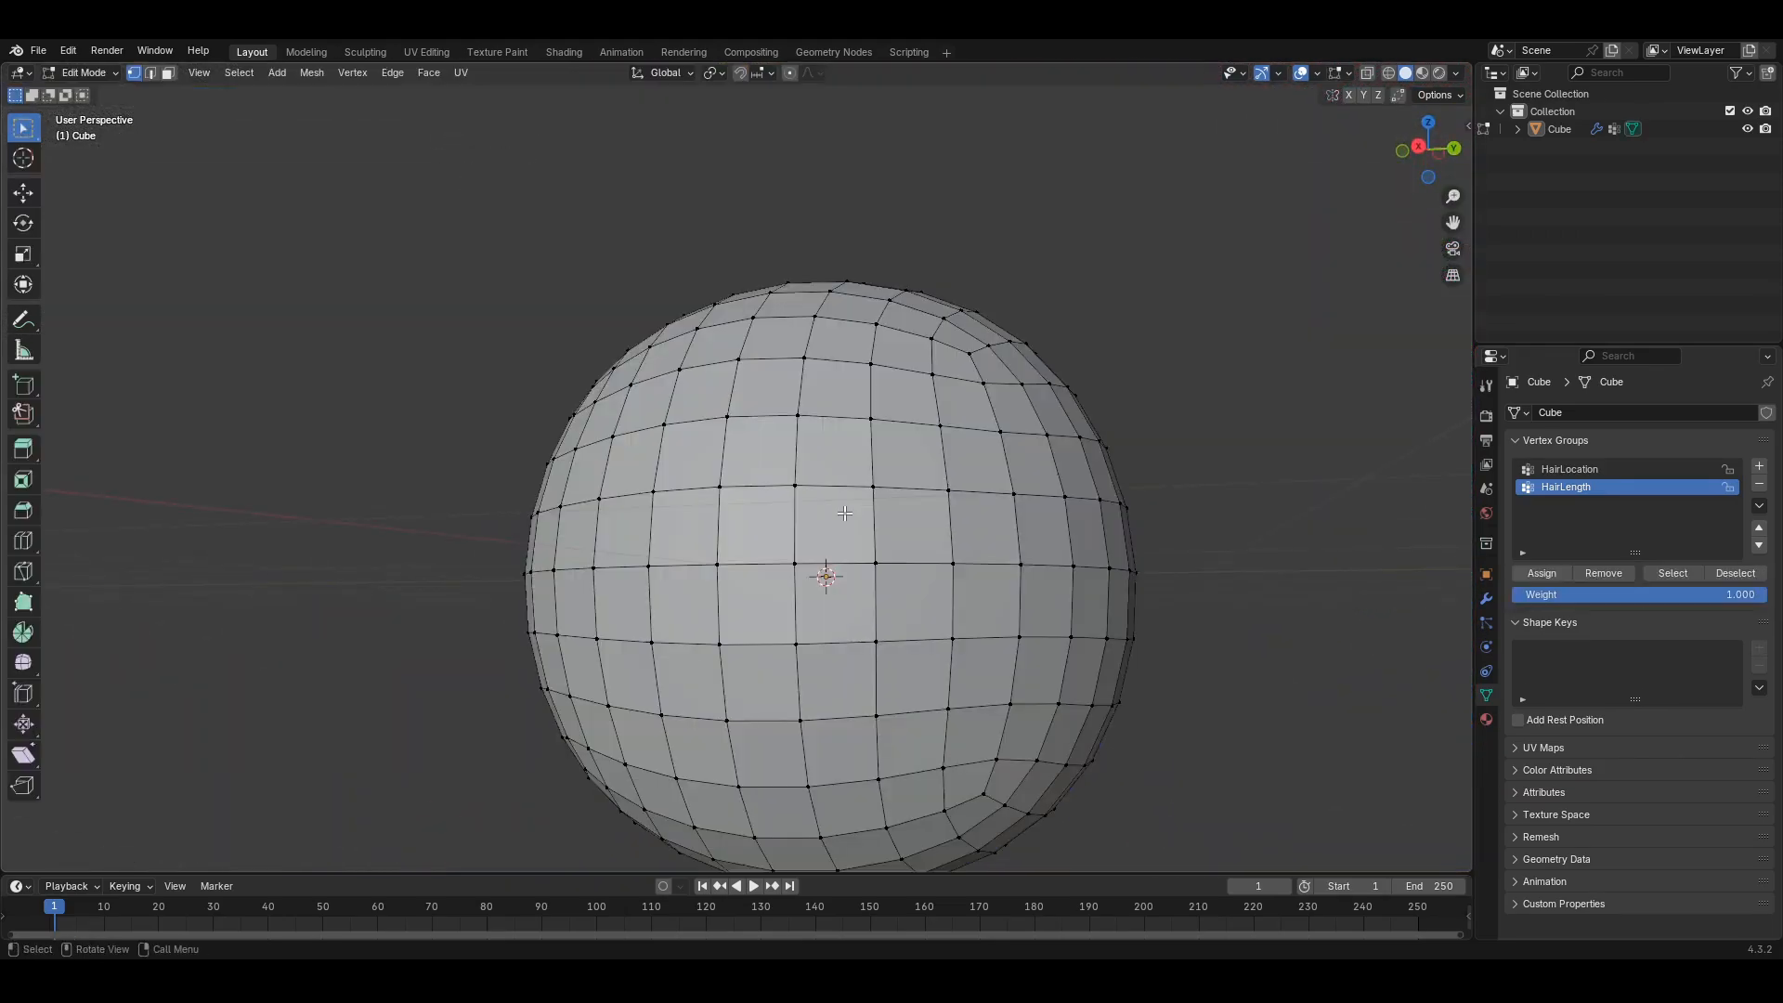
middle_drag(827, 534, 786, 608)
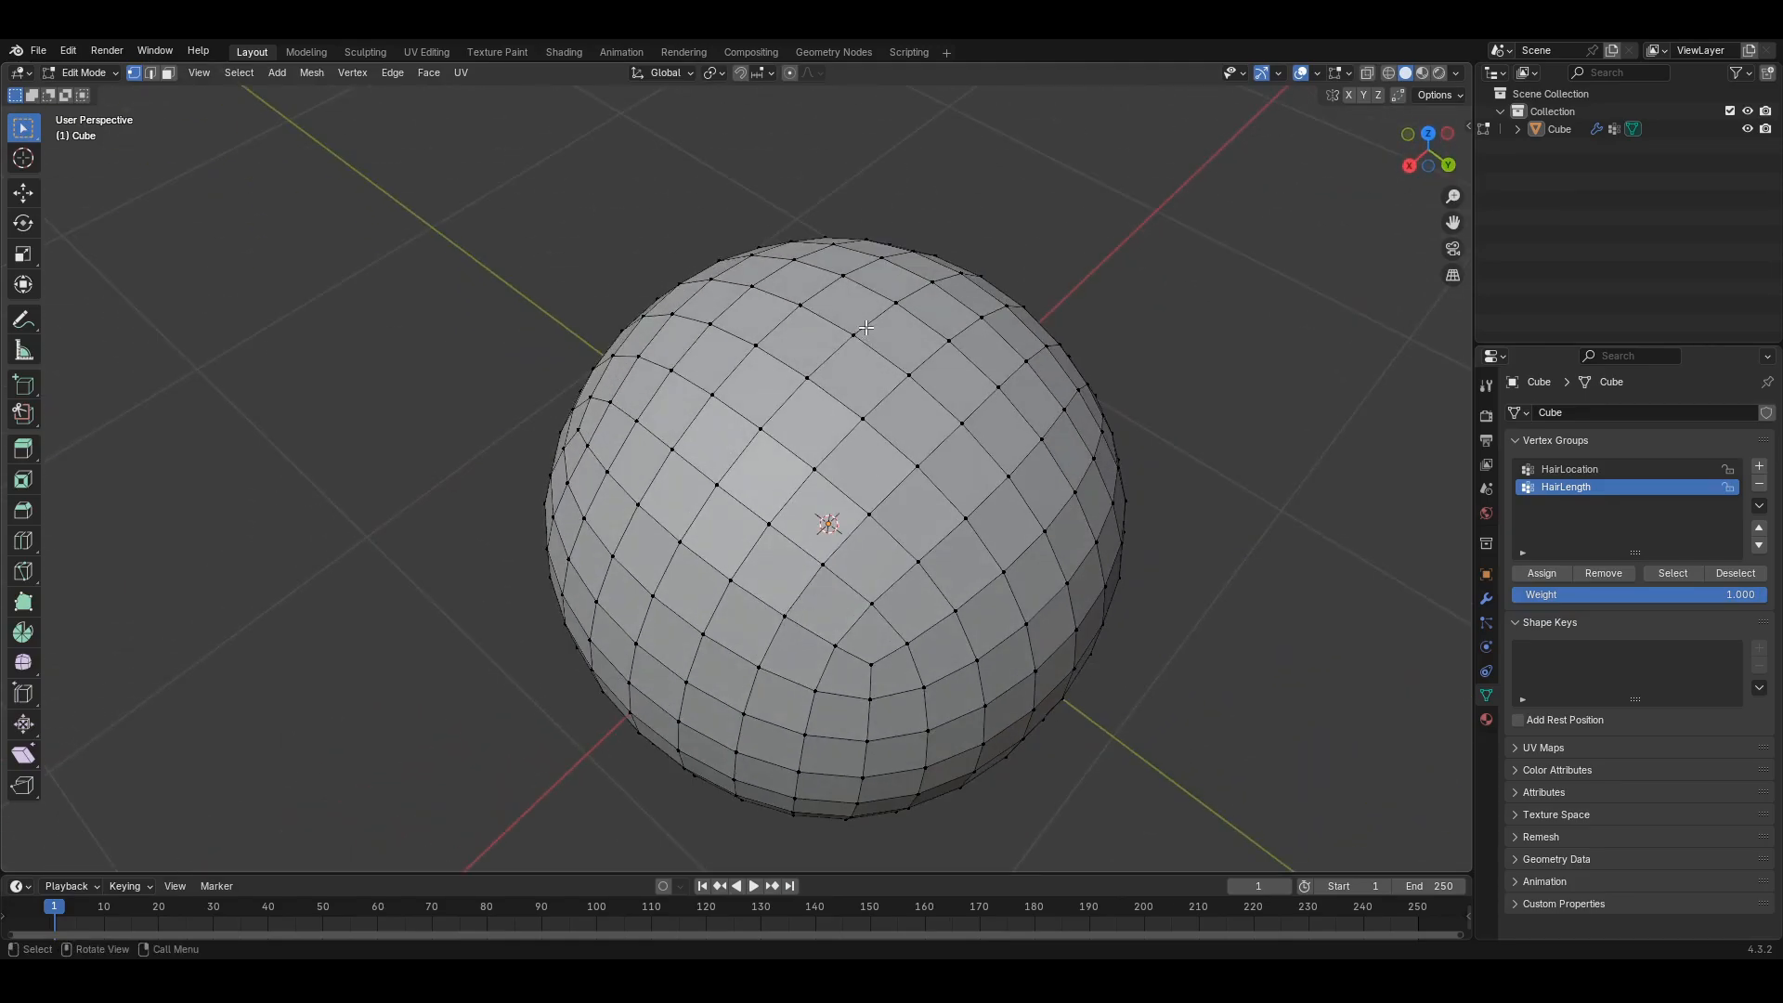
middle_drag(866, 328, 724, 562)
key(b)
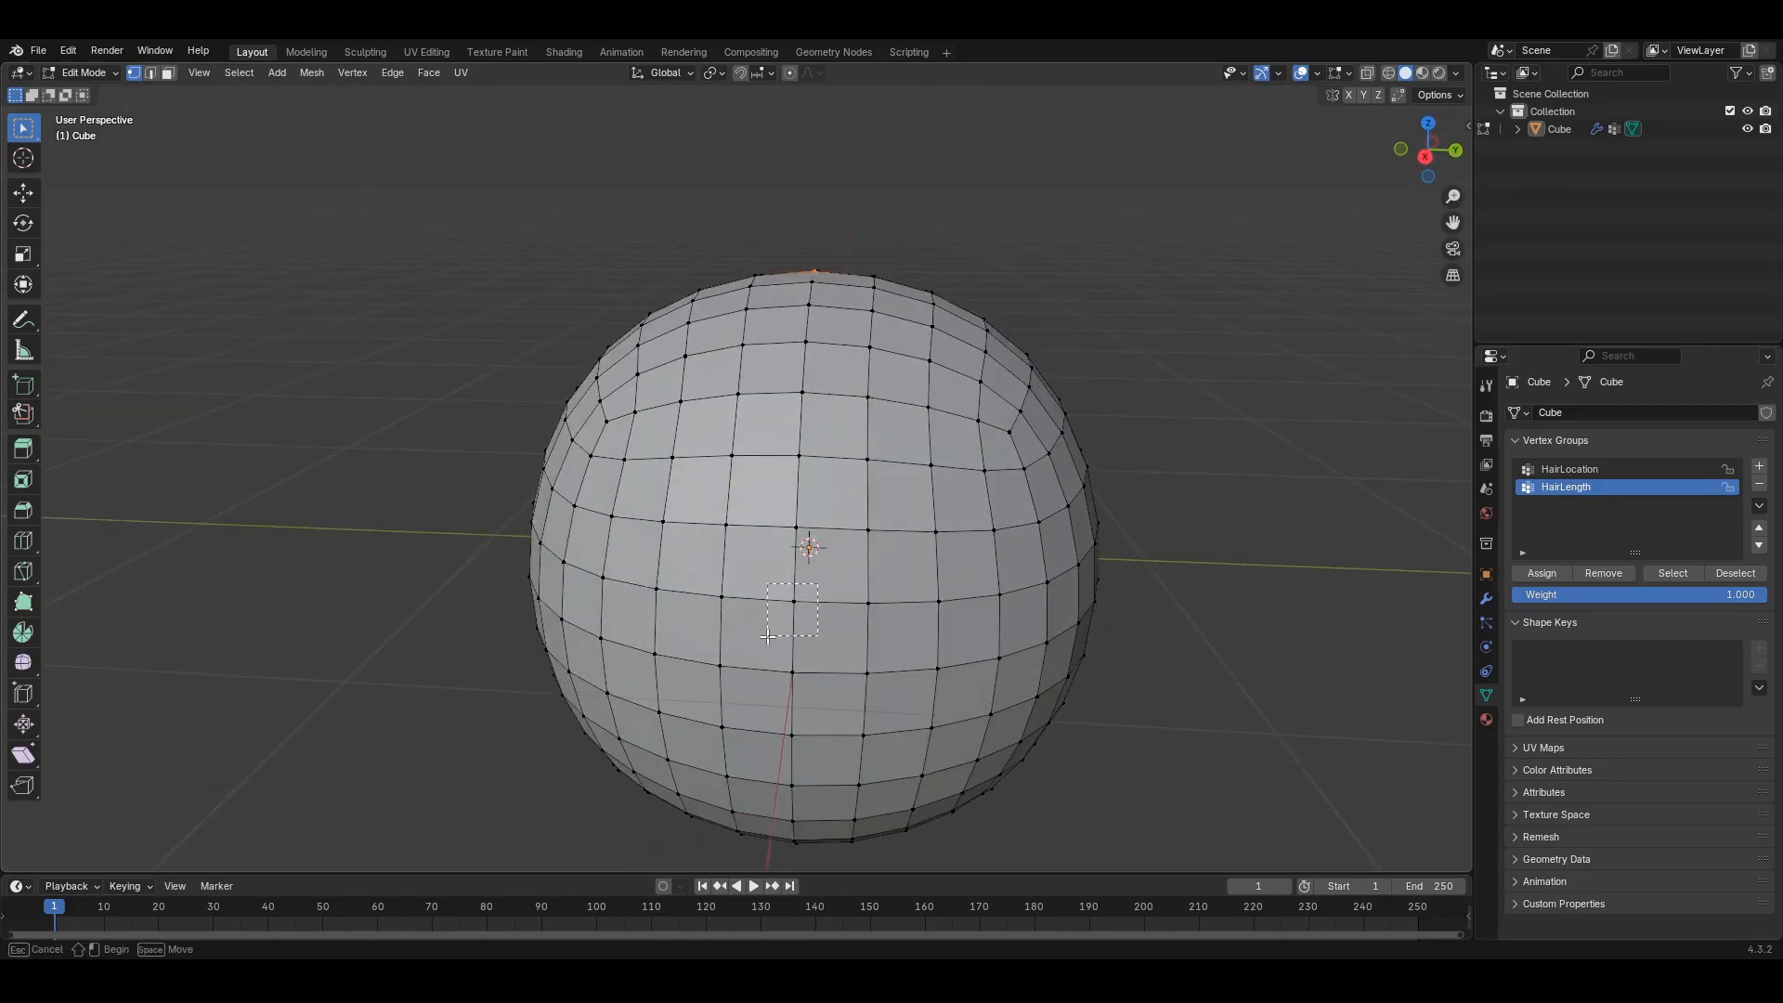
key(Tab)
middle_drag(767, 636, 858, 521)
key(Tab)
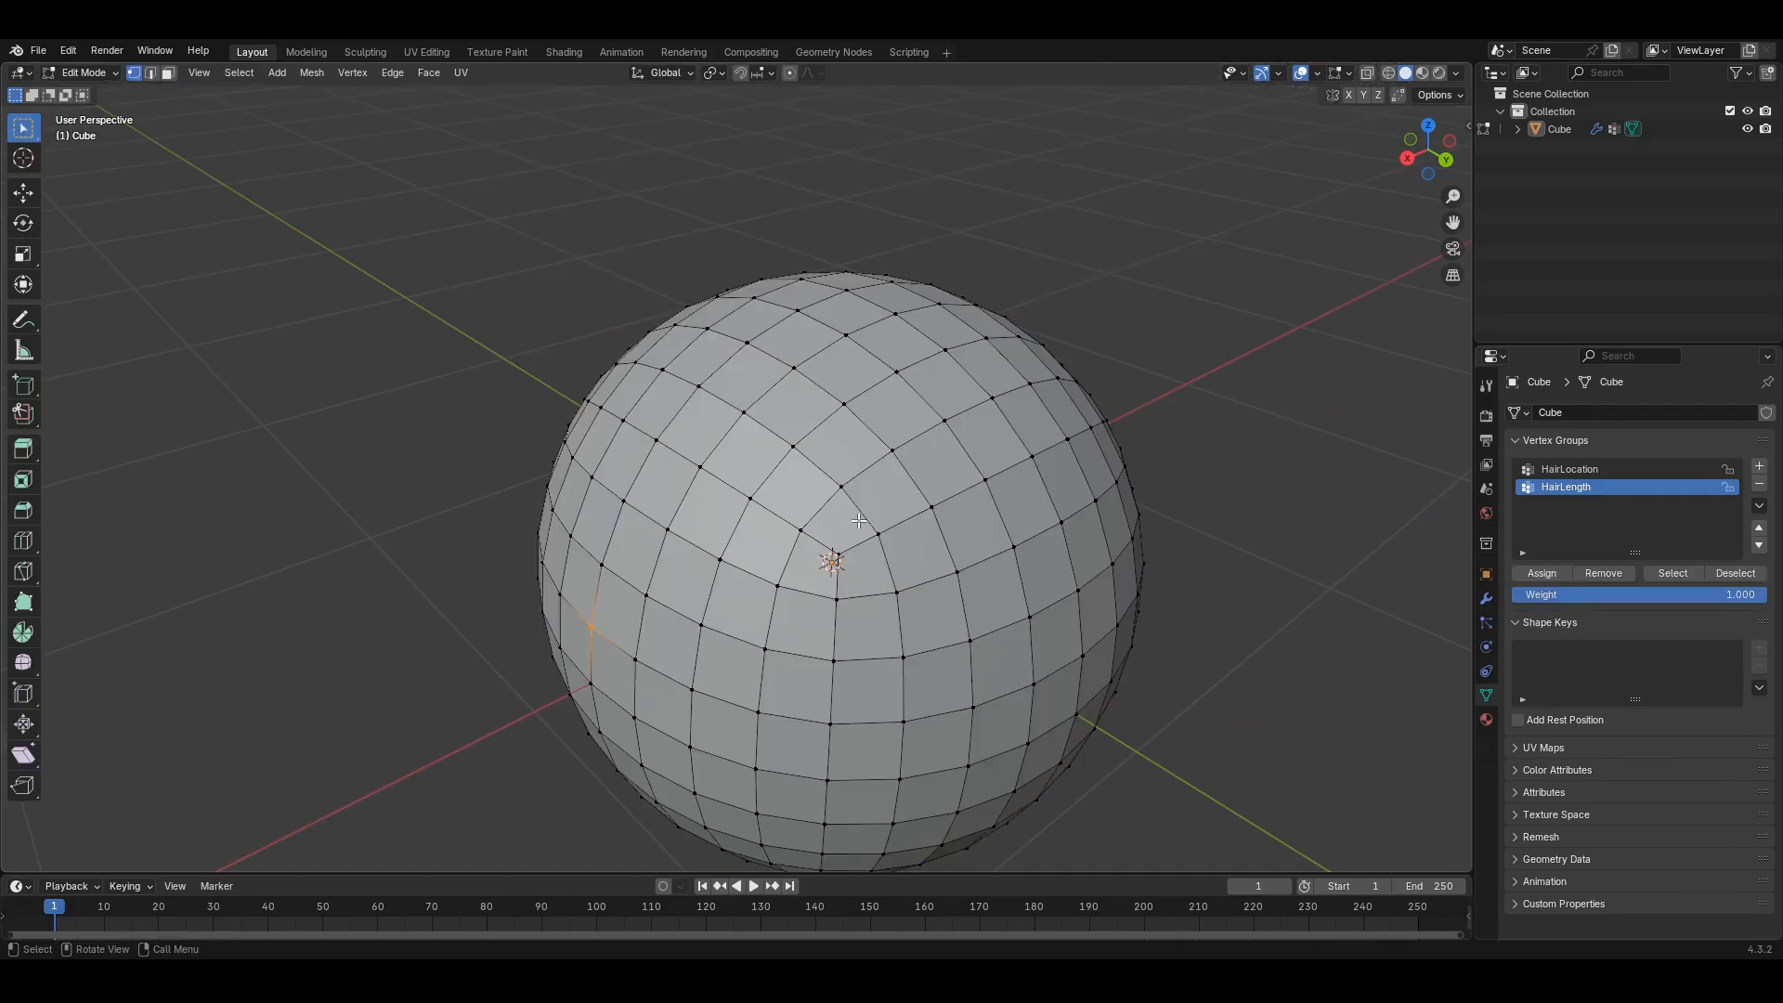
key(Tab)
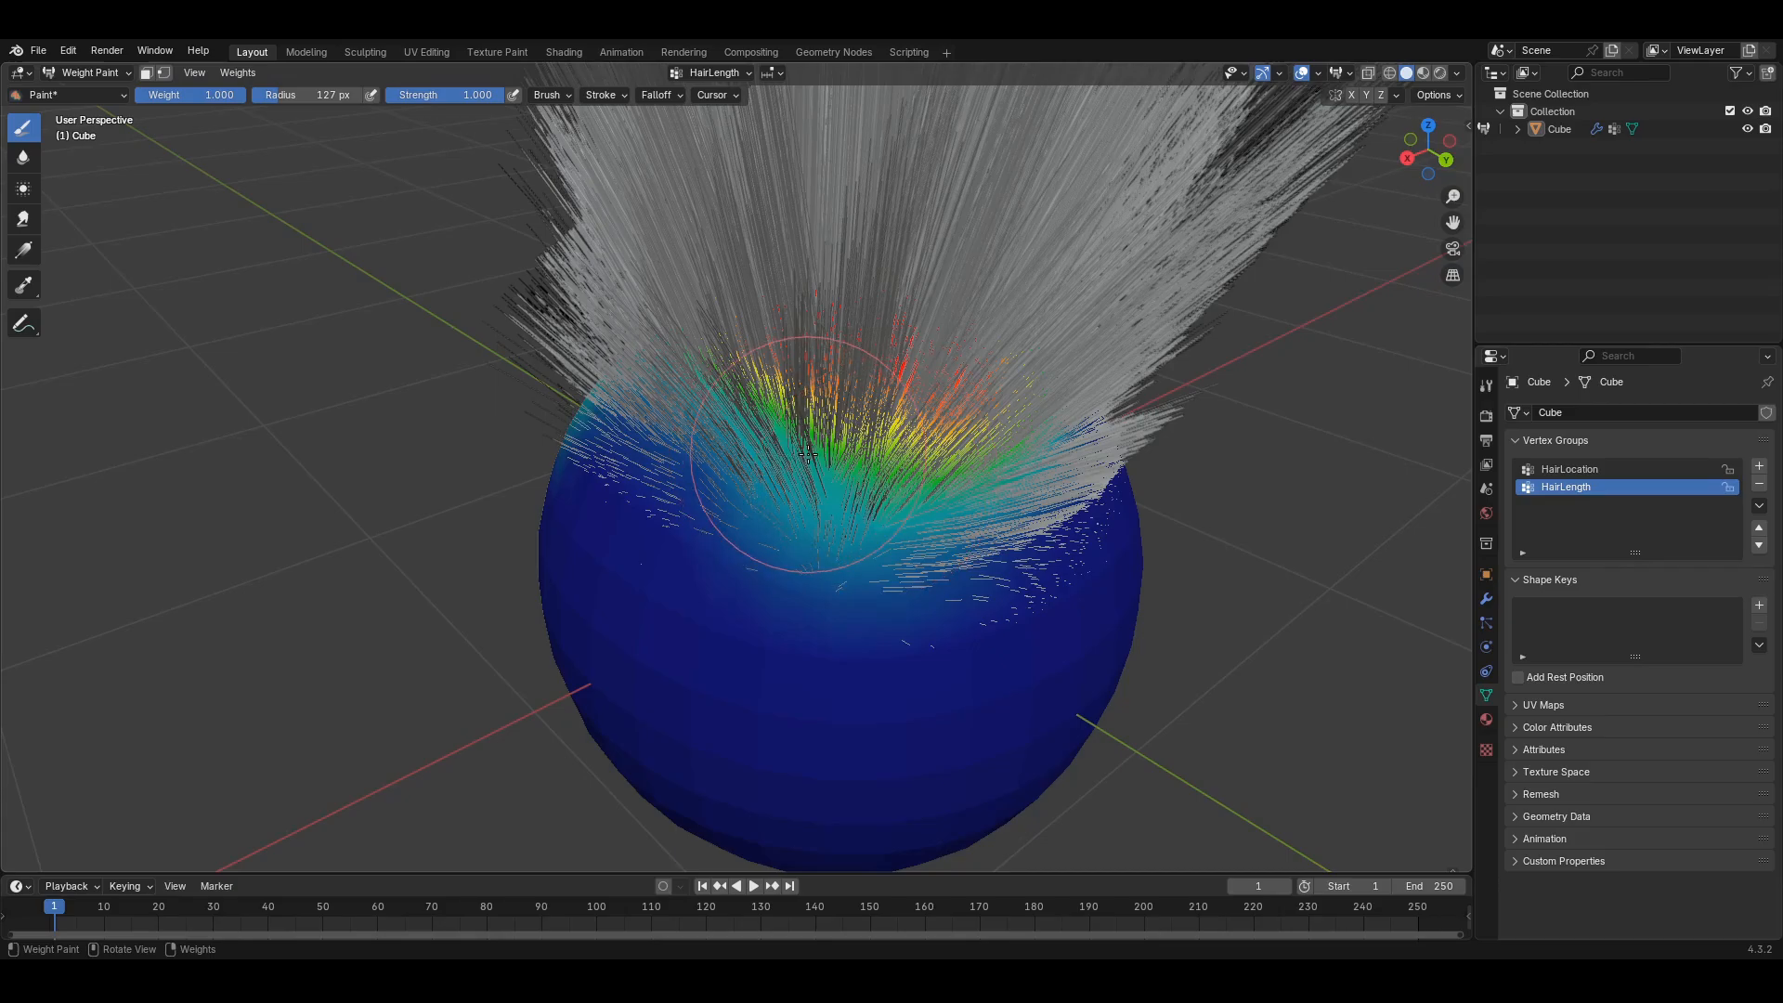
middle_drag(808, 455, 818, 616)
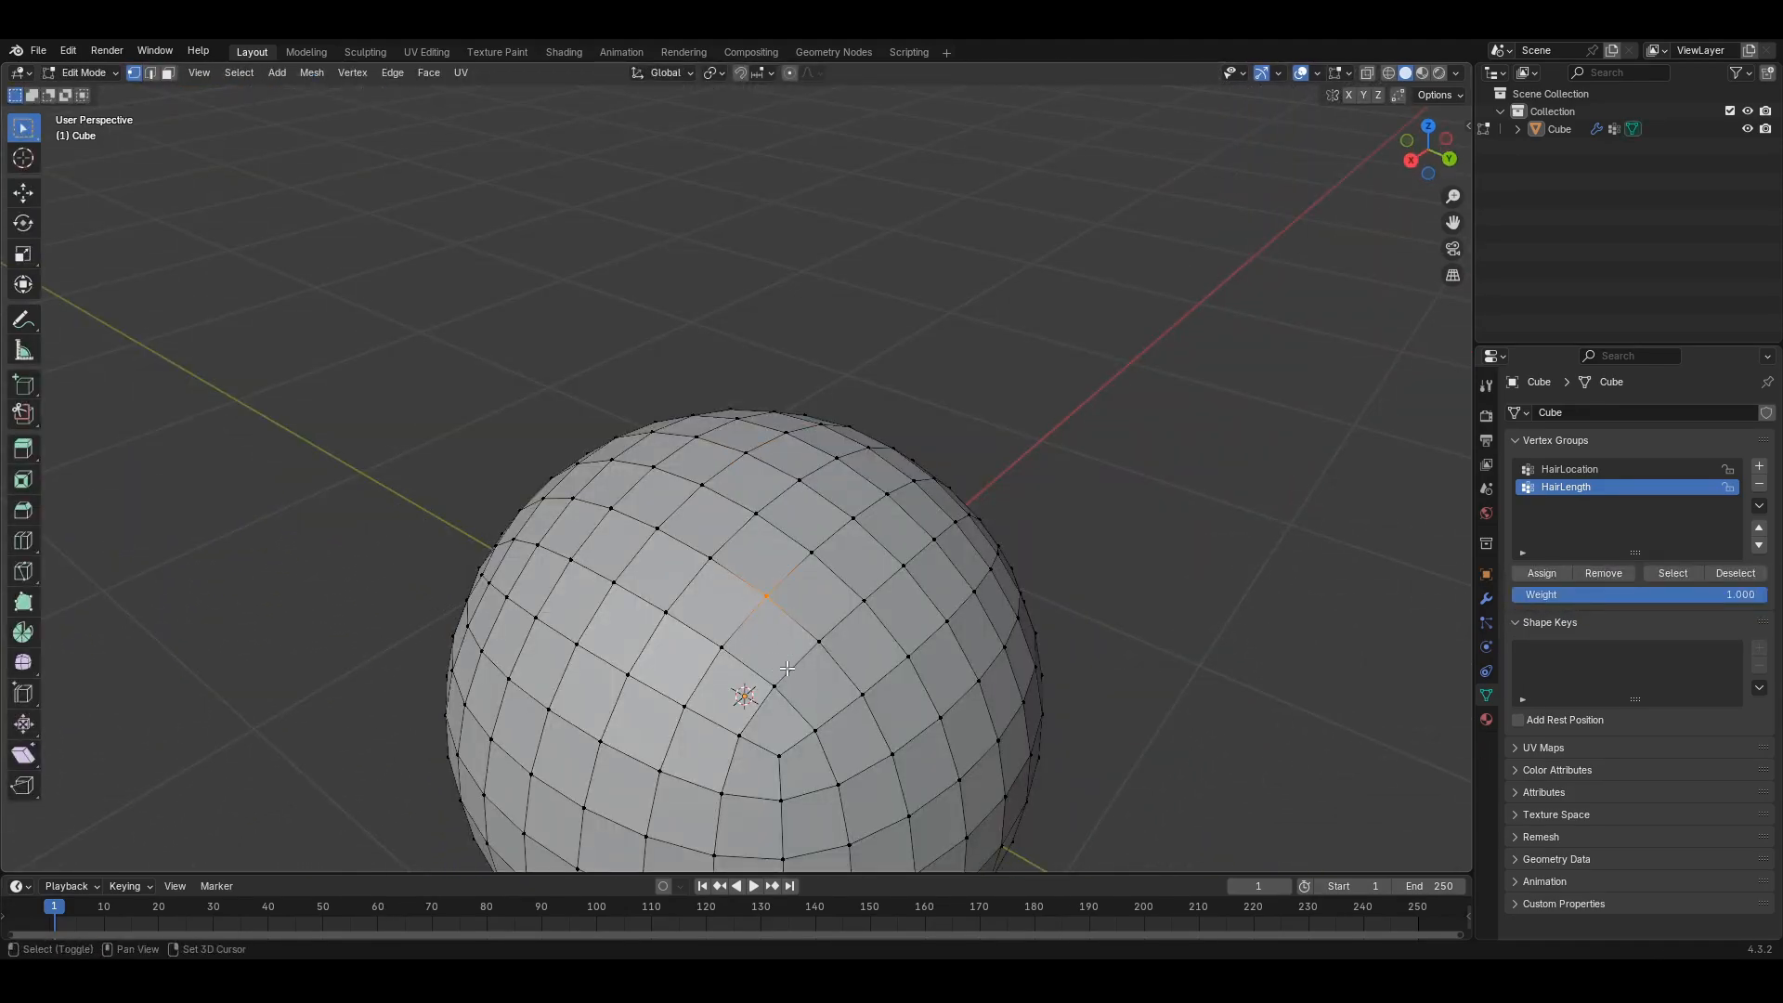
middle_drag(798, 695, 804, 685)
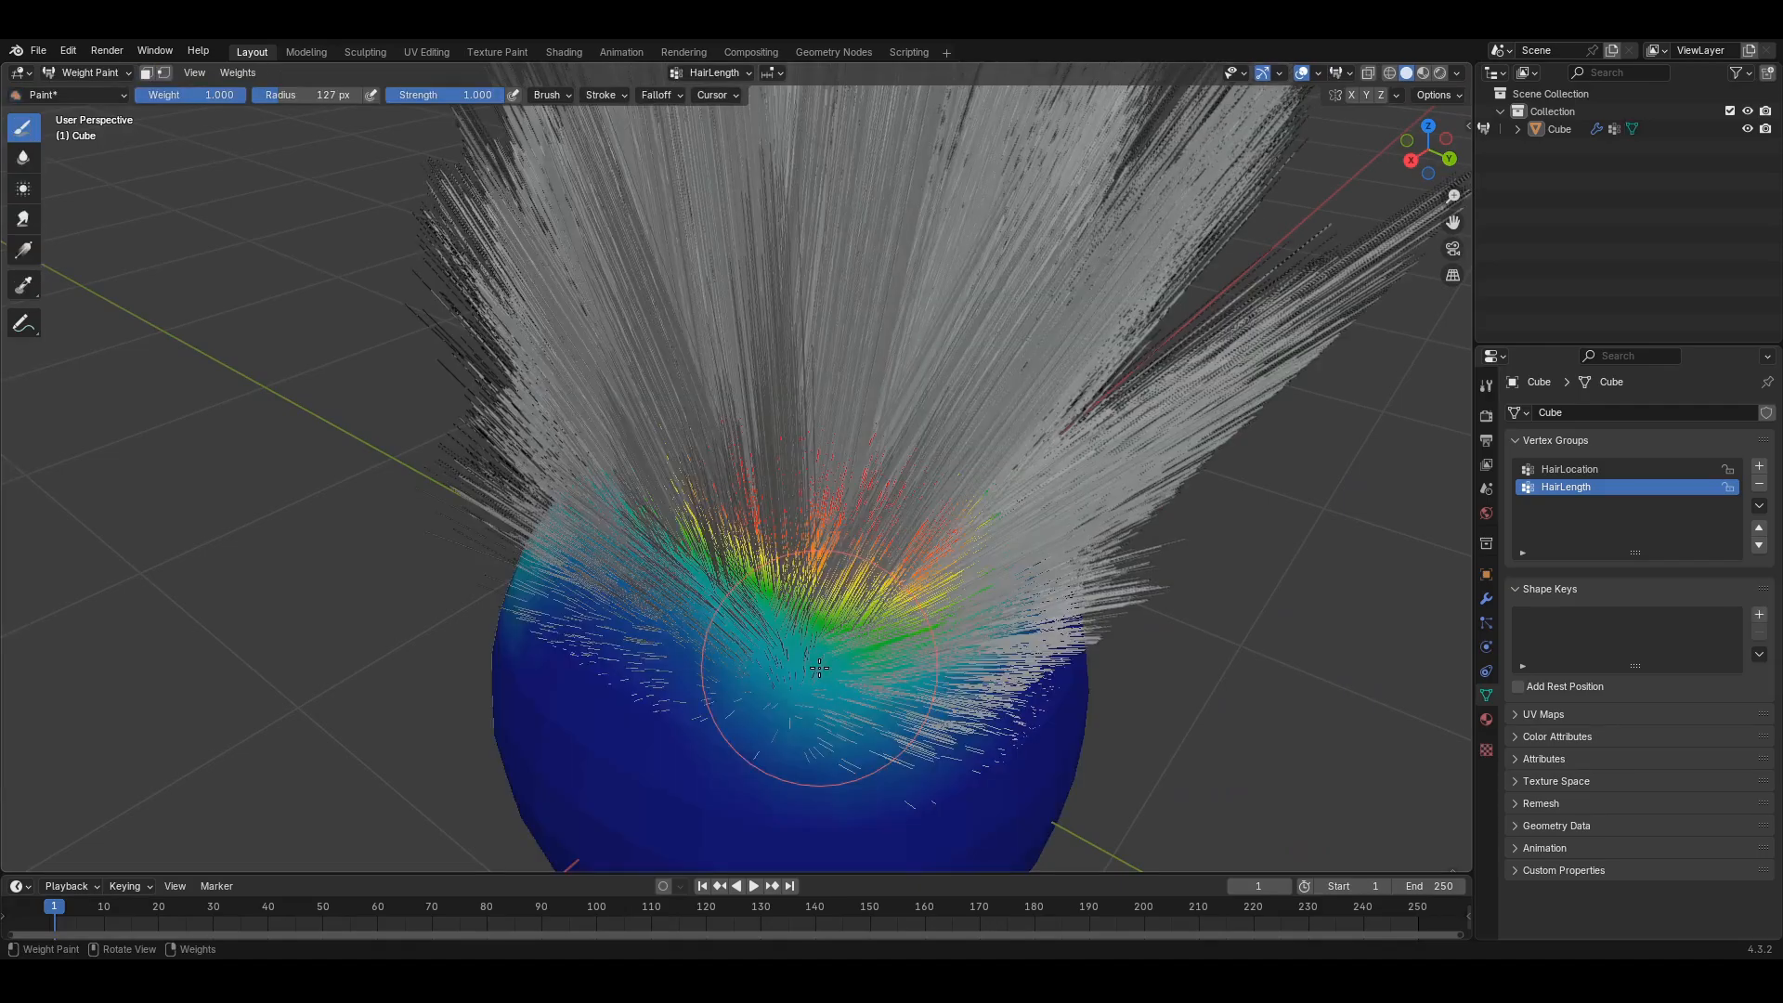
middle_drag(819, 668, 809, 643)
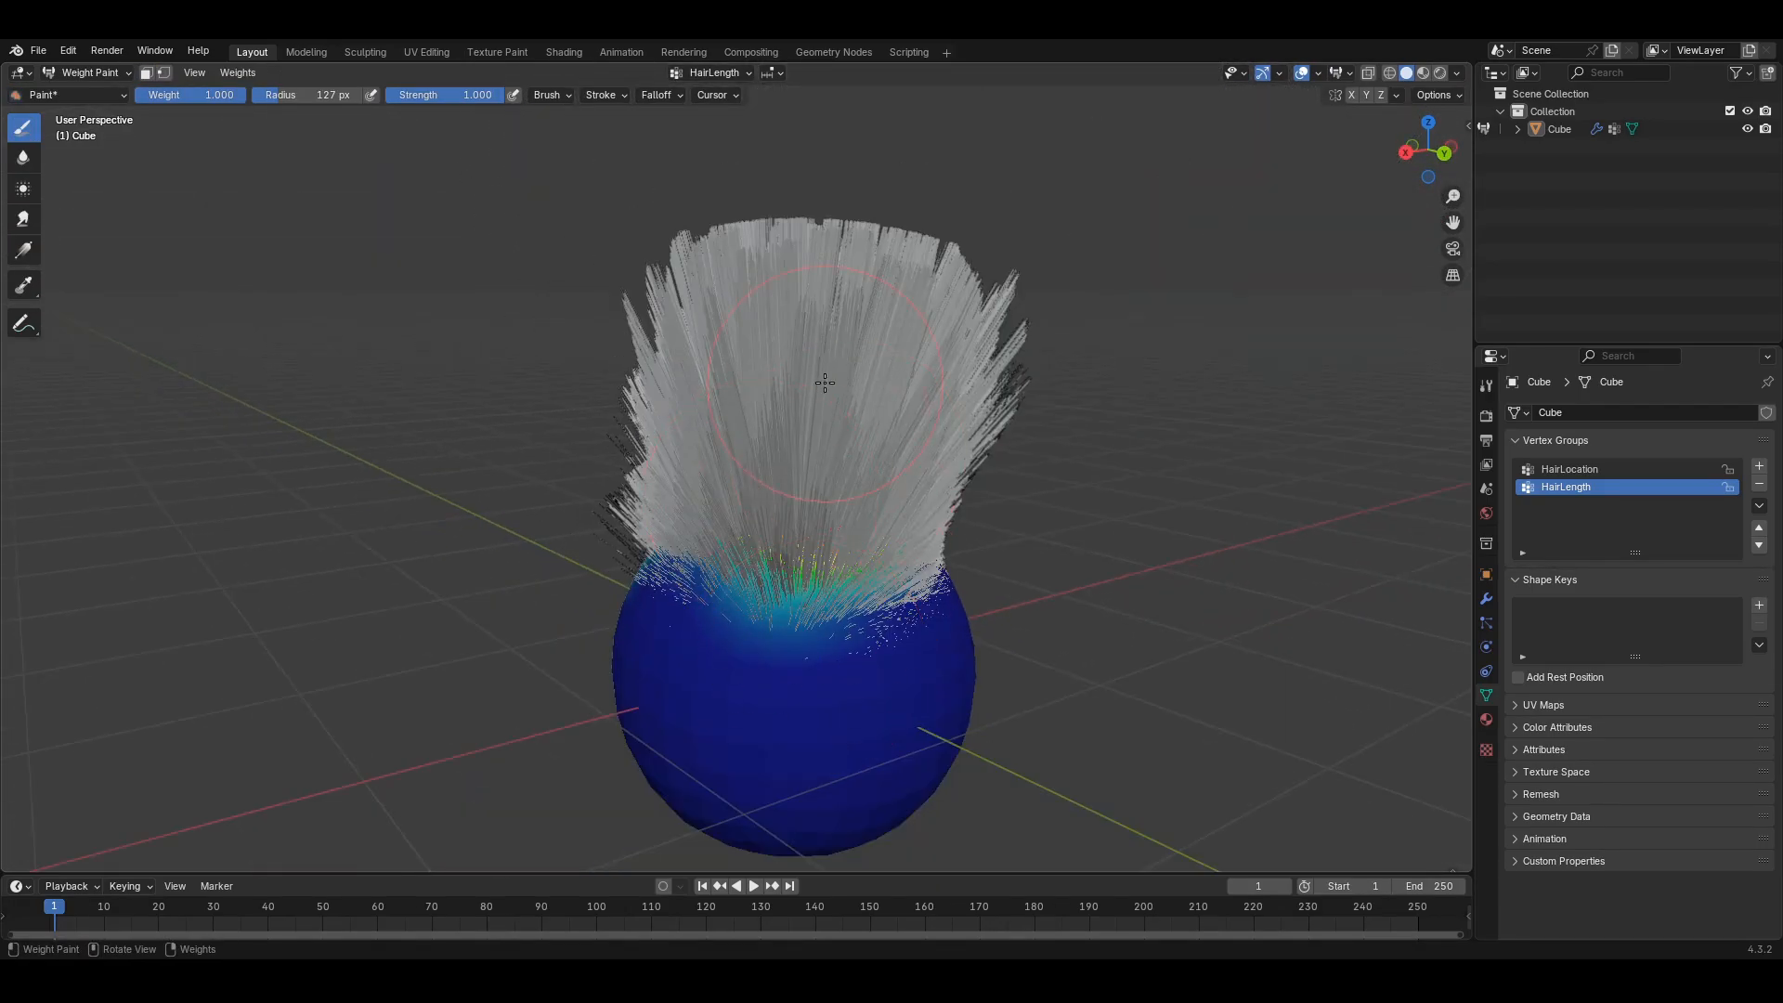
- Orbit and pan around the hair tuft to a level front view
middle_drag(798, 655, 794, 646)
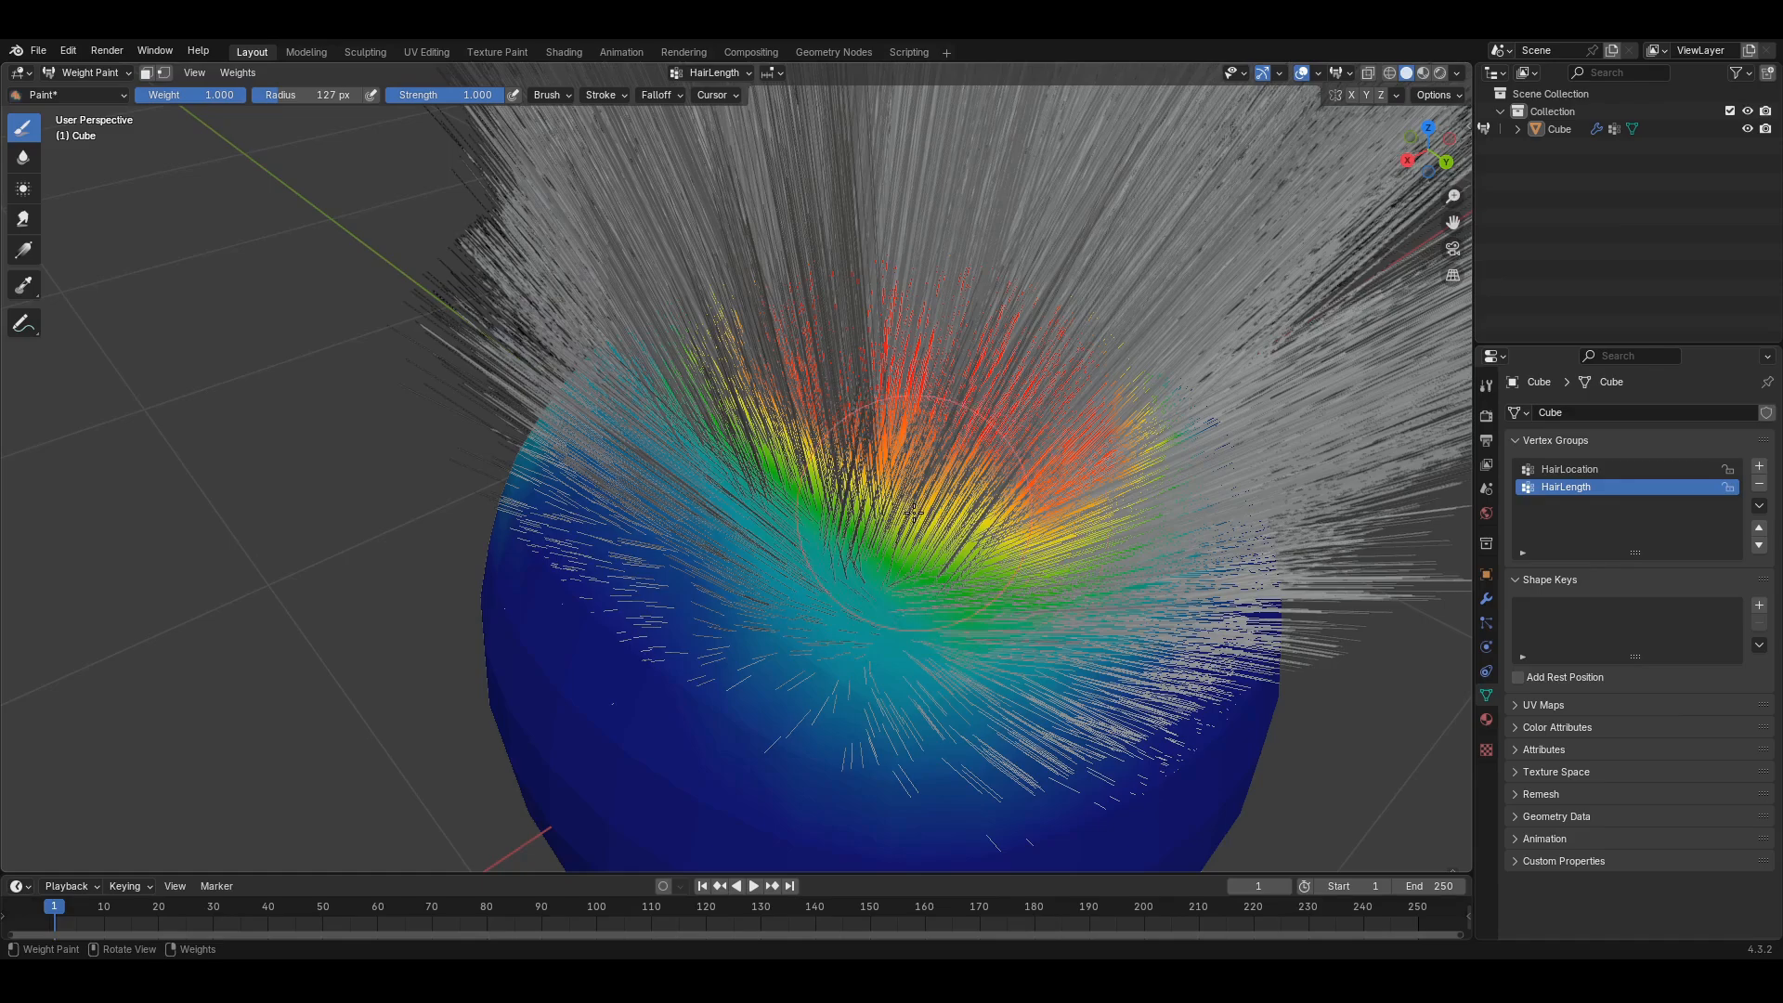
shift+middle_drag(1050, 609, 880, 525)
scroll(728, 521, down, 4)
middle_drag(650, 507, 588, 442)
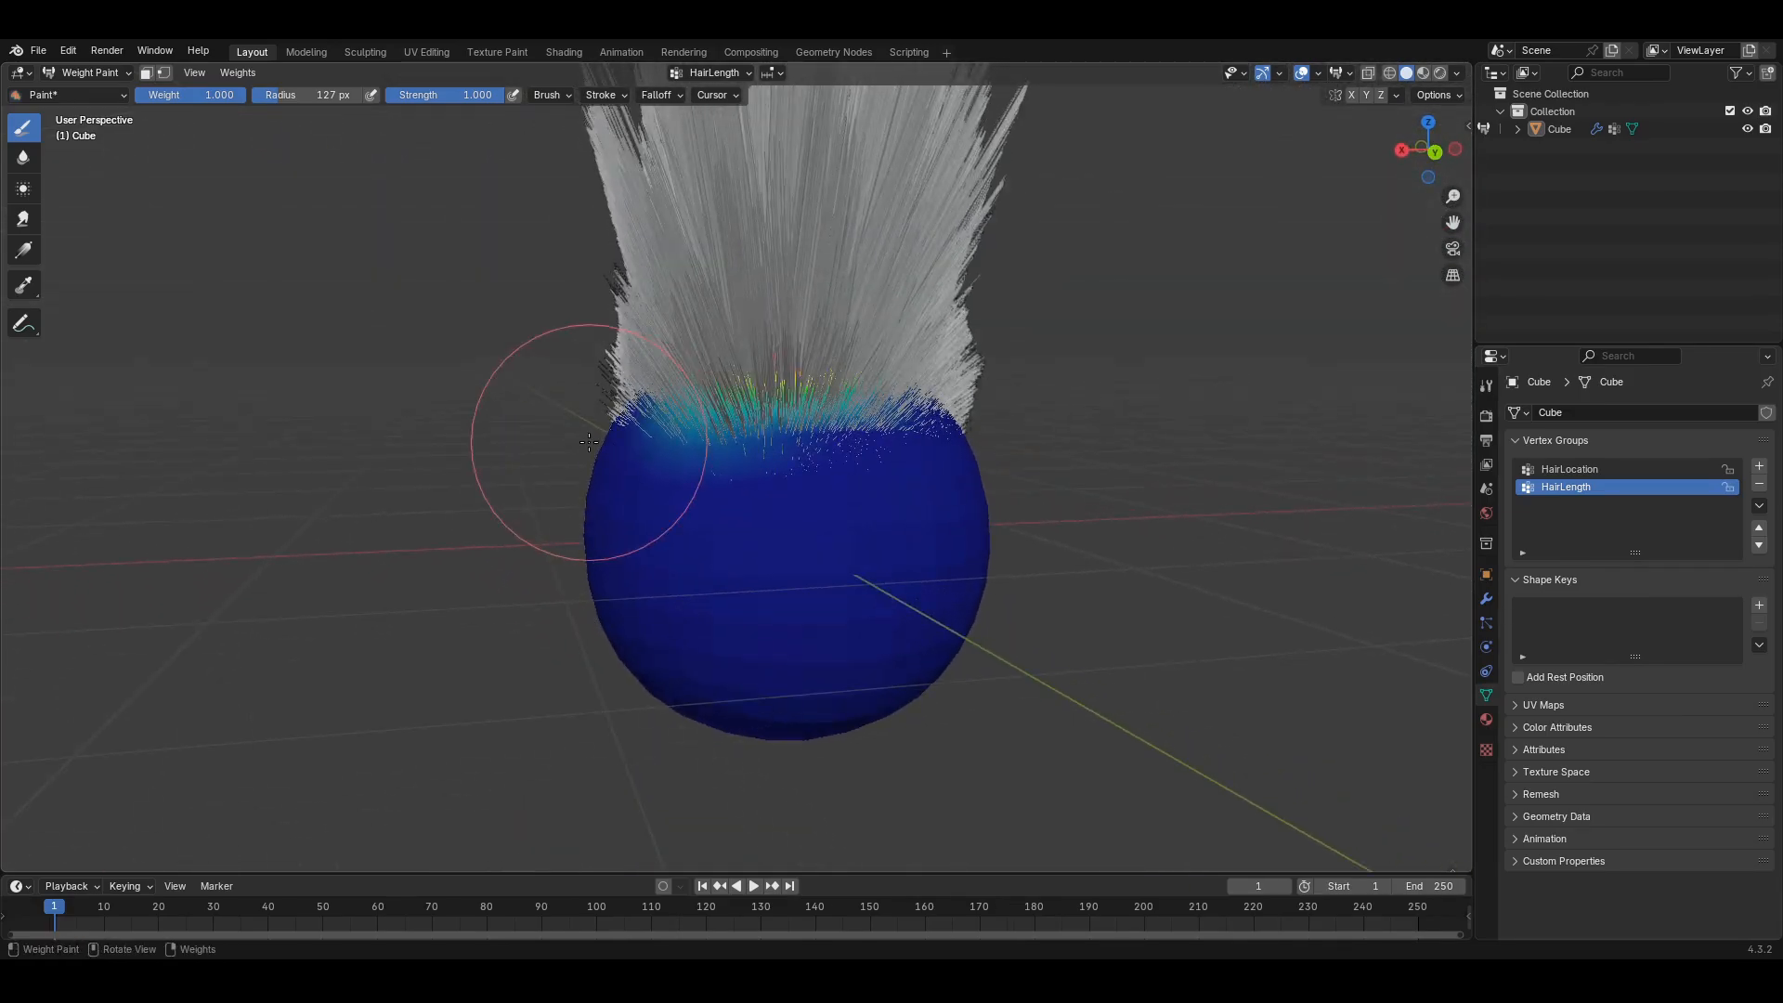
shift+middle_drag(701, 418, 760, 537)
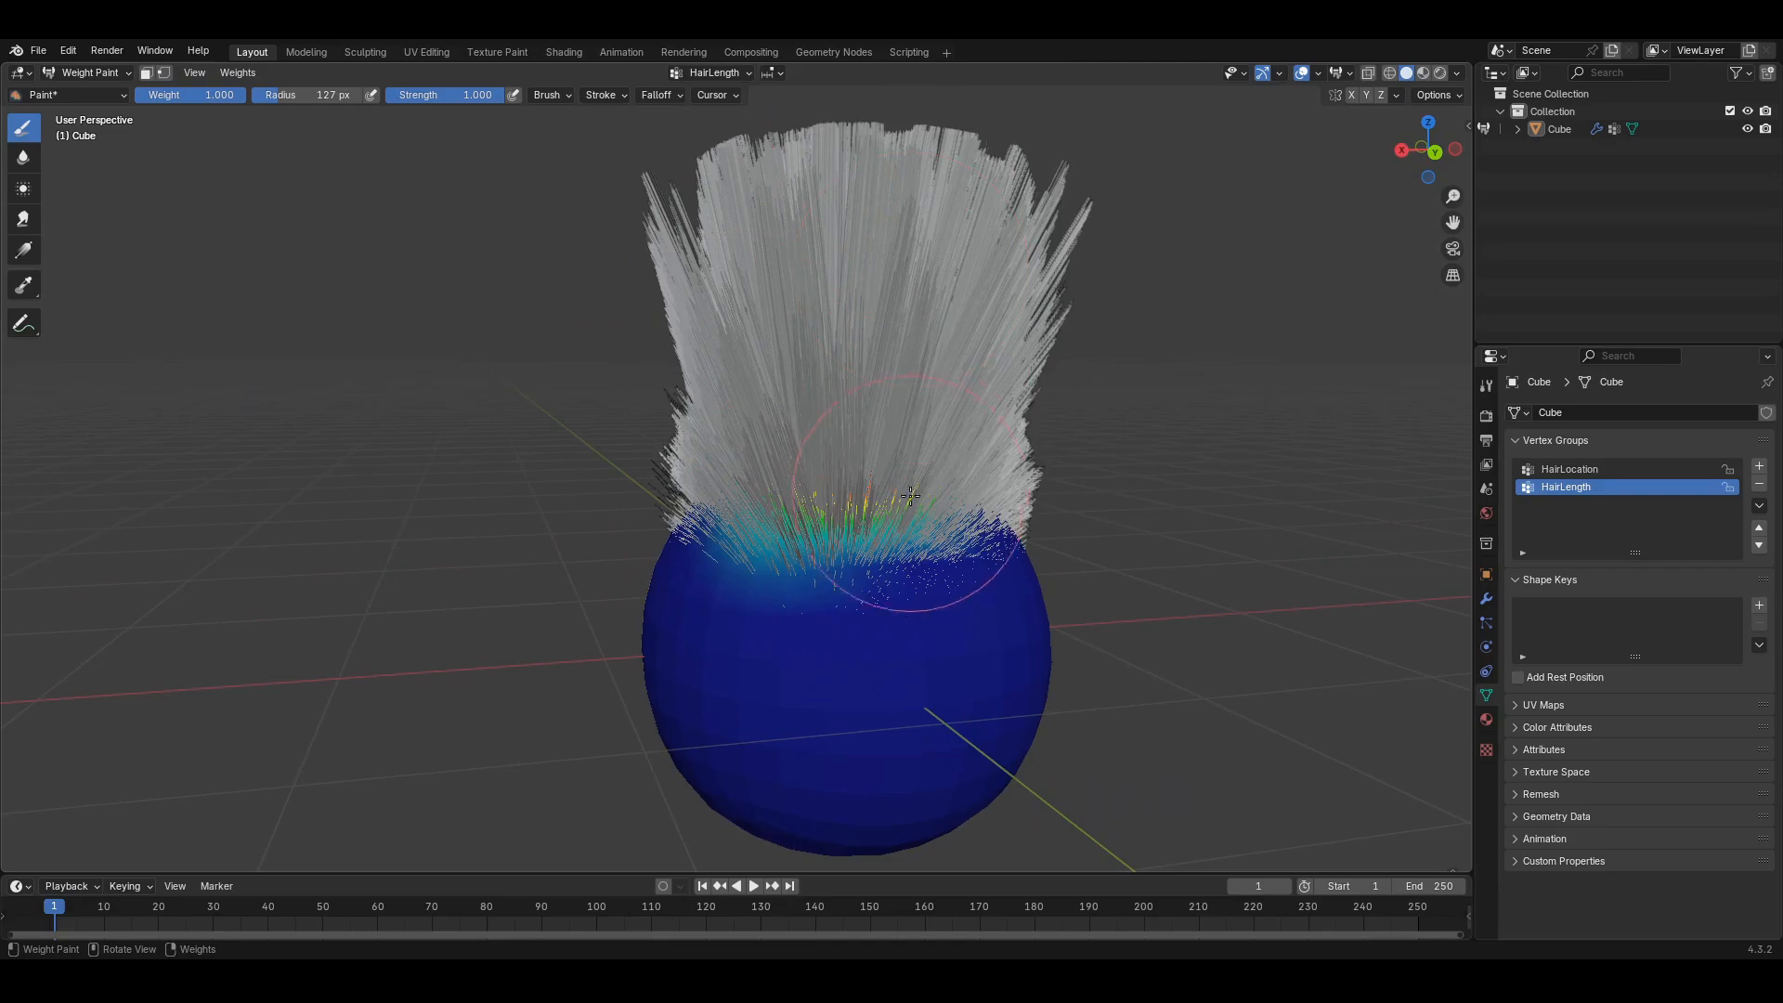
shift+middle_drag(910, 496, 927, 639)
mouse_move(791, 633)
middle_down()
mouse_move(842, 772)
mouse_move(802, 632)
middle_up()
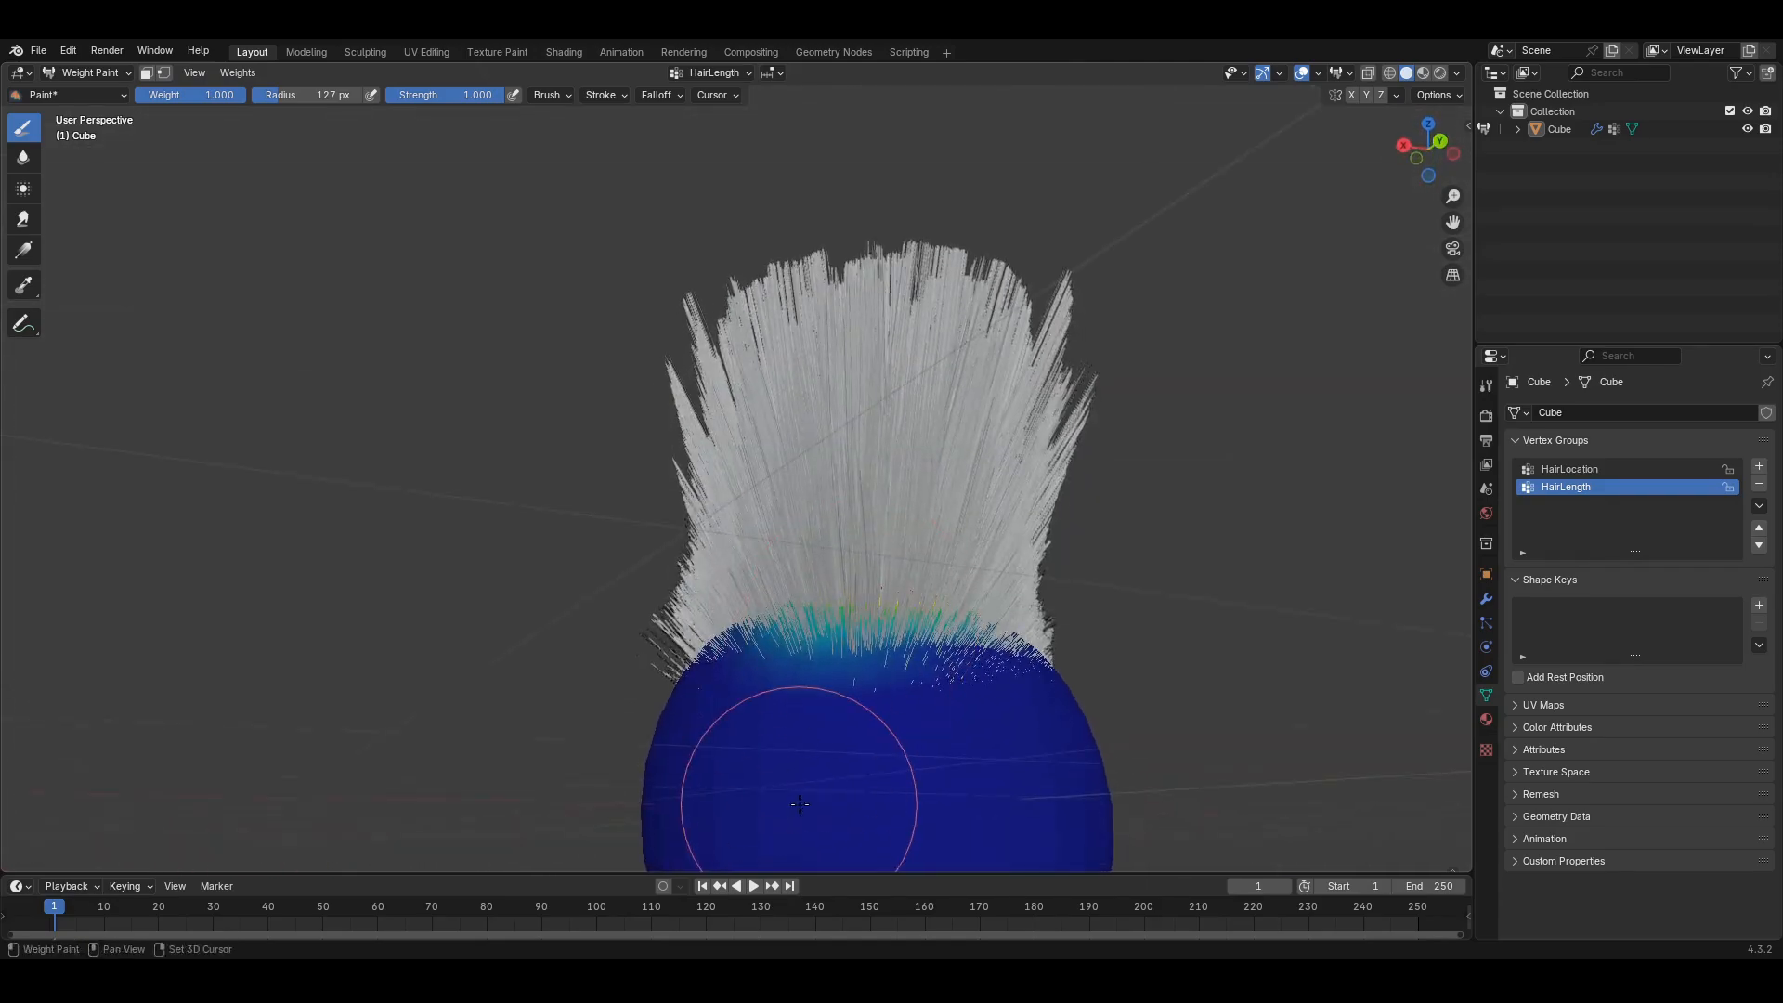
middle_drag(800, 805, 816, 382)
- Undo a stray weight dab on the sphere's front and recentre the hairy sphere
click(850, 329)
key(ctrl+z)
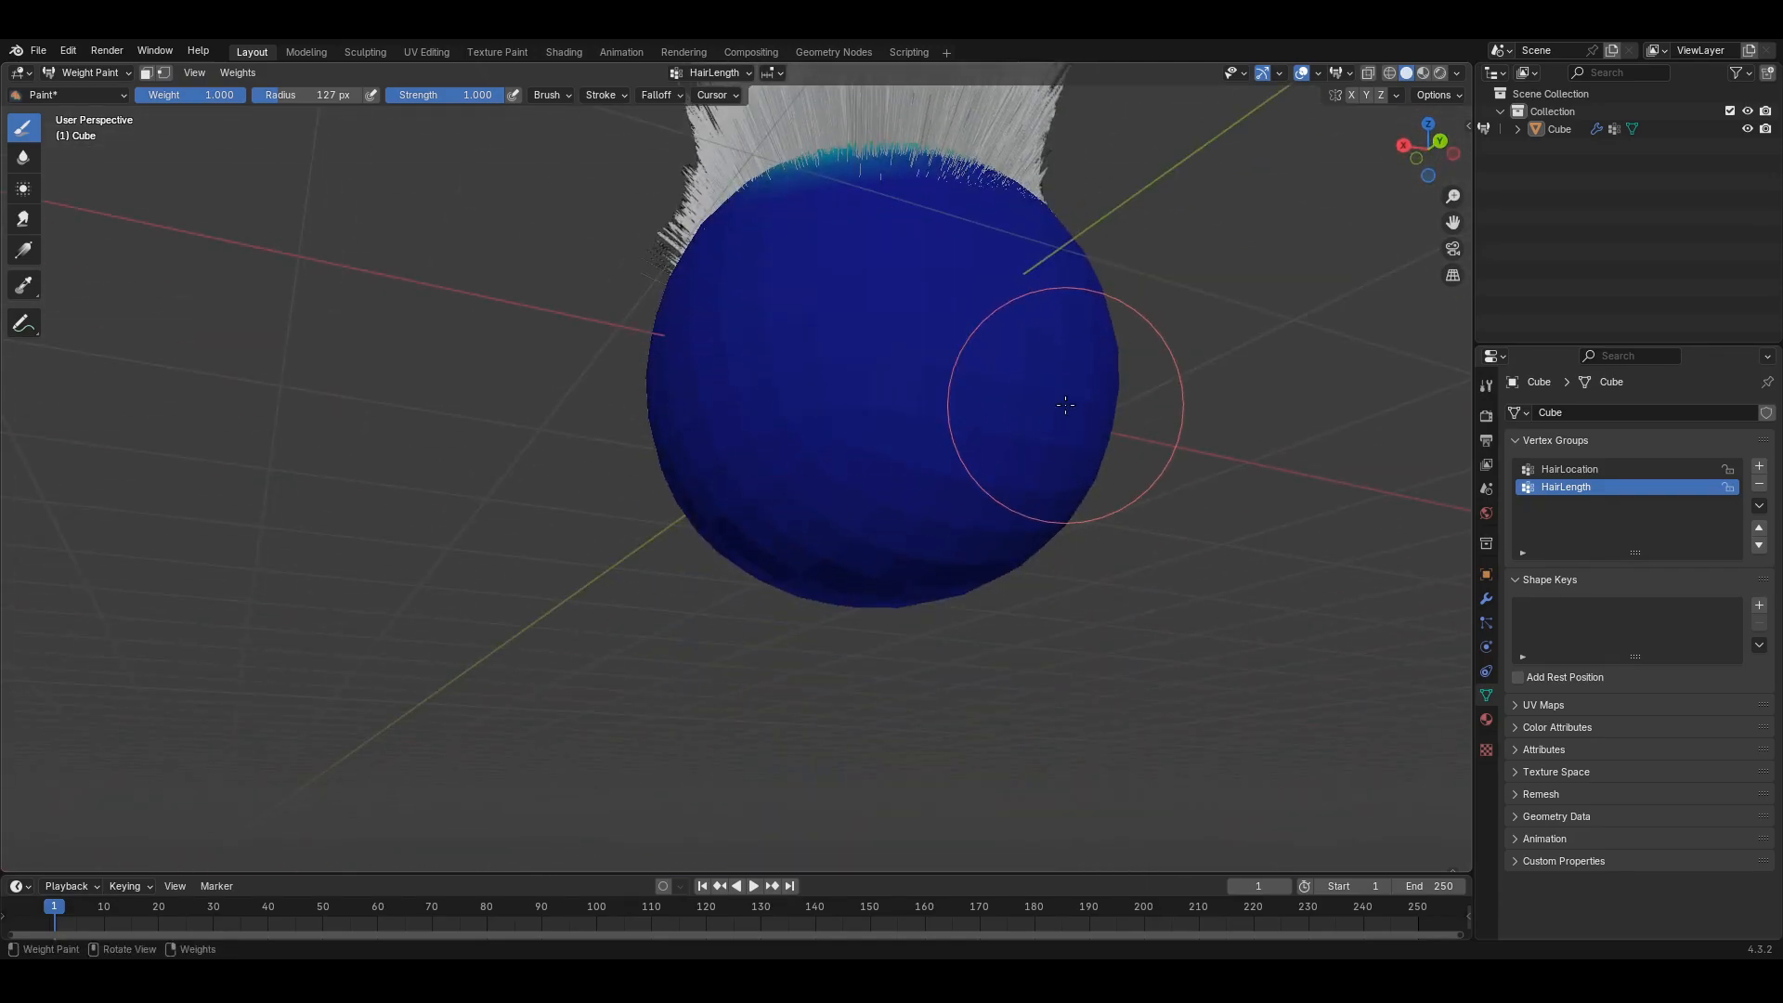
mouse_move(999, 363)
middle_down()
mouse_move(956, 756)
mouse_move(927, 644)
mouse_move(944, 708)
mouse_move(963, 683)
middle_up()
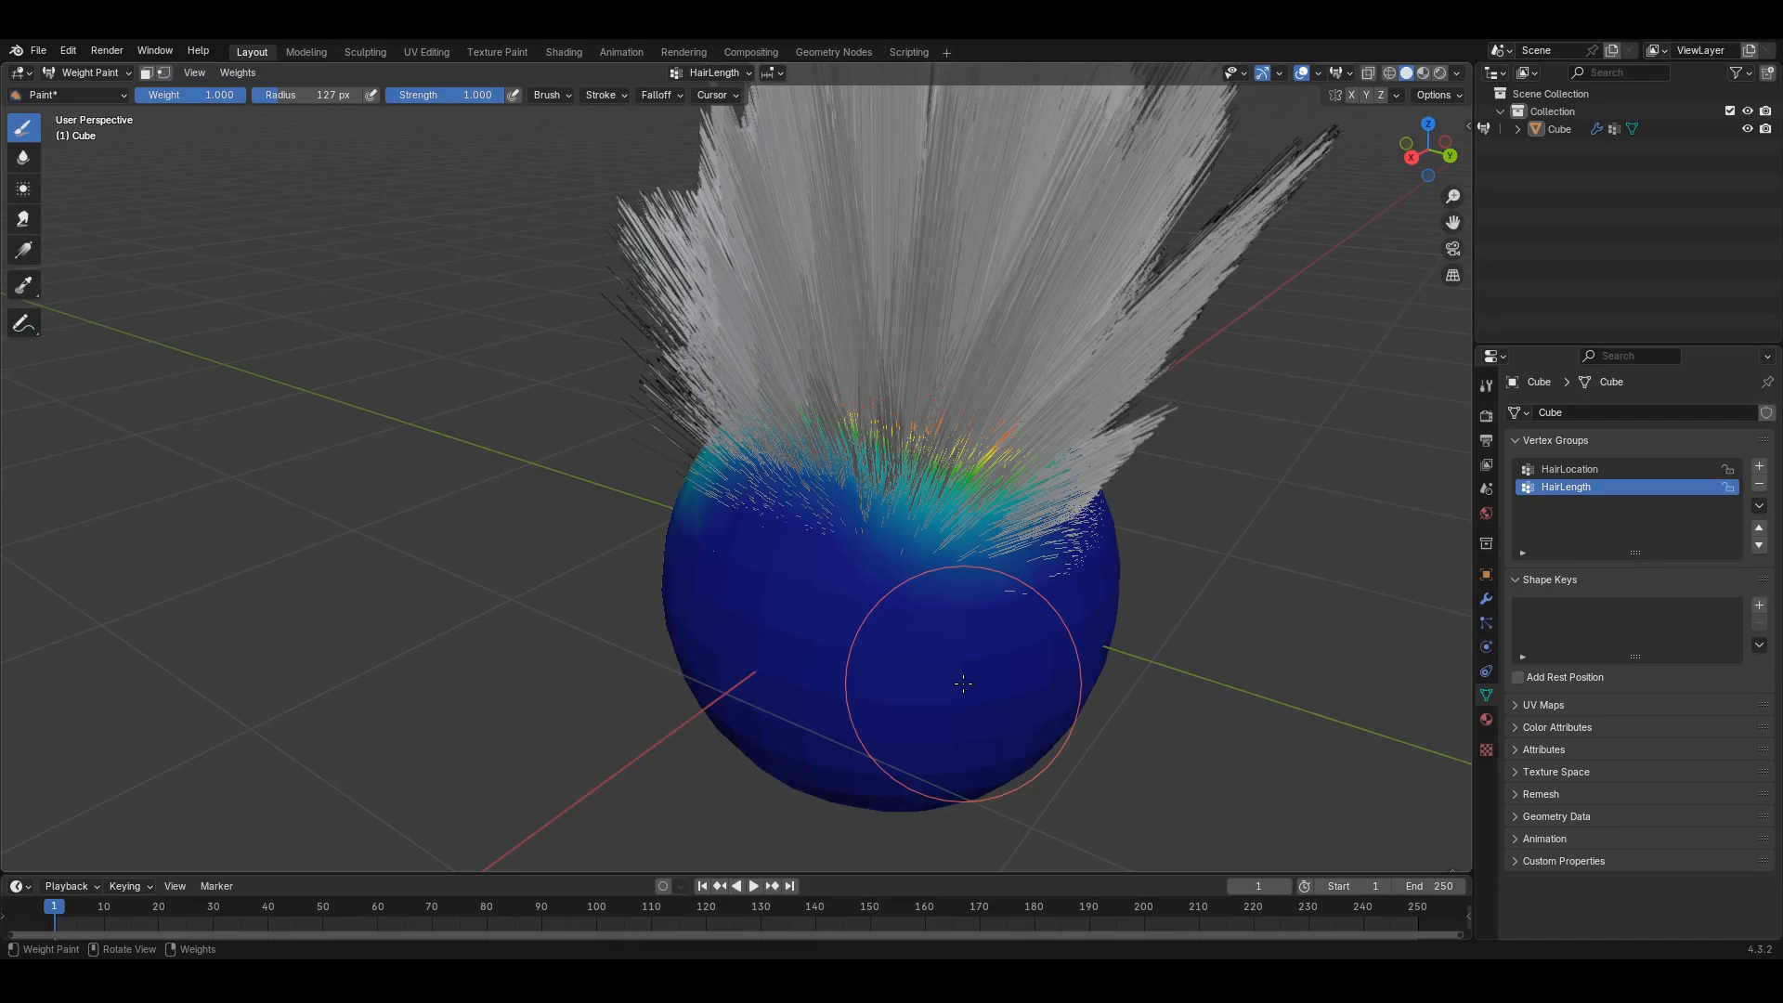
mouse_move(963, 684)
middle_down()
mouse_move(944, 637)
mouse_move(1027, 697)
mouse_move(911, 637)
mouse_move(831, 634)
mouse_move(881, 648)
mouse_move(963, 628)
mouse_move(972, 650)
middle_up()
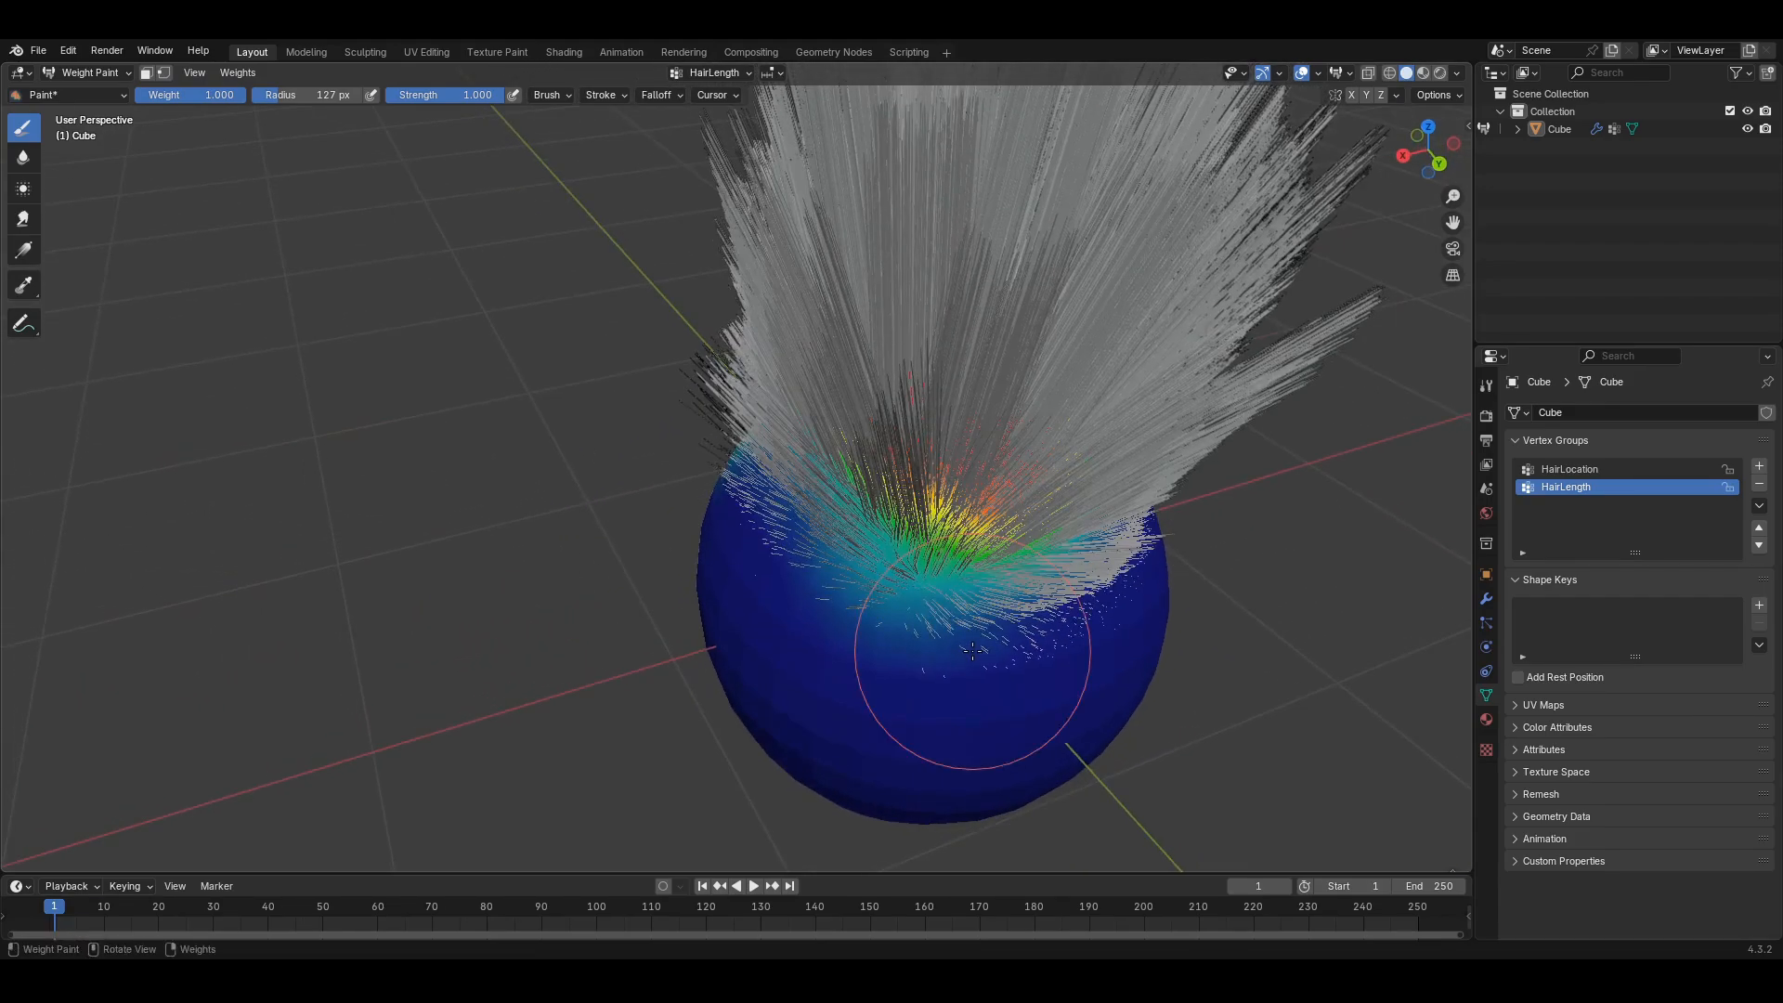
shift+middle_drag(975, 728, 922, 621)
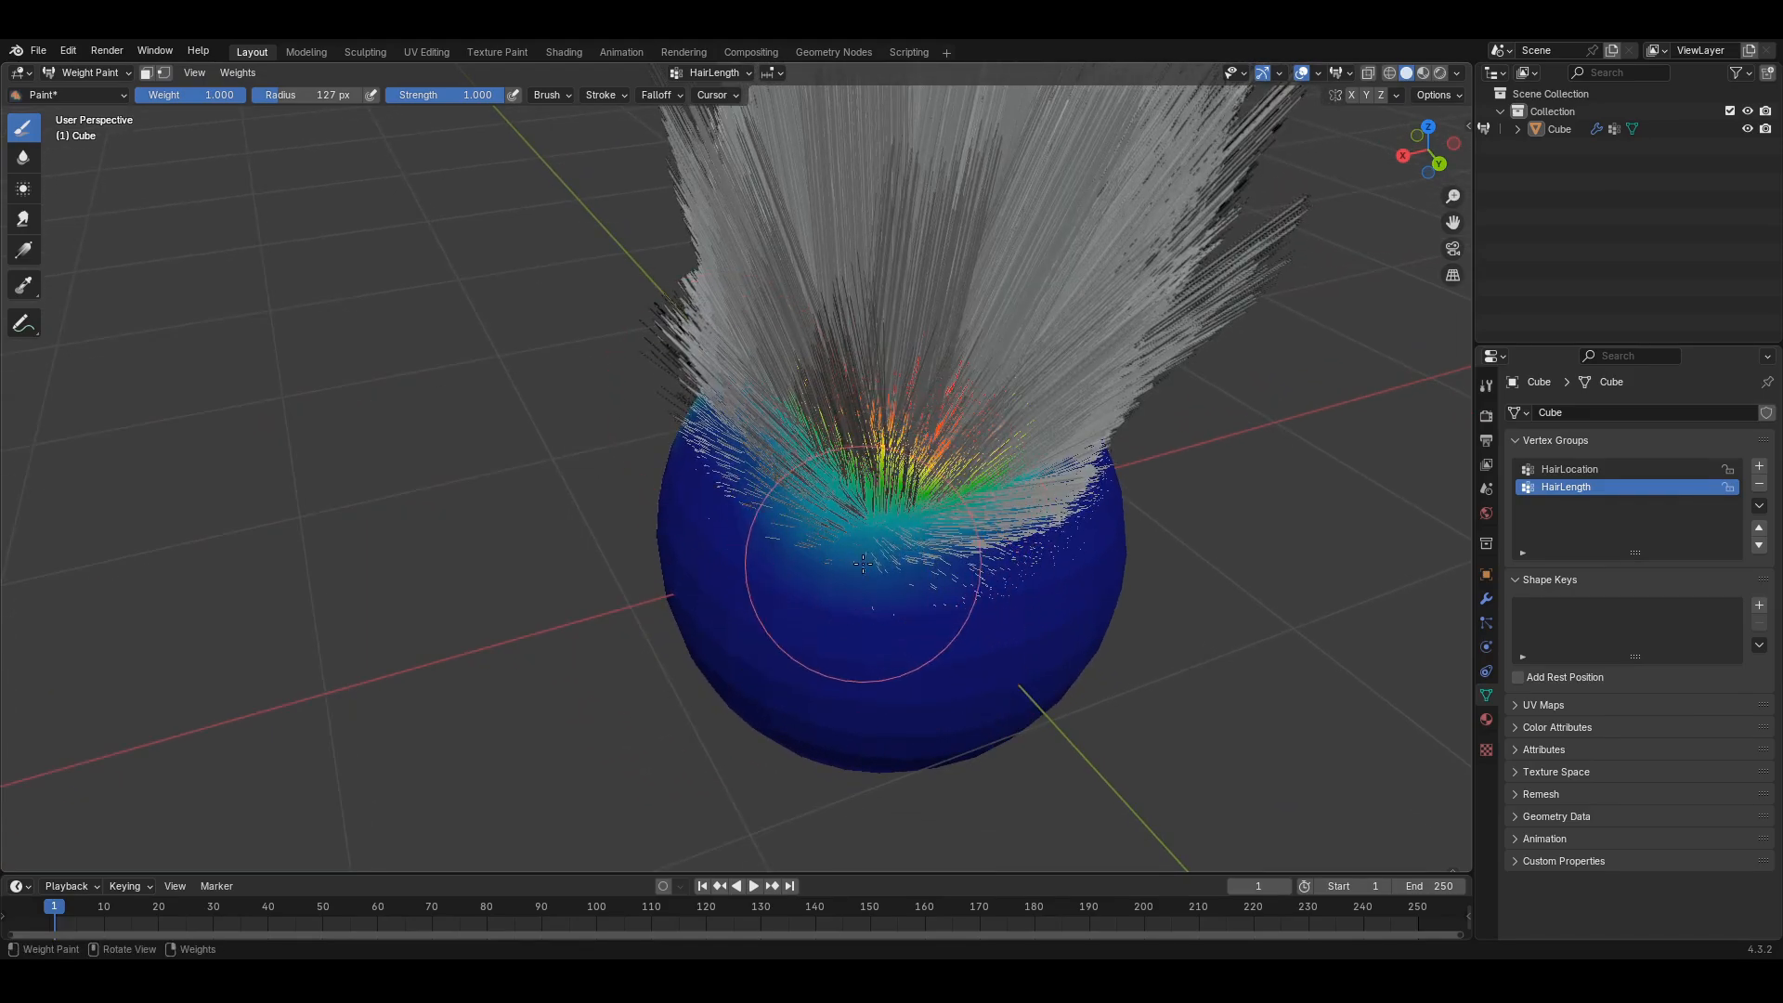
middle_drag(862, 563, 883, 588)
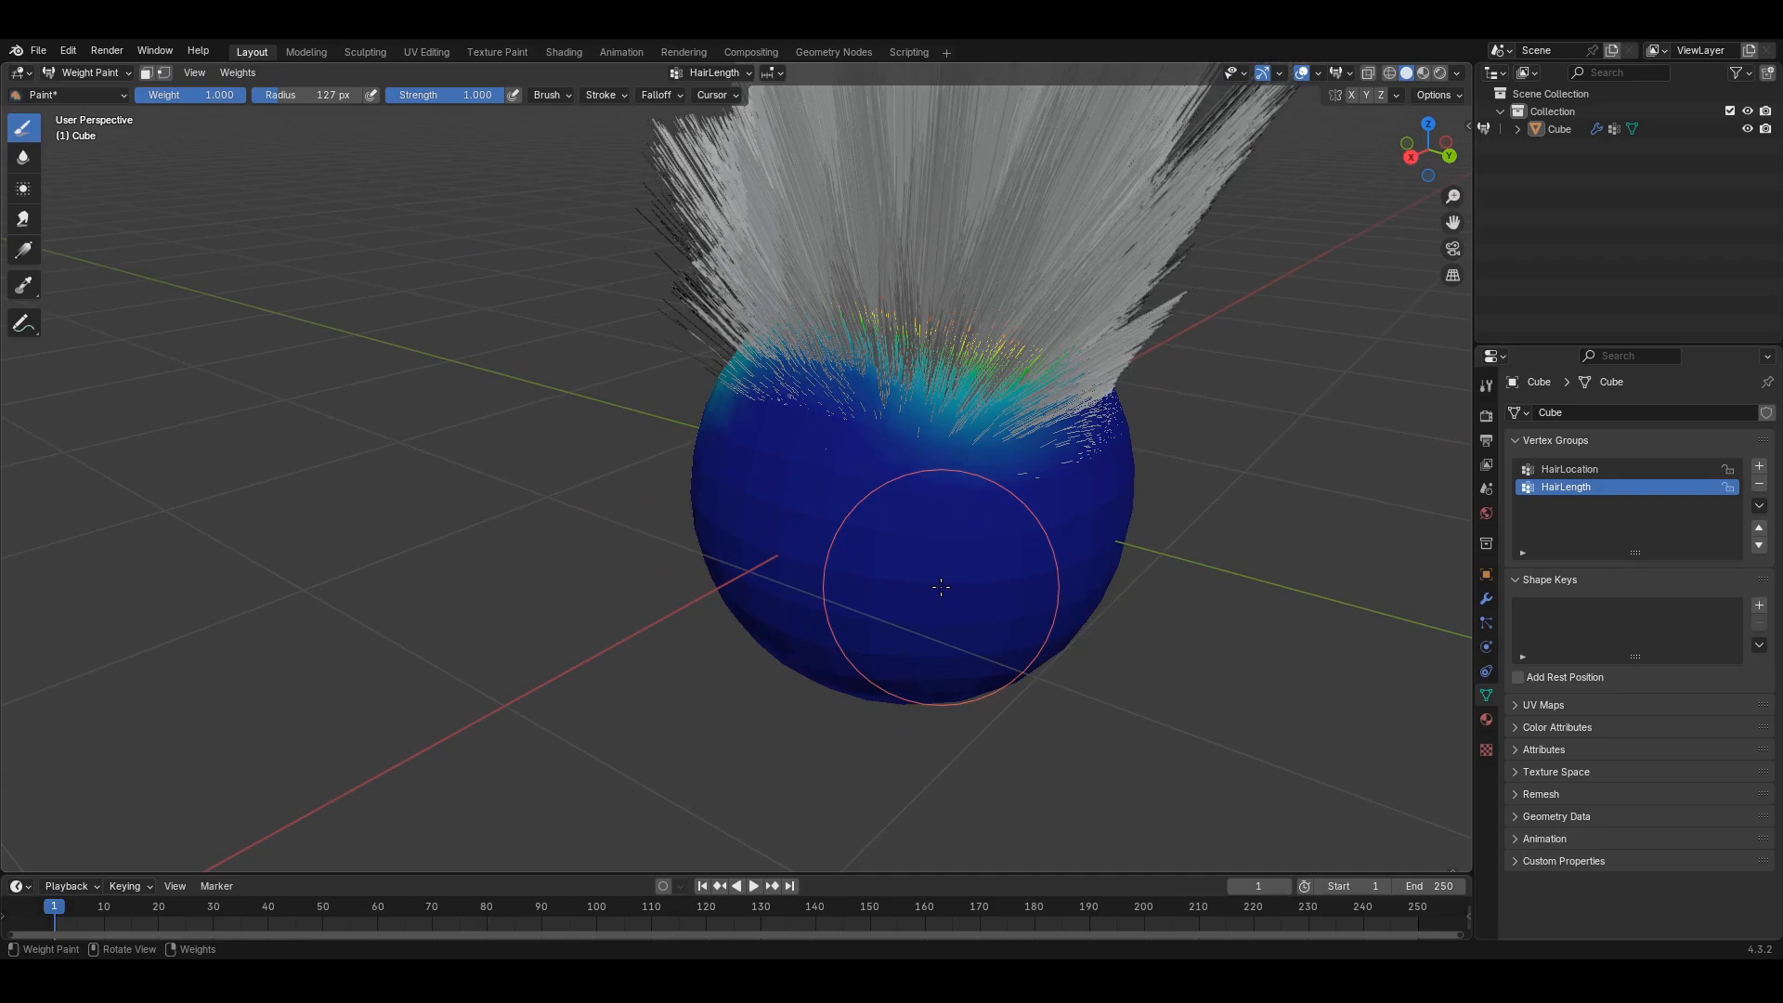
shift+middle_drag(927, 400, 900, 503)
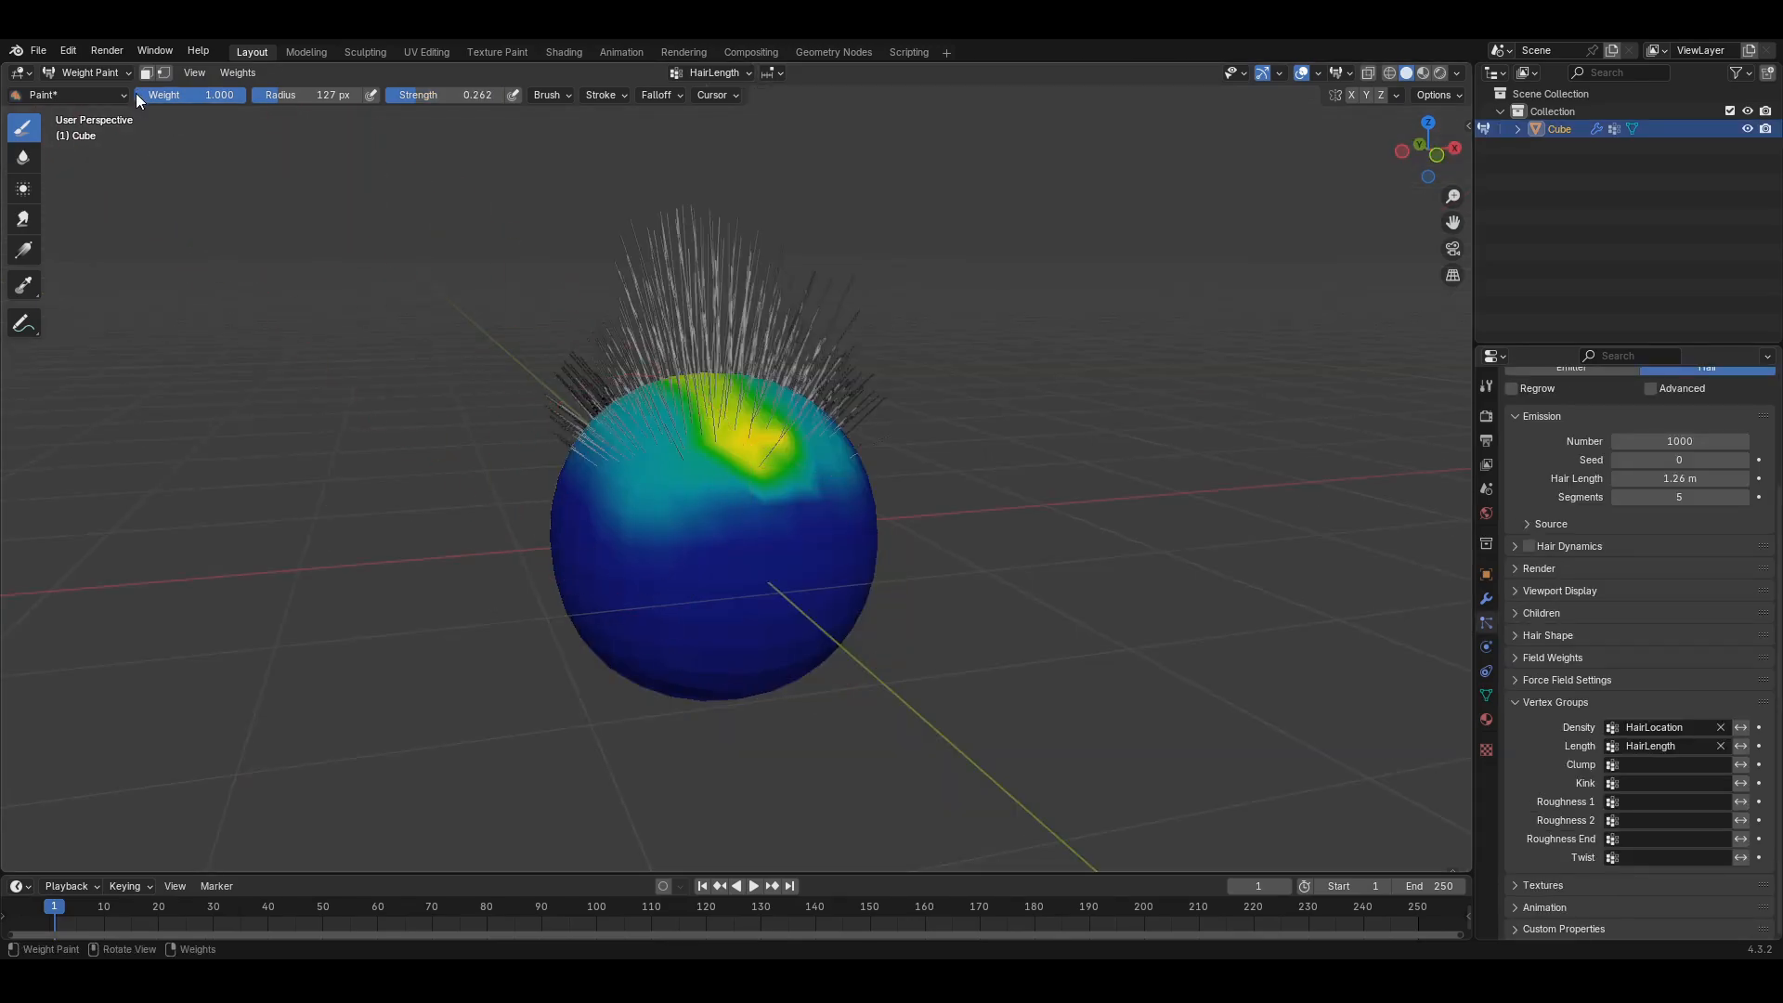
- Switch from Weight Paint to Object Mode and orbit around the top hair tuft
click(103, 70)
click(83, 90)
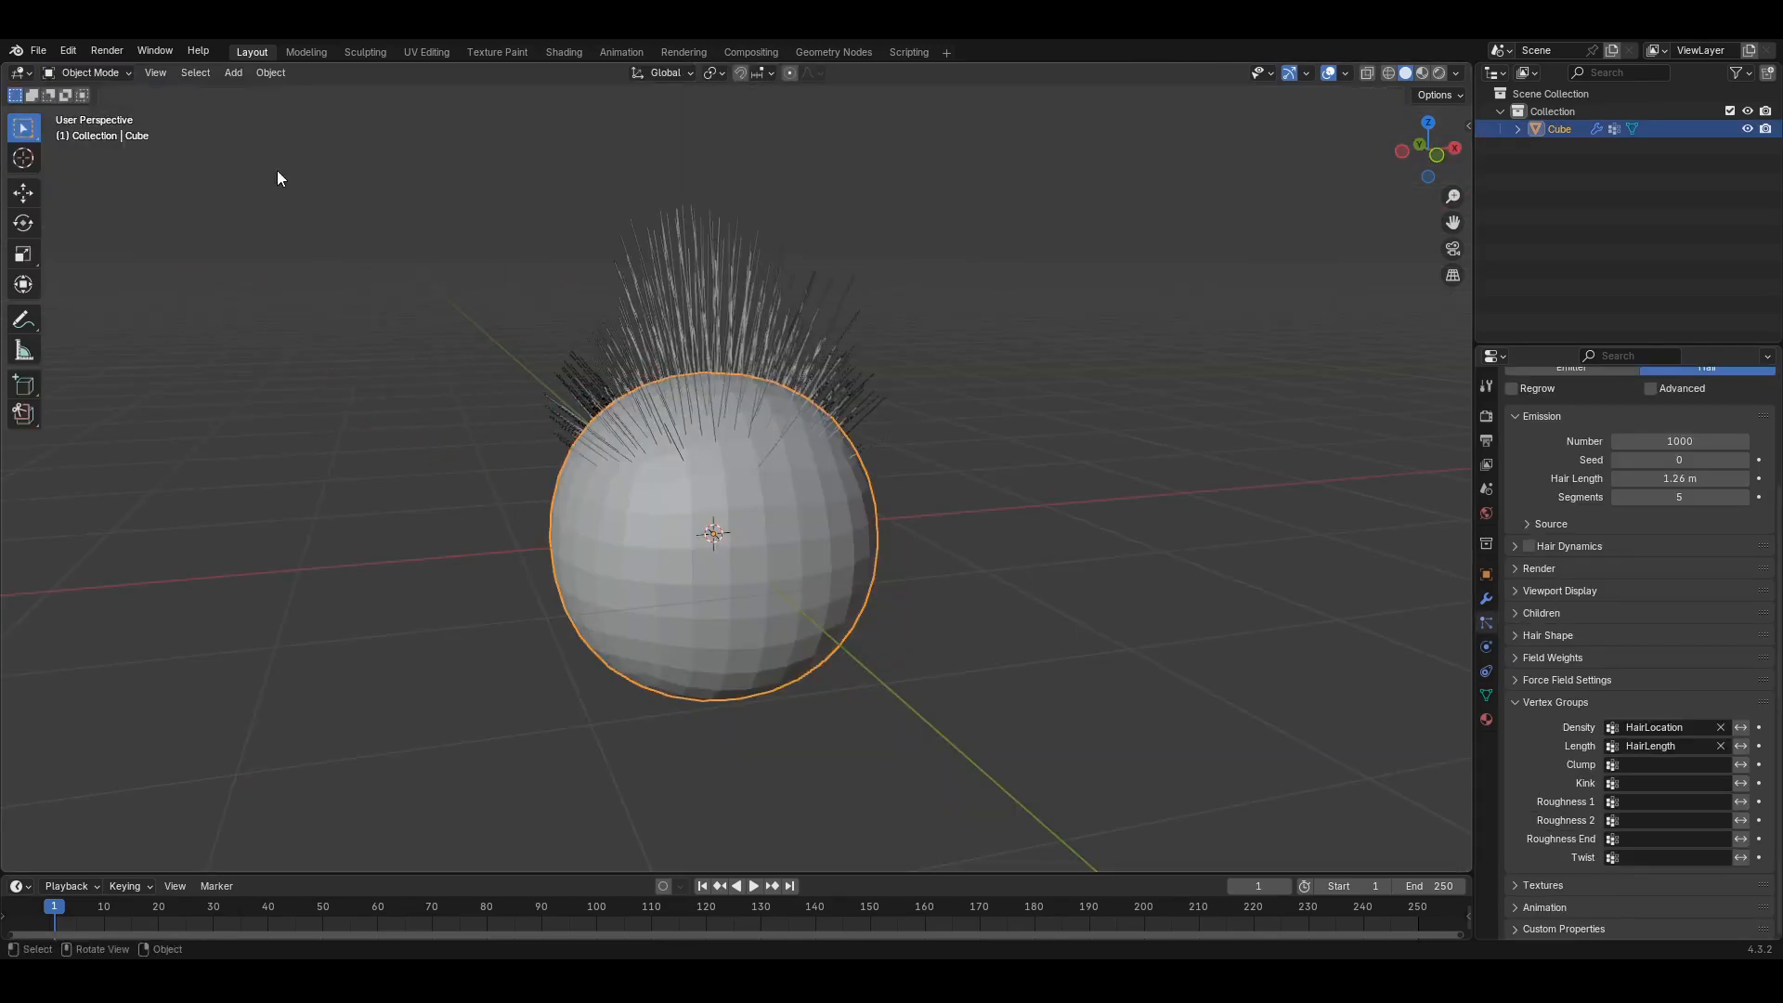
middle_drag(596, 401, 673, 409)
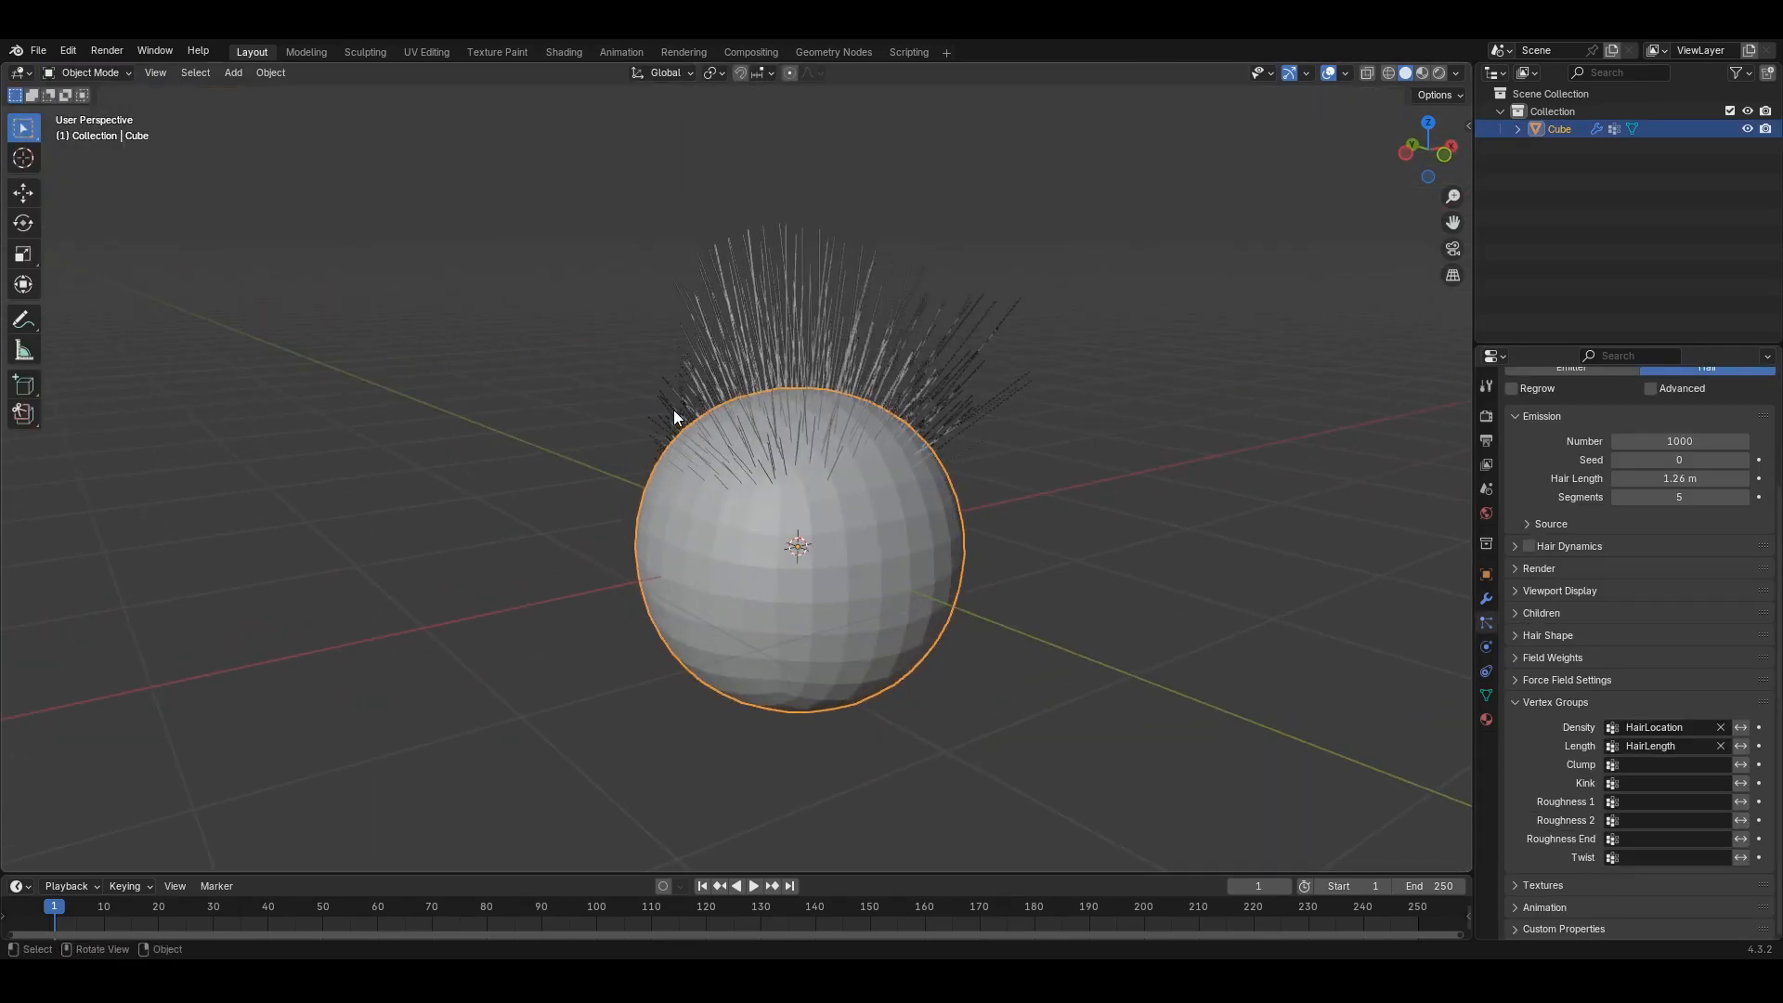
middle_drag(799, 553, 716, 482)
scroll(673, 404, up, 3)
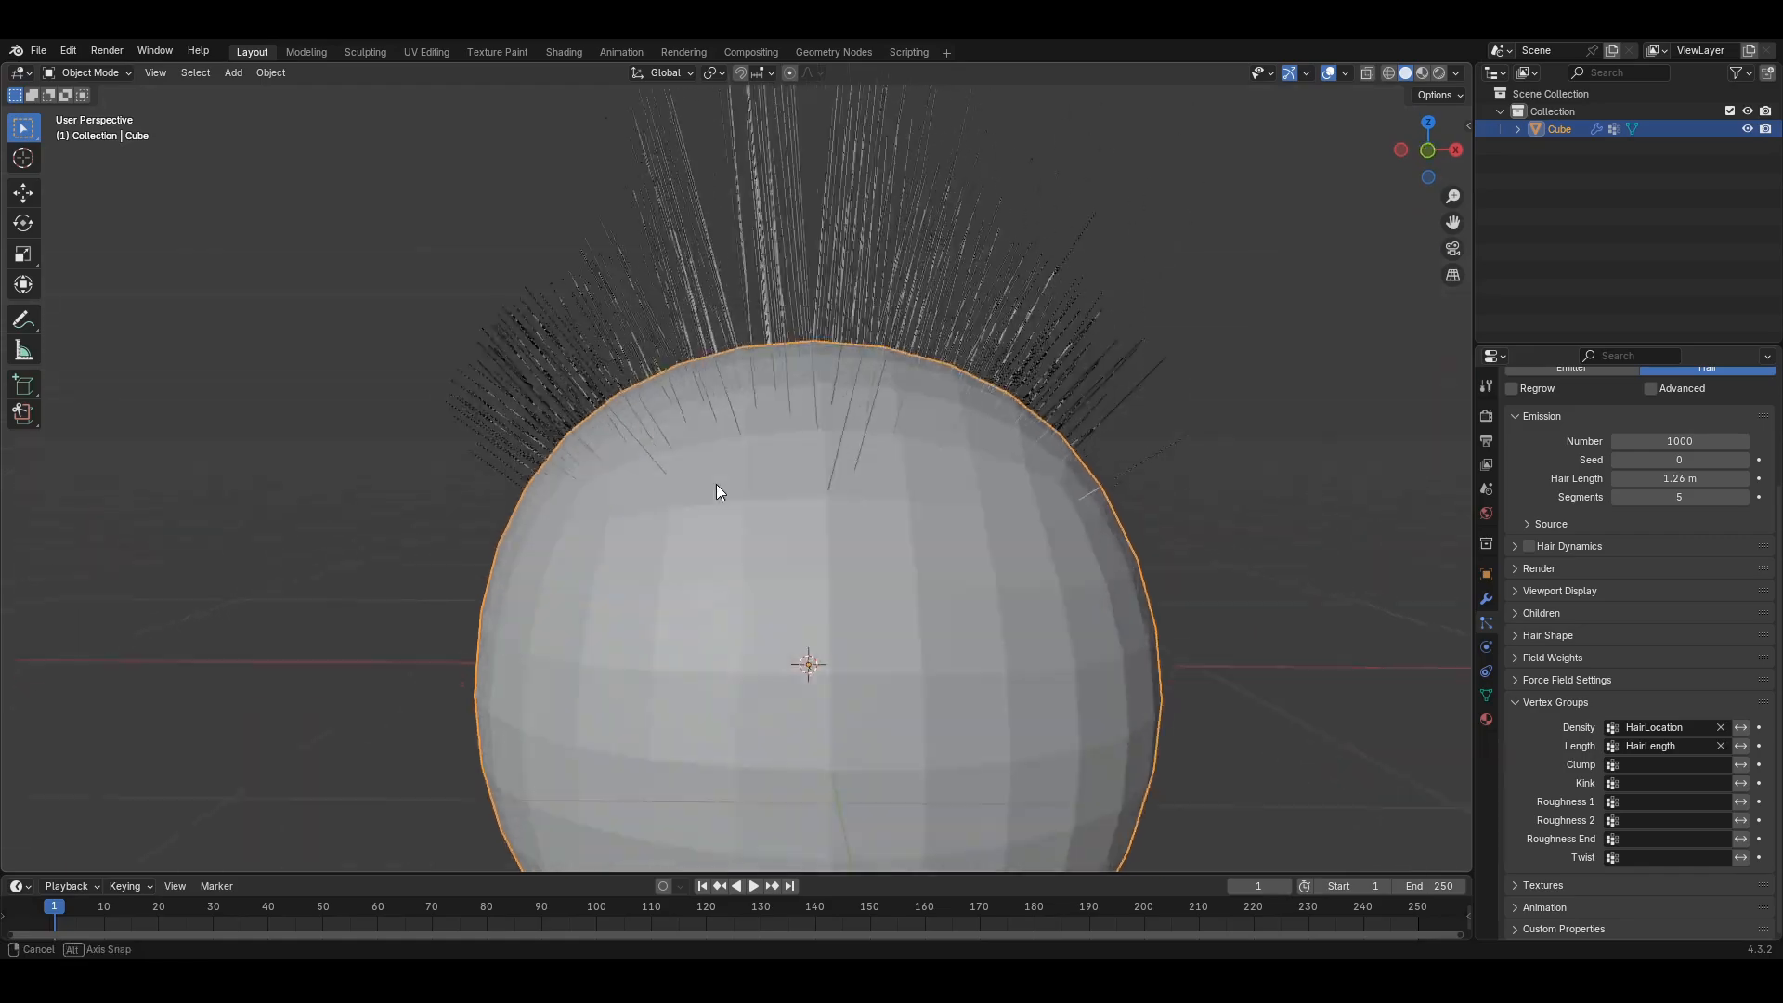
scroll(719, 486, down, 1)
scroll(734, 446, down, 3)
middle_drag(757, 388, 751, 478)
scroll(873, 550, down, 2)
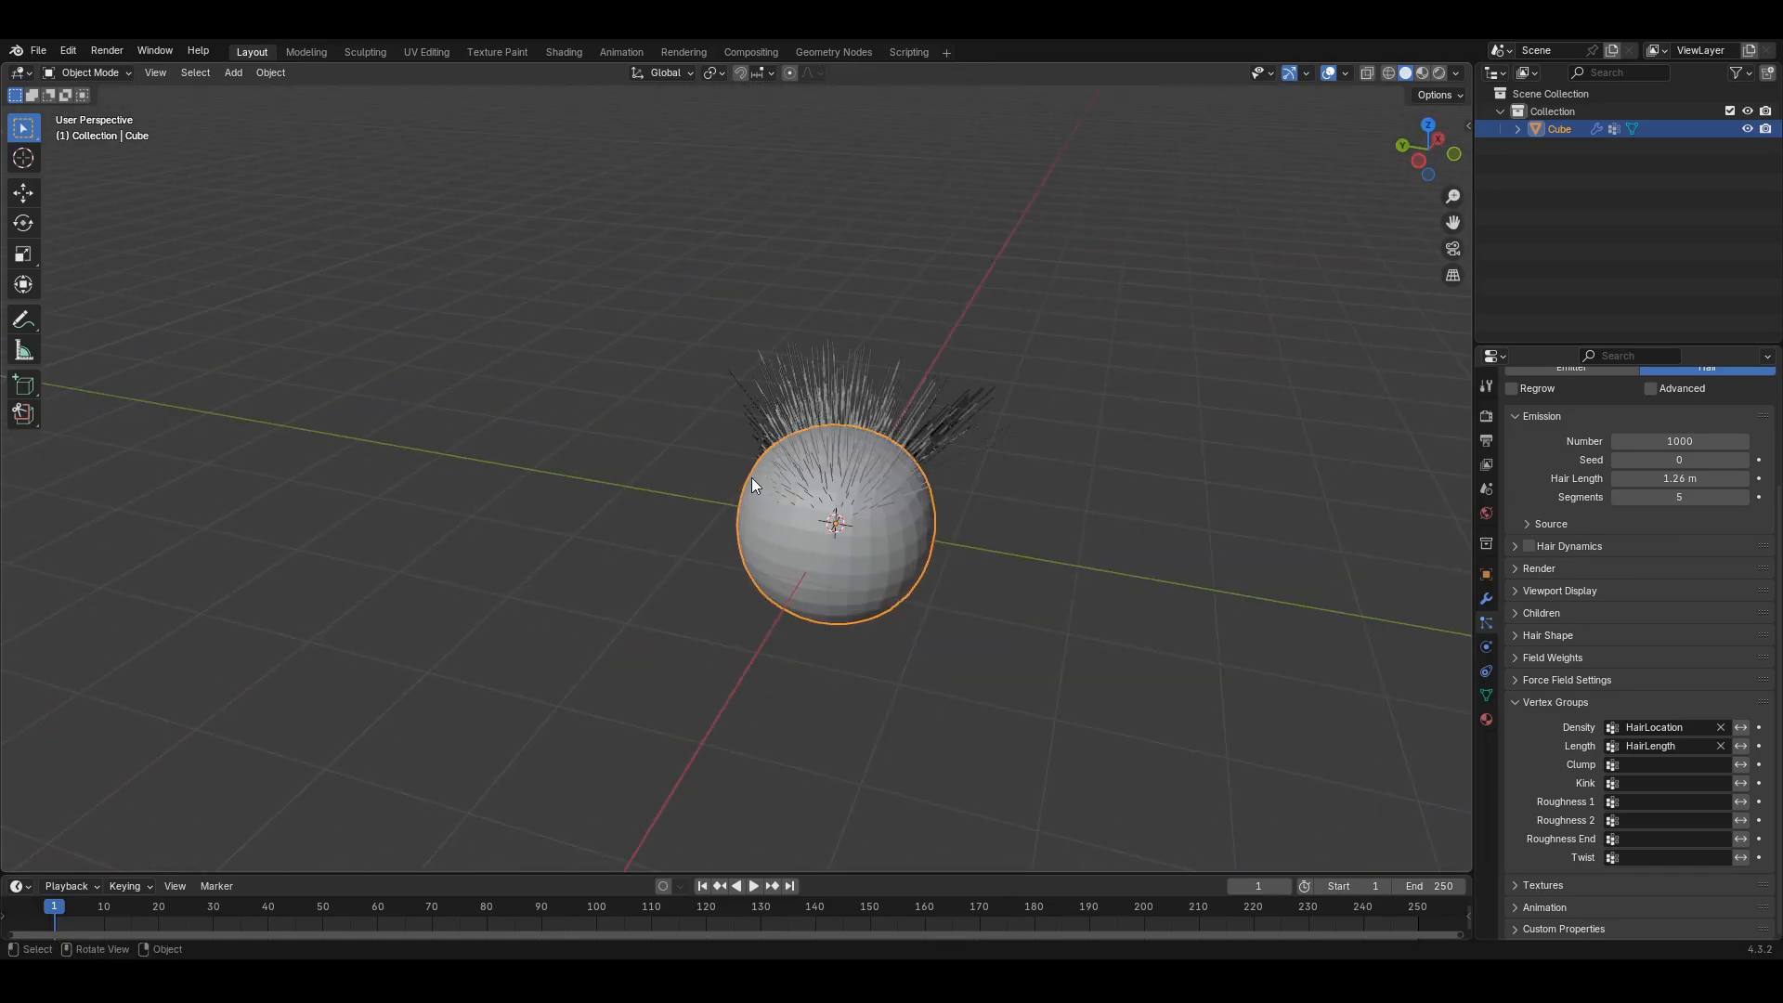
middle_drag(778, 559, 945, 605)
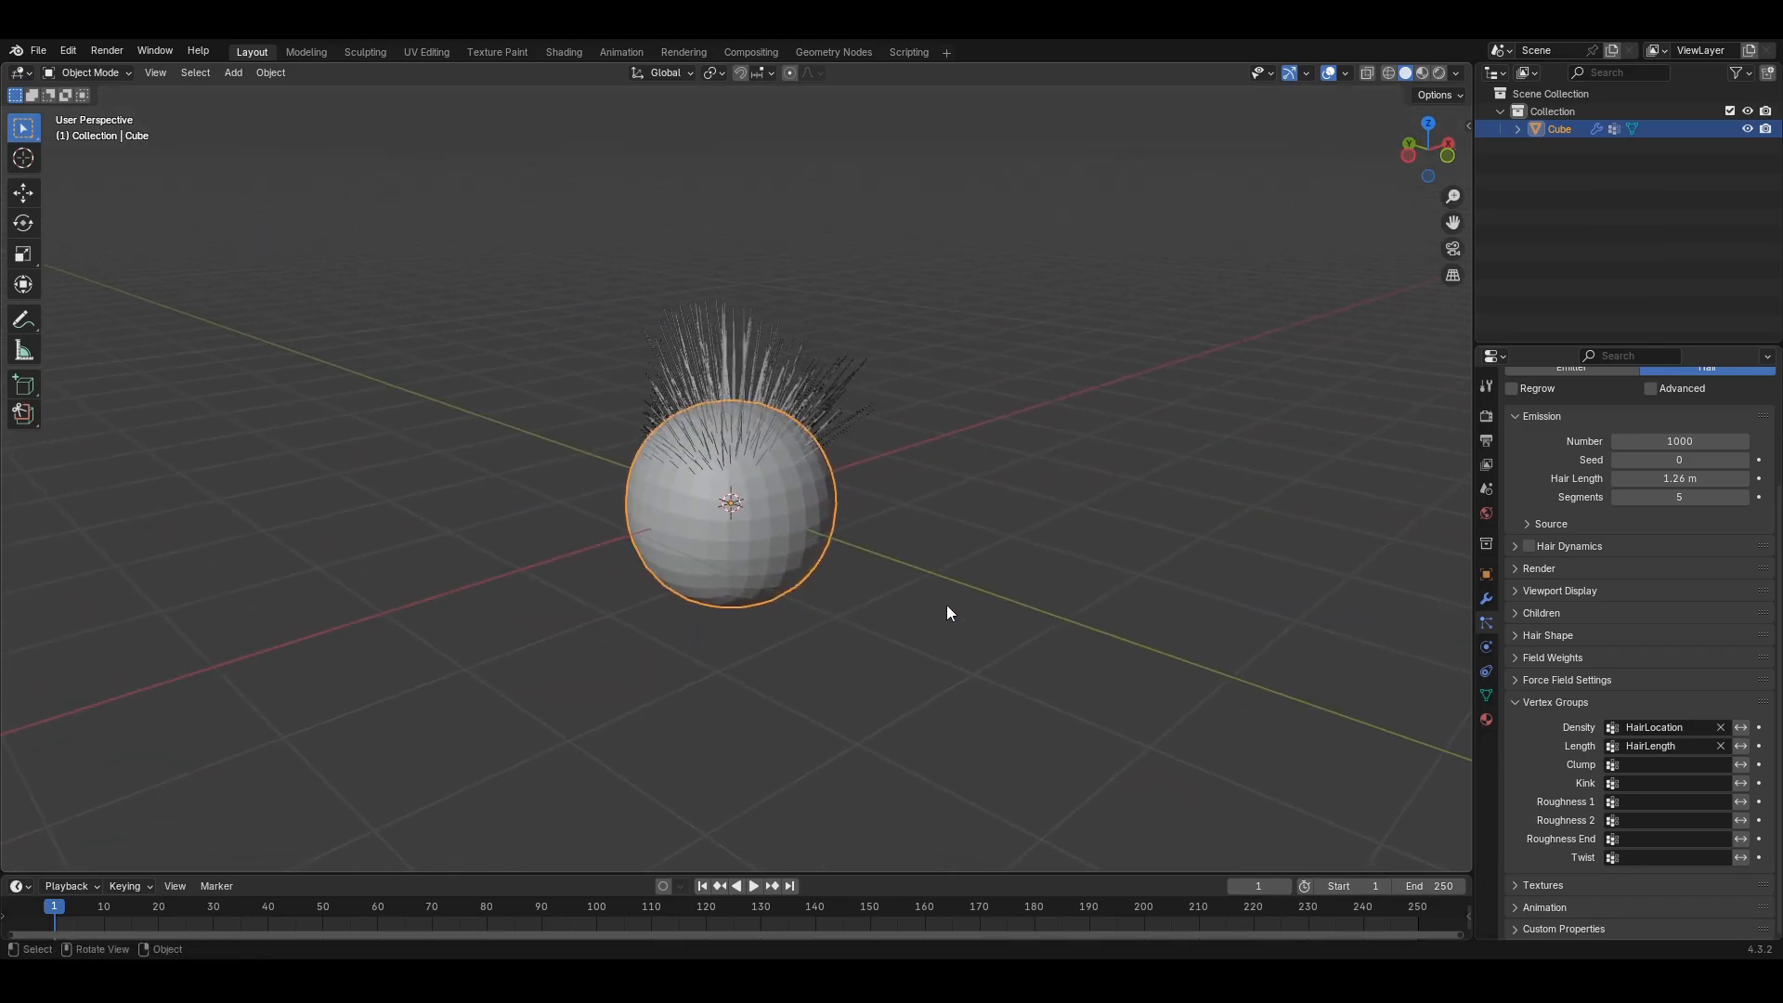
- Enable Interpolated children (display 10, render 100) to thicken the top hair tuft
scroll(1589, 617, up, 4)
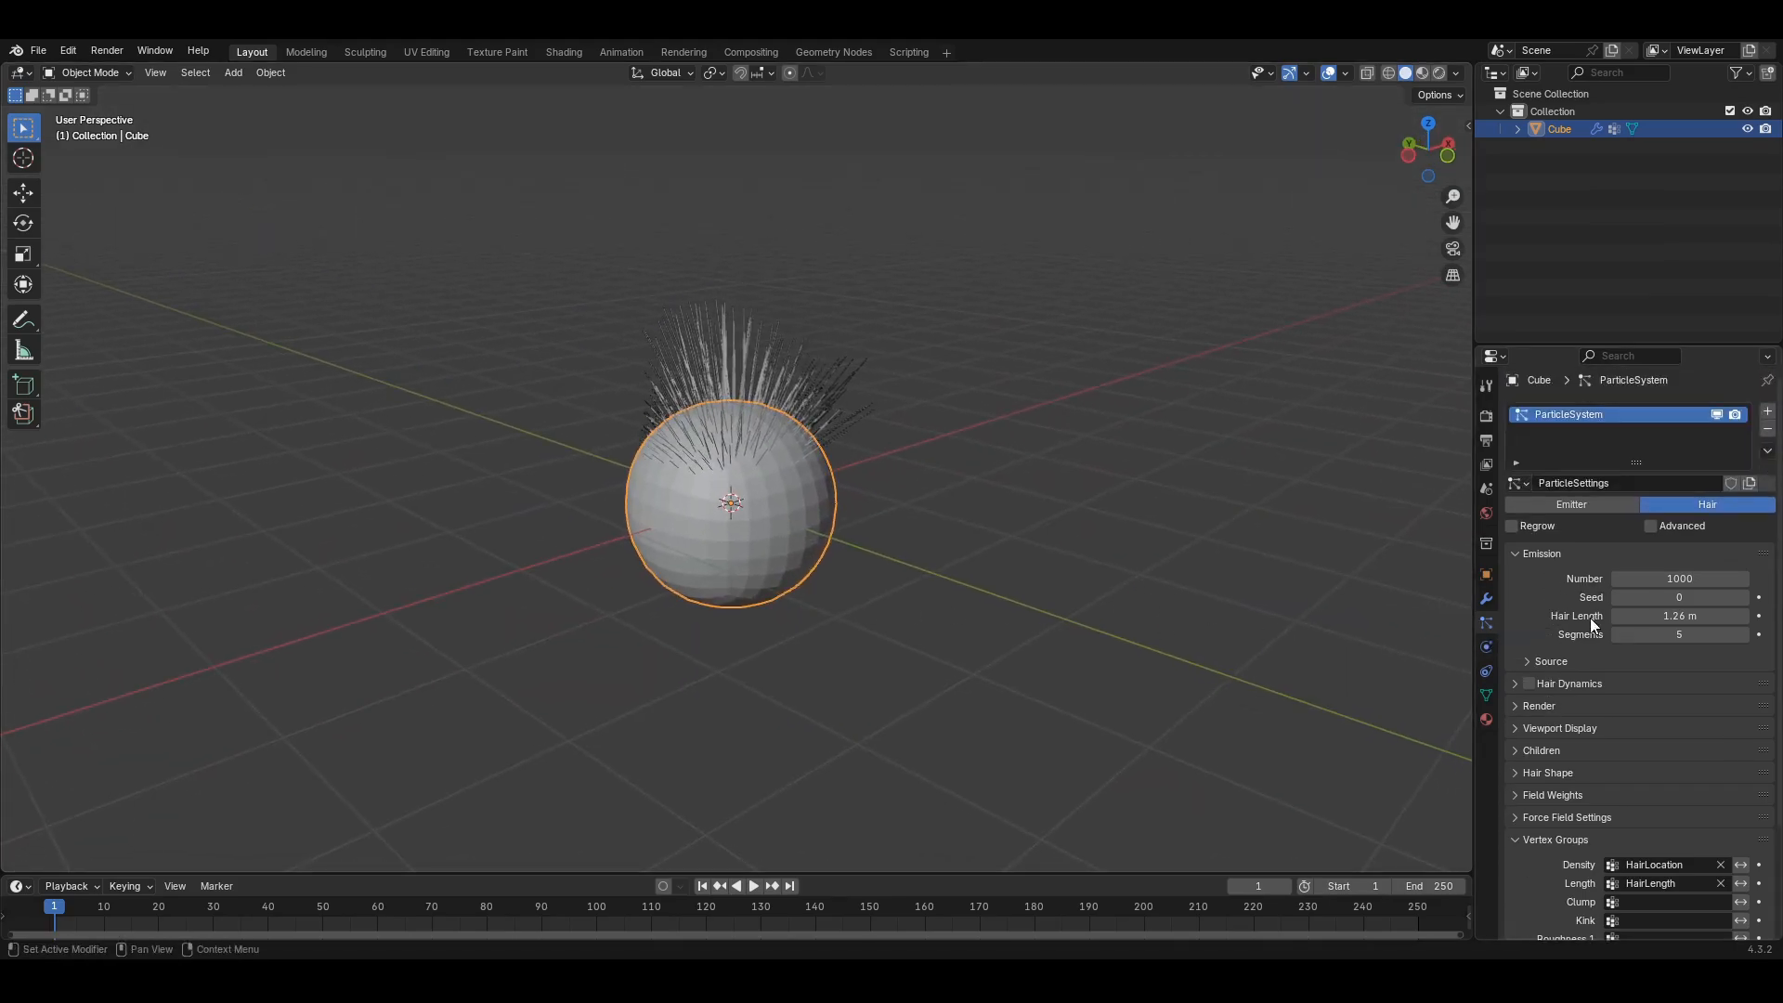
scroll(1541, 733, down, 1)
click(1514, 717)
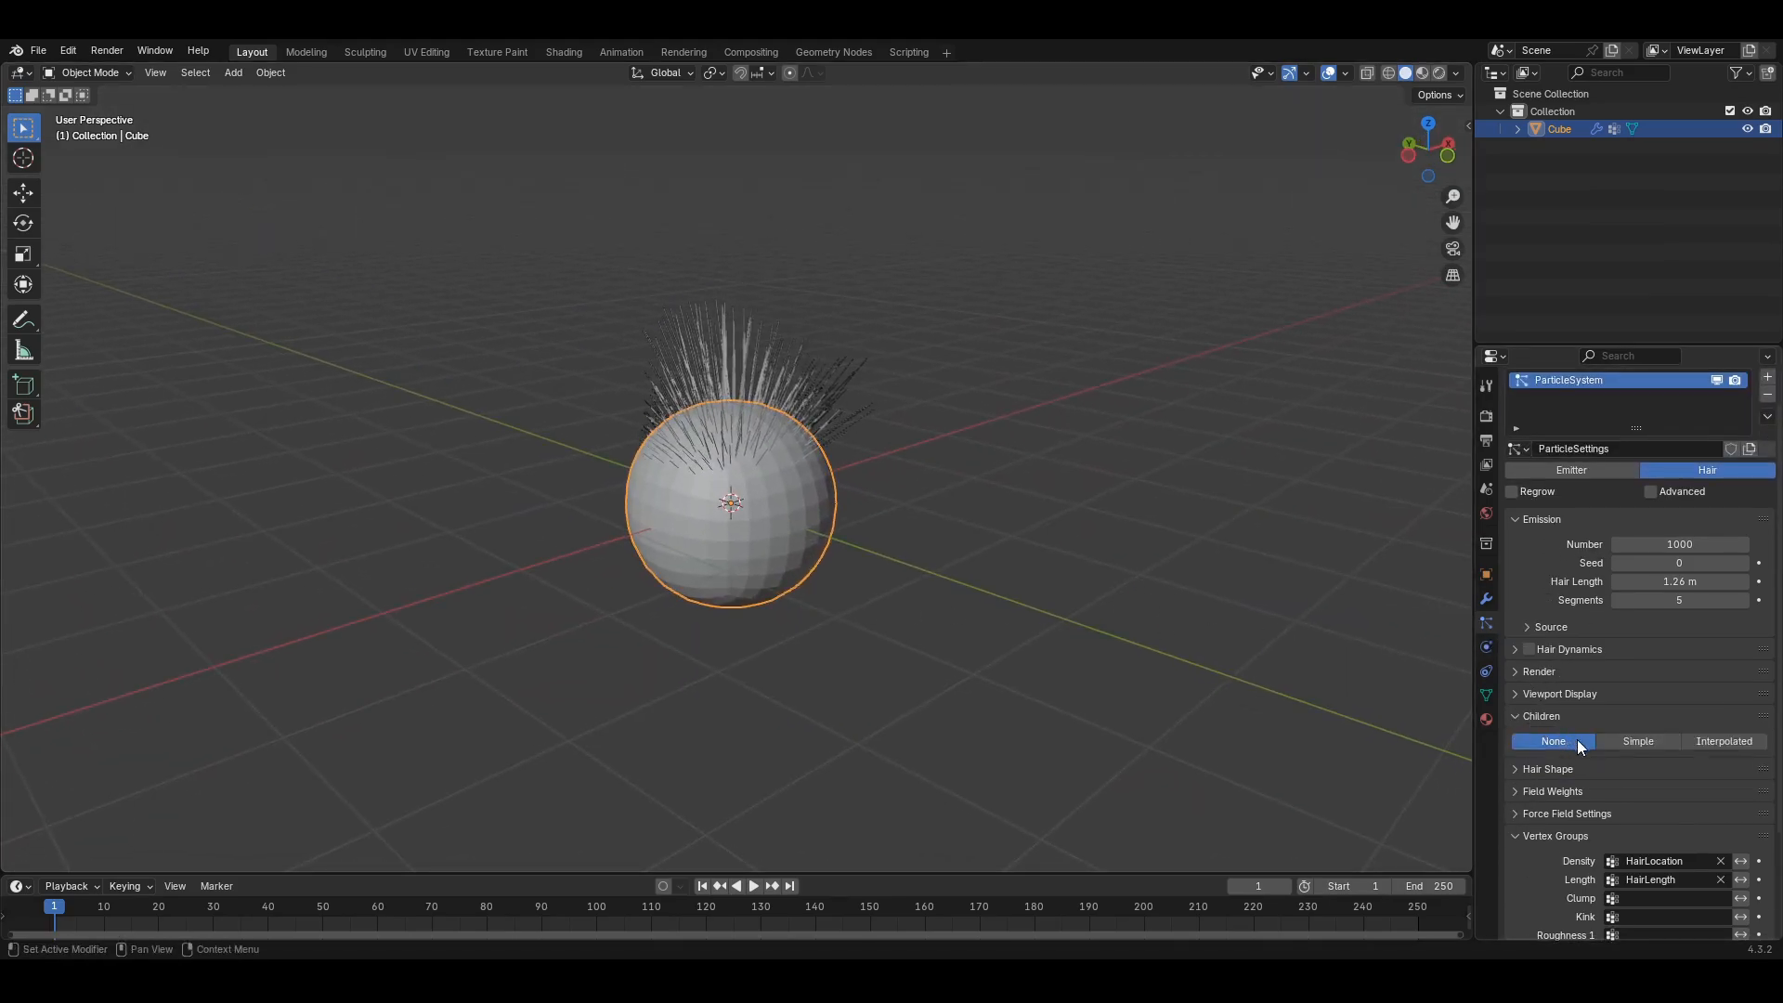
click(1718, 743)
middle_drag(1112, 677, 866, 641)
scroll(684, 601, up, 5)
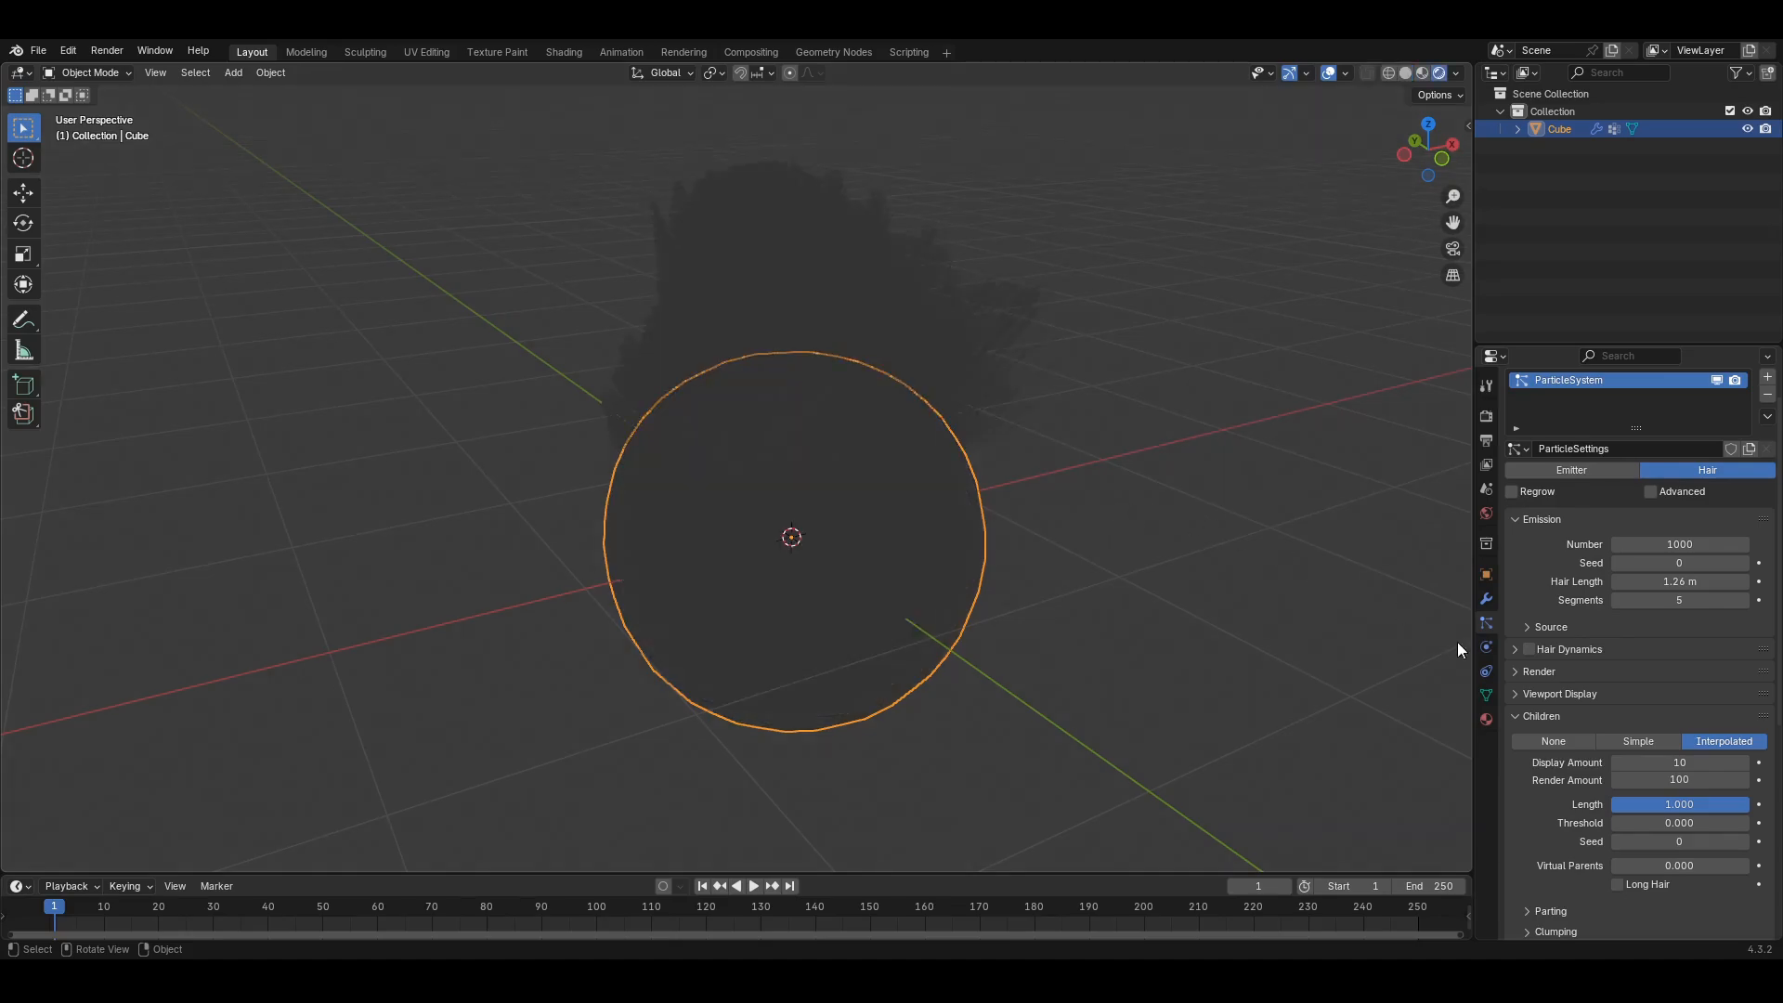
- Set the World colour input to a Nishita Sky Texture
click(1485, 513)
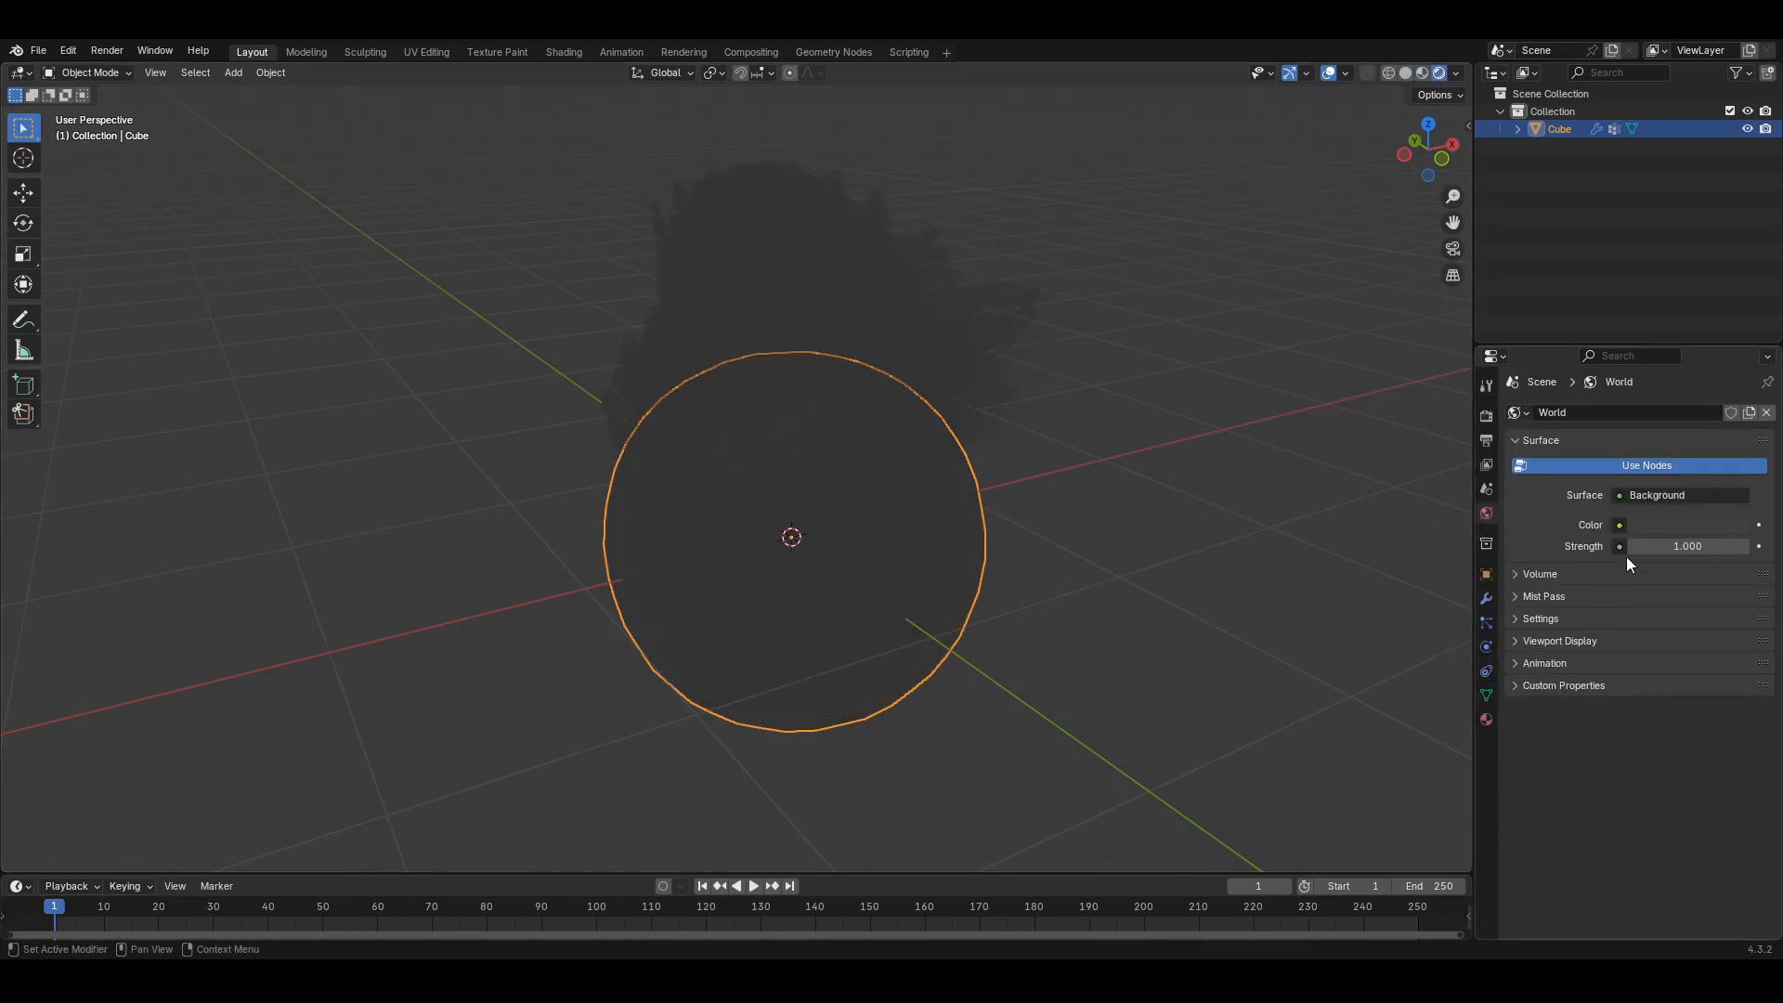
click(1619, 526)
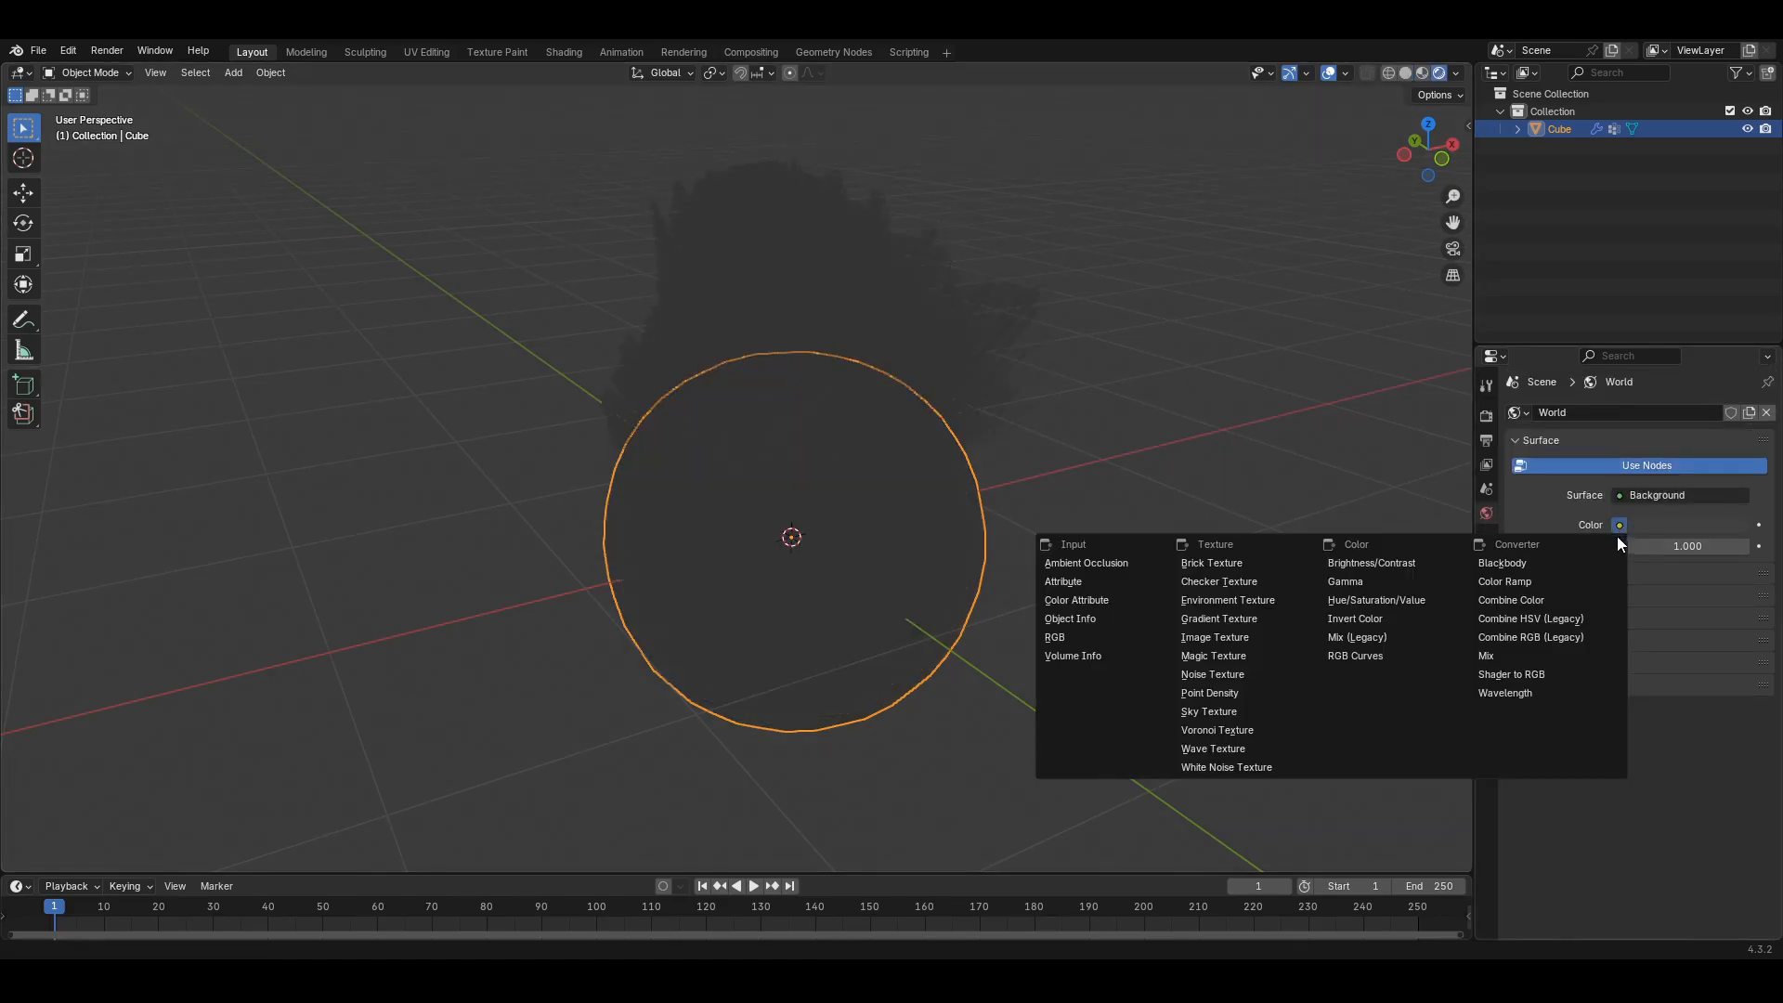
click(1210, 711)
middle_drag(912, 830, 1031, 696)
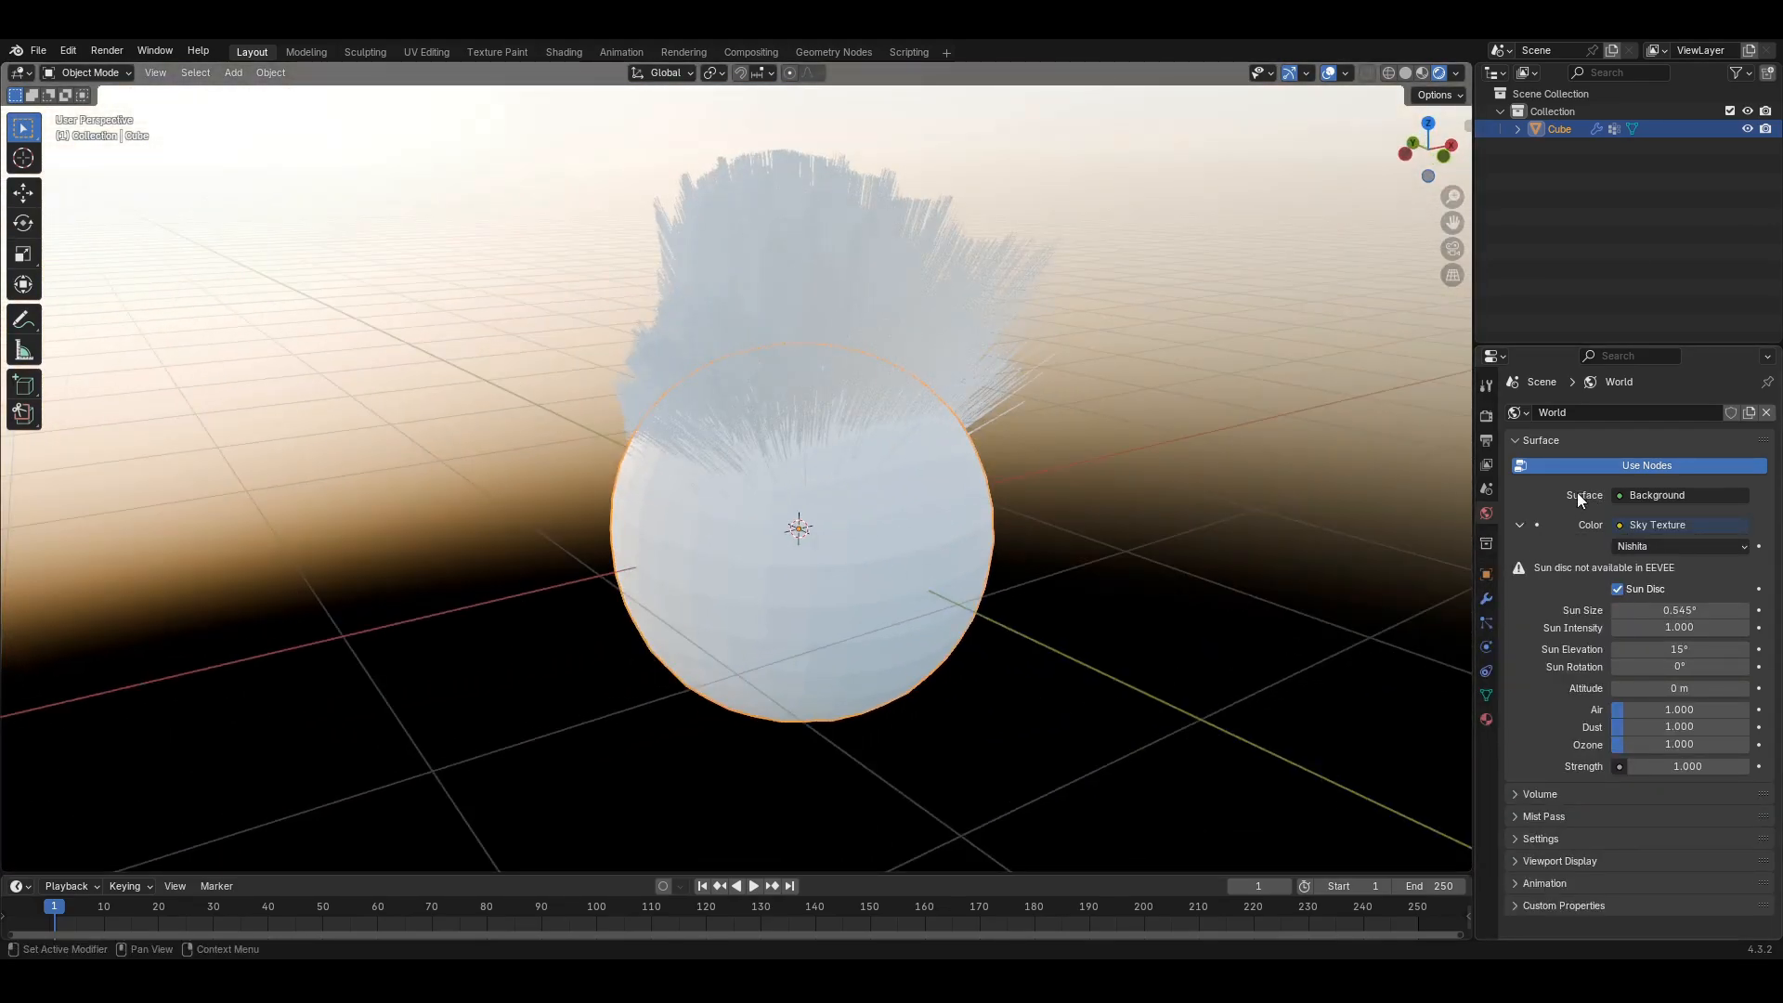
- Switch the render engine to Cycles using GPU Compute
click(1486, 415)
click(1625, 414)
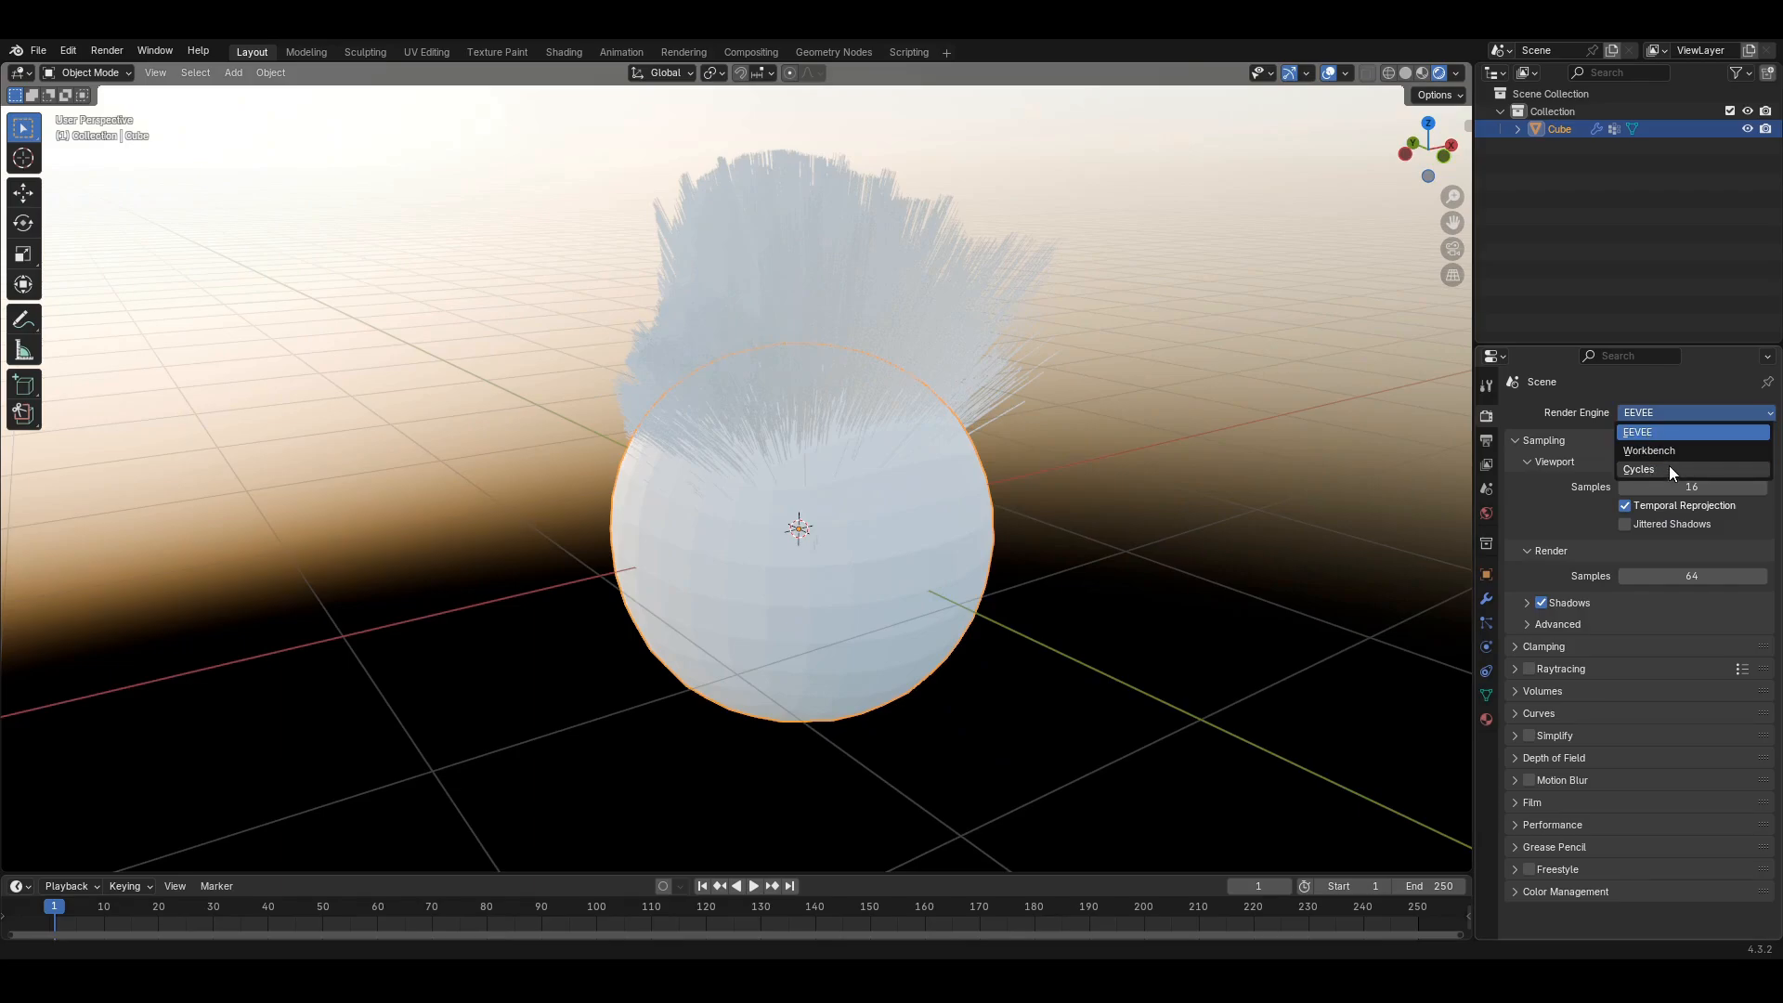
click(1669, 466)
click(1653, 456)
click(1655, 493)
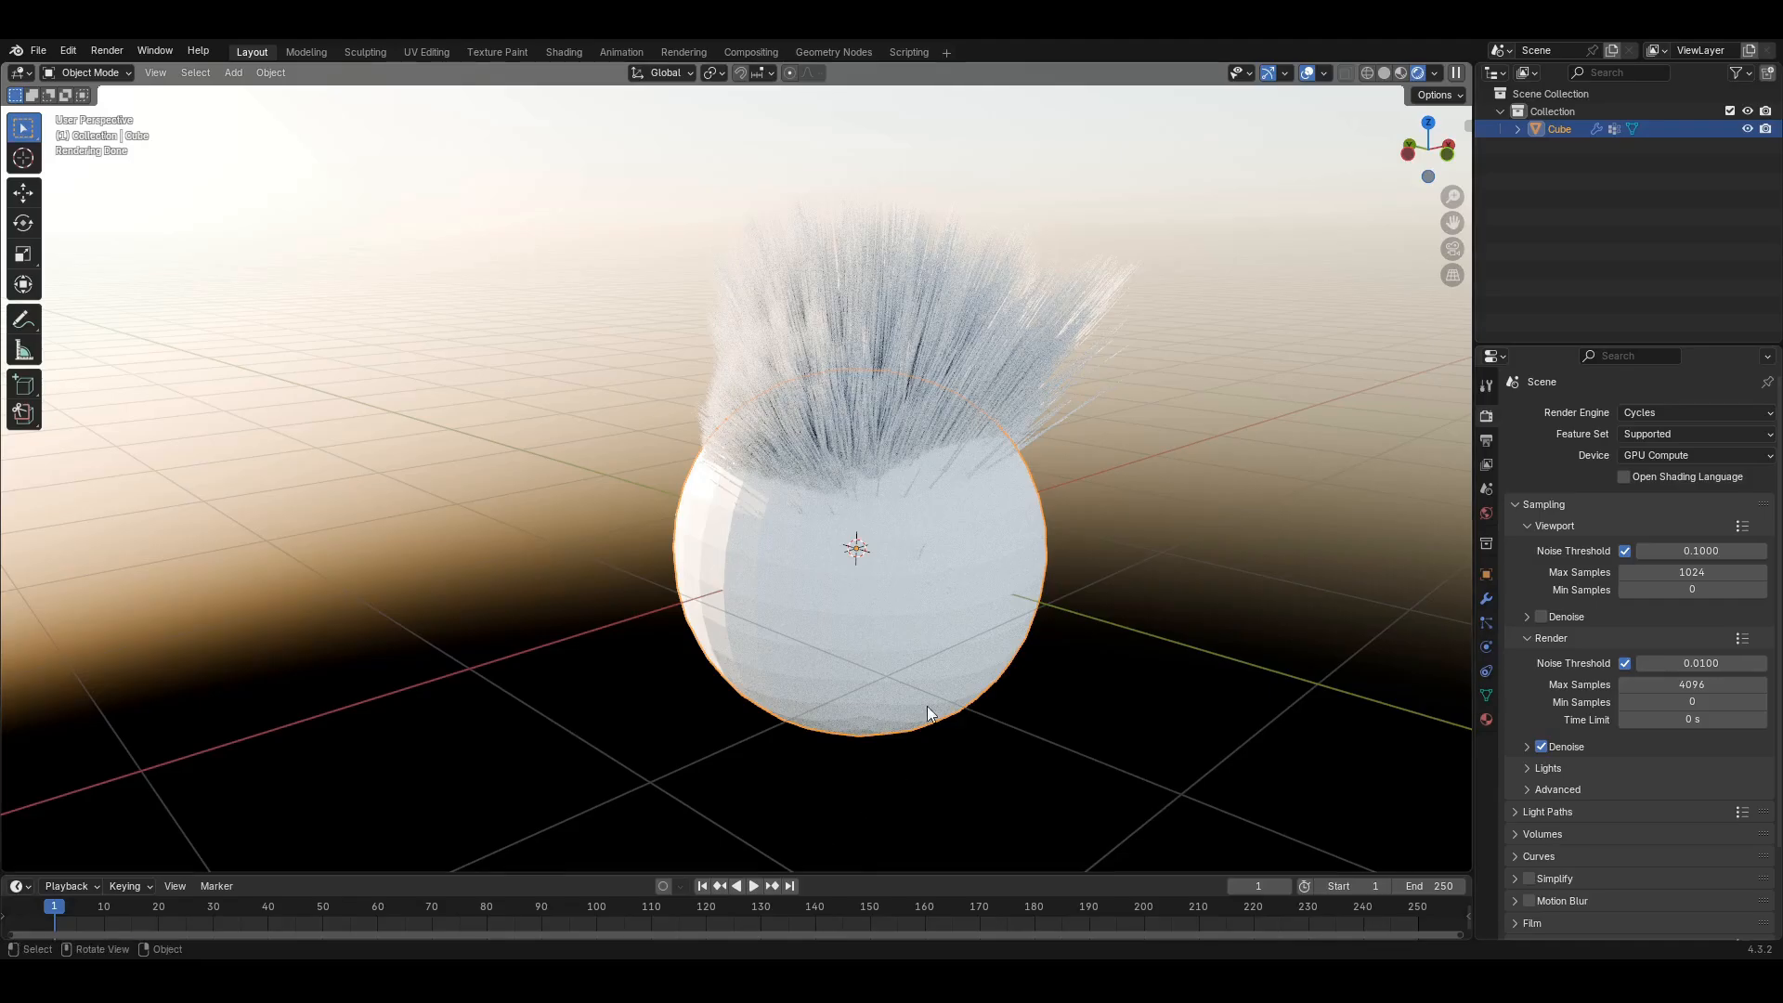
- Orbit and zoom around the Cycles-rendered sphere for a close-up of the fur
middle_drag(929, 713, 732, 748)
scroll(829, 745, up, 4)
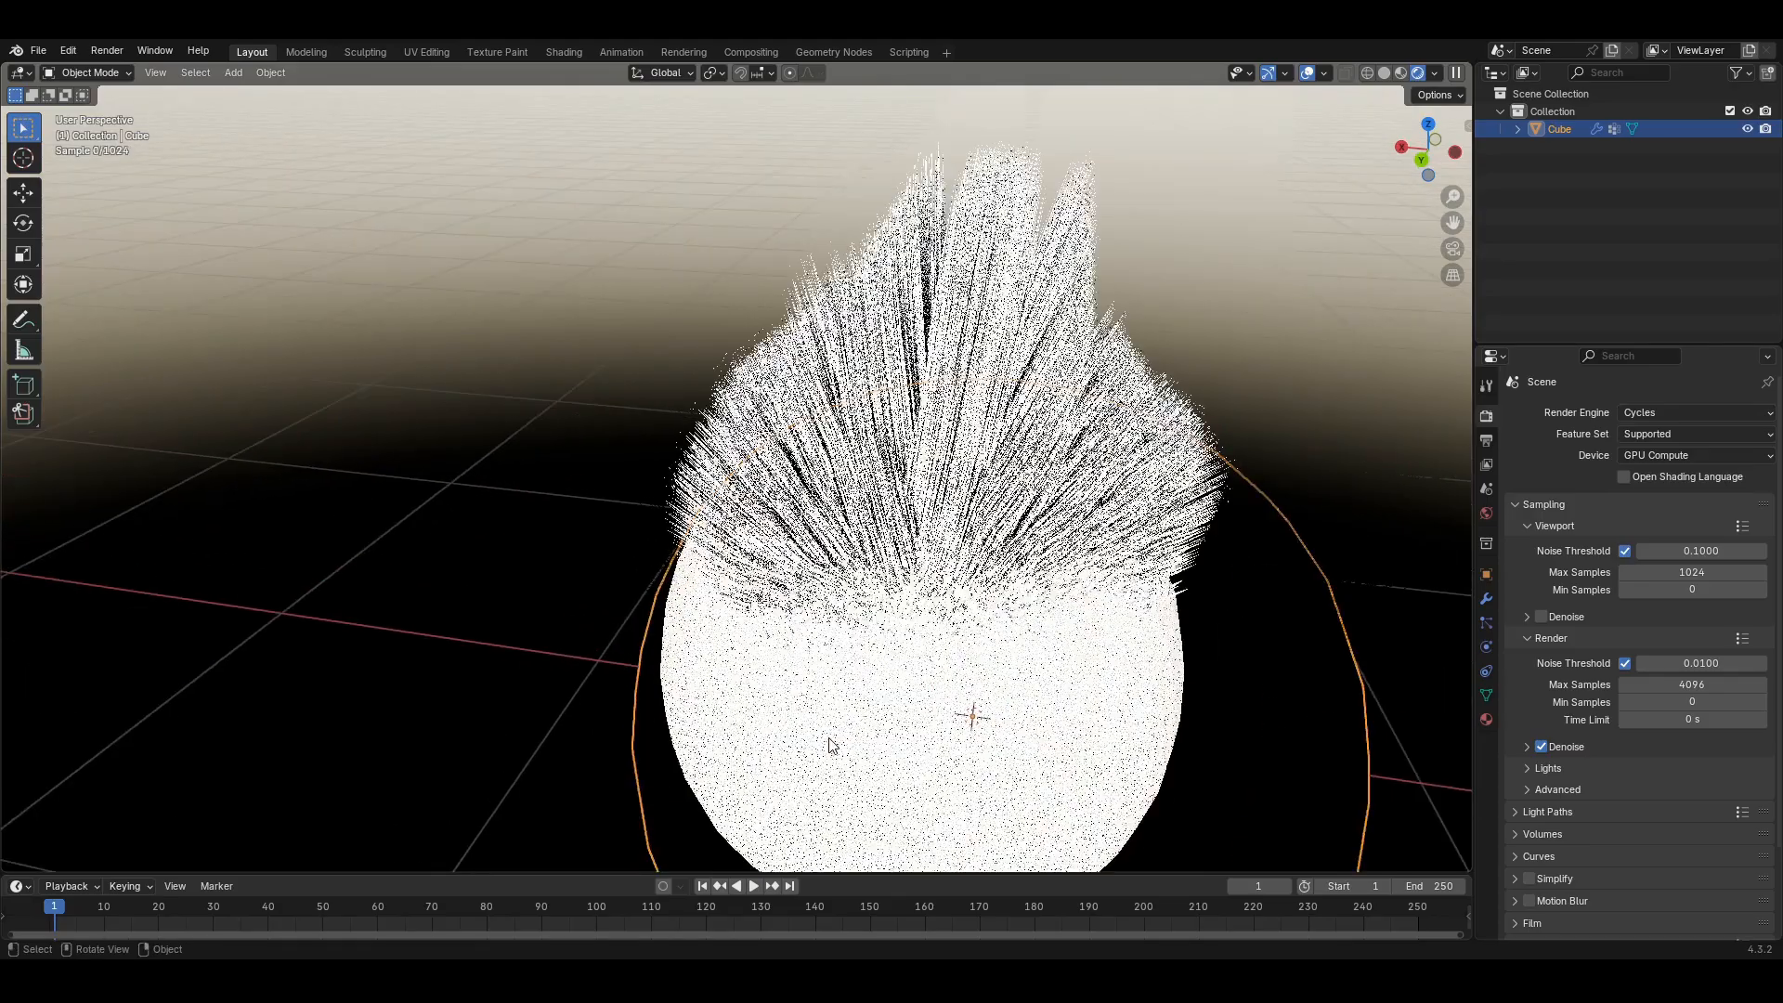
shift+middle_drag(980, 660, 840, 607)
middle_drag(1101, 663, 801, 674)
scroll(860, 665, down, 10)
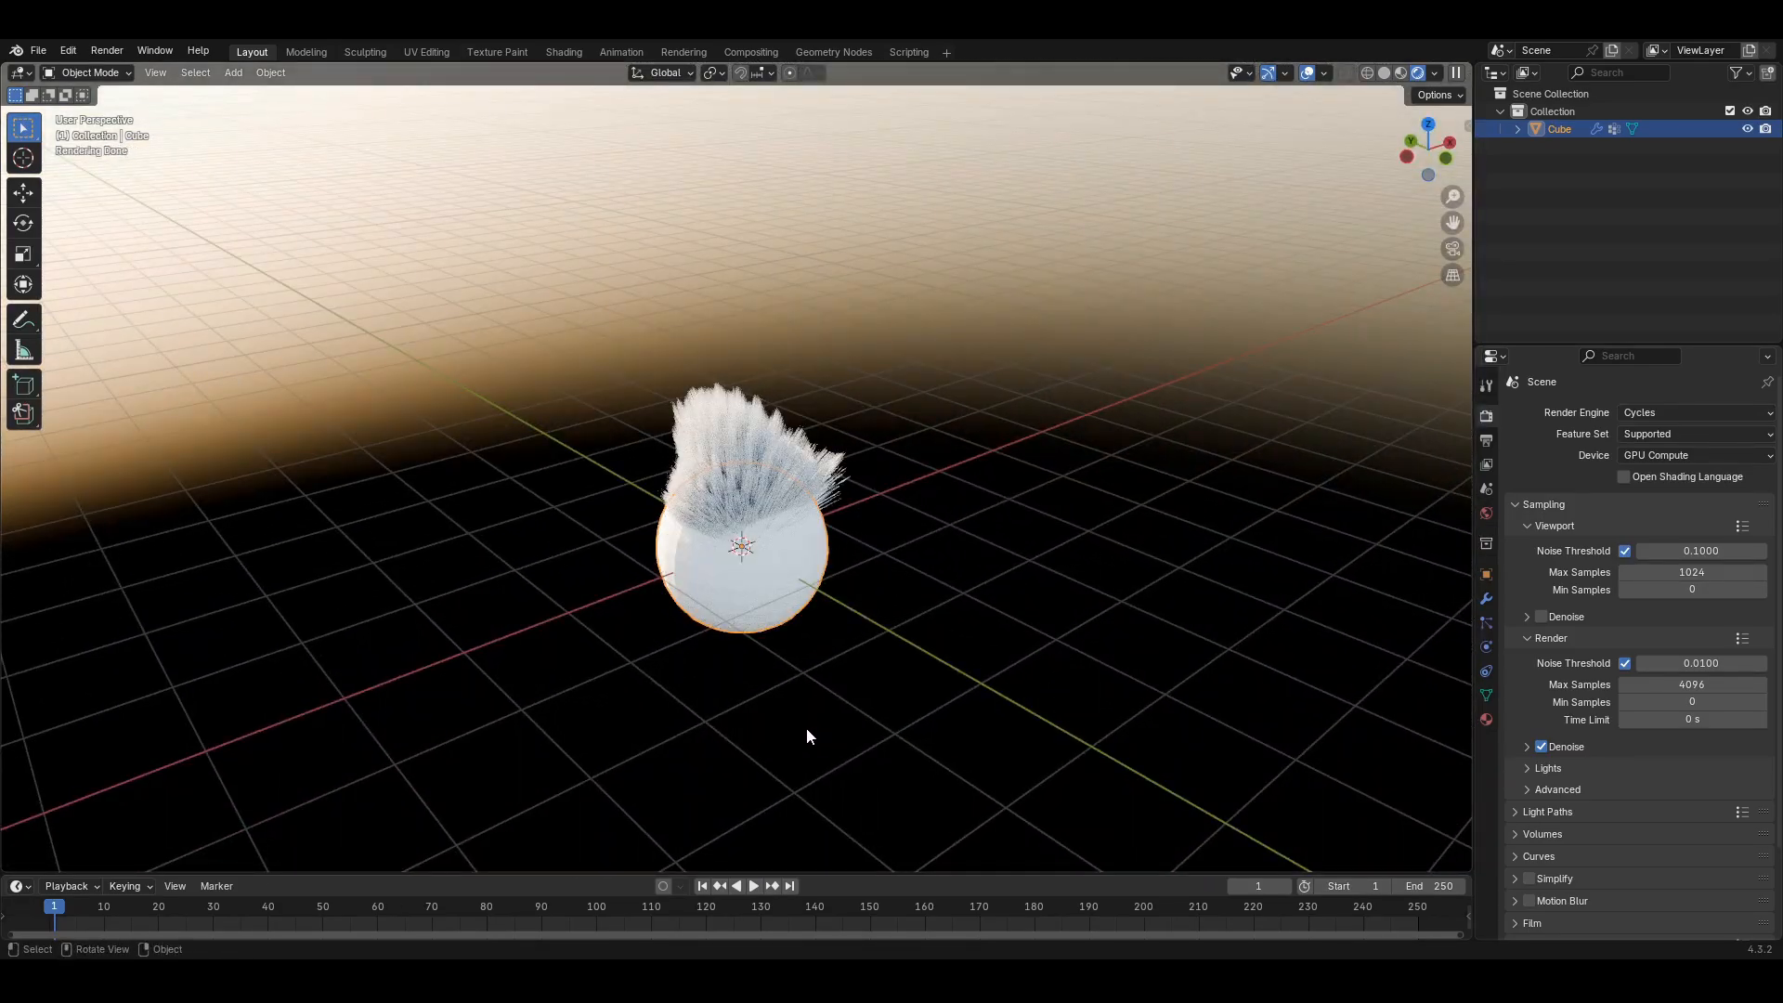
middle_drag(806, 737, 938, 719)
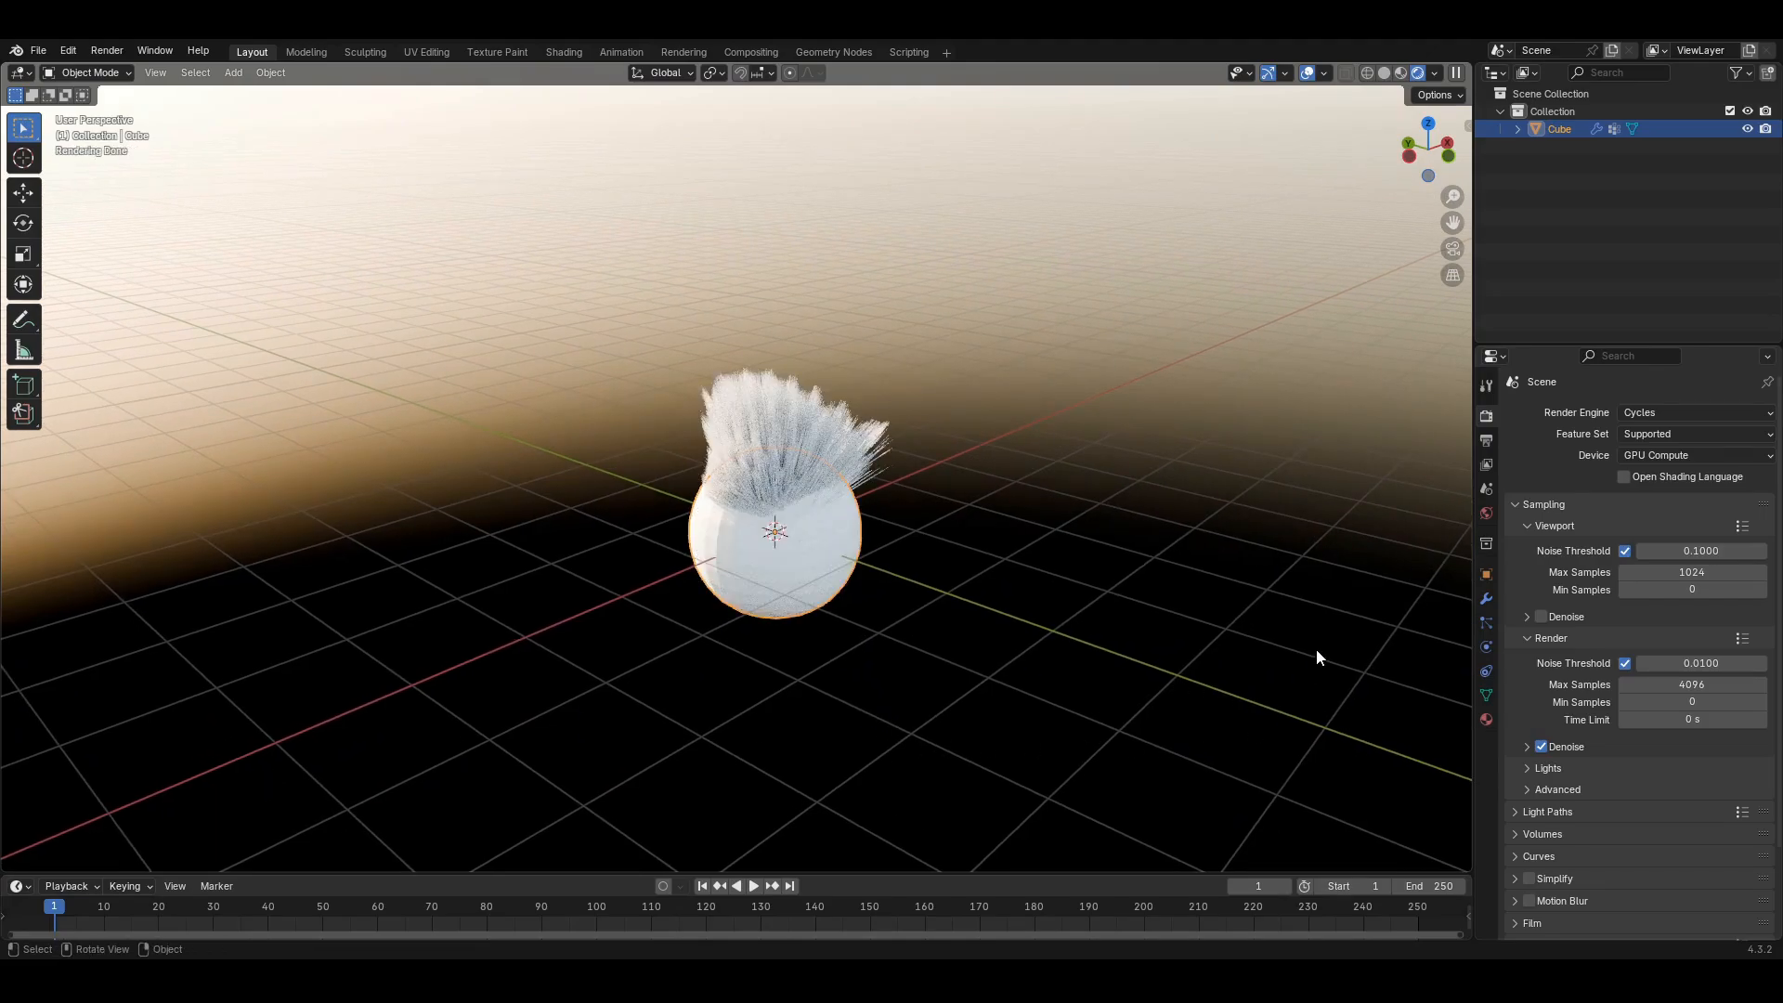
- Show Particle Properties again and deselect the sphere to view the render without its outline
click(1486, 623)
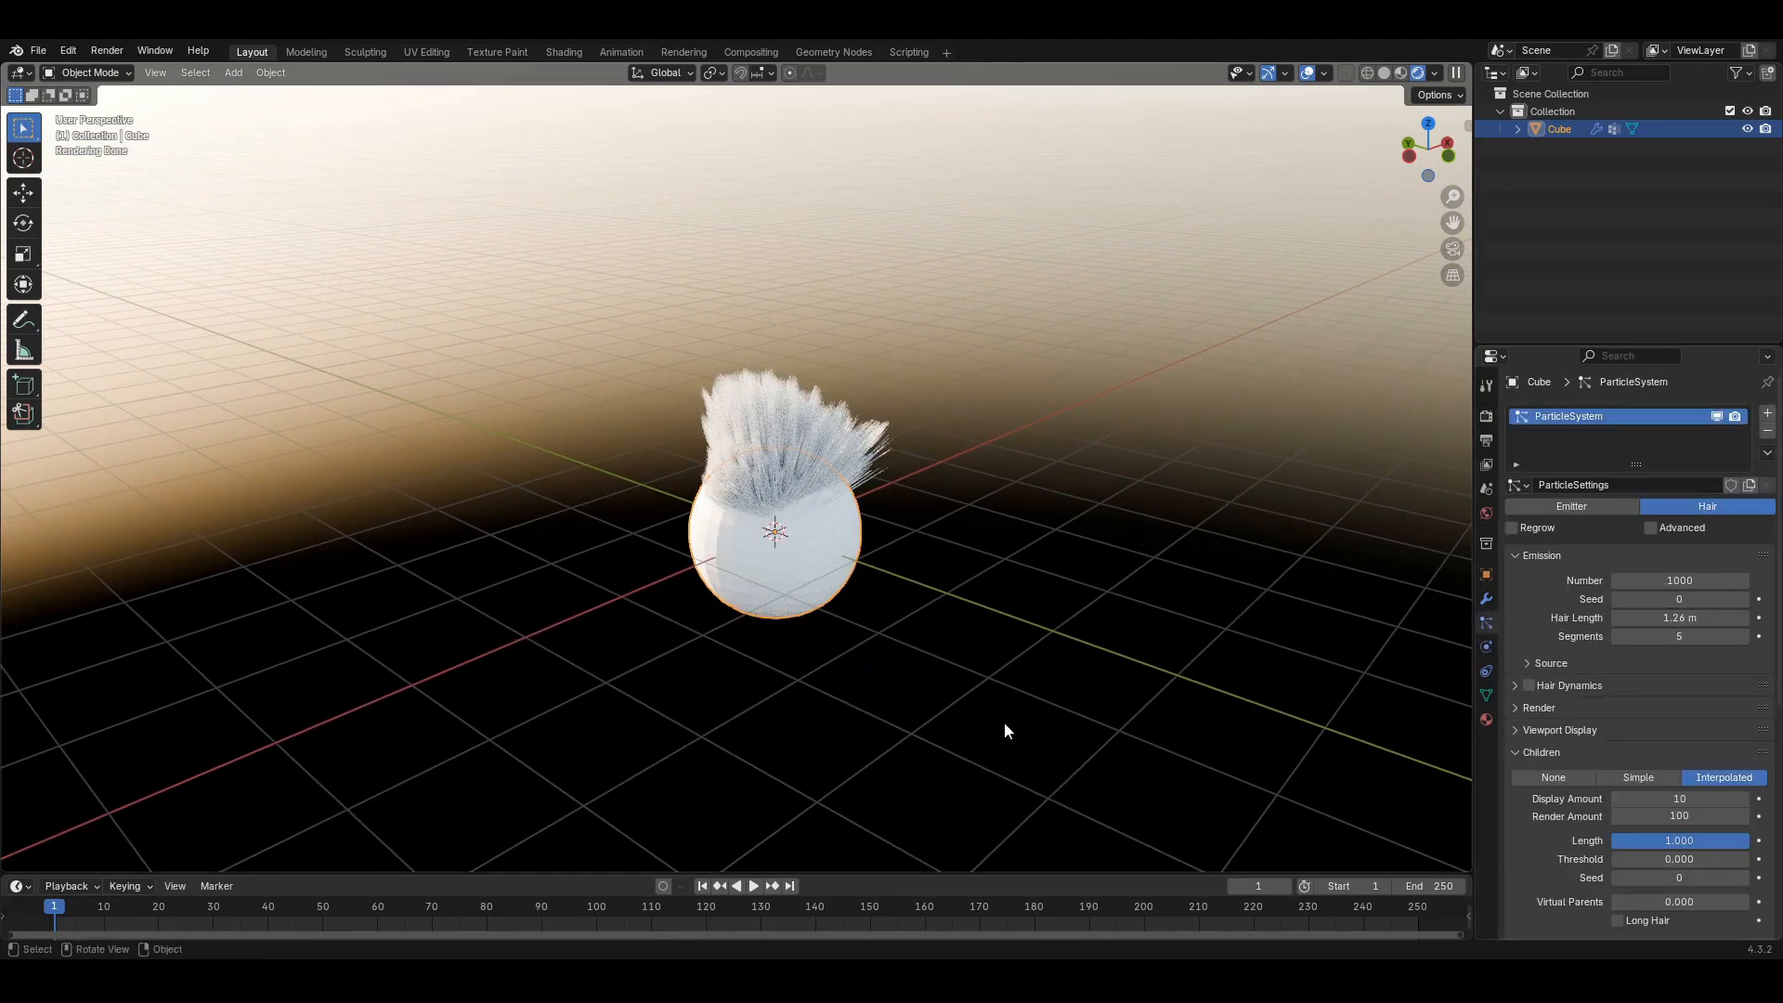
middle_drag(1006, 724, 928, 691)
middle_drag(784, 677, 1055, 688)
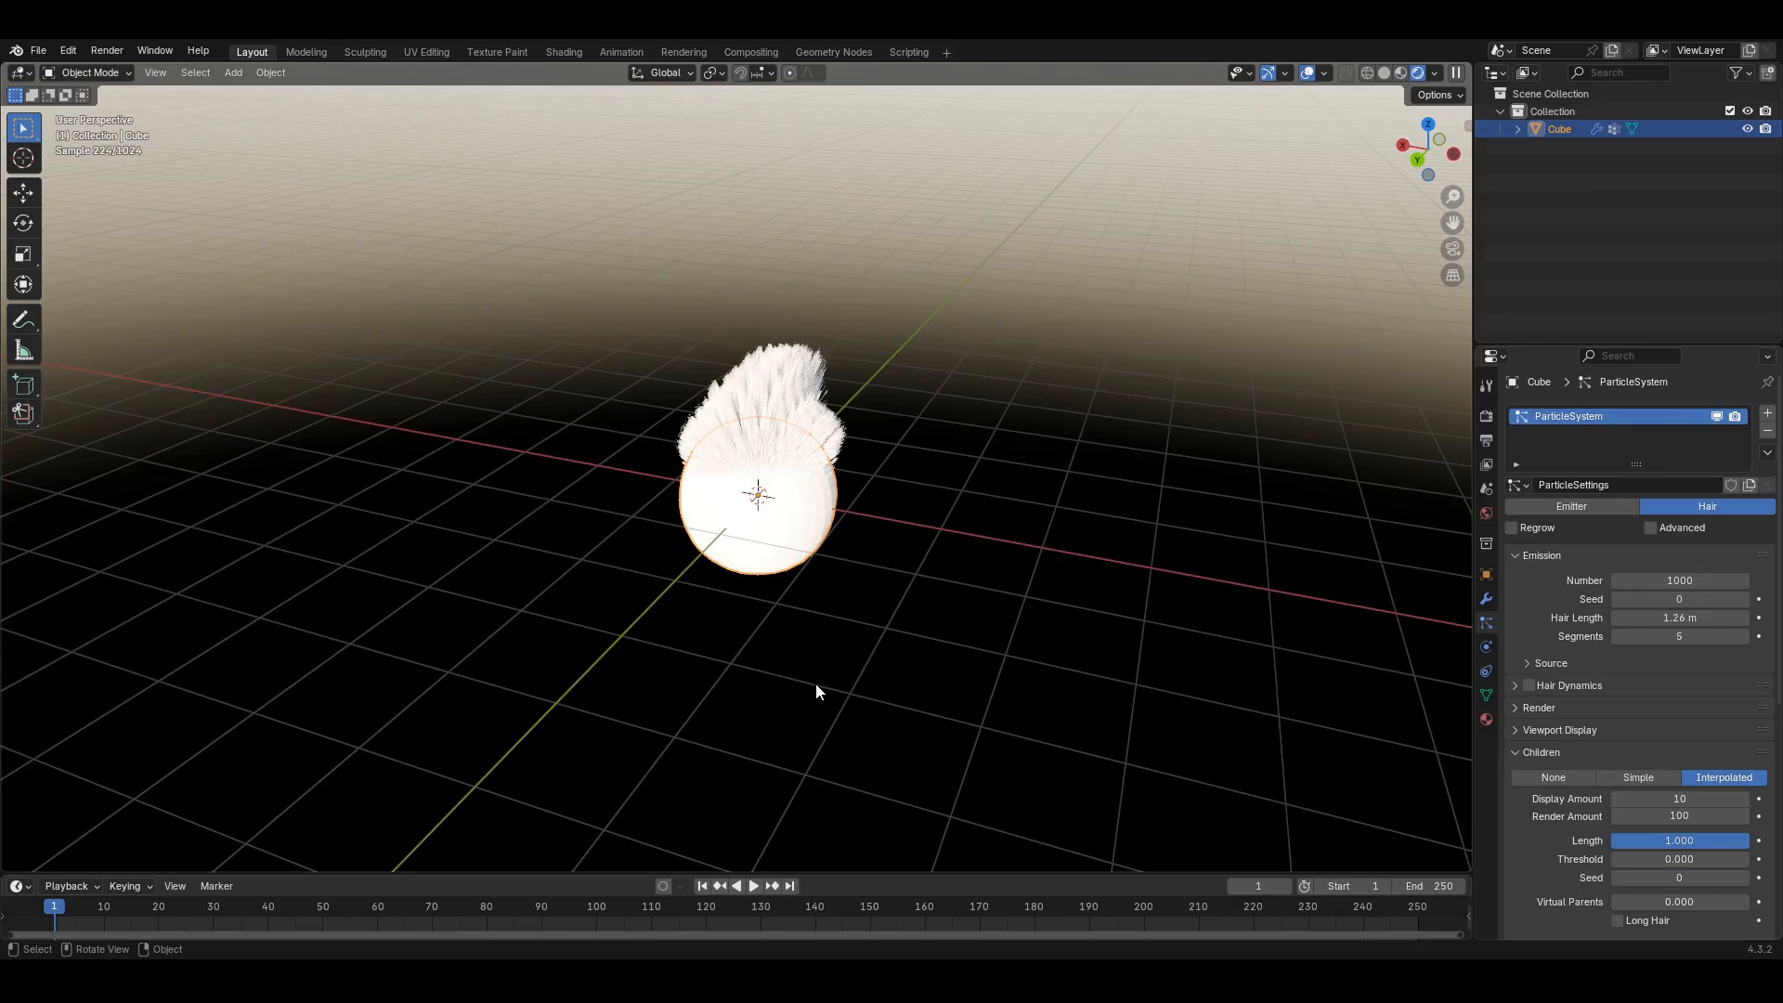
middle_drag(816, 692, 880, 696)
scroll(879, 696, up, 5)
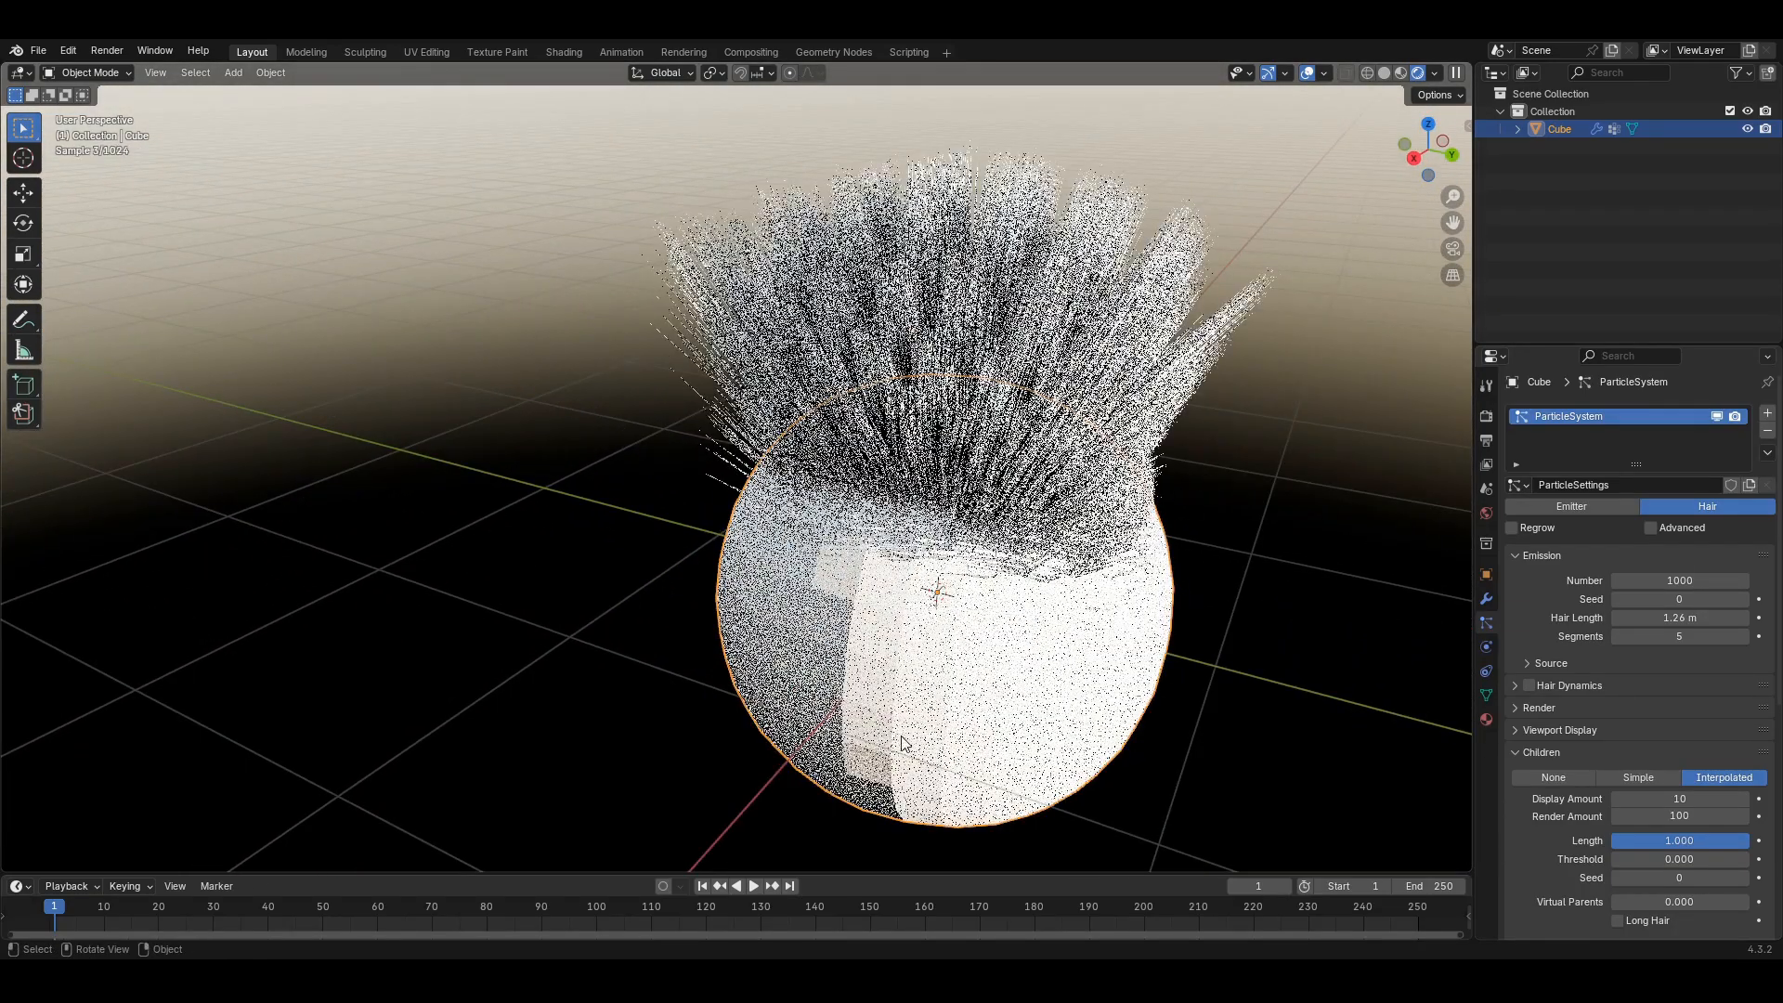
scroll(870, 688, down, 5)
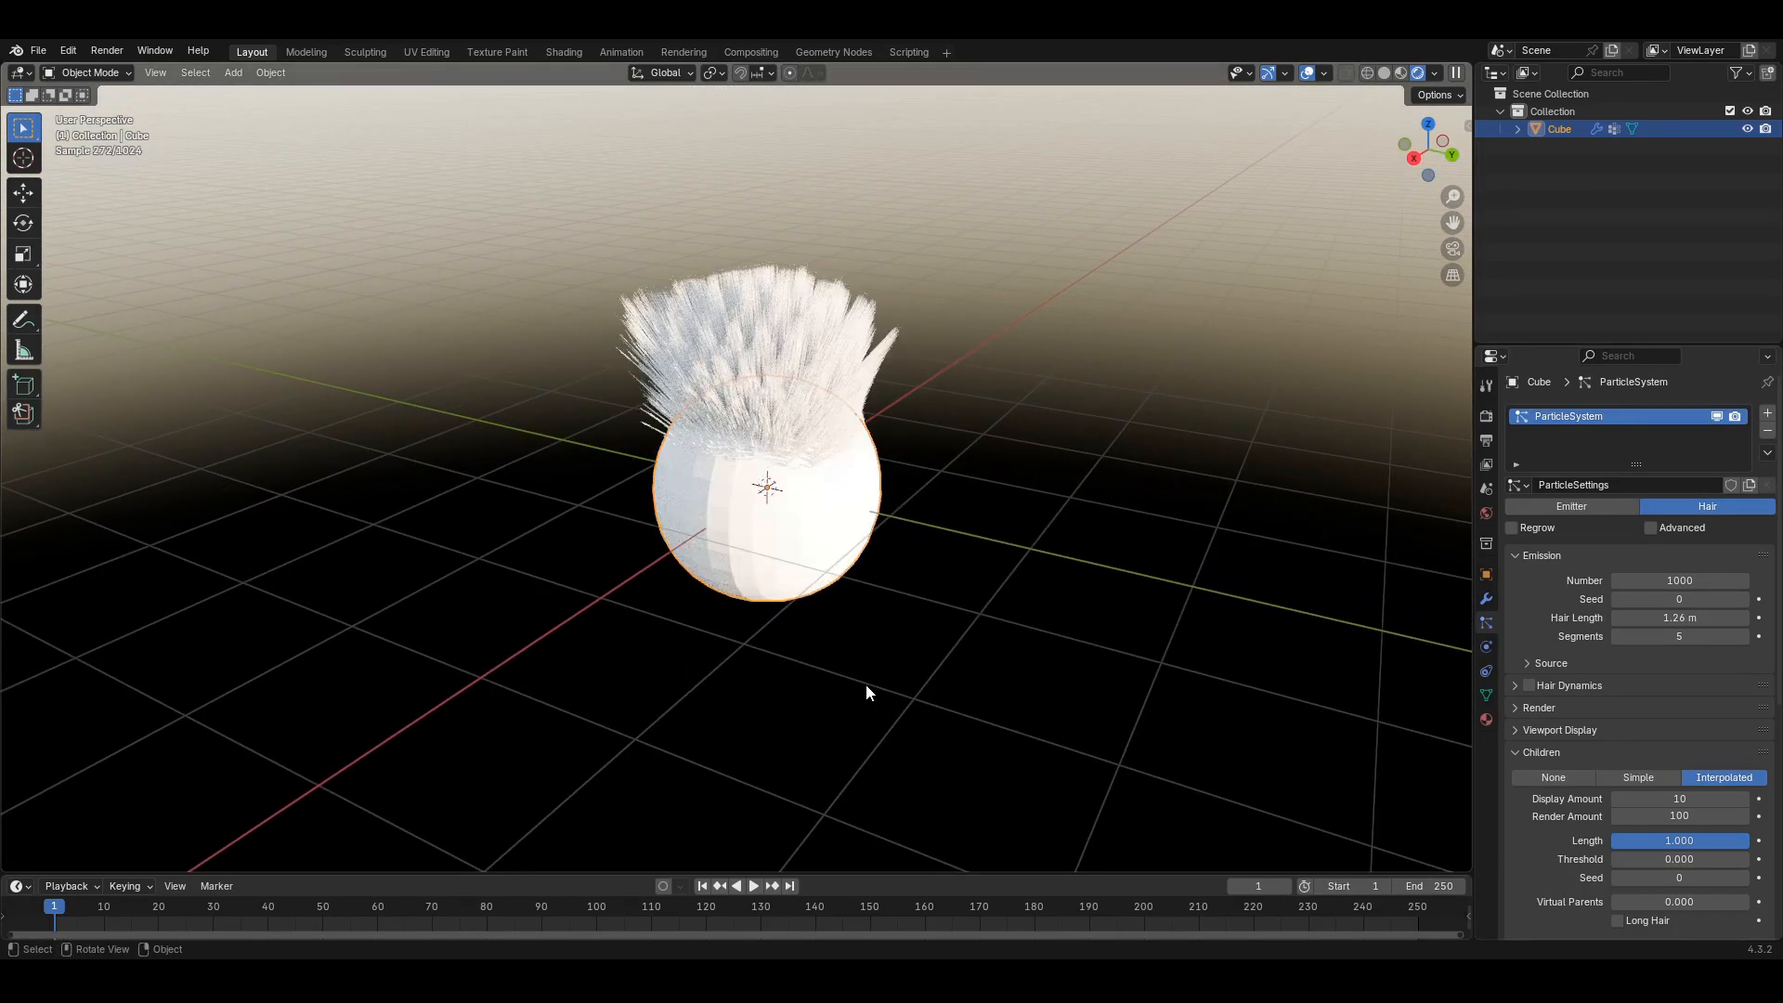
middle_drag(866, 687, 757, 687)
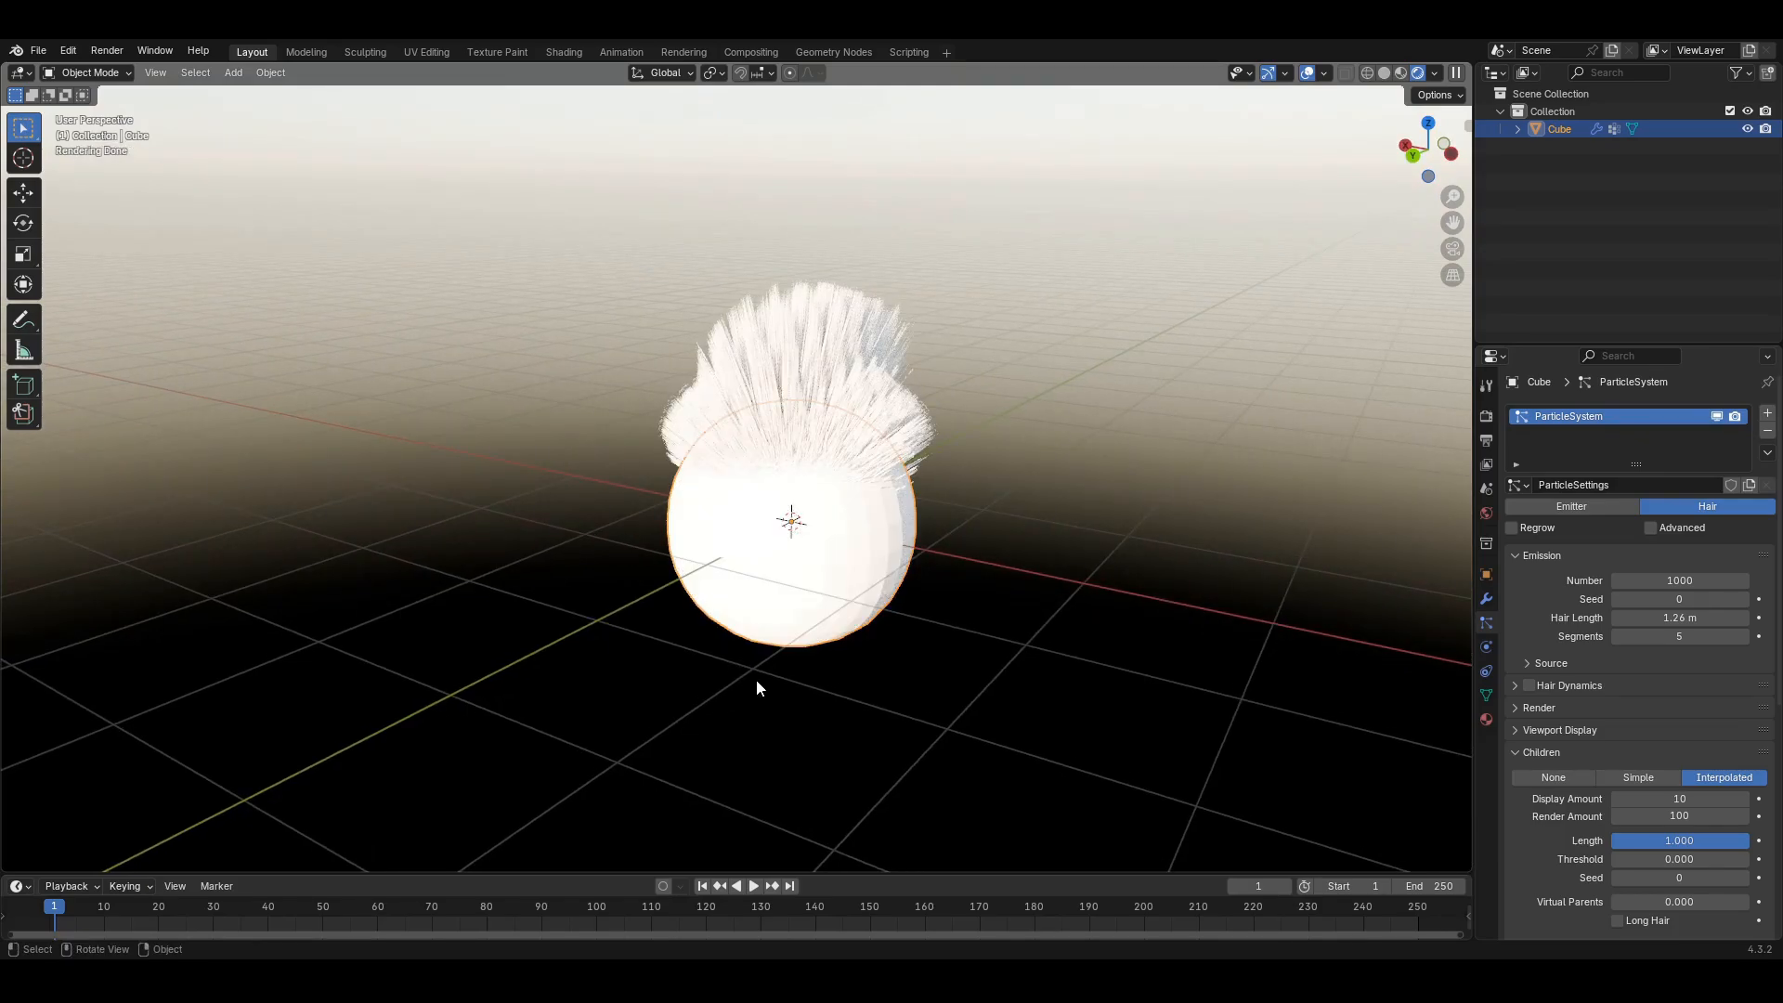
middle_drag(875, 637, 1042, 616)
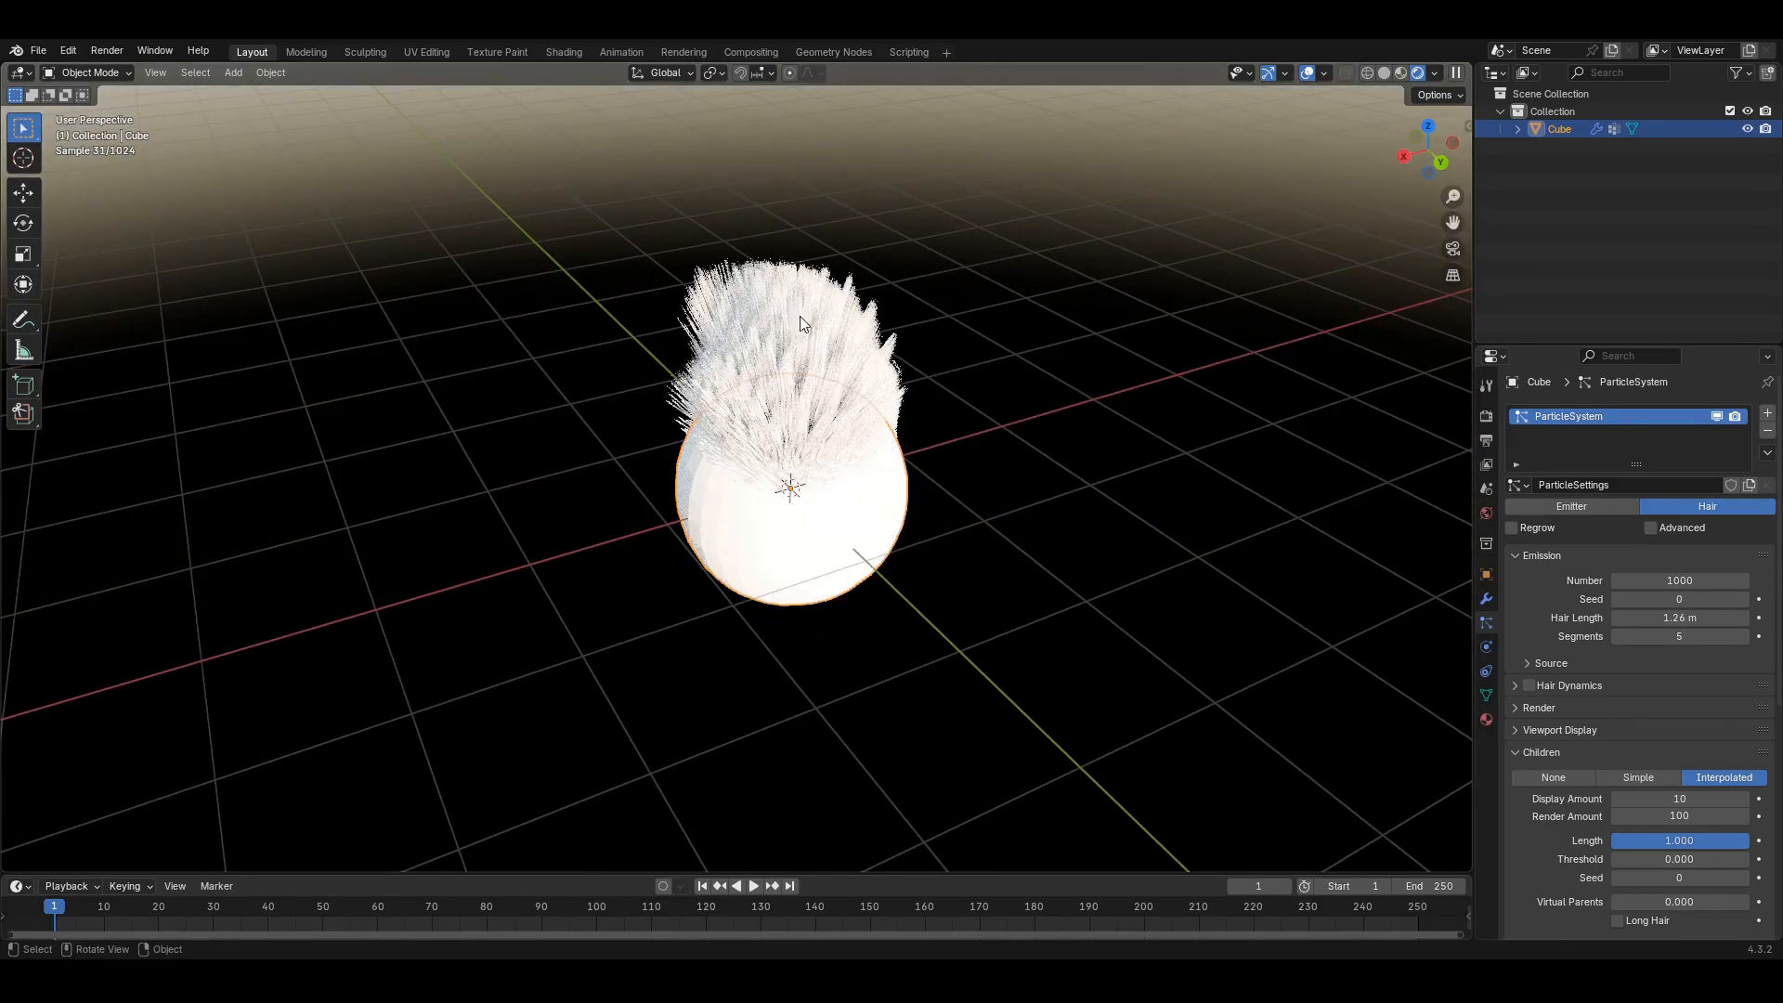
middle_drag(711, 360, 798, 455)
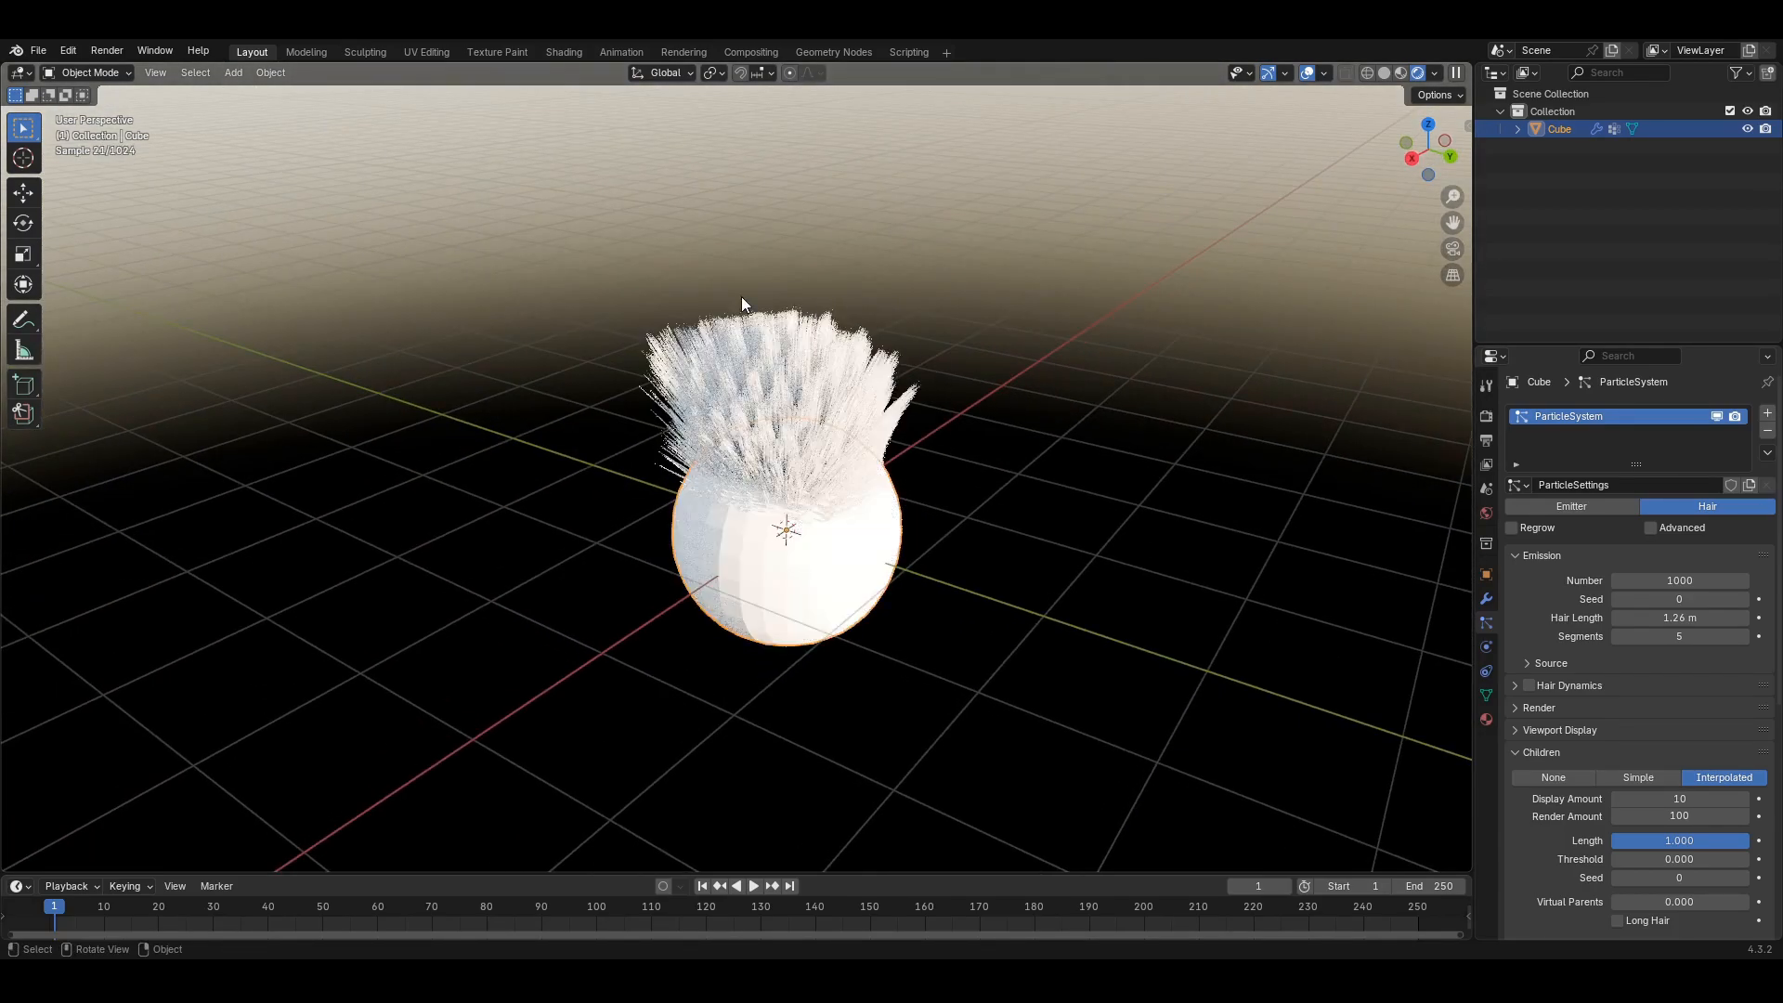
click(832, 466)
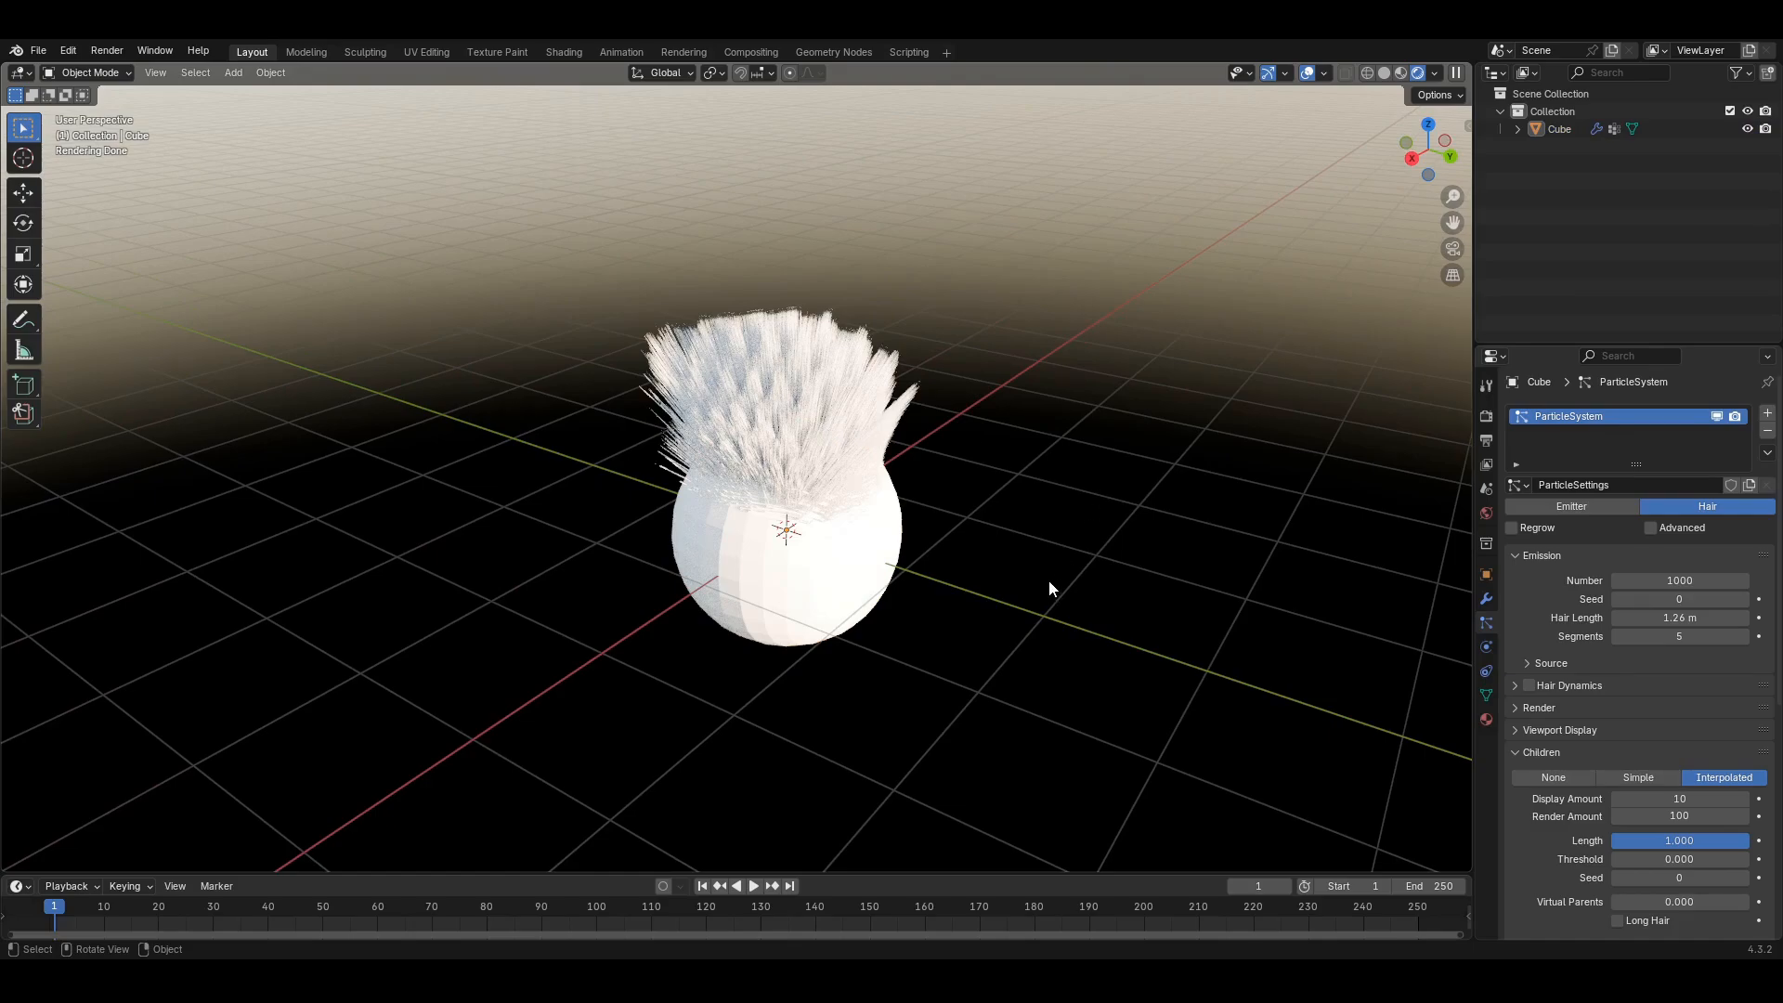
middle_drag(936, 504, 955, 585)
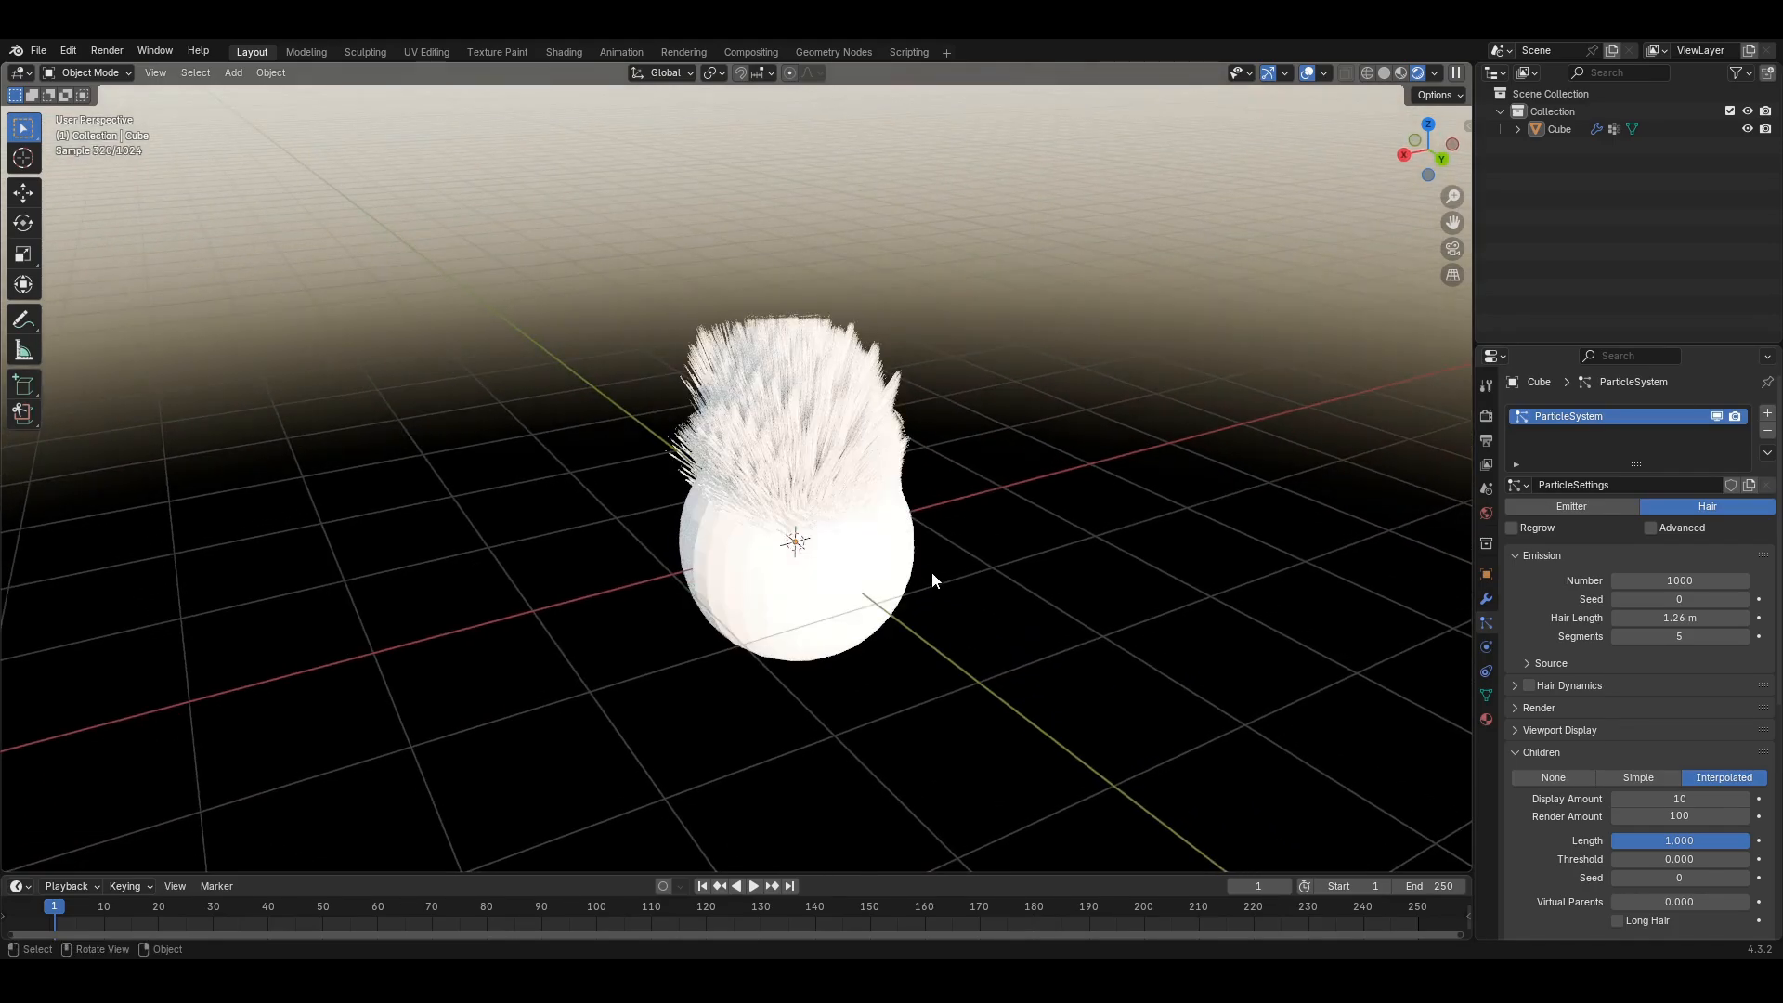